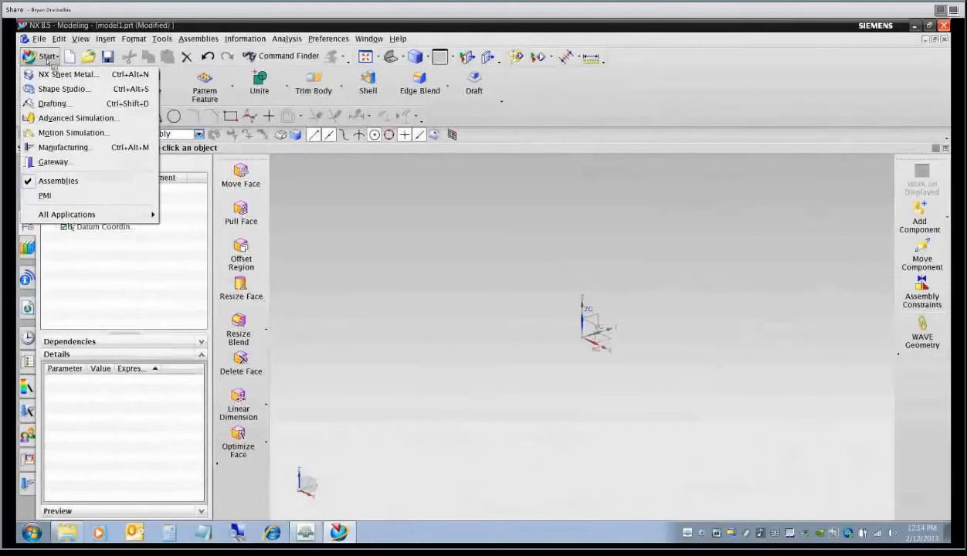
Collapse the Part Navigator and import the CATIA V5 file wishbone.CATPart from the cad-for-cam folder.
{"action": "left_click", "coordinate": [319, 214]}
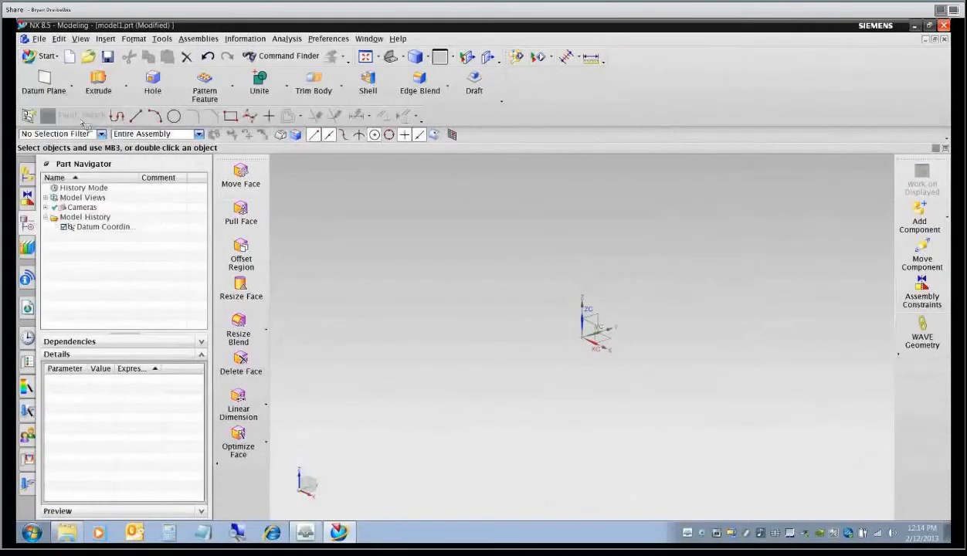
{"action": "left_click", "coordinate": [46, 166]}
{"action": "left_click", "coordinate": [39, 39]}
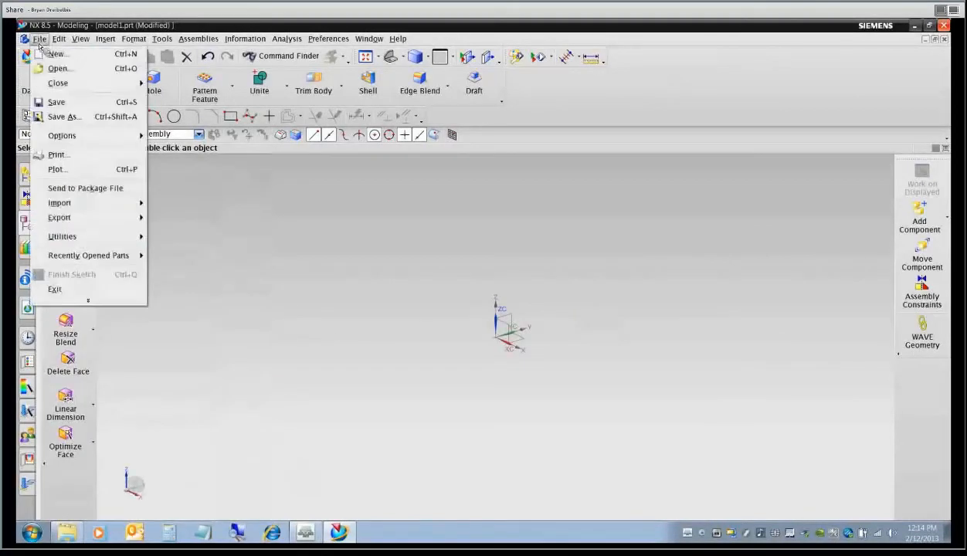
{"action": "mouse_move", "coordinate": [78, 204]}
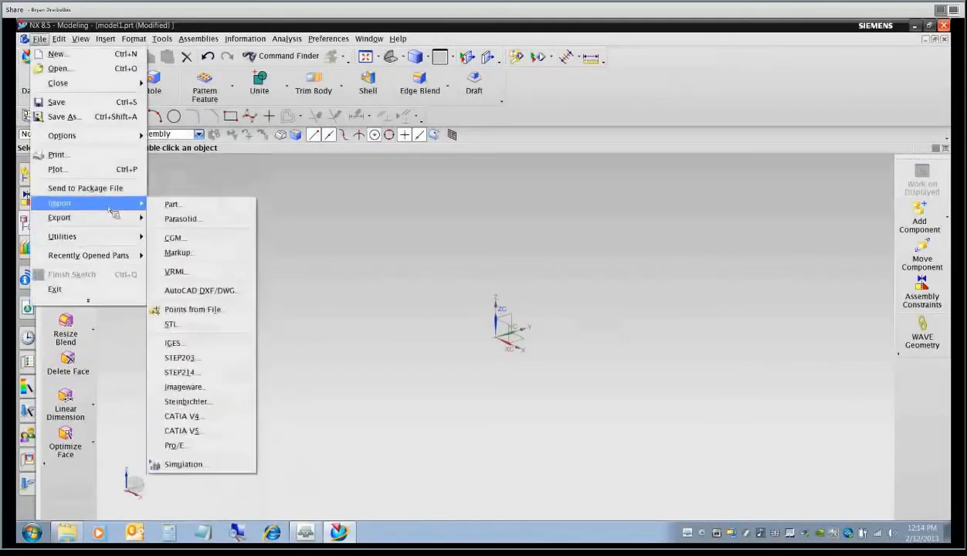
{"action": "left_click", "coordinate": [202, 433]}
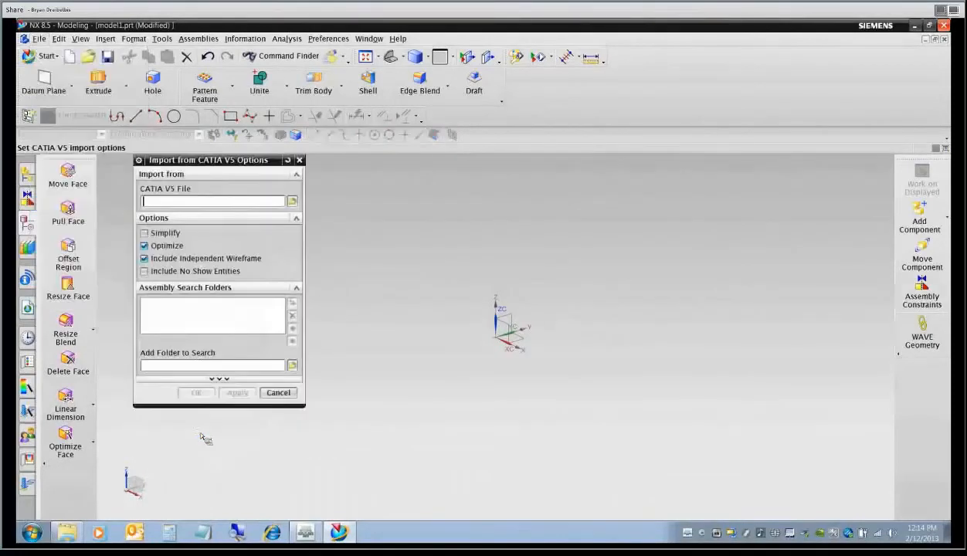
{"action": "left_click", "coordinate": [292, 202]}
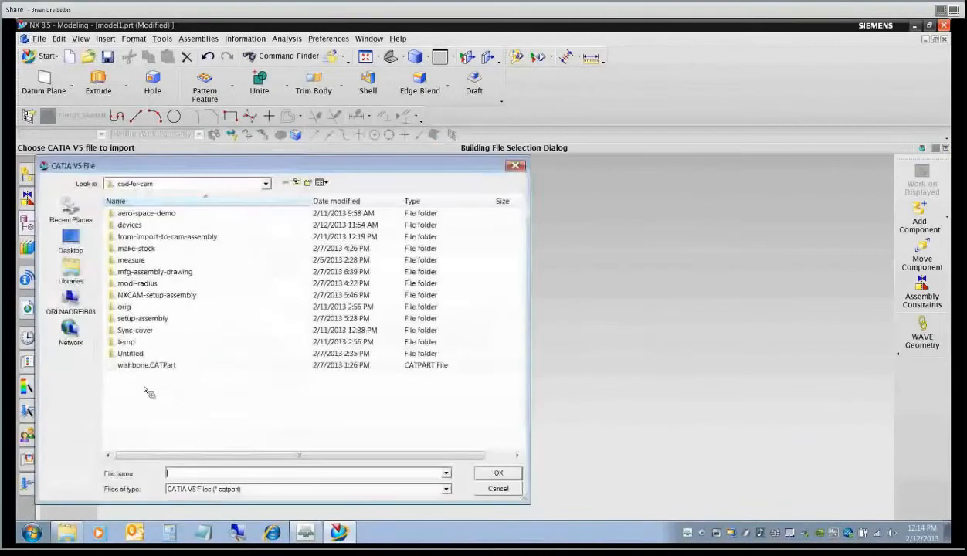
{"action": "left_click", "coordinate": [147, 365]}
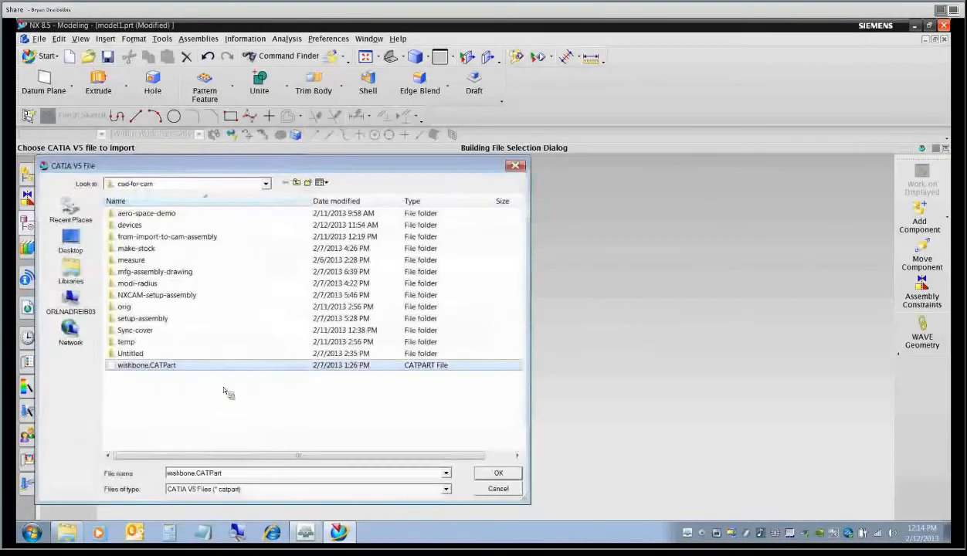
{"action": "left_click", "coordinate": [495, 473]}
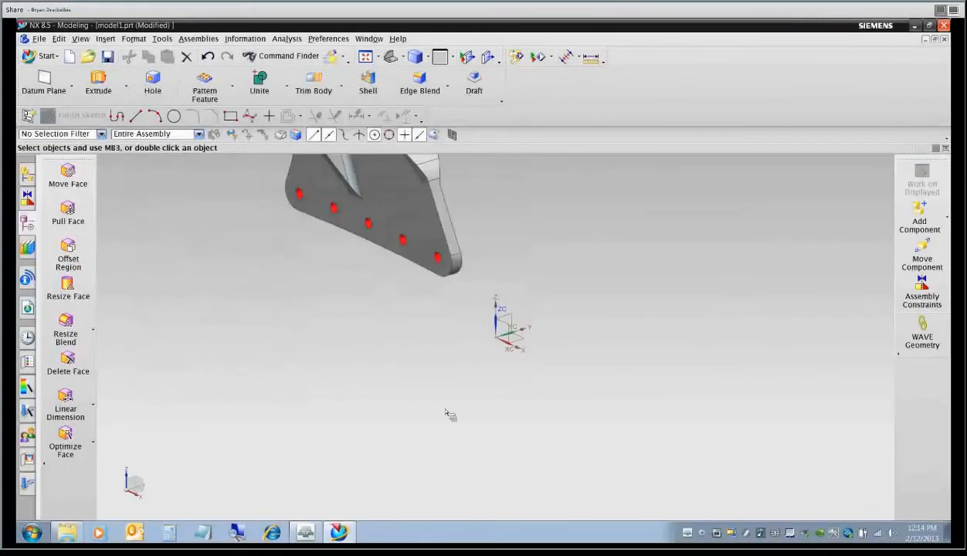
Delete the datum coordinate system below the imported bracket.
{"action": "scroll", "coordinate": [449, 303], "scroll_direction": "down", "scroll_amount": 1}
{"action": "middle_click_drag", "start_coordinate": [452, 311], "coordinate": [535, 459]}
{"action": "left_click", "coordinate": [546, 461]}
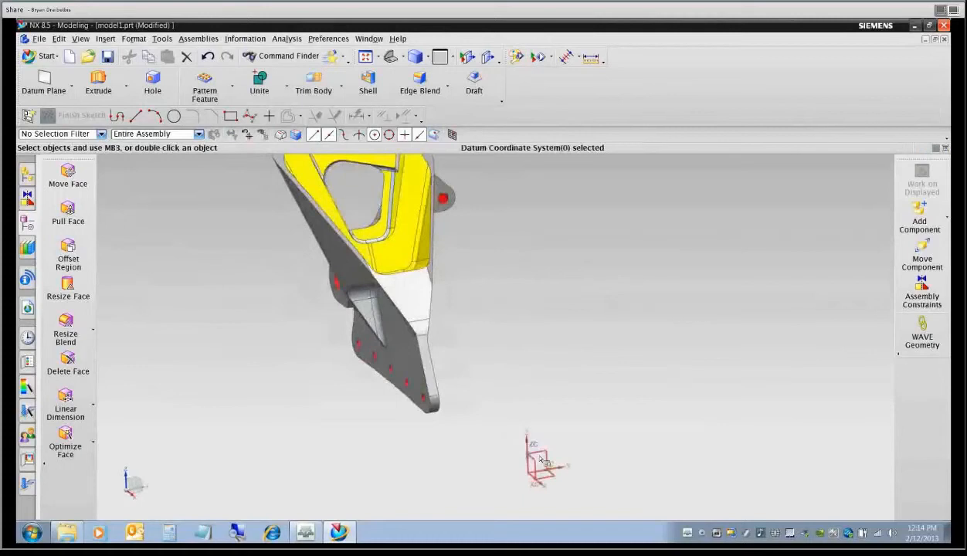
{"action": "key", "text": "Escape"}
{"action": "middle_click_drag", "start_coordinate": [447, 420], "coordinate": [541, 464]}
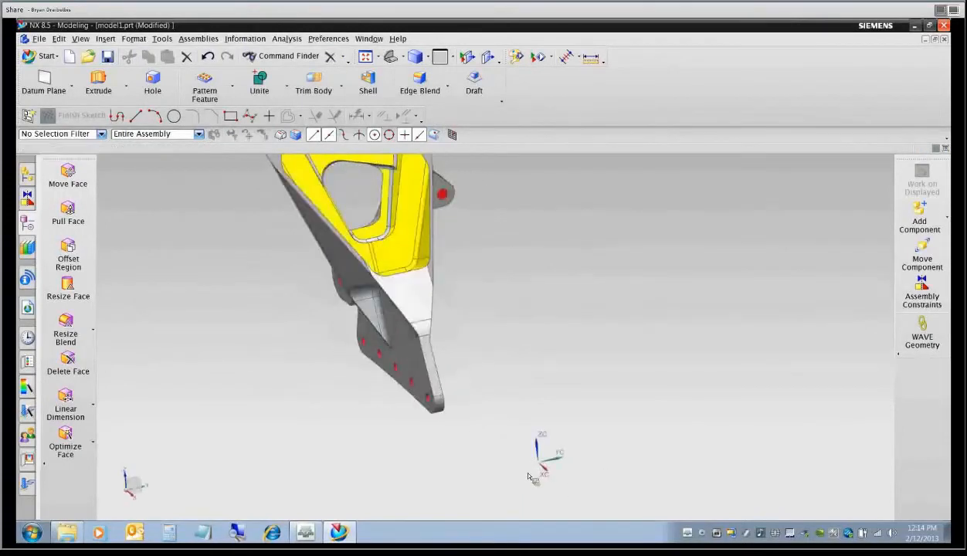
Place the WCS origin on the flange's middle hole, rotating it -90° about XC and reversing the XC axis.
{"action": "double_click", "coordinate": [531, 476]}
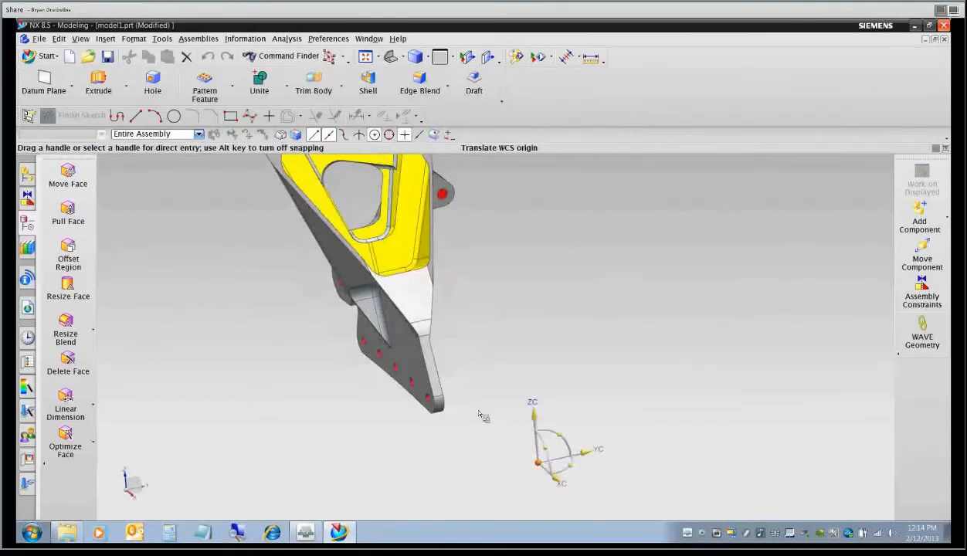
{"action": "middle_click_drag", "start_coordinate": [479, 415], "coordinate": [383, 377]}
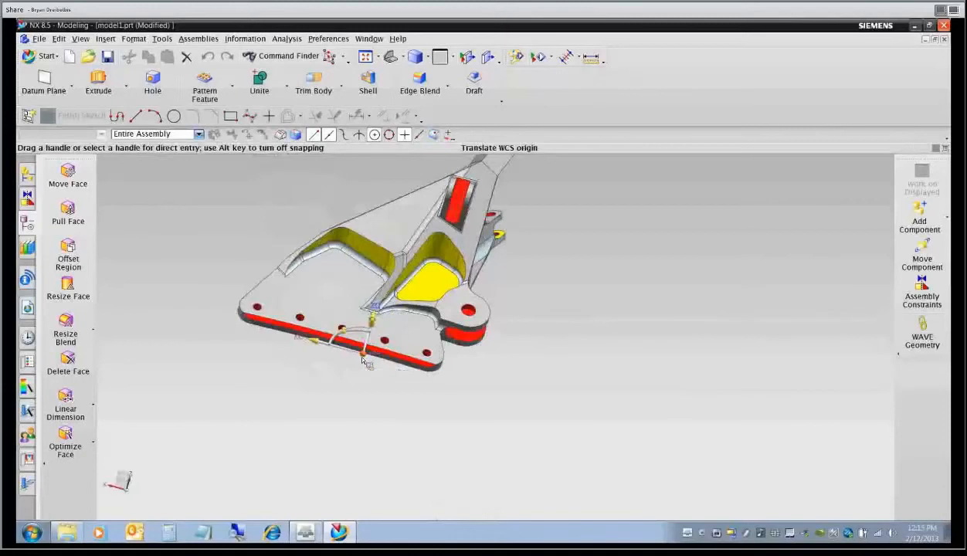
{"action": "middle_click_drag", "start_coordinate": [362, 357], "coordinate": [330, 345]}
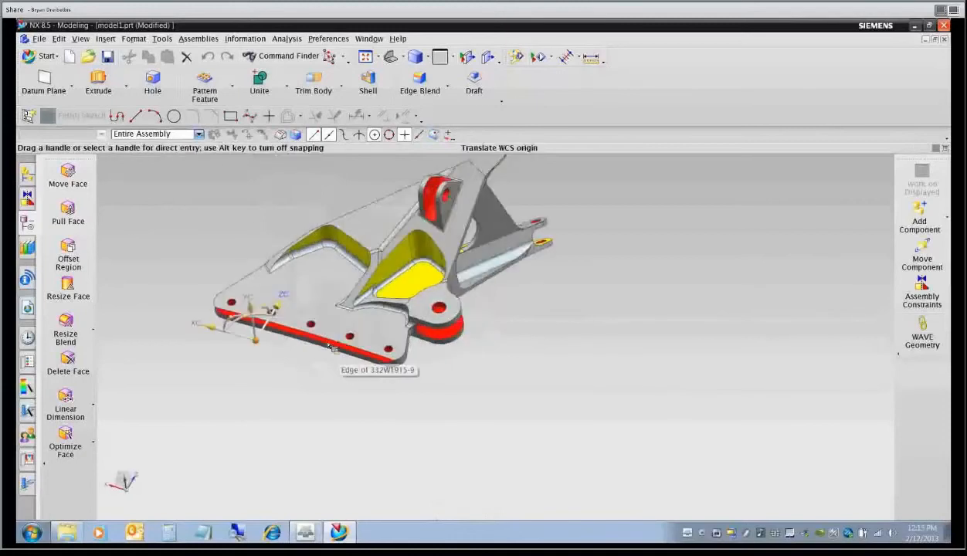
{"action": "left_click_drag", "start_coordinate": [262, 312], "coordinate": [245, 337]}
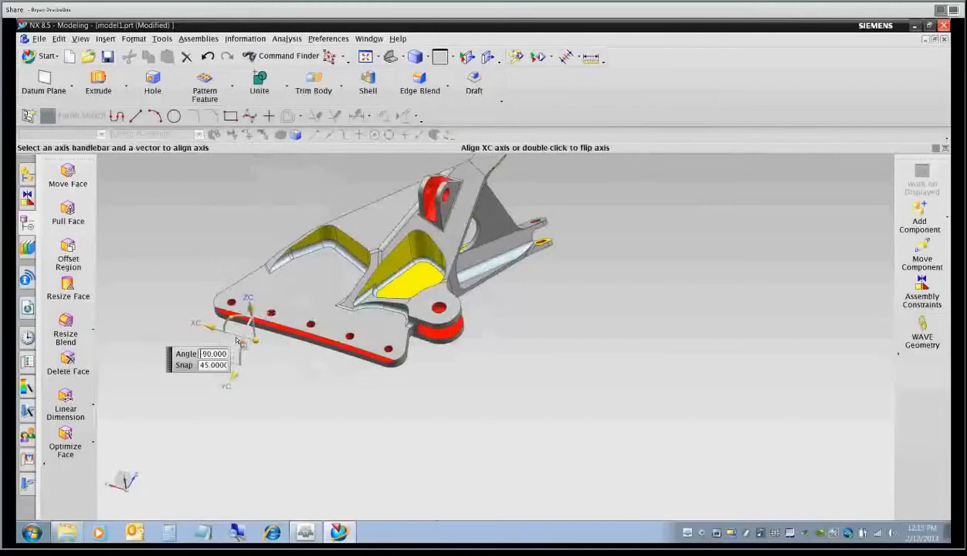
{"action": "double_click", "coordinate": [236, 339]}
{"action": "left_click_drag", "start_coordinate": [256, 341], "coordinate": [317, 330]}
{"action": "middle_click", "coordinate": [324, 386]}
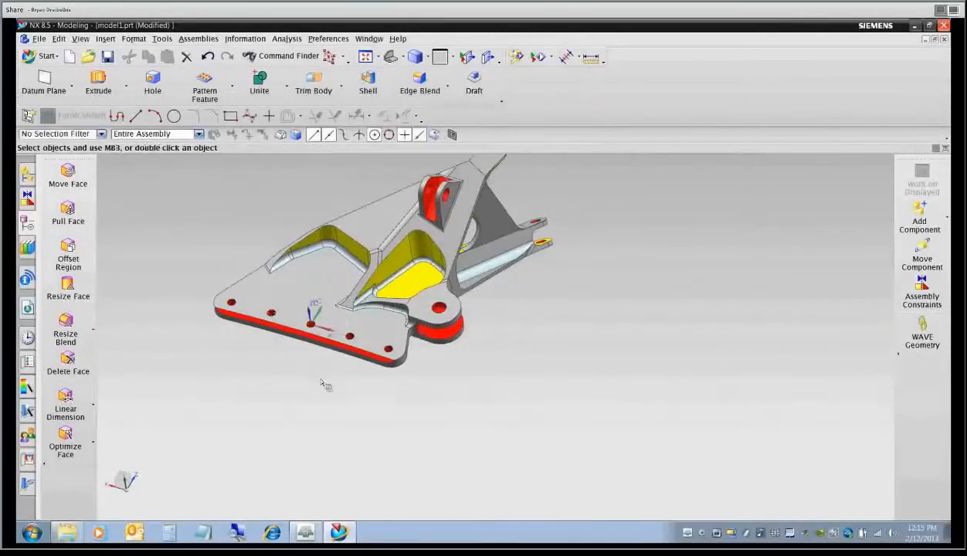
{"action": "middle_click_drag", "start_coordinate": [324, 387], "coordinate": [333, 393]}
{"action": "key", "text": "F8"}
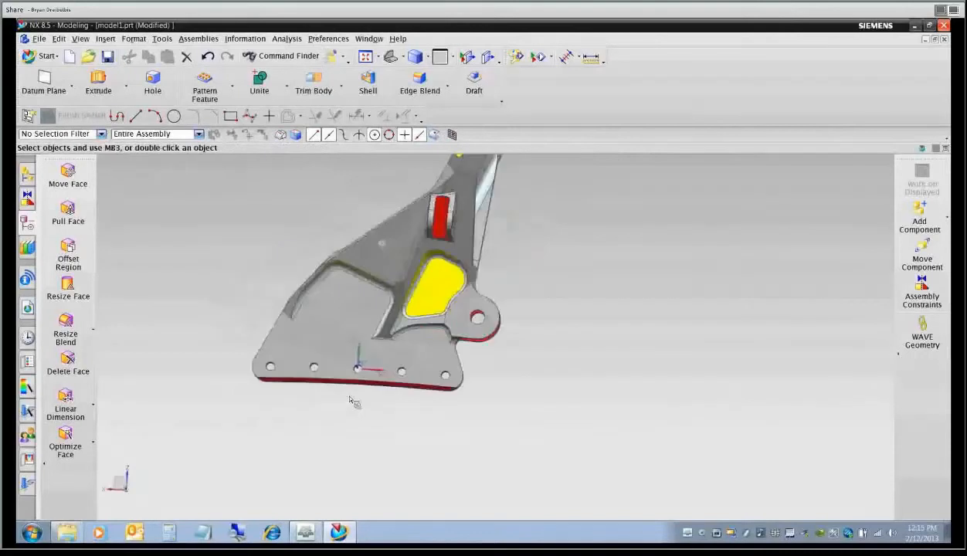
{"action": "scroll", "coordinate": [470, 442], "scroll_direction": "down", "scroll_amount": 1}
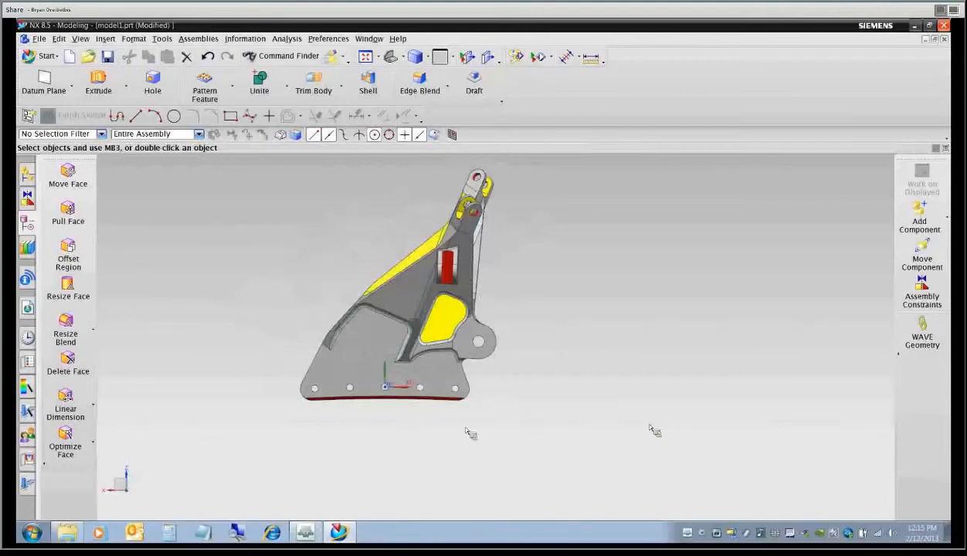
Measure the diameter of the hole in the large lug beside the flange.
{"action": "middle_click_drag", "start_coordinate": [443, 406], "coordinate": [350, 334]}
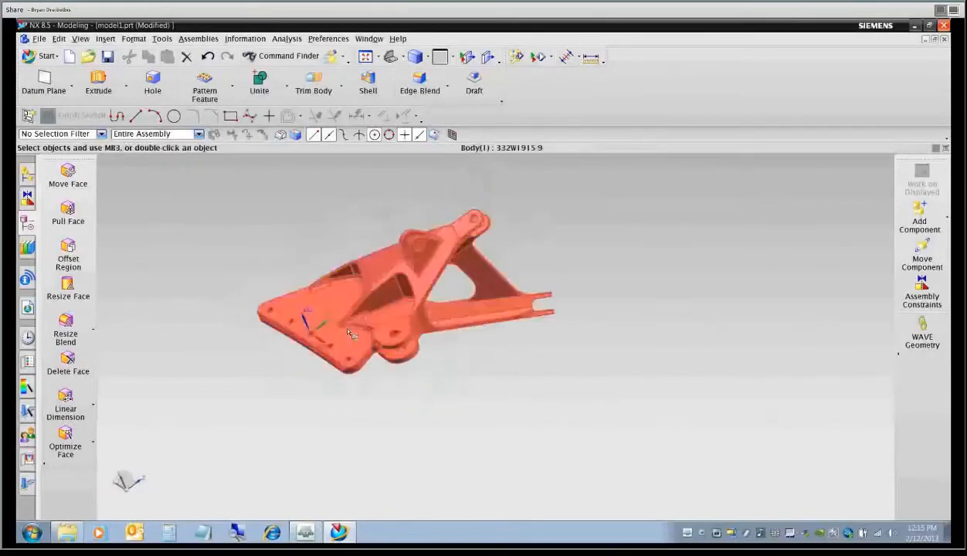
{"action": "left_click", "coordinate": [592, 59]}
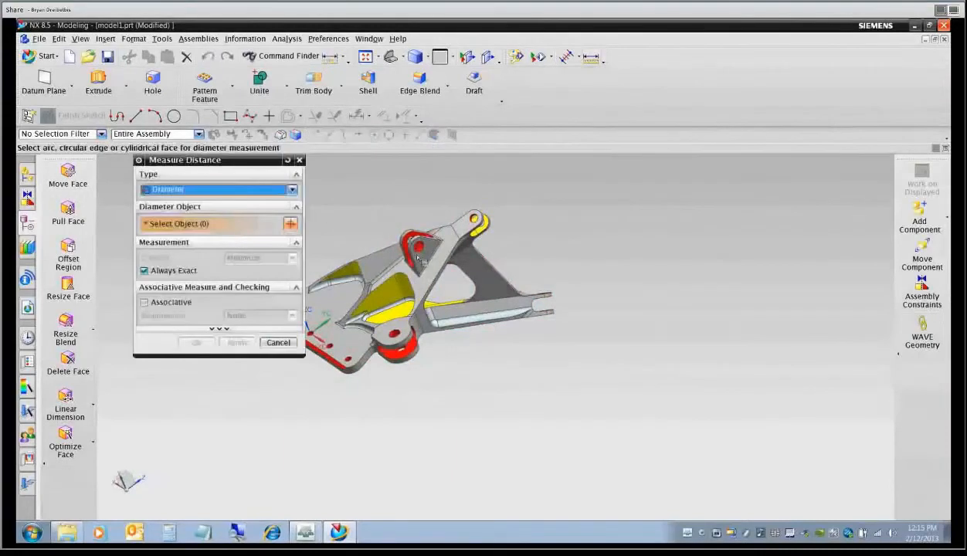
{"action": "scroll", "coordinate": [394, 324], "scroll_direction": "up", "scroll_amount": 3}
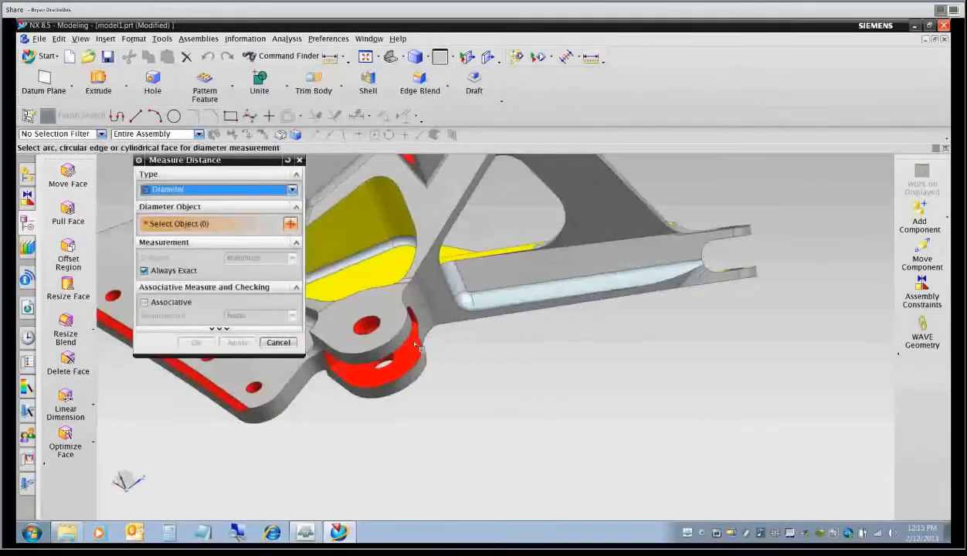
{"action": "left_click", "coordinate": [371, 327]}
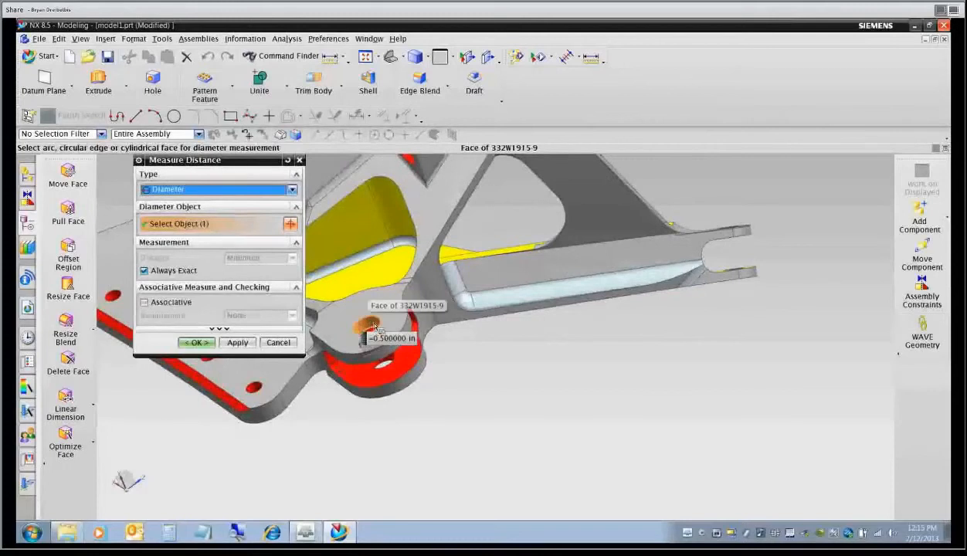
{"action": "left_click", "coordinate": [196, 342]}
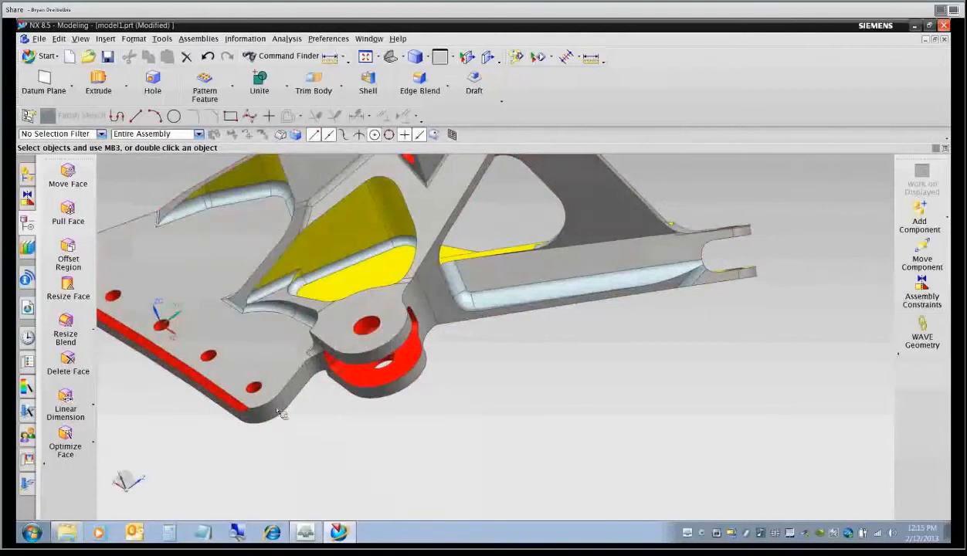
Measure the diameter of the flange's end hole nearest the large lug.
{"action": "left_click", "coordinate": [591, 58]}
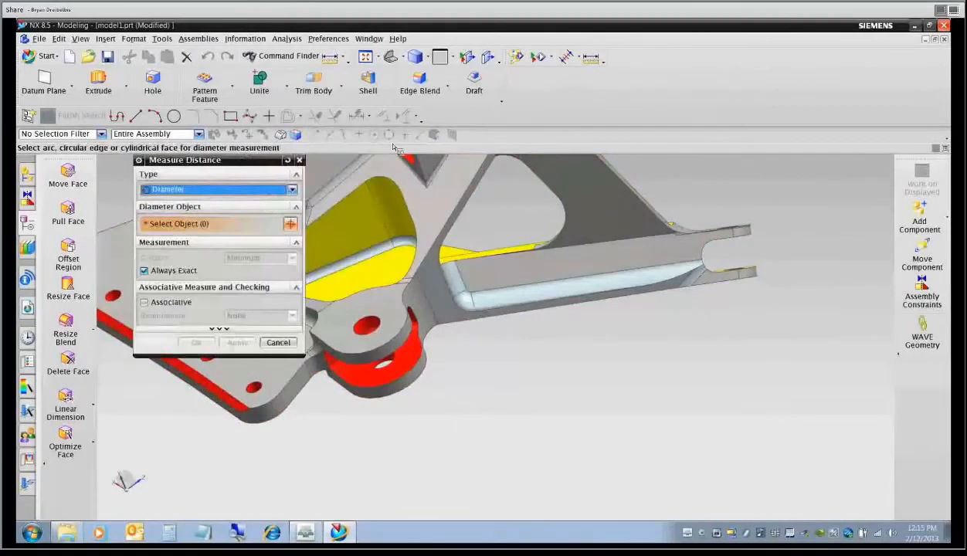
{"action": "left_click", "coordinate": [256, 388]}
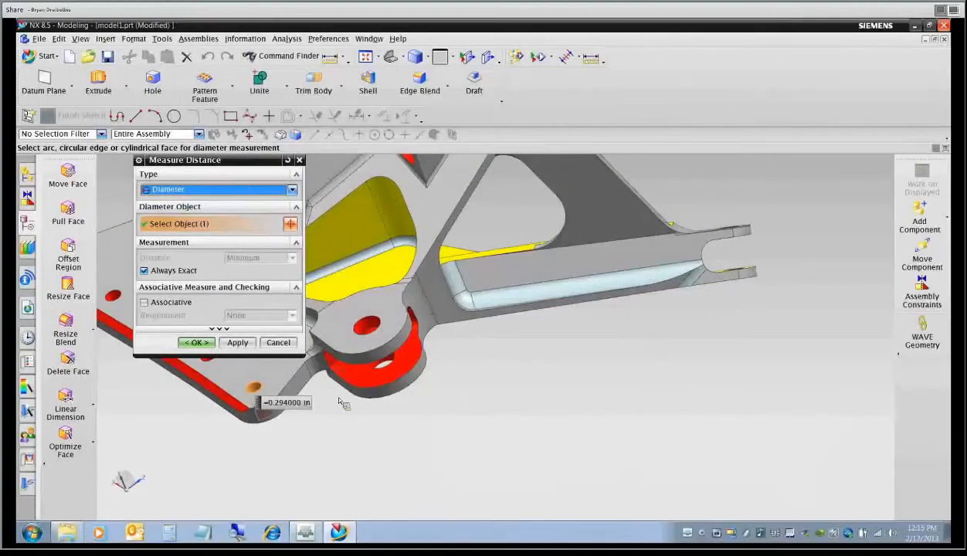
{"action": "left_click", "coordinate": [197, 342]}
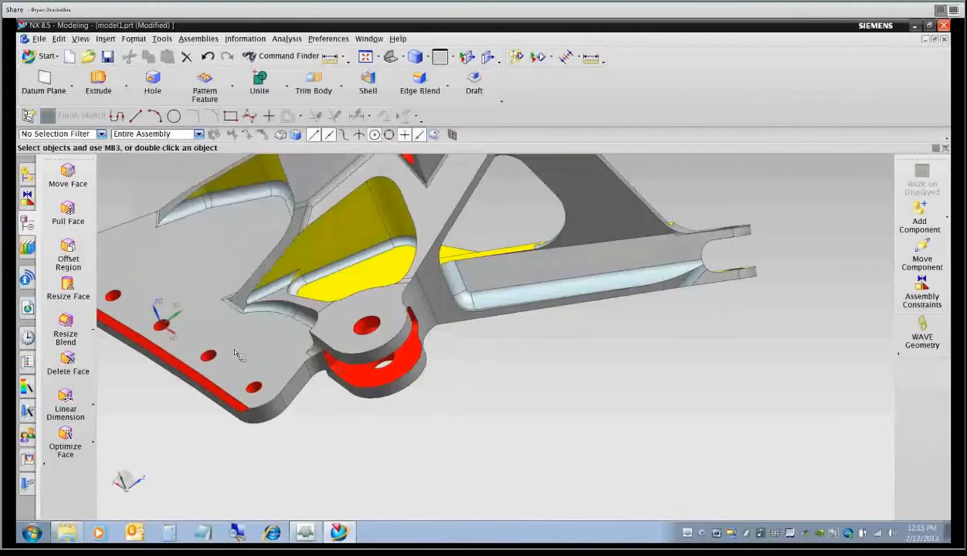
Measure the diameter of the hole in the upper ear of the clevis at the long arm's end.
{"action": "mouse_move", "coordinate": [555, 402]}
{"action": "middle_mouse_down"}
{"action": "mouse_move", "coordinate": [551, 394]}
{"action": "mouse_move", "coordinate": [538, 435]}
{"action": "mouse_move", "coordinate": [566, 400]}
{"action": "middle_mouse_up"}
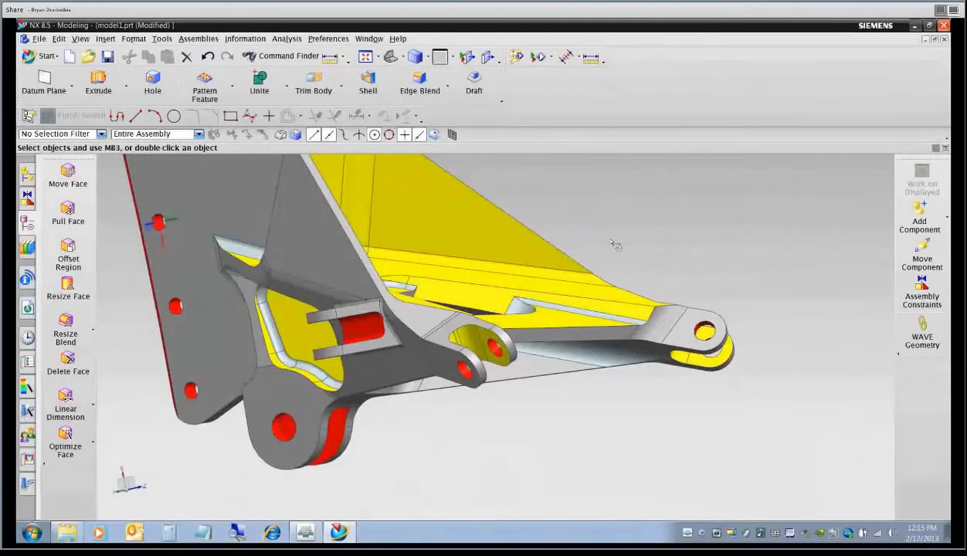
{"action": "middle_click_drag", "start_coordinate": [675, 276], "coordinate": [640, 267]}
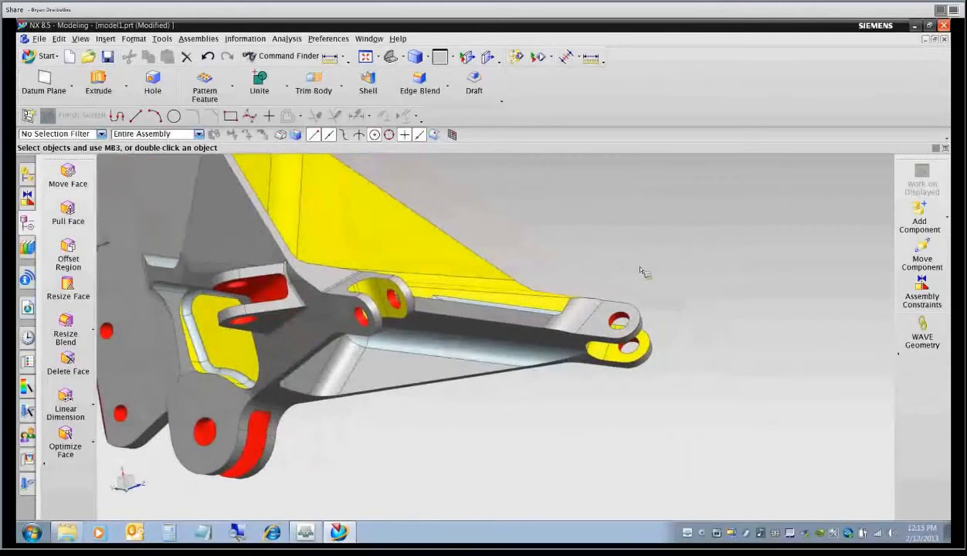
{"action": "left_click", "coordinate": [590, 59]}
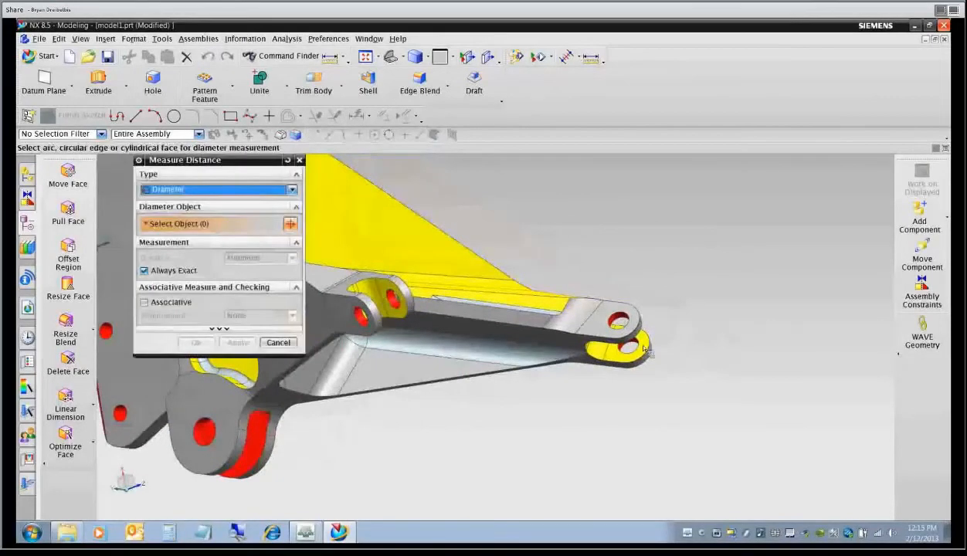
{"action": "left_click", "coordinate": [622, 319]}
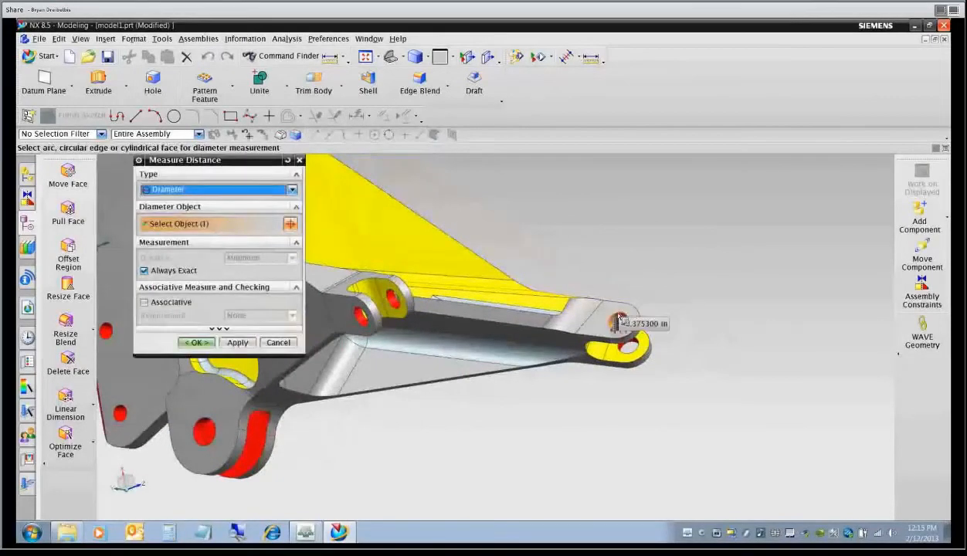
{"action": "left_click", "coordinate": [197, 342]}
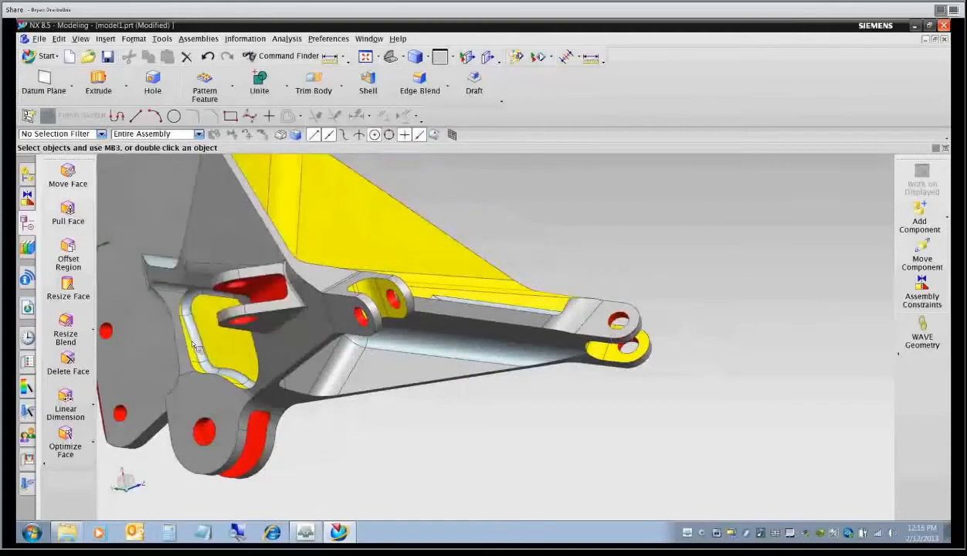
{"action": "scroll", "coordinate": [389, 366], "scroll_direction": "down", "scroll_amount": 3}
{"action": "middle_click_drag", "start_coordinate": [342, 365], "coordinate": [324, 332]}
{"action": "left_click", "coordinate": [567, 56]}
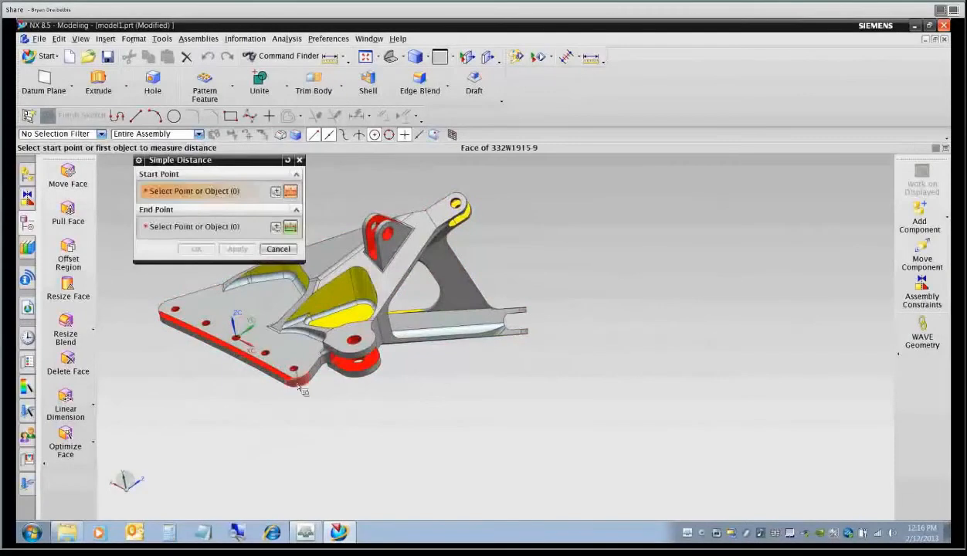
{"action": "left_click", "coordinate": [301, 385]}
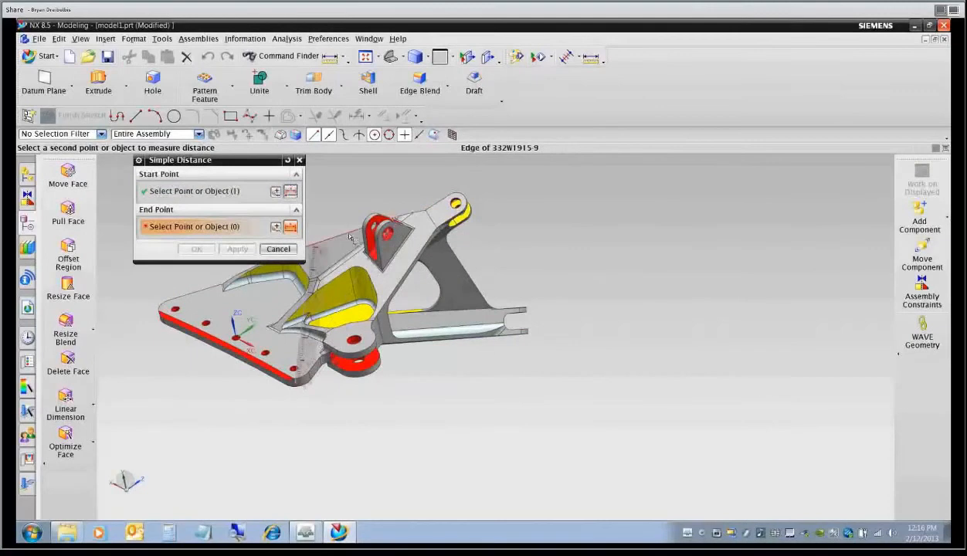
{"action": "left_click", "coordinate": [279, 251]}
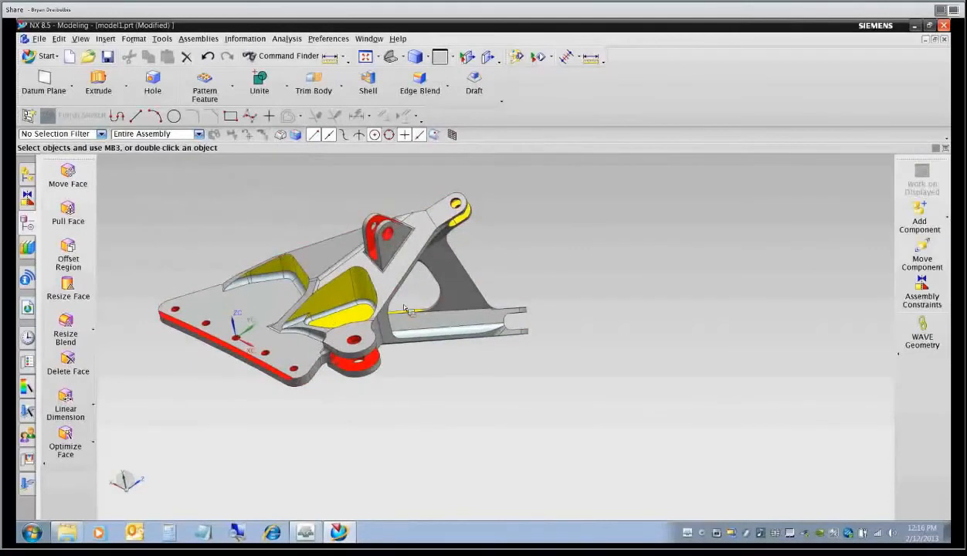
{"action": "left_click", "coordinate": [580, 58]}
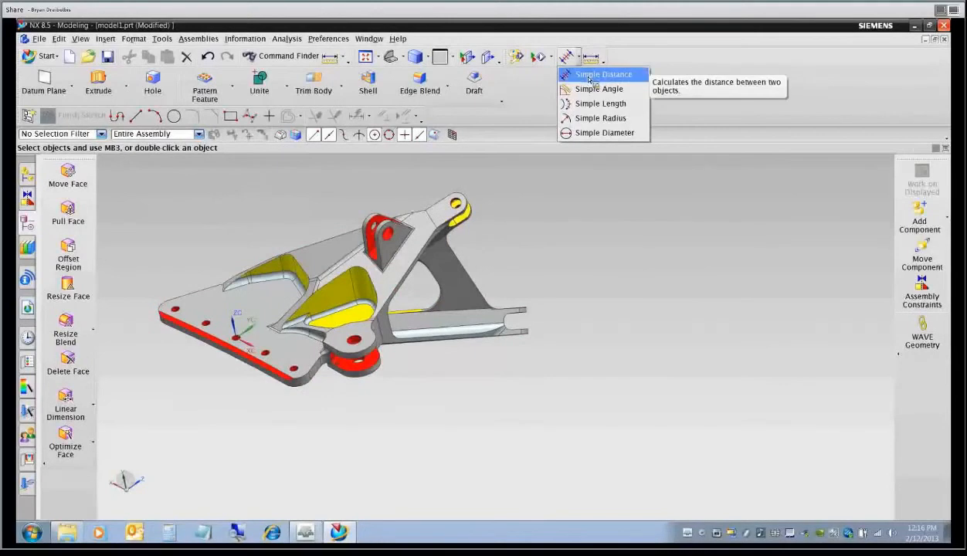
{"action": "left_click", "coordinate": [554, 209]}
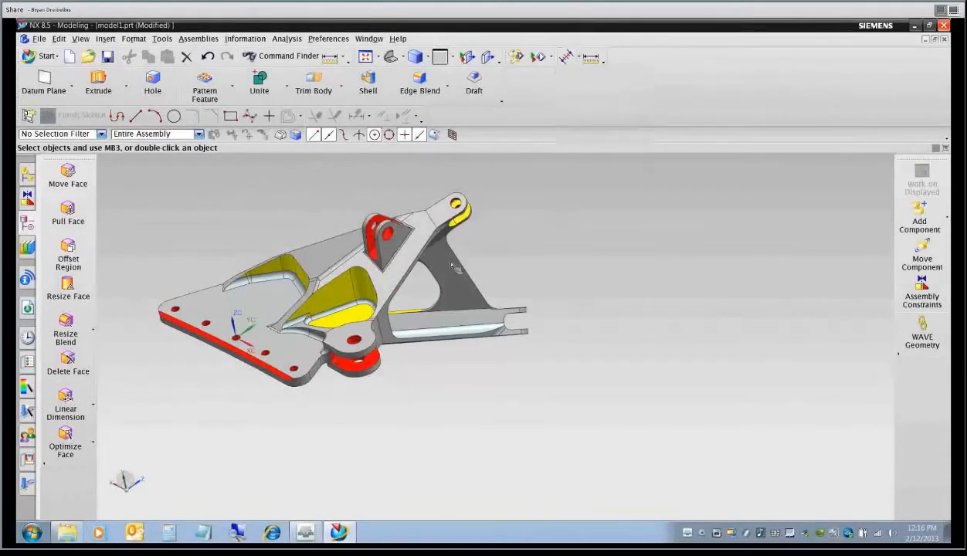
{"action": "middle_click_drag", "start_coordinate": [376, 331], "coordinate": [464, 355]}
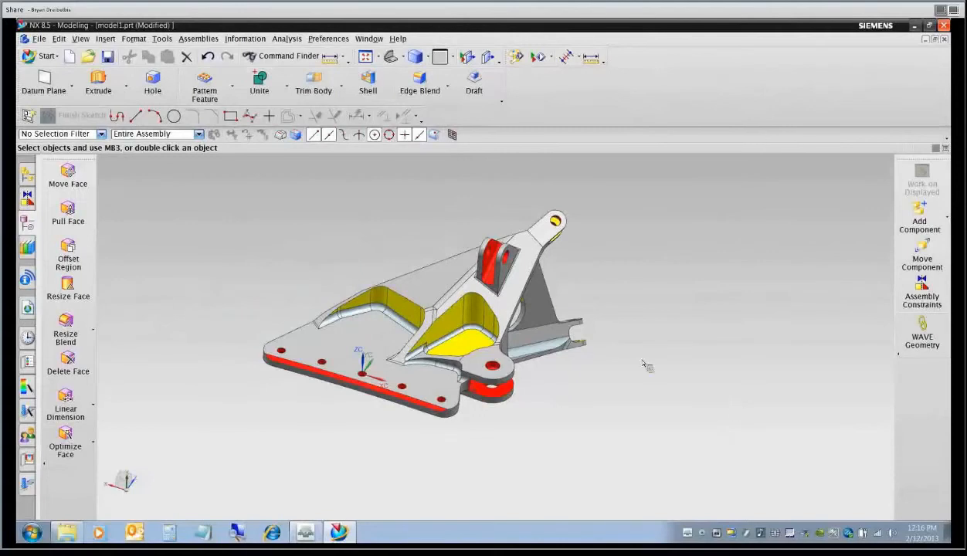
Sketch a rectangle about 9.3 in wide and 13.7 in high around the whole part on the WCS XC-YC plane.
{"action": "middle_click_drag", "start_coordinate": [510, 342], "coordinate": [485, 389]}
{"action": "scroll", "coordinate": [522, 380], "scroll_direction": "down", "scroll_amount": 1}
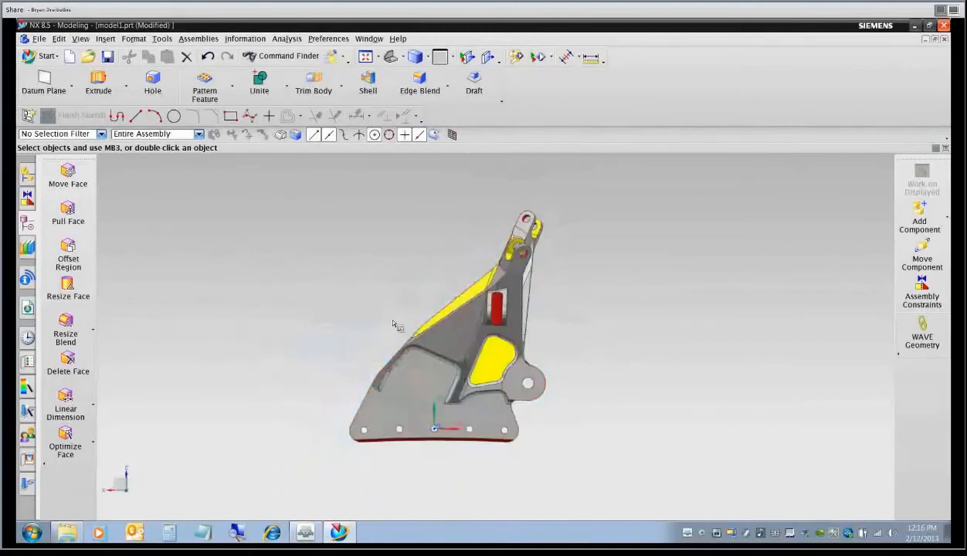
{"action": "mouse_move", "coordinate": [384, 312]}
{"action": "middle_mouse_down"}
{"action": "mouse_move", "coordinate": [374, 285]}
{"action": "mouse_move", "coordinate": [377, 300]}
{"action": "middle_mouse_up"}
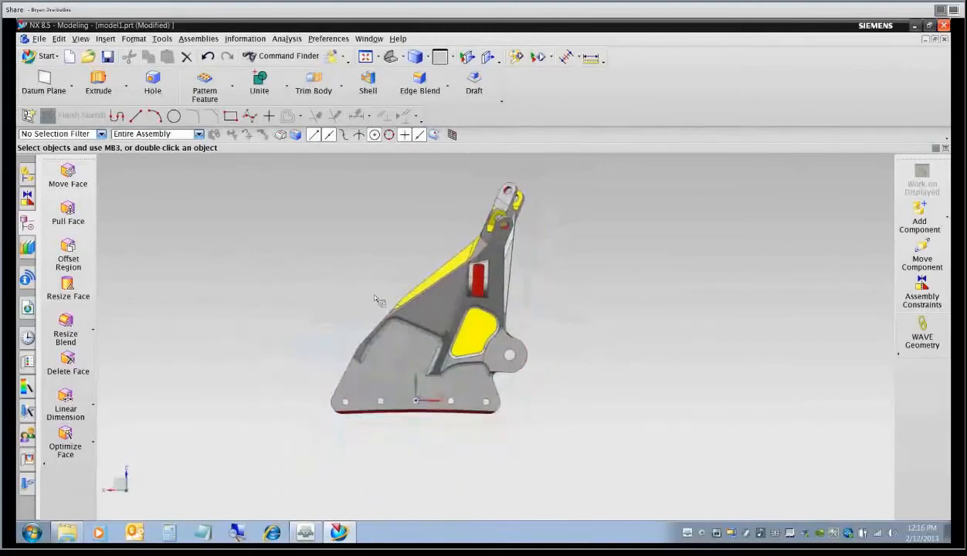
{"action": "left_click", "coordinate": [230, 115]}
{"action": "left_click", "coordinate": [541, 182]}
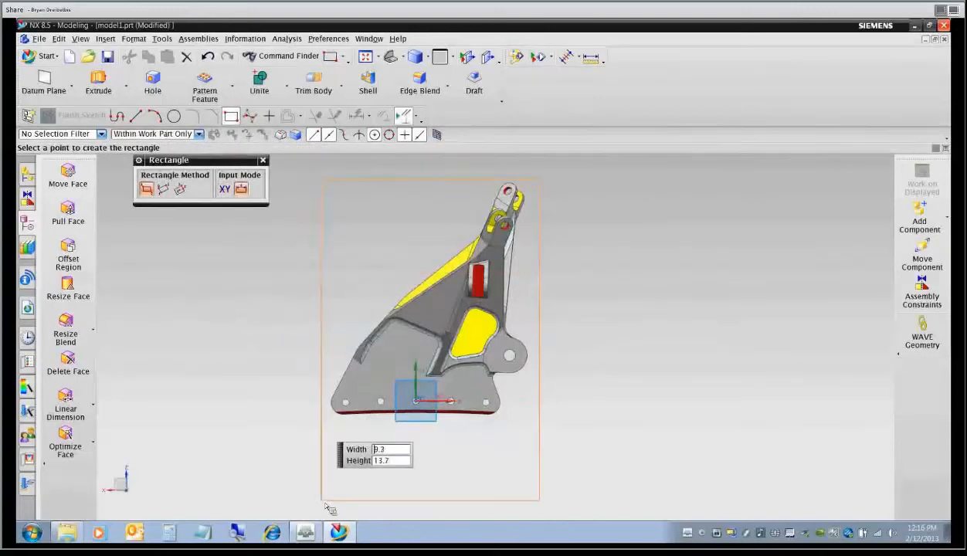
{"action": "left_click", "coordinate": [322, 501]}
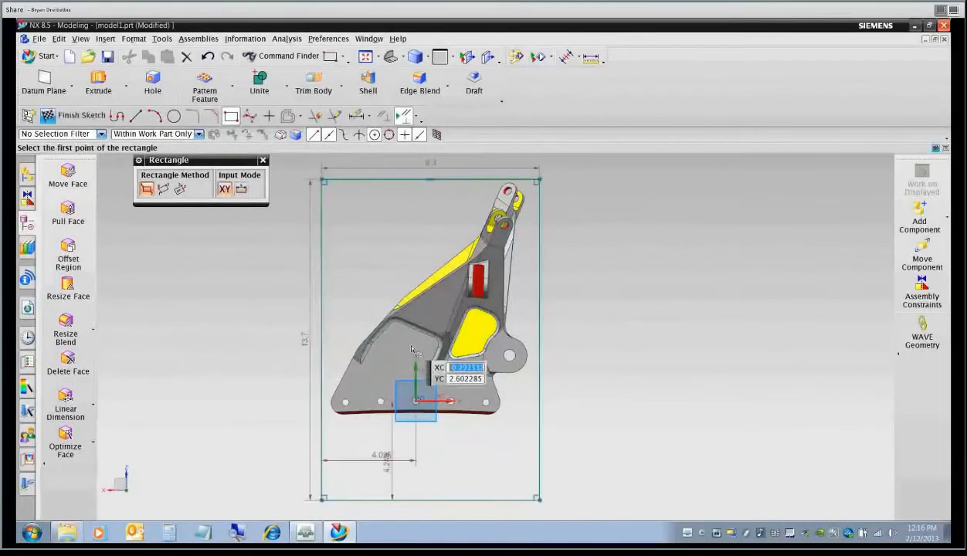
{"action": "scroll", "coordinate": [411, 343], "scroll_direction": "down", "scroll_amount": 1}
{"action": "middle_click_drag", "start_coordinate": [408, 350], "coordinate": [409, 299], "text": "shift"}
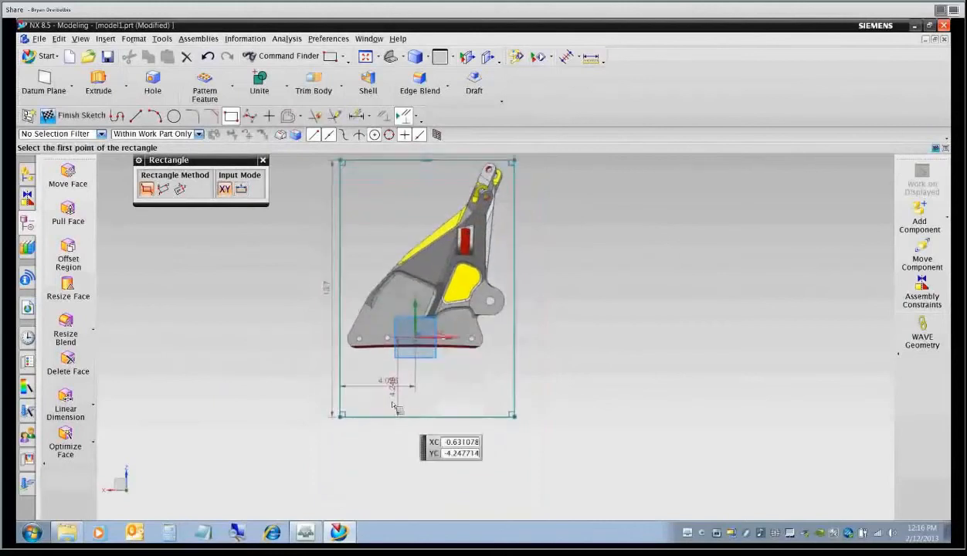
{"action": "key", "text": "Escape"}
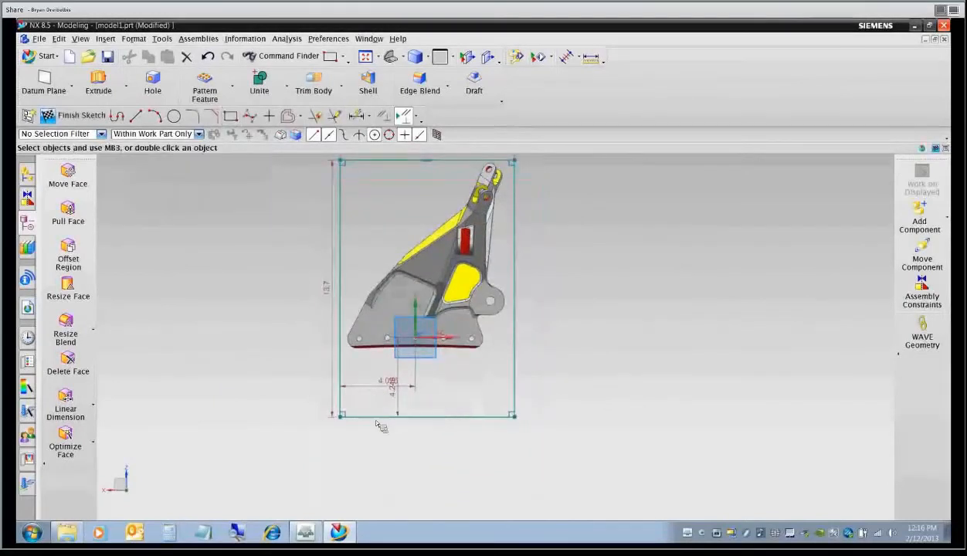
Reposition the rectangle's width, height and two origin-offset dimensions outside its outline so they are readable.
{"action": "left_click_drag", "start_coordinate": [385, 382], "coordinate": [378, 441]}
{"action": "left_click_drag", "start_coordinate": [381, 401], "coordinate": [380, 444]}
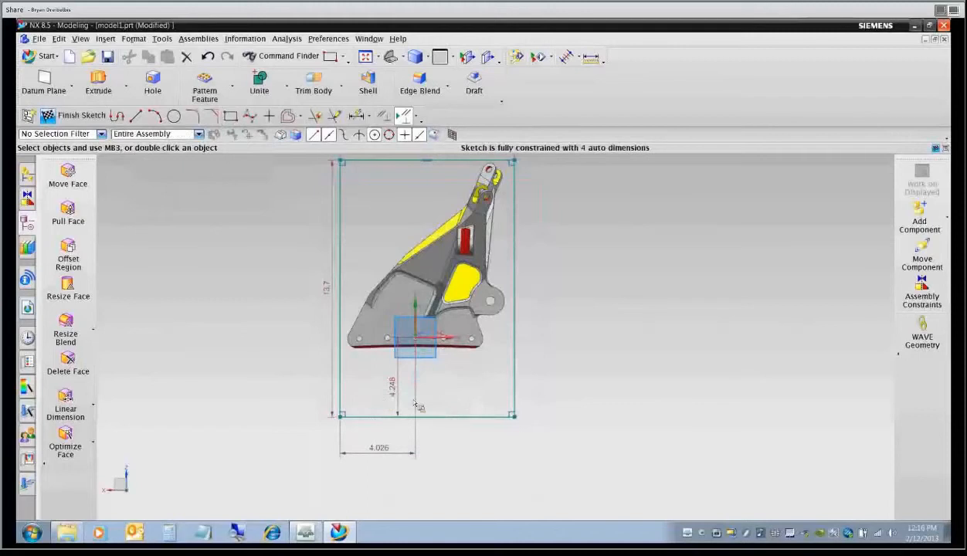
{"action": "mouse_move", "coordinate": [397, 393]}
{"action": "left_mouse_down"}
{"action": "mouse_move", "coordinate": [290, 390]}
{"action": "mouse_move", "coordinate": [317, 386]}
{"action": "left_mouse_up"}
{"action": "left_click_drag", "start_coordinate": [326, 287], "coordinate": [282, 288]}
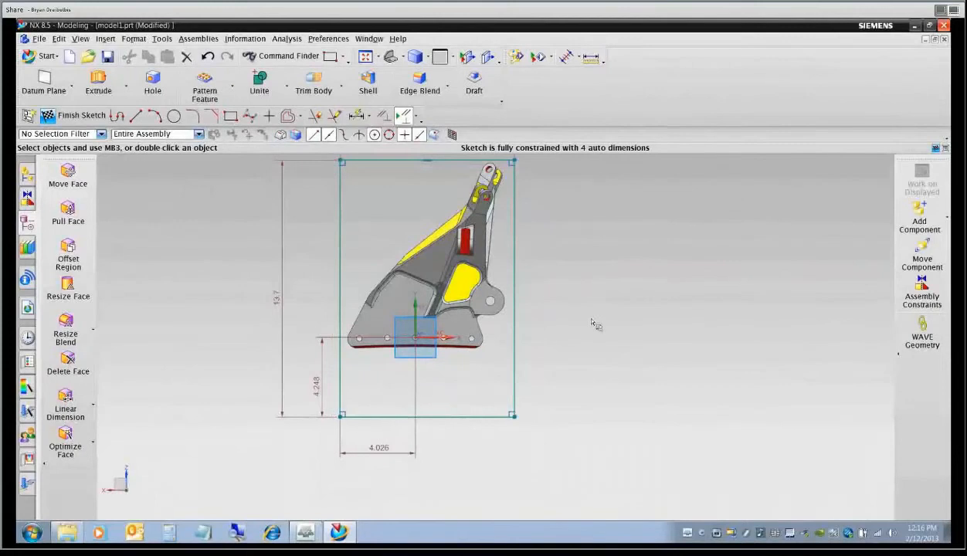
{"action": "middle_click_drag", "start_coordinate": [423, 194], "coordinate": [425, 233], "text": "shift"}
{"action": "left_click_drag", "start_coordinate": [426, 196], "coordinate": [425, 176]}
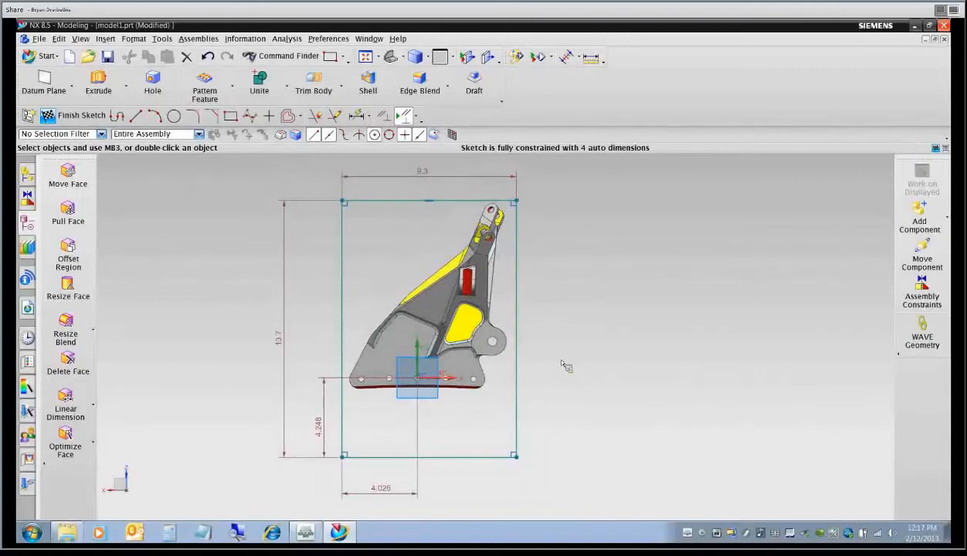
Set the vertical distance from the rectangle's bottom edge to the sketch origin to 2.5 in.
{"action": "double_click", "coordinate": [327, 435]}
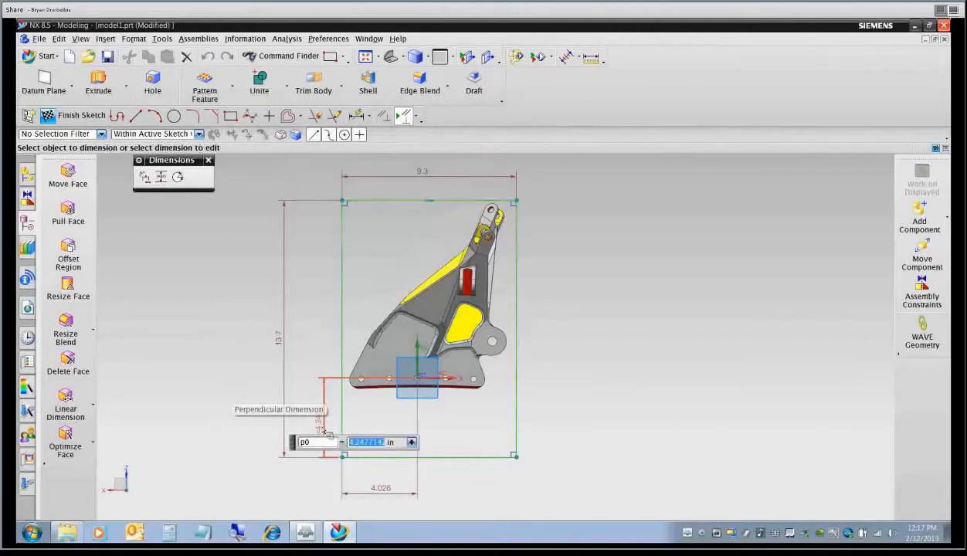
{"action": "type", "text": "2.5"}
{"action": "key", "text": "Return"}
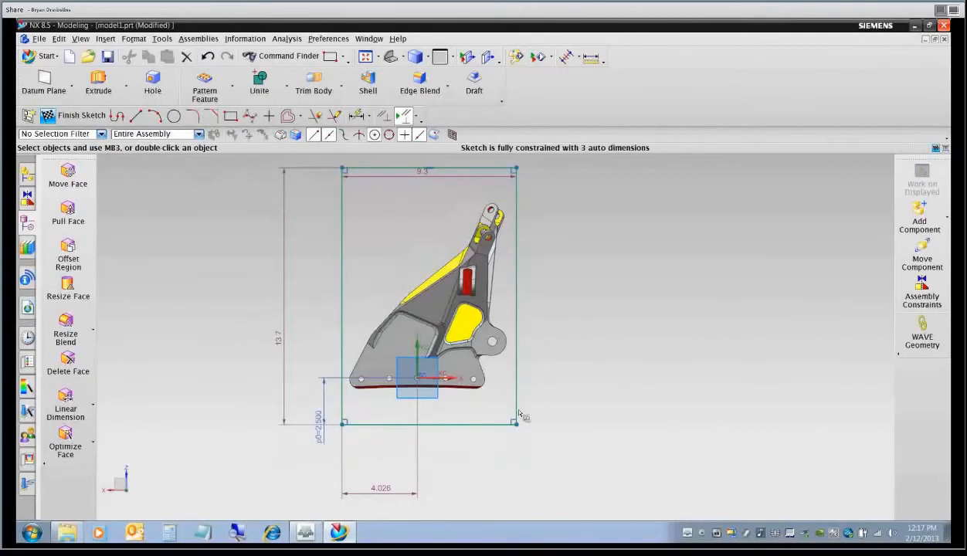
{"action": "left_click", "coordinate": [284, 349]}
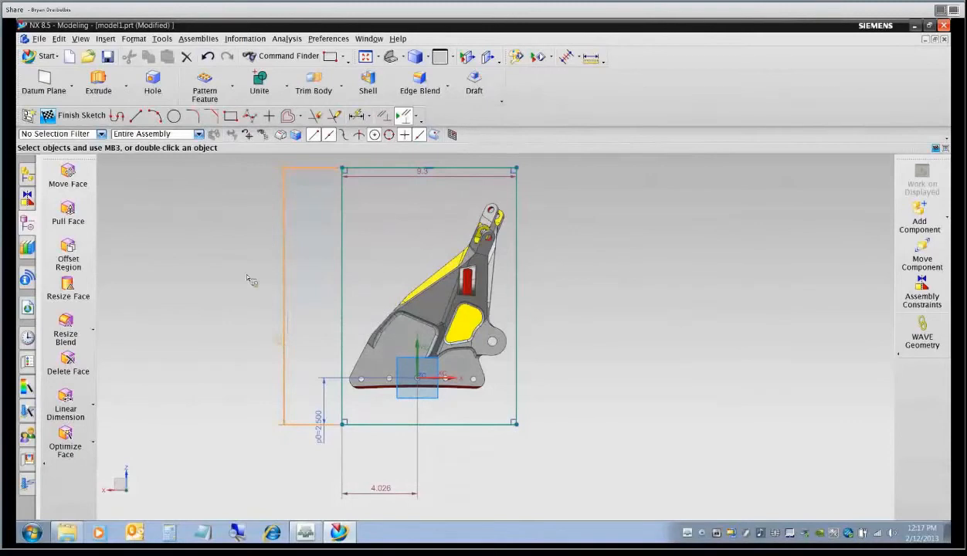
{"action": "left_click", "coordinate": [392, 168]}
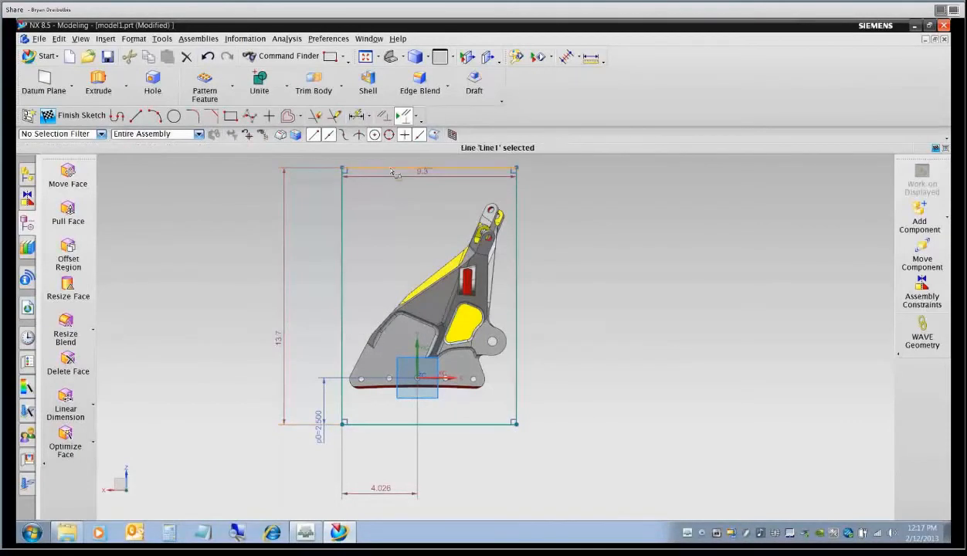
{"action": "double_click", "coordinate": [392, 171]}
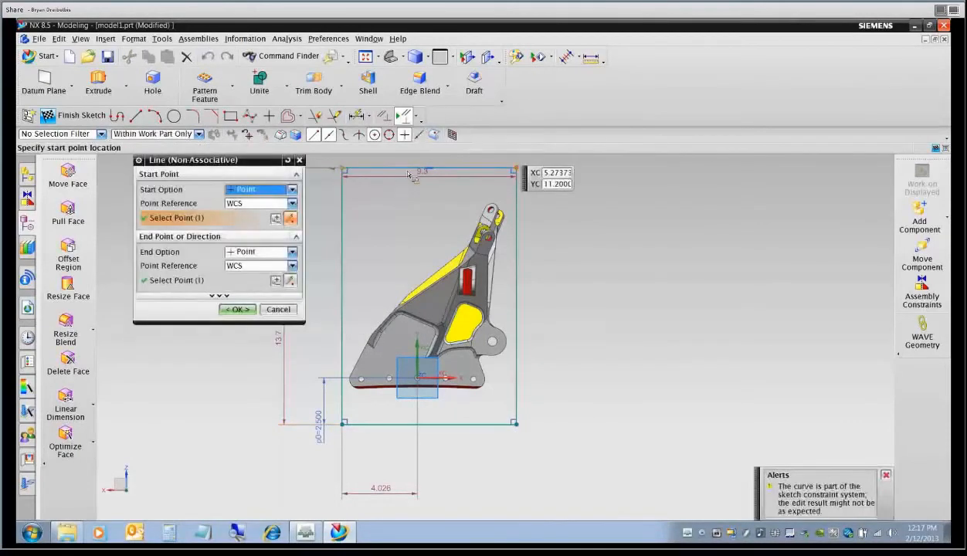
{"action": "left_click", "coordinate": [279, 310]}
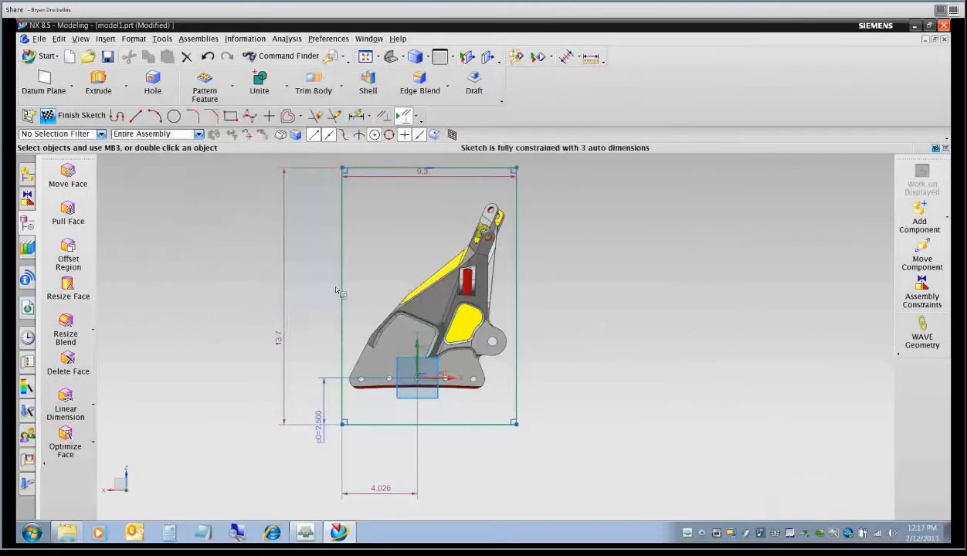
Lower the rectangle's top edge toward the part and set the rectangle's height to 12 in.
{"action": "left_click_drag", "start_coordinate": [410, 168], "coordinate": [417, 203]}
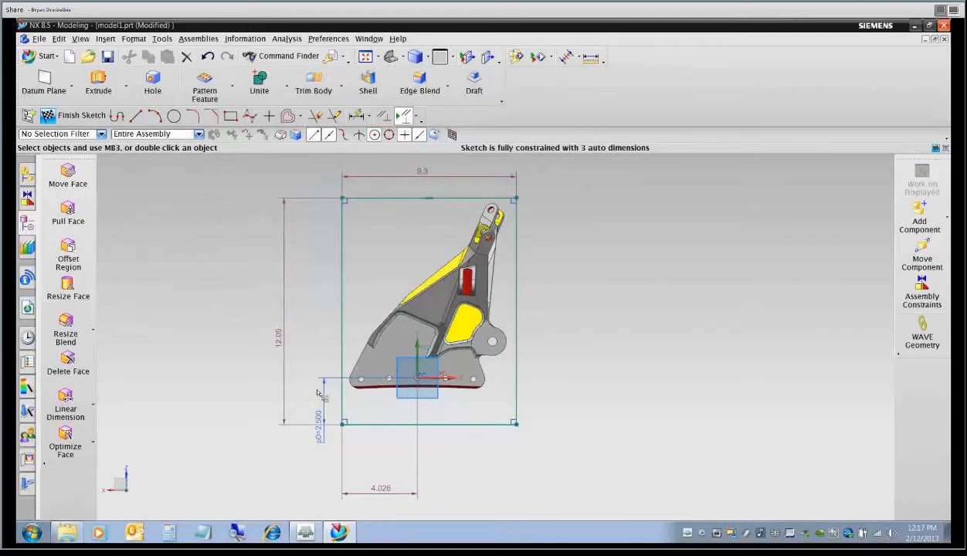
{"action": "double_click", "coordinate": [284, 354]}
{"action": "type", "text": "12"}
{"action": "key", "text": "Return"}
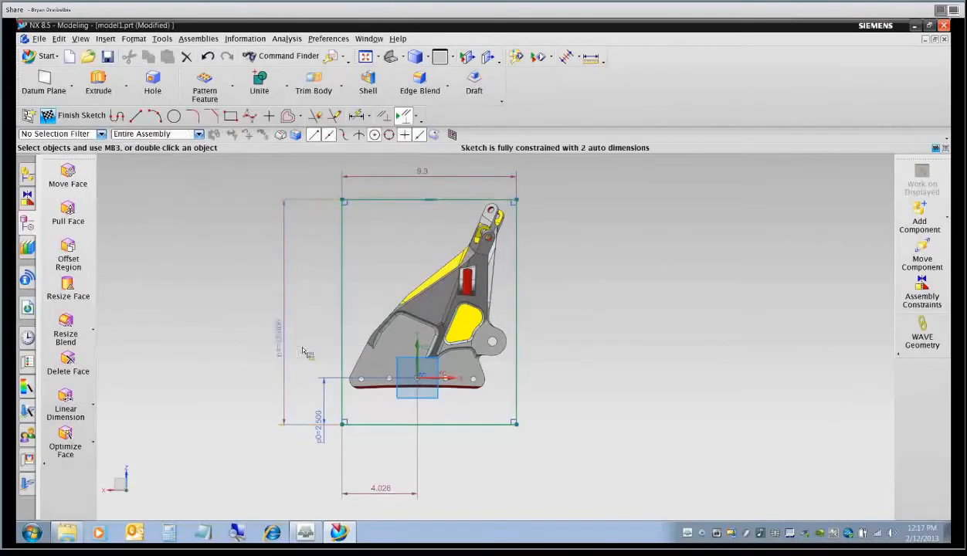
Set the width of the rectangle to 9 in.
{"action": "double_click", "coordinate": [417, 178]}
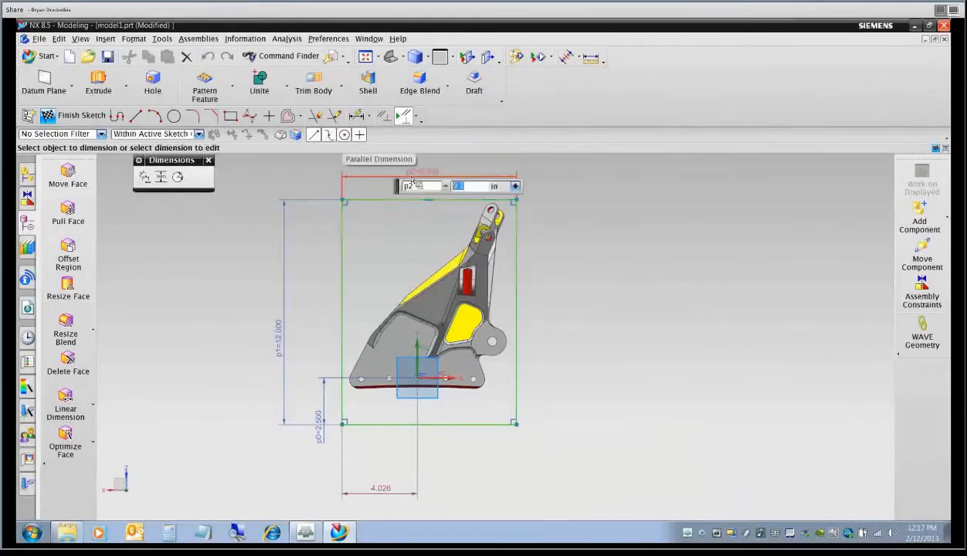
{"action": "type", "text": "9"}
{"action": "key", "text": "Return"}
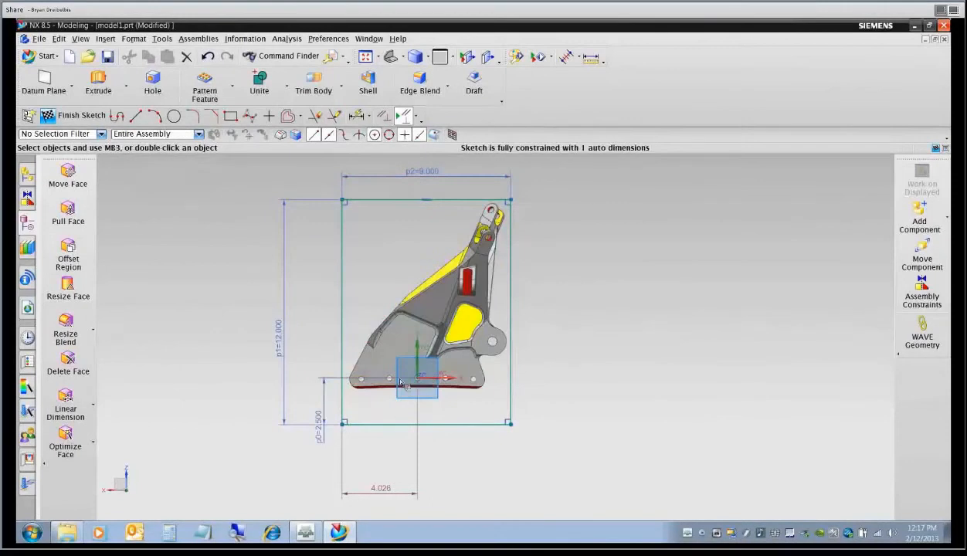
Move the horizontal origin-offset dimension closer to the rectangle, set it to 4 in and finish the sketch.
{"action": "mouse_move", "coordinate": [392, 501]}
{"action": "left_mouse_down"}
{"action": "mouse_move", "coordinate": [395, 481]}
{"action": "mouse_move", "coordinate": [381, 458]}
{"action": "mouse_move", "coordinate": [391, 461]}
{"action": "left_mouse_up"}
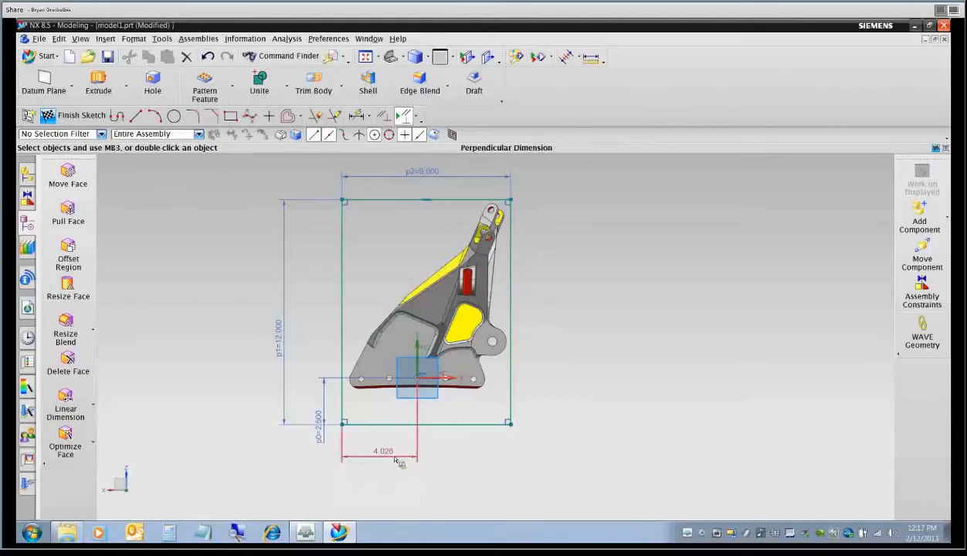
{"action": "type", "text": "4"}
{"action": "key", "text": "Return"}
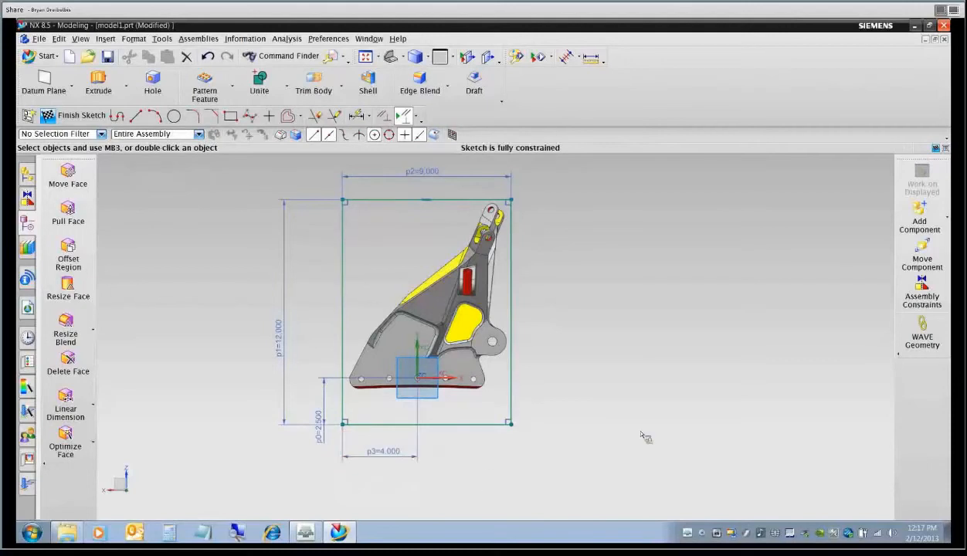
{"action": "middle_click_drag", "start_coordinate": [638, 343], "coordinate": [670, 348], "text": "shift"}
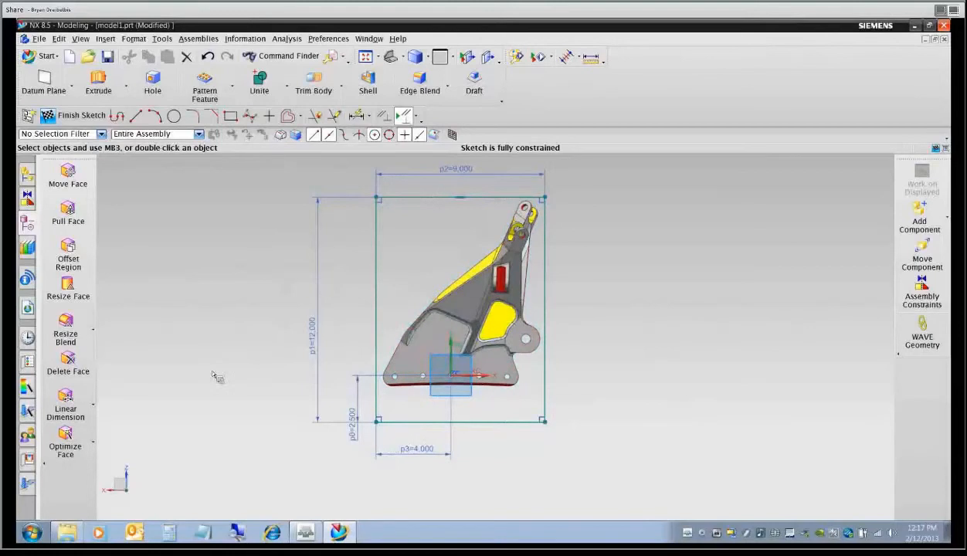
{"action": "left_click", "coordinate": [77, 116]}
Set up an extrusion of the rectangle sketch from -3 in to 3 in with the Boolean option Unite.
{"action": "middle_click_drag", "start_coordinate": [251, 317], "coordinate": [251, 283]}
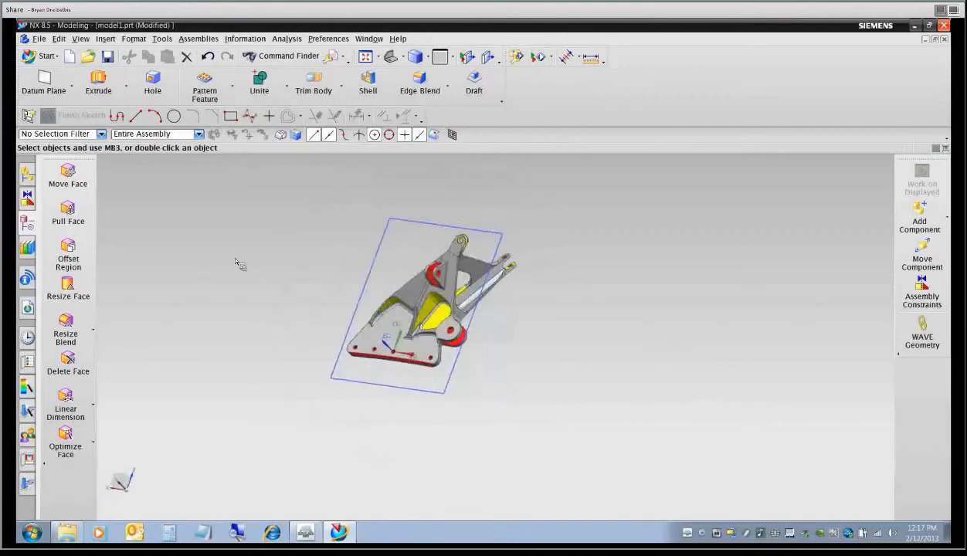
{"action": "left_click", "coordinate": [114, 92]}
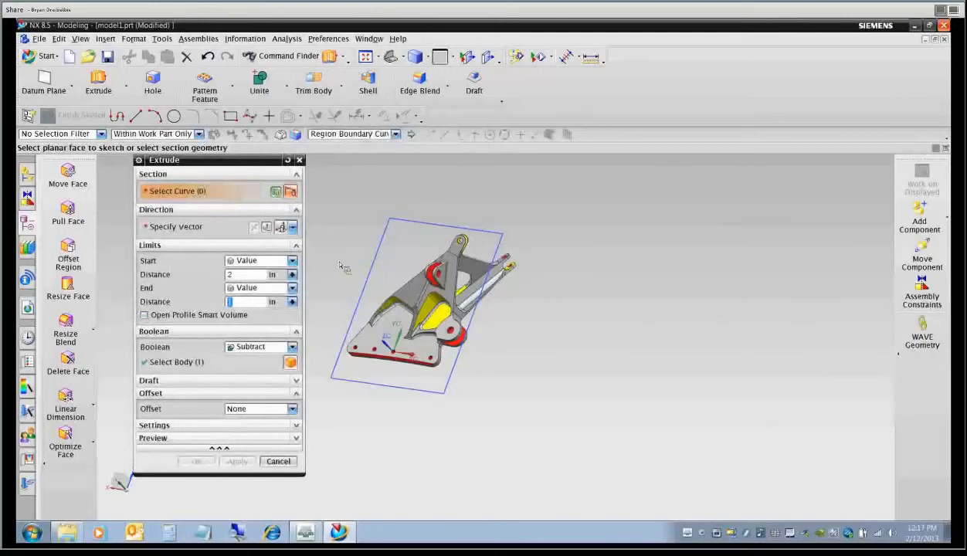
{"action": "left_click", "coordinate": [241, 274]}
{"action": "type", "text": "-3"}
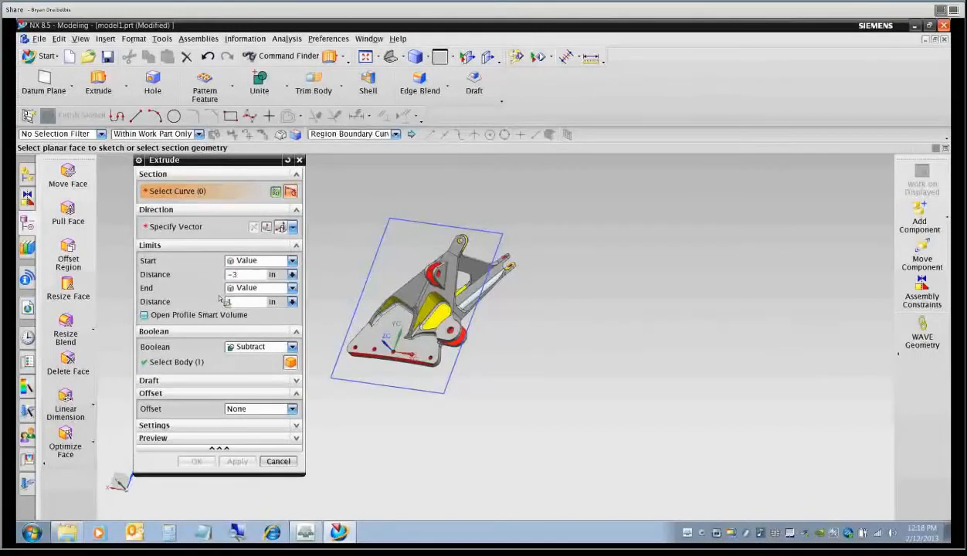
{"action": "type", "text": "3"}
{"action": "left_click", "coordinate": [291, 347]}
{"action": "left_click", "coordinate": [278, 372]}
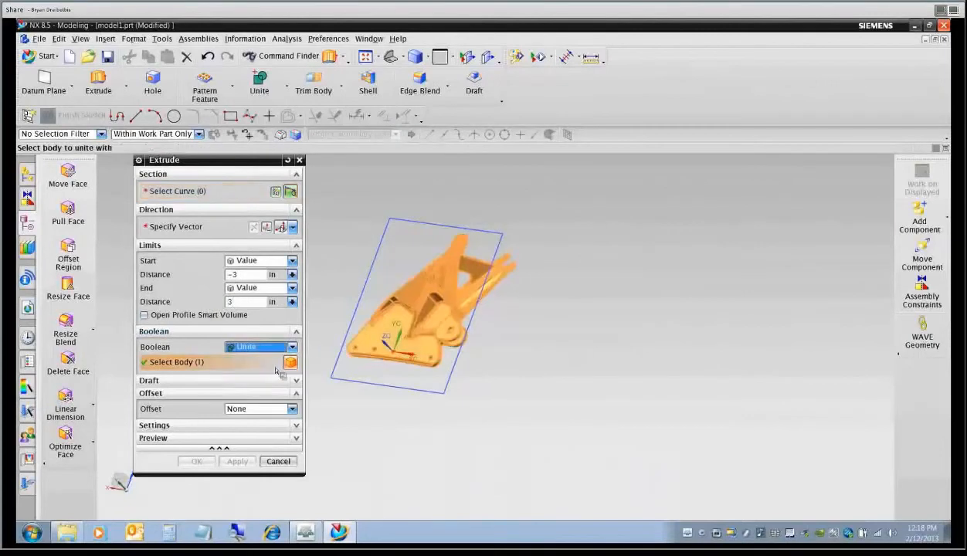
{"action": "left_click", "coordinate": [263, 194]}
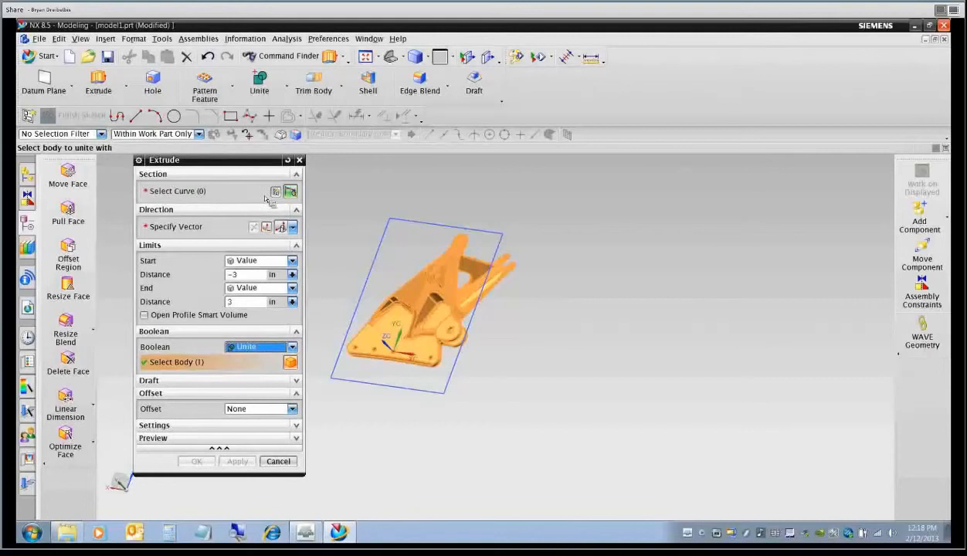
{"action": "left_click", "coordinate": [370, 274]}
Extend the extrusion limits to a start of -3.9 in and an end of 3.4 in to enclose the part sideways.
{"action": "mouse_move", "coordinate": [366, 267]}
{"action": "middle_mouse_down"}
{"action": "mouse_move", "coordinate": [374, 302]}
{"action": "mouse_move", "coordinate": [403, 314]}
{"action": "mouse_move", "coordinate": [534, 318]}
{"action": "mouse_move", "coordinate": [515, 343]}
{"action": "mouse_move", "coordinate": [508, 327]}
{"action": "middle_mouse_up"}
{"action": "key", "text": "F8"}
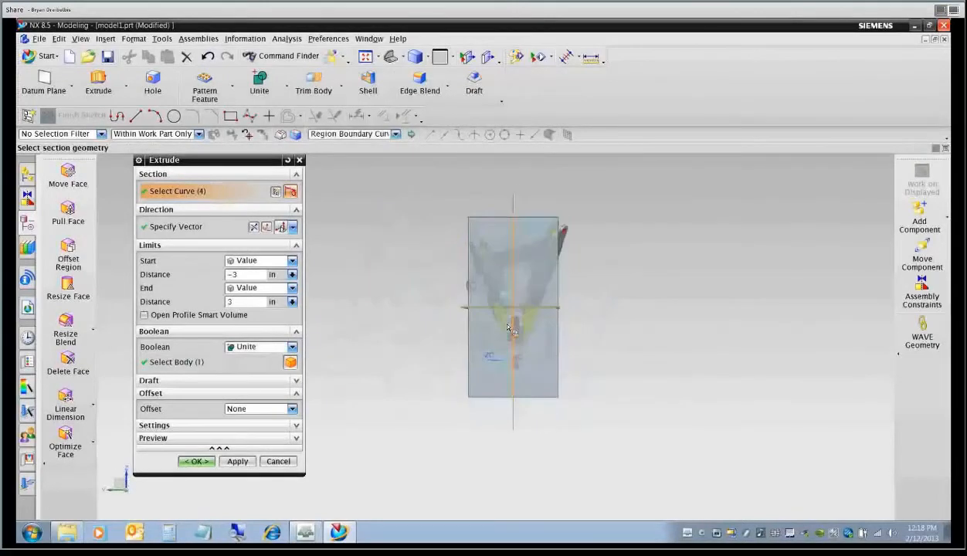
{"action": "scroll", "coordinate": [574, 324], "scroll_direction": "up", "scroll_amount": 2}
{"action": "scroll", "coordinate": [552, 323], "scroll_direction": "down", "scroll_amount": 1}
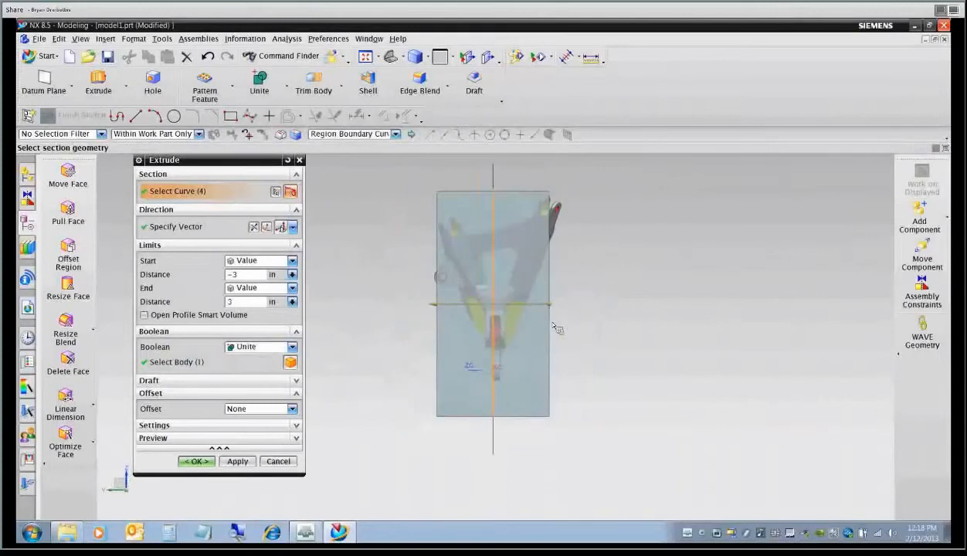
{"action": "left_click_drag", "start_coordinate": [550, 304], "coordinate": [569, 307]}
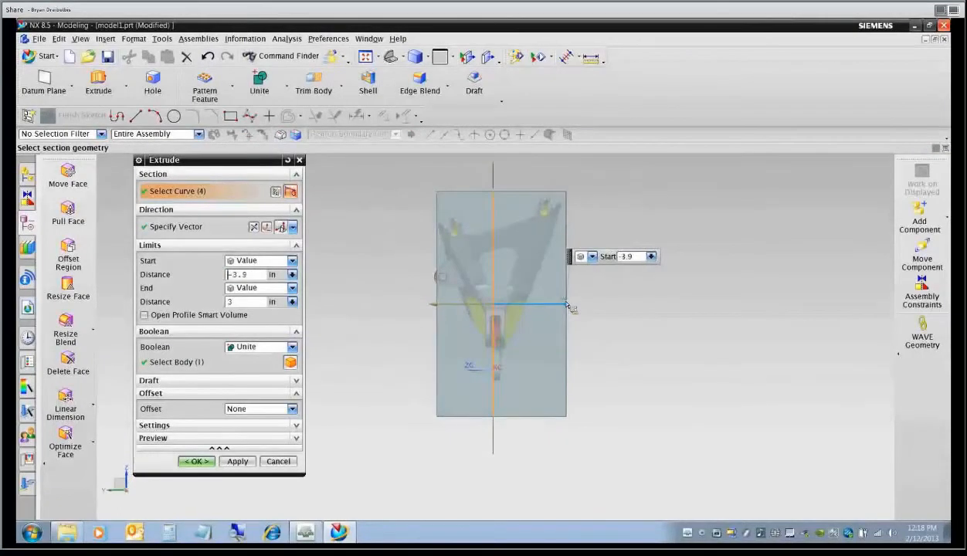
{"action": "mouse_move", "coordinate": [436, 305]}
{"action": "left_mouse_down"}
{"action": "mouse_move", "coordinate": [405, 305]}
{"action": "mouse_move", "coordinate": [430, 306]}
{"action": "left_mouse_up"}
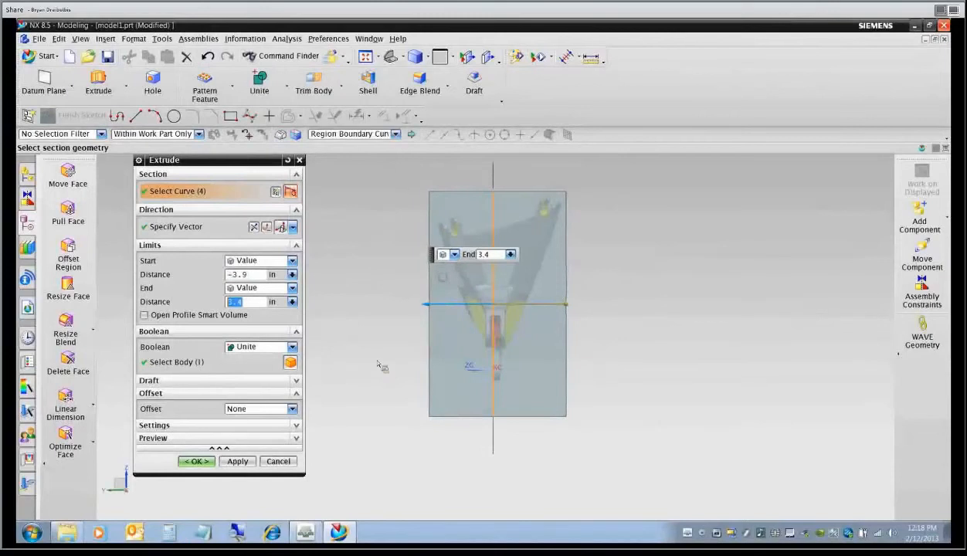
Change the extrusion's Boolean option to None and create the block as a separate body.
{"action": "left_click", "coordinate": [291, 347]}
{"action": "left_click", "coordinate": [286, 366]}
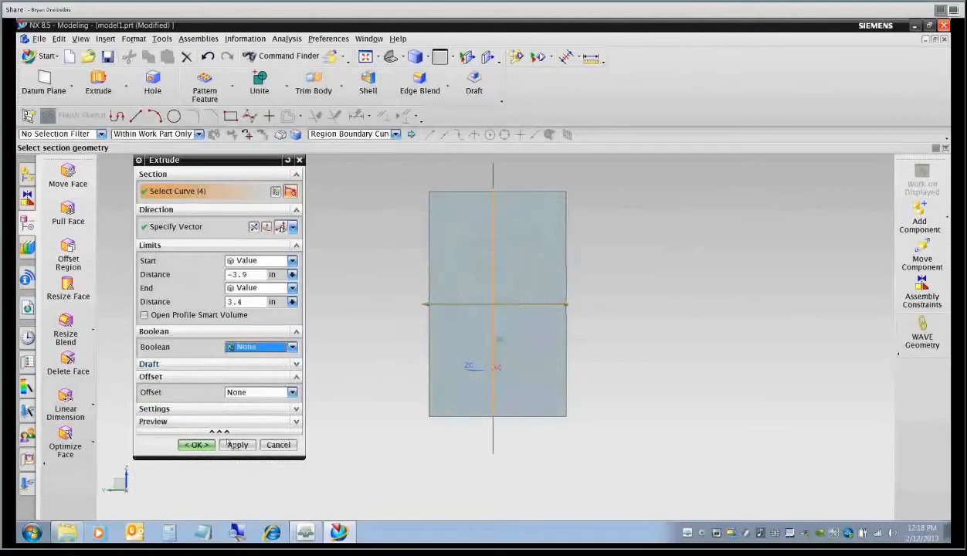
{"action": "left_click", "coordinate": [193, 445]}
Change the stock block's display colour to a dark pink and set its translucency to about 63.
{"action": "middle_click_drag", "start_coordinate": [337, 360], "coordinate": [374, 357]}
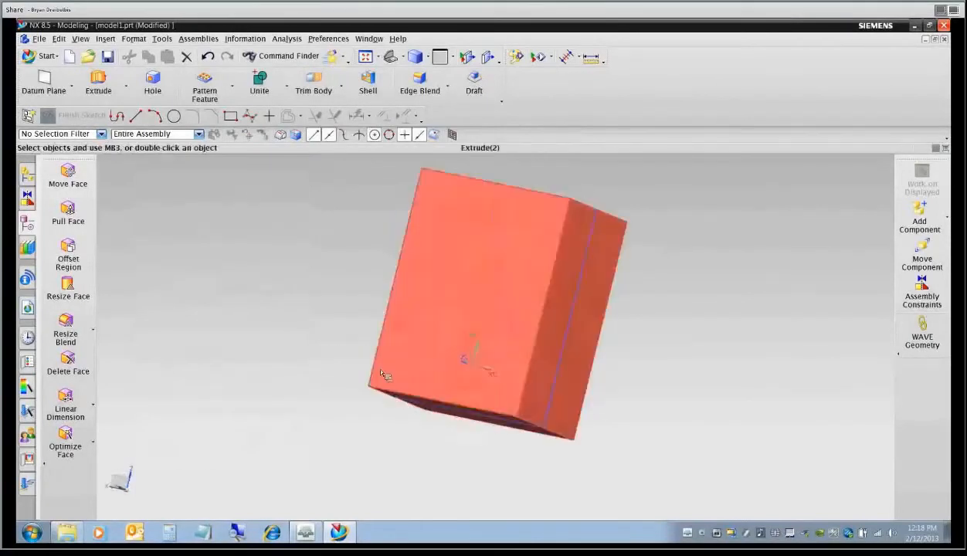
{"action": "key", "text": "ctrl+j"}
{"action": "left_click", "coordinate": [397, 359]}
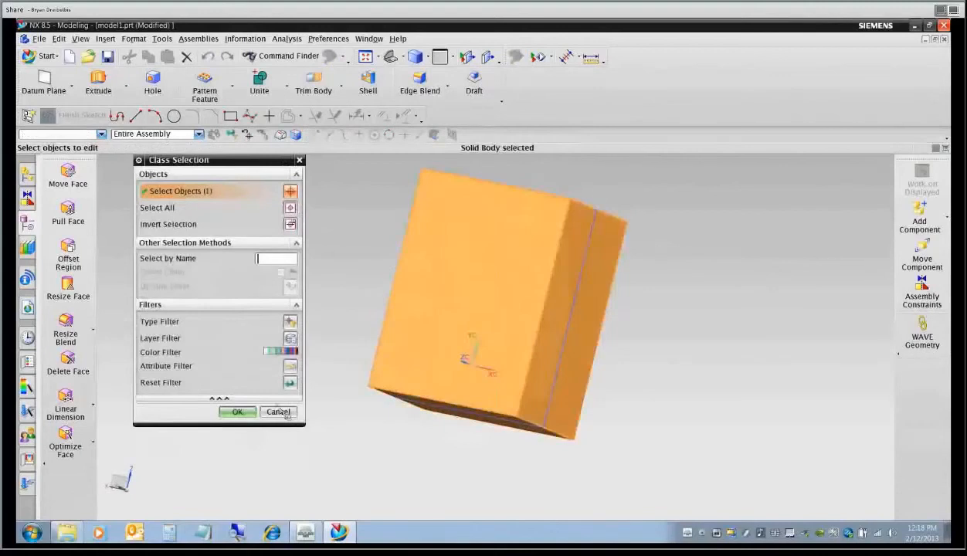
{"action": "left_click", "coordinate": [240, 411]}
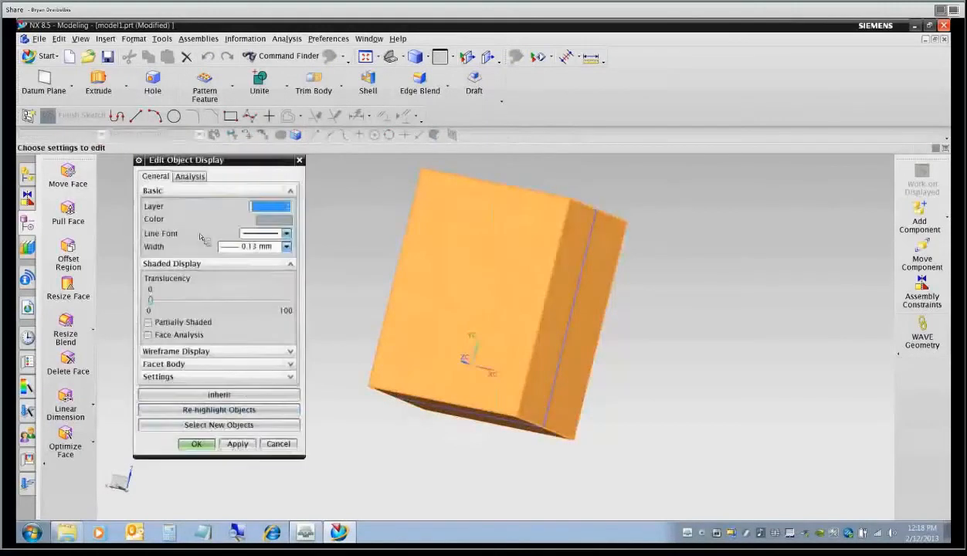
{"action": "left_click", "coordinate": [272, 220]}
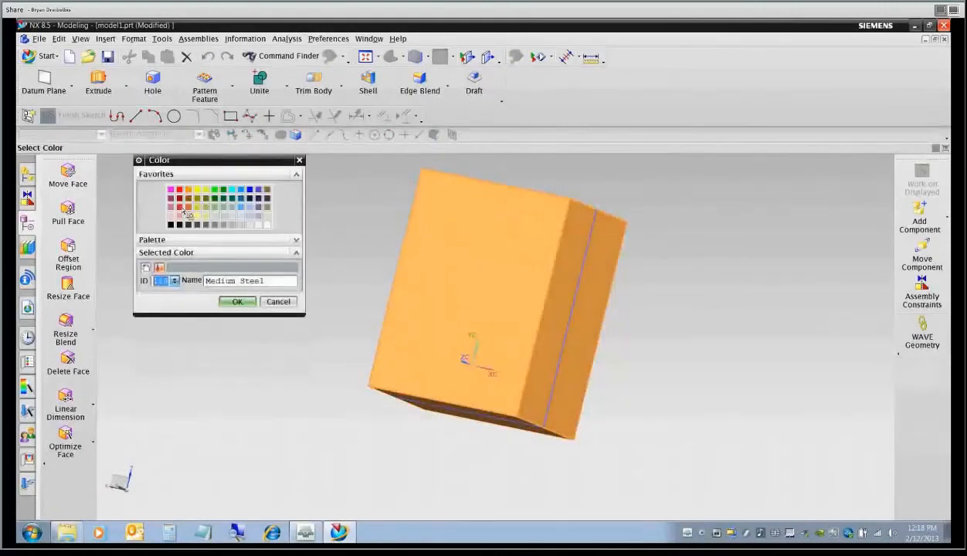
{"action": "left_click", "coordinate": [183, 207]}
{"action": "left_click", "coordinate": [237, 302]}
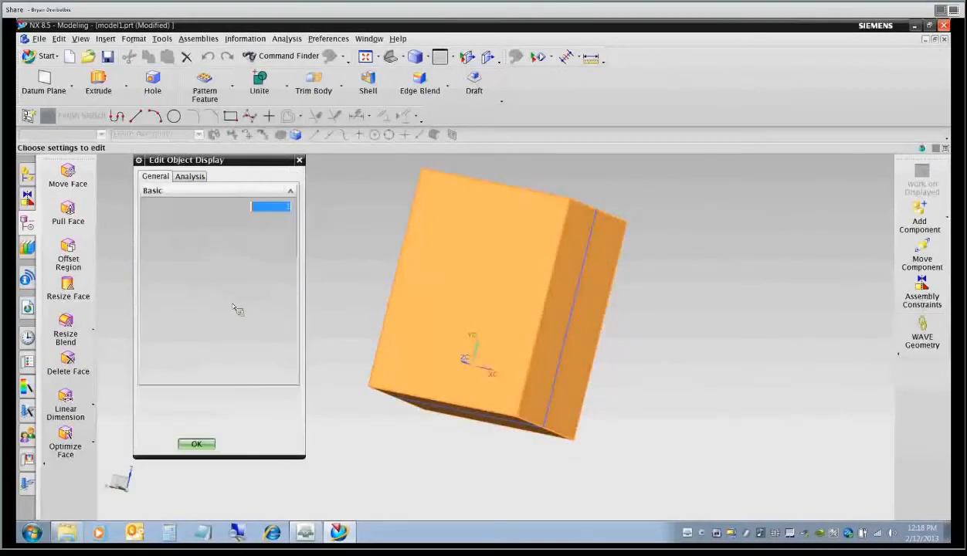
{"action": "left_click_drag", "start_coordinate": [149, 299], "coordinate": [231, 300]}
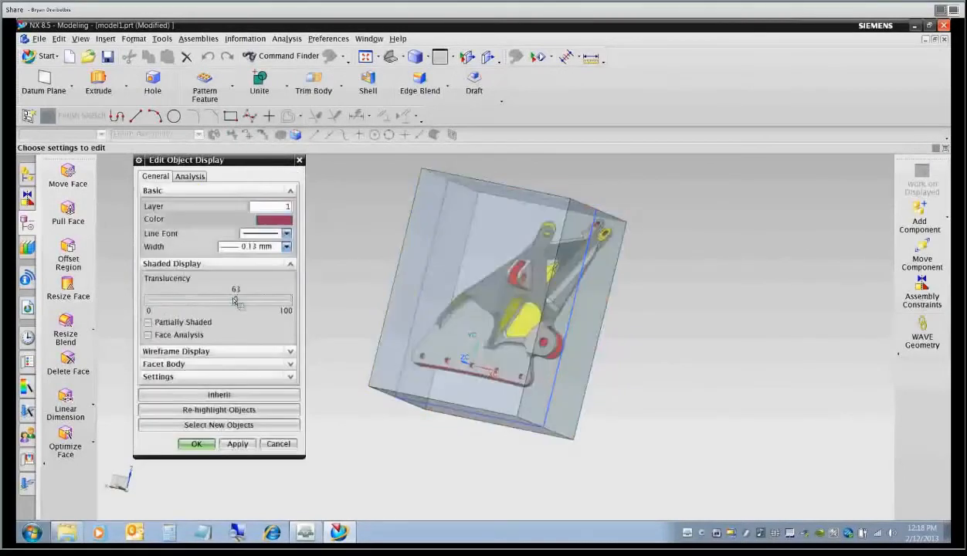
{"action": "left_click", "coordinate": [198, 447]}
Hide all sketches so that only the part and the stock block are displayed.
{"action": "key", "text": "ctrl+w"}
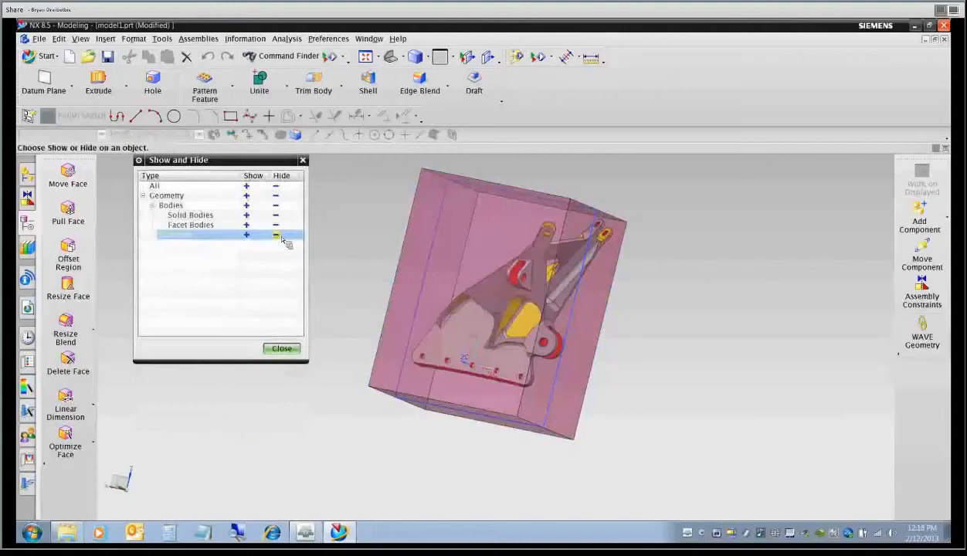
{"action": "left_click", "coordinate": [276, 235]}
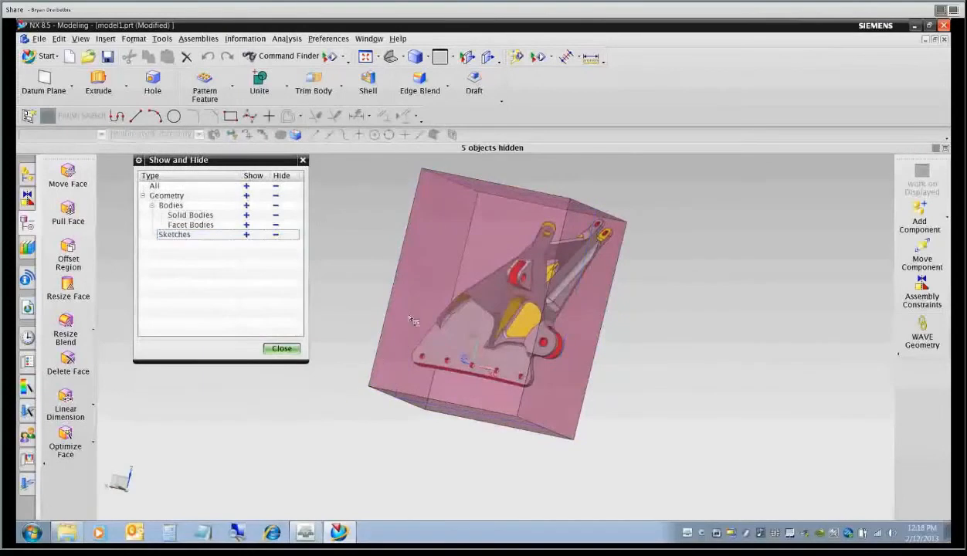
{"action": "middle_click_drag", "start_coordinate": [399, 308], "coordinate": [402, 339]}
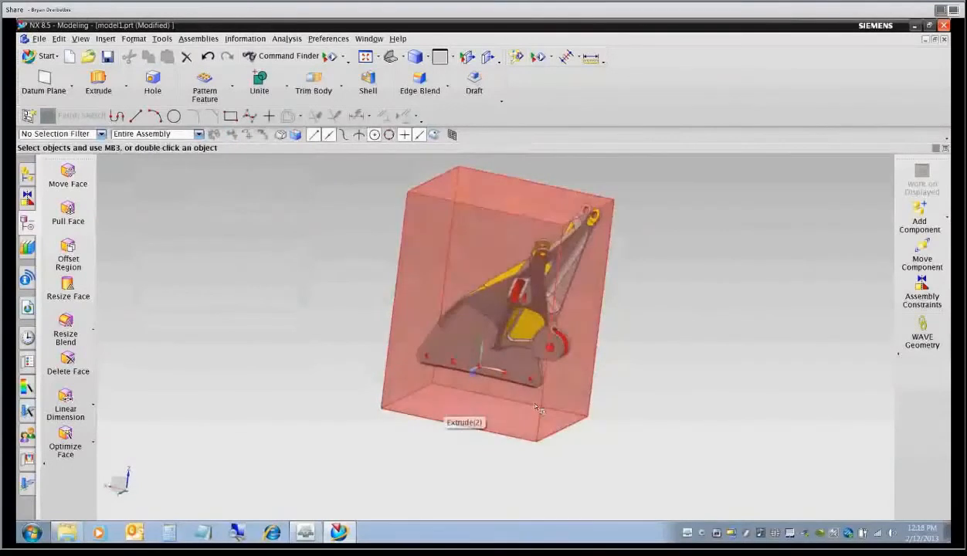
Set up an extrusion of the stock block's bottom face edges with limits of 2 in and 1 in, directed upward into the block.
{"action": "middle_click_drag", "start_coordinate": [603, 373], "coordinate": [562, 354], "text": "shift"}
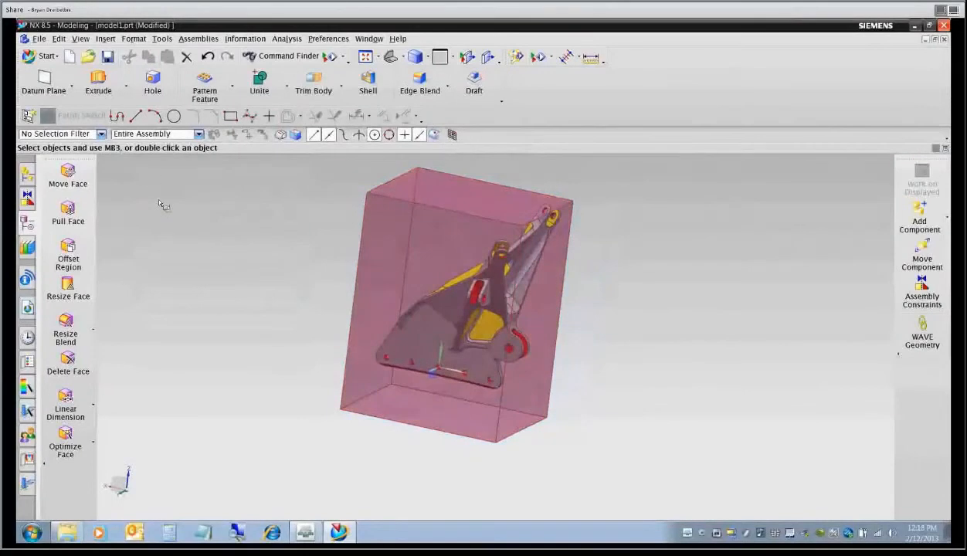
{"action": "left_click", "coordinate": [99, 84]}
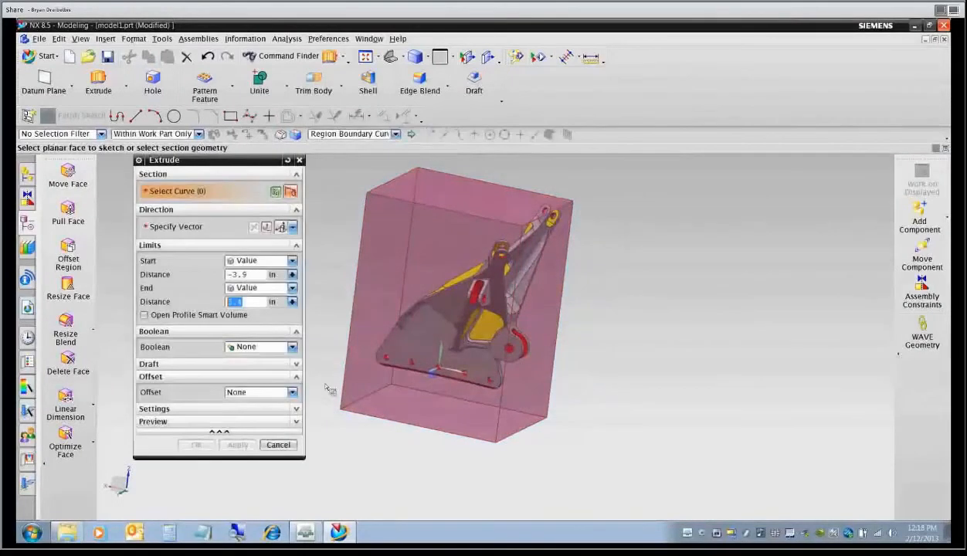
{"action": "left_click_drag", "start_coordinate": [265, 274], "coordinate": [223, 275]}
{"action": "type", "text": "2"}
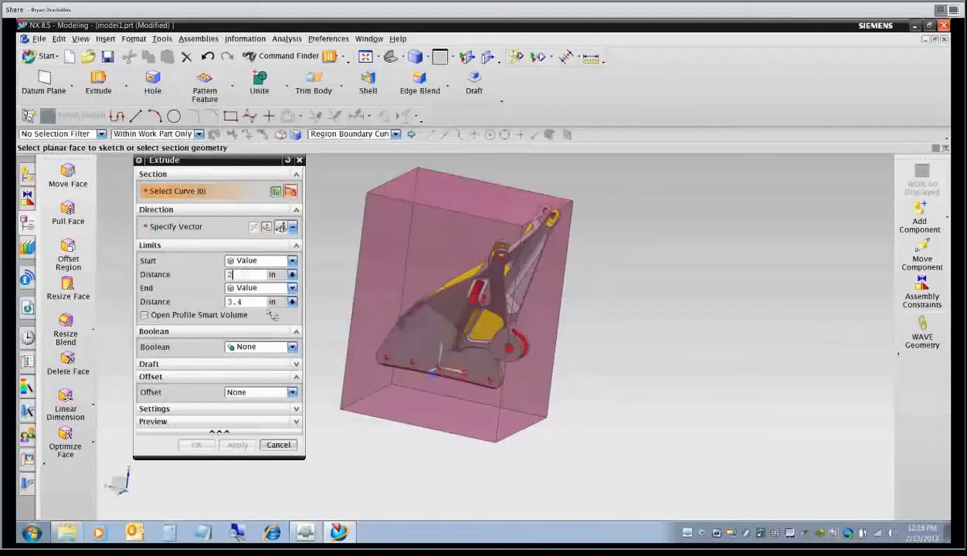
{"action": "type", "text": "1"}
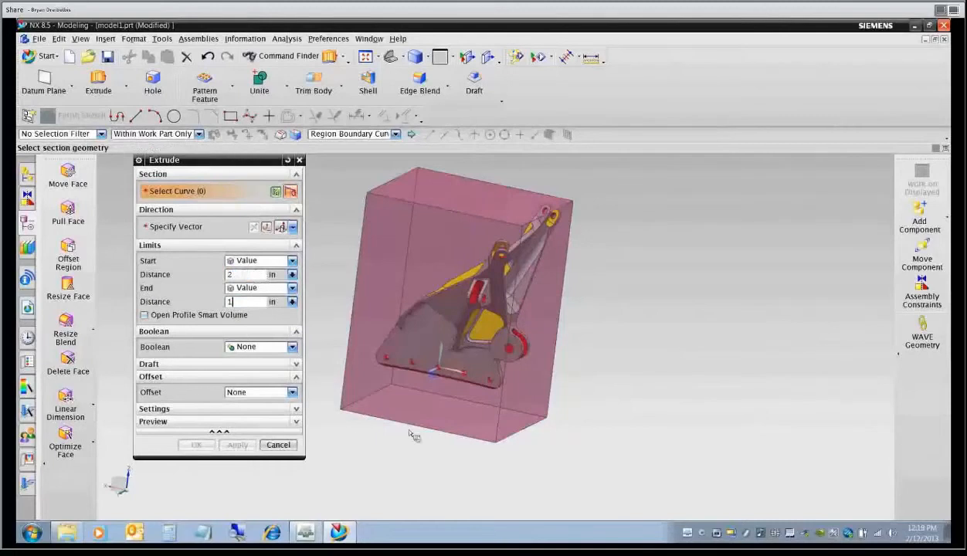
{"action": "middle_click_drag", "start_coordinate": [402, 436], "coordinate": [340, 436]}
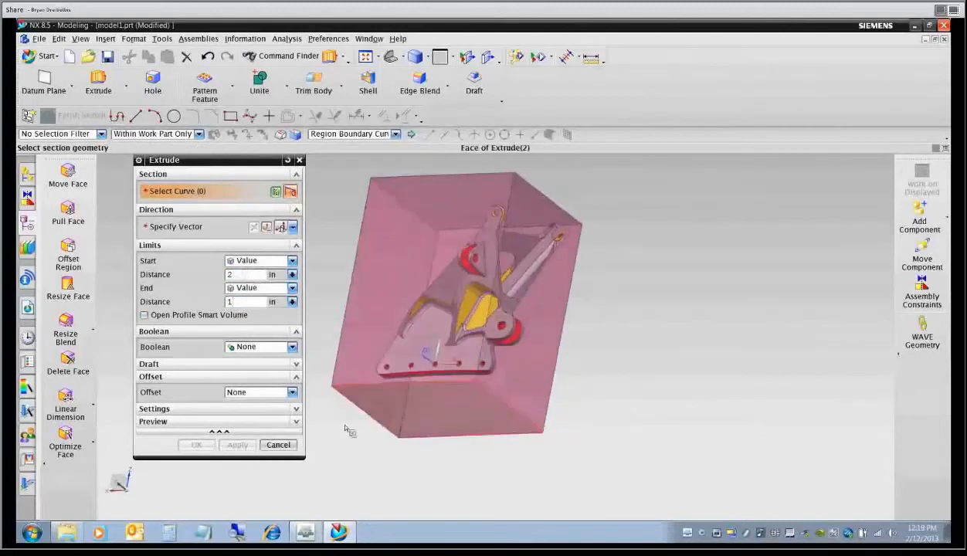
{"action": "left_click", "coordinate": [394, 418]}
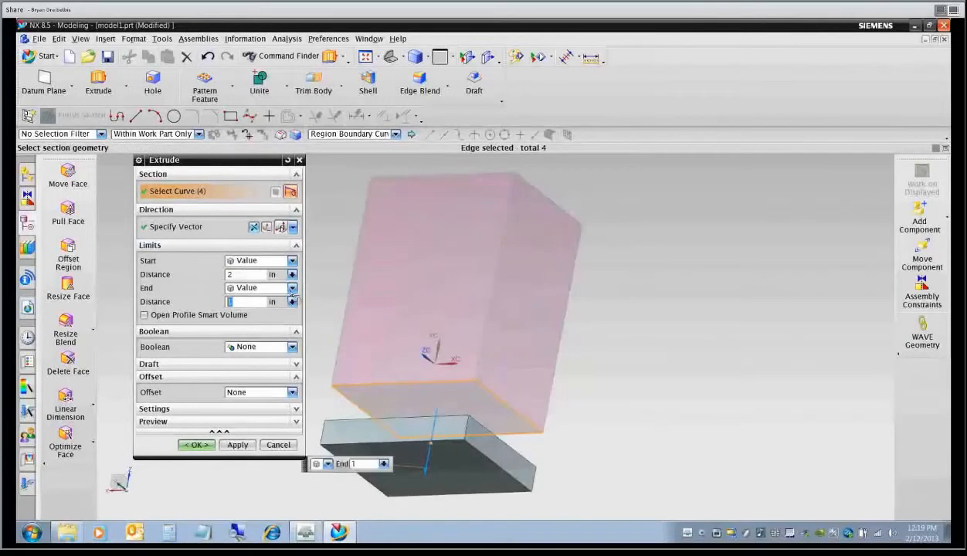
{"action": "left_click", "coordinate": [254, 226]}
{"action": "middle_click_drag", "start_coordinate": [367, 419], "coordinate": [386, 460]}
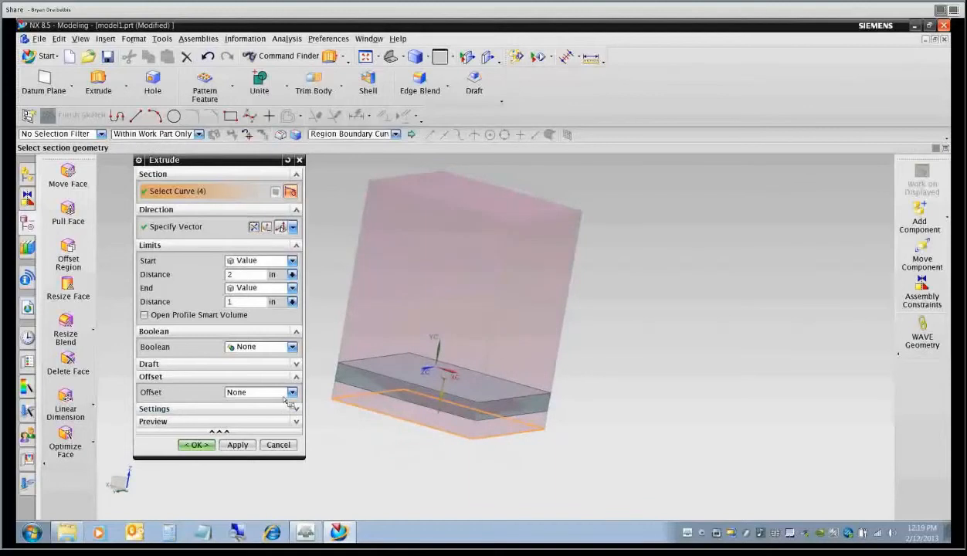
Give the extrusion a two-sided offset from -0.625 in to 0.1 in and subtract it from the stock block to cut a clamping groove.
{"action": "left_click", "coordinate": [275, 429]}
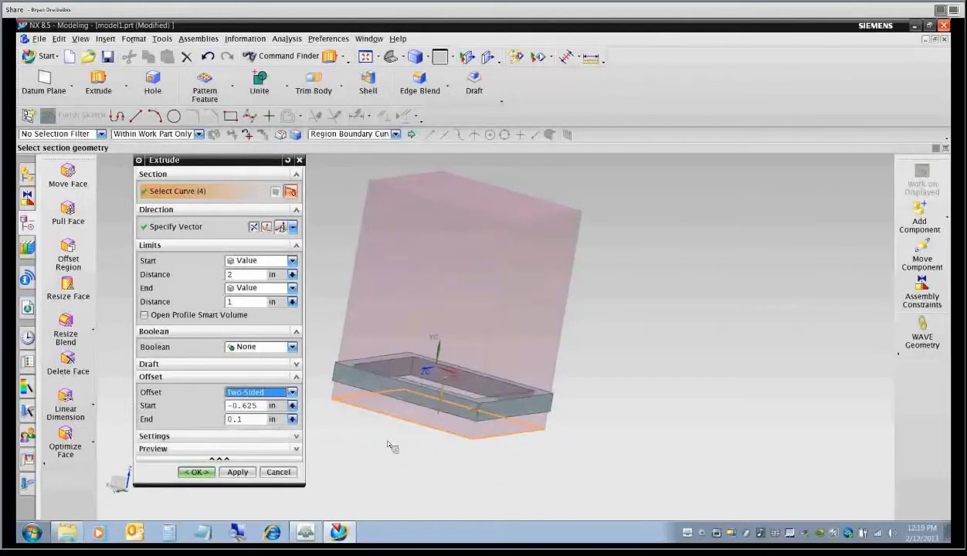
{"action": "middle_click_drag", "start_coordinate": [389, 444], "coordinate": [384, 464]}
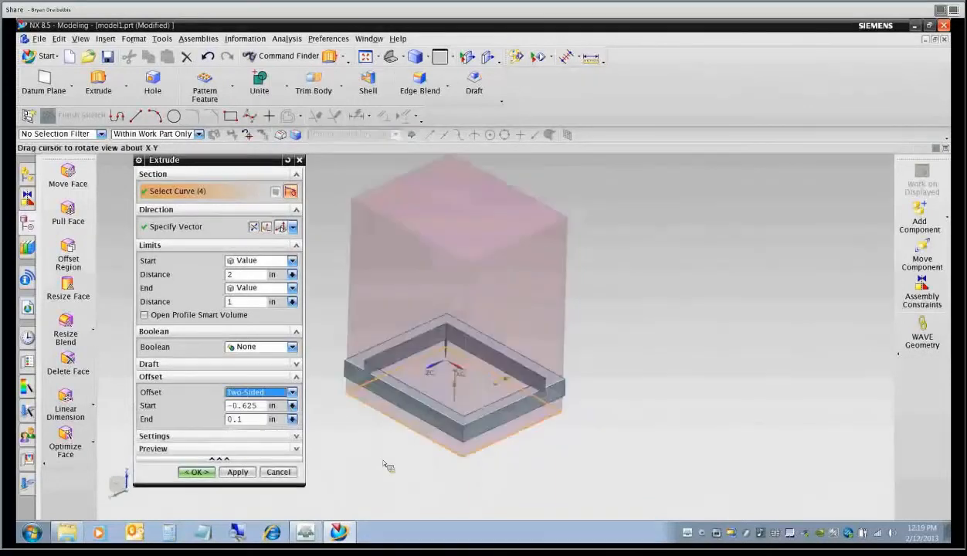
{"action": "left_click", "coordinate": [290, 347]}
{"action": "left_click", "coordinate": [275, 378]}
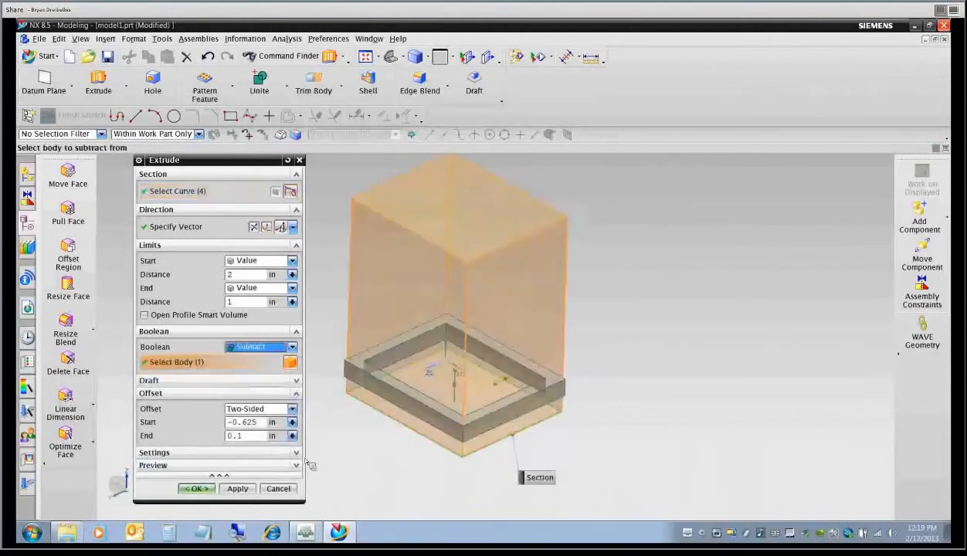
{"action": "left_click", "coordinate": [197, 489]}
{"action": "mouse_move", "coordinate": [362, 376]}
{"action": "middle_mouse_down"}
{"action": "mouse_move", "coordinate": [337, 363]}
{"action": "mouse_move", "coordinate": [396, 357]}
{"action": "mouse_move", "coordinate": [370, 367]}
{"action": "middle_mouse_up"}
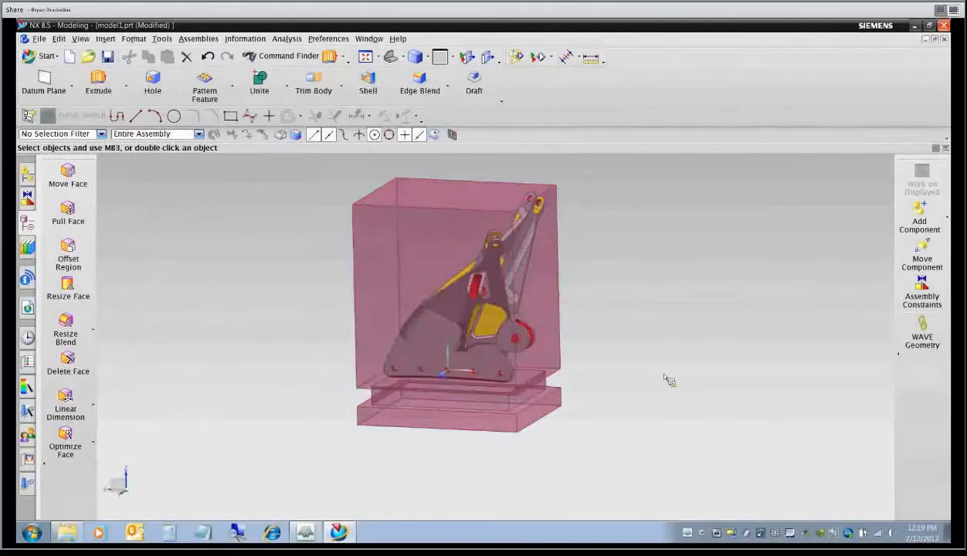
{"action": "middle_click_drag", "start_coordinate": [568, 336], "coordinate": [588, 339], "text": "shift"}
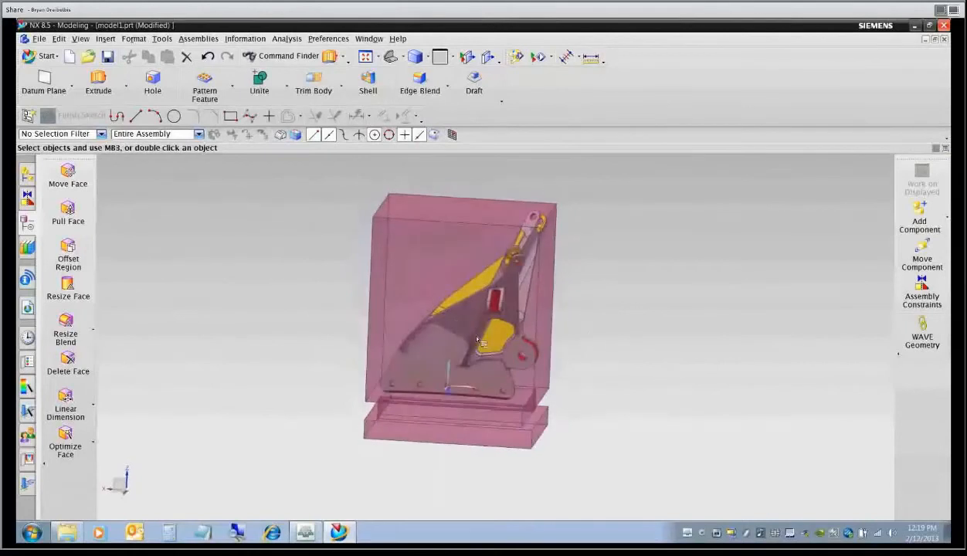
Create a new manufacturing setup for this model from the Multi-Axis (Express) template in inches, named model1_setup_1.prt.
{"action": "middle_click_drag", "start_coordinate": [338, 344], "coordinate": [334, 300]}
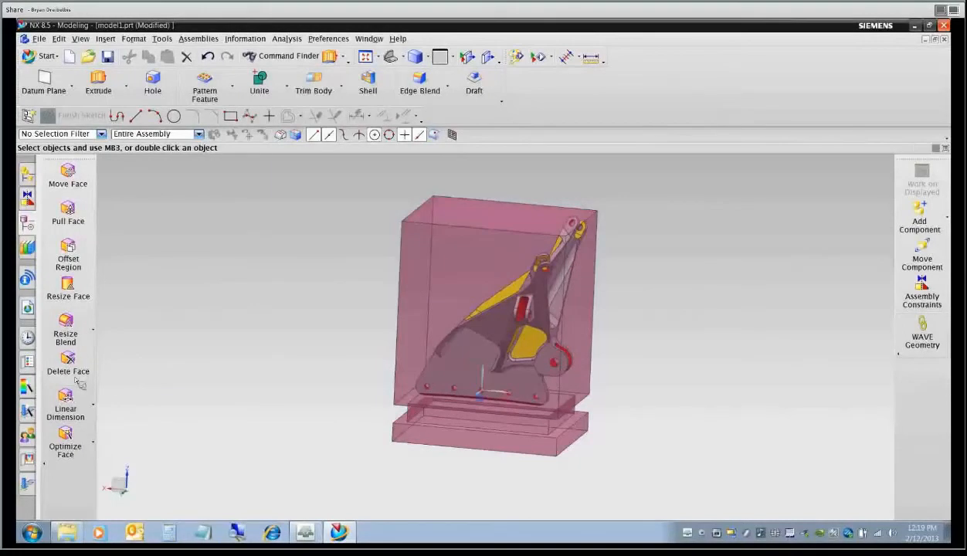
{"action": "left_click", "coordinate": [26, 309]}
{"action": "scroll", "coordinate": [116, 425], "scroll_direction": "down", "scroll_amount": 1}
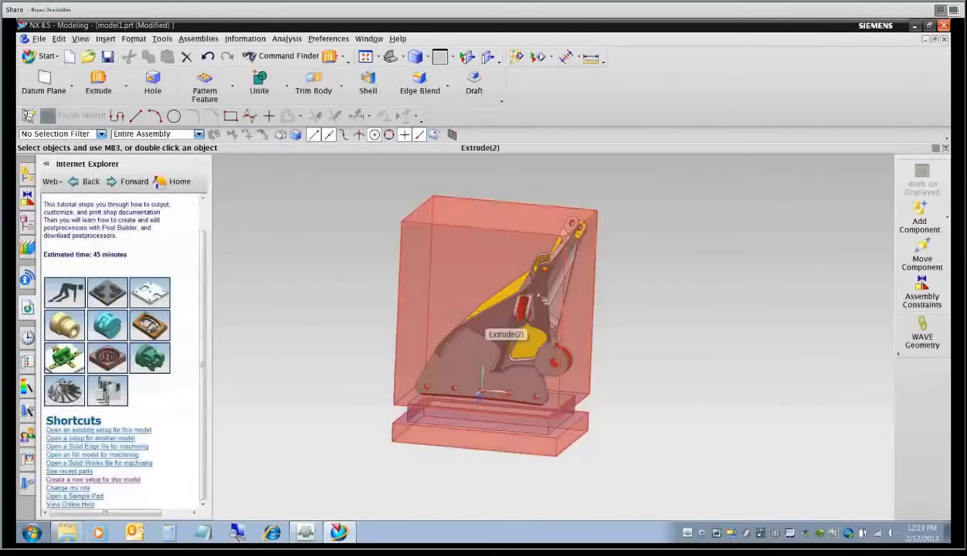
{"action": "left_click", "coordinate": [108, 480]}
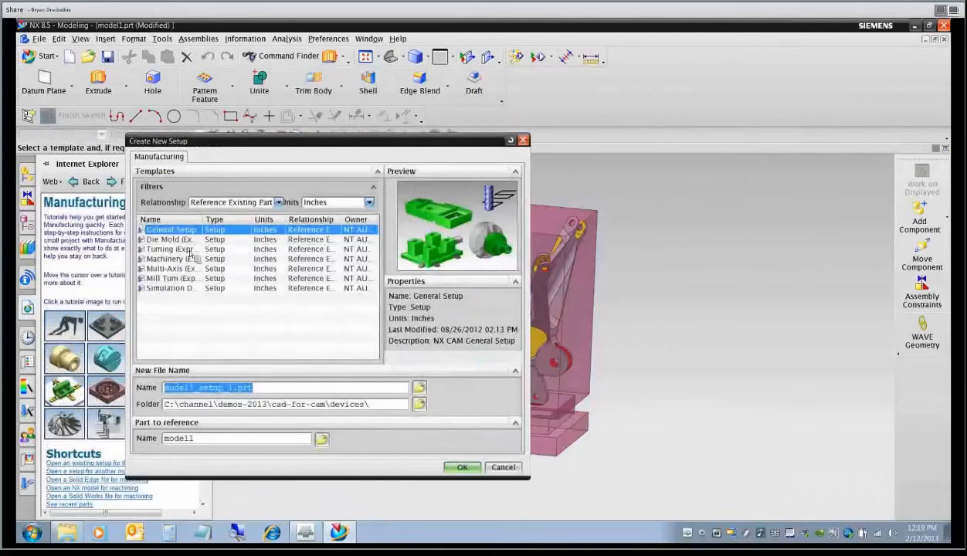
{"action": "left_click", "coordinate": [232, 269]}
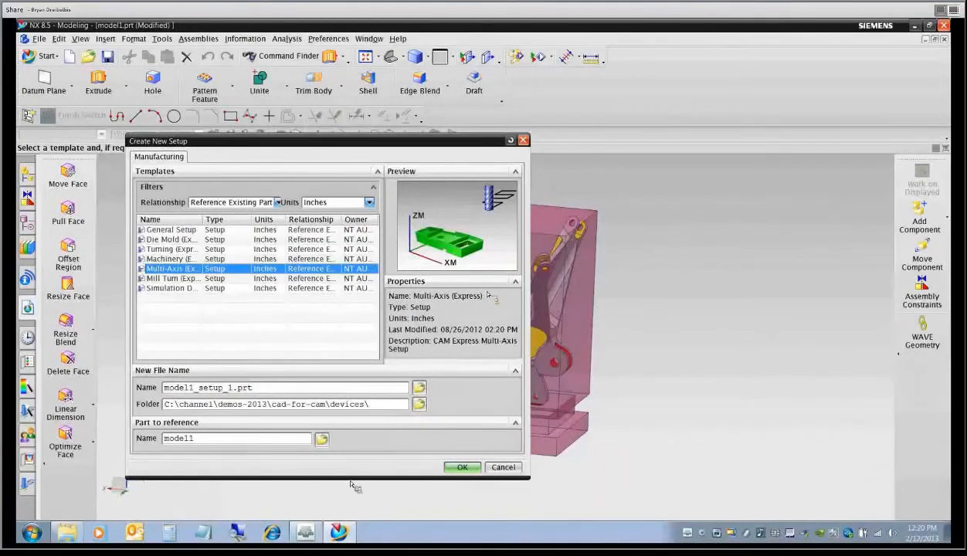
{"action": "left_click", "coordinate": [461, 468]}
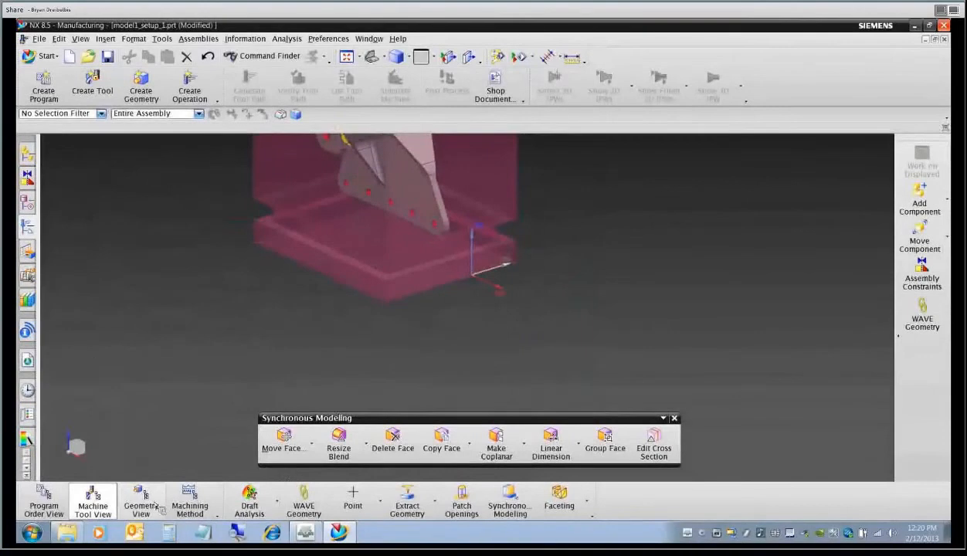
{"action": "left_click", "coordinate": [92, 506]}
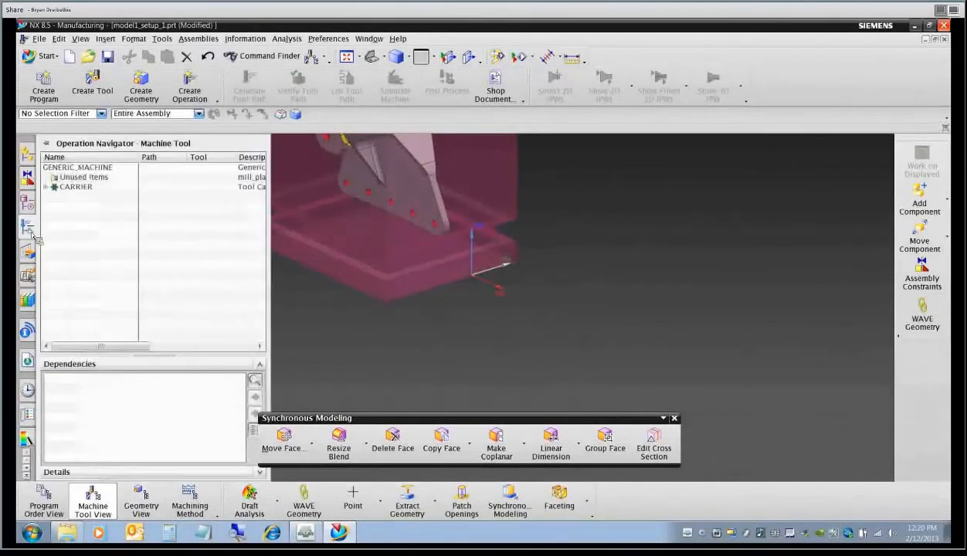
{"action": "left_click", "coordinate": [76, 167]}
{"action": "right_click", "coordinate": [69, 167]}
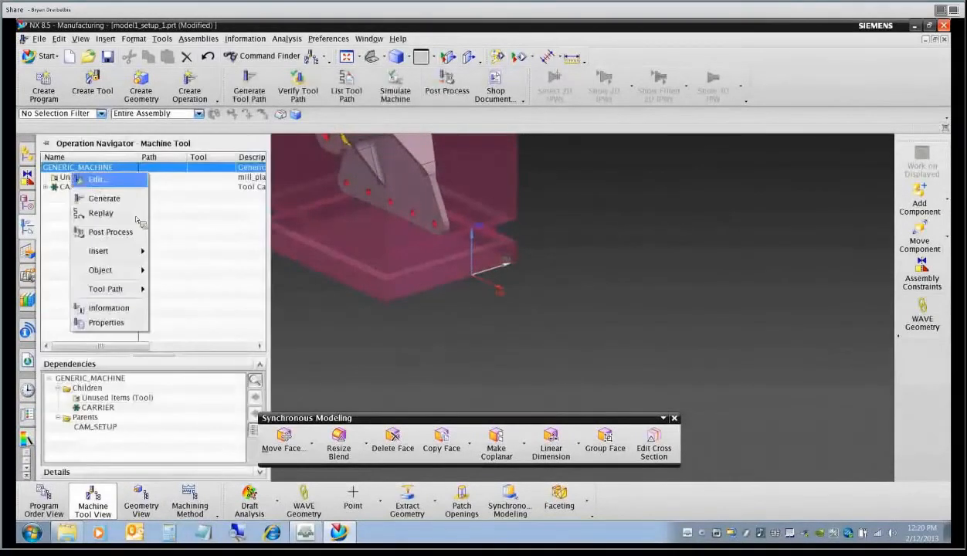
{"action": "key", "text": "Escape"}
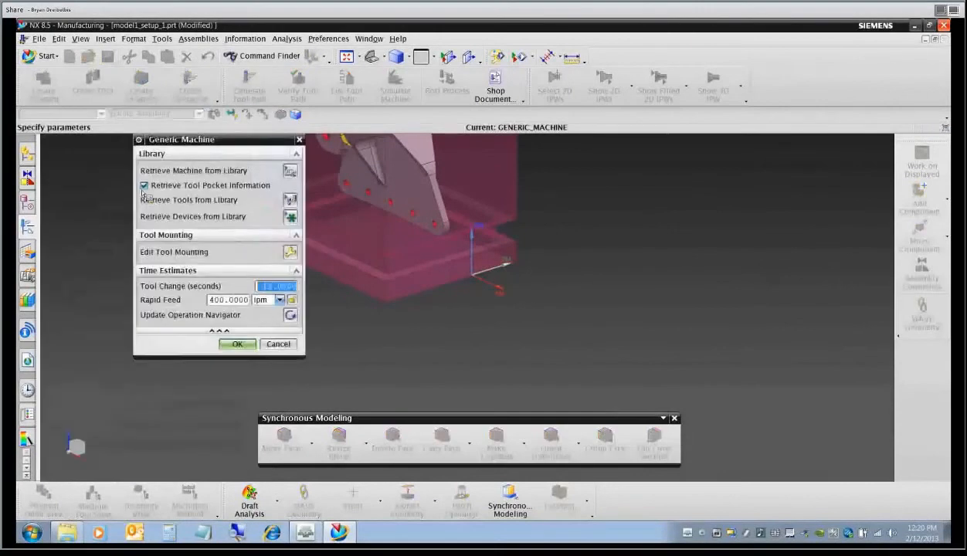
{"action": "left_click", "coordinate": [237, 344]}
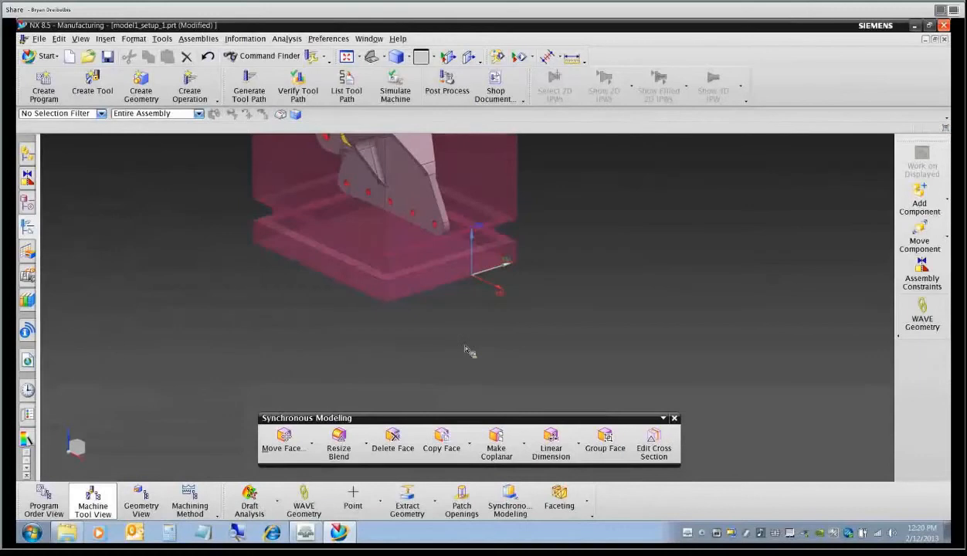
Open the GENERIC_MACHINE entry for editing and search the machine library for machines of the MILL class.
{"action": "middle_click_drag", "start_coordinate": [473, 338], "coordinate": [462, 339]}
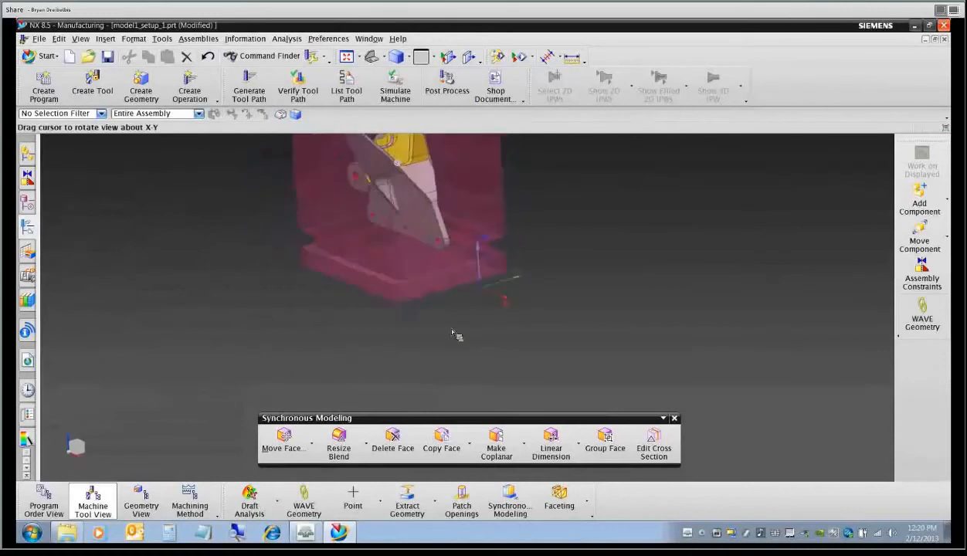
{"action": "left_click", "coordinate": [99, 504]}
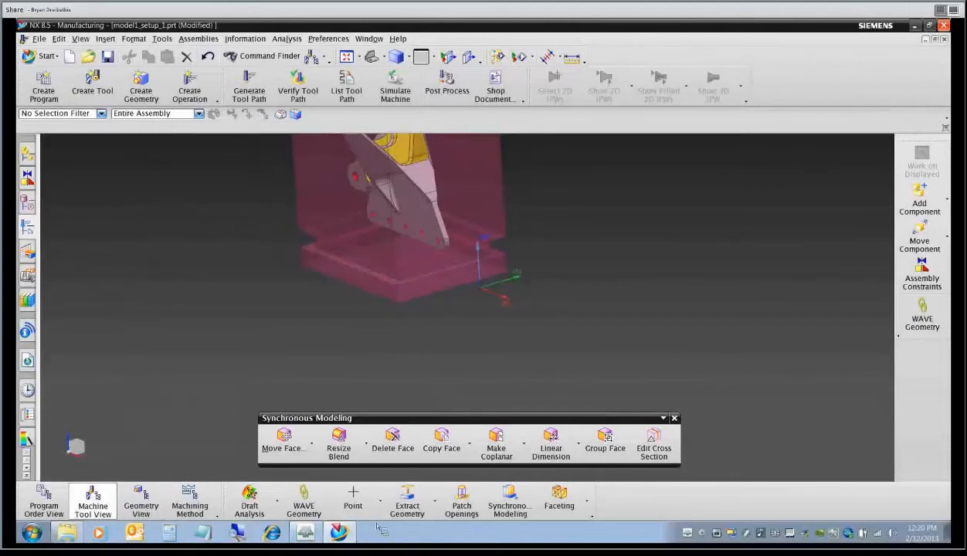
{"action": "left_click", "coordinate": [338, 533]}
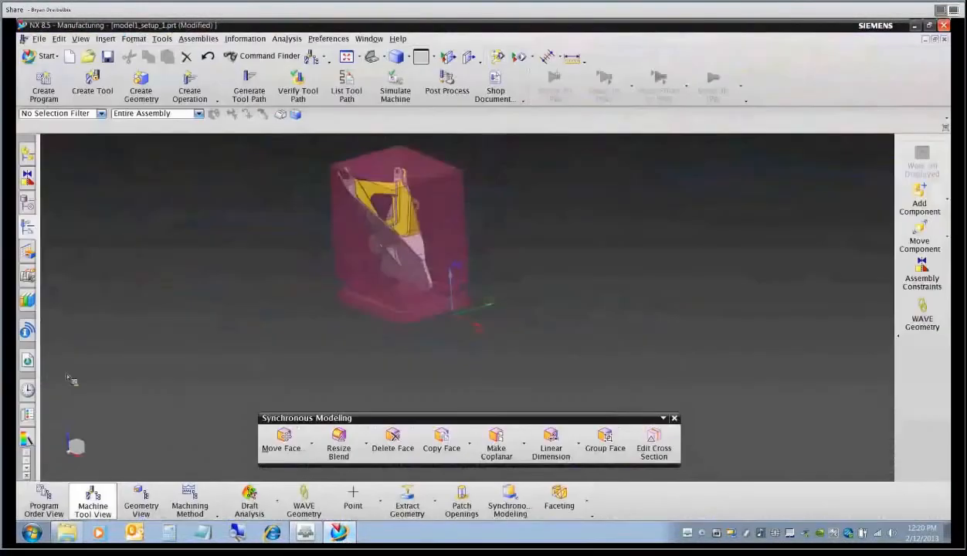
{"action": "left_click", "coordinate": [31, 233]}
{"action": "right_click", "coordinate": [91, 168]}
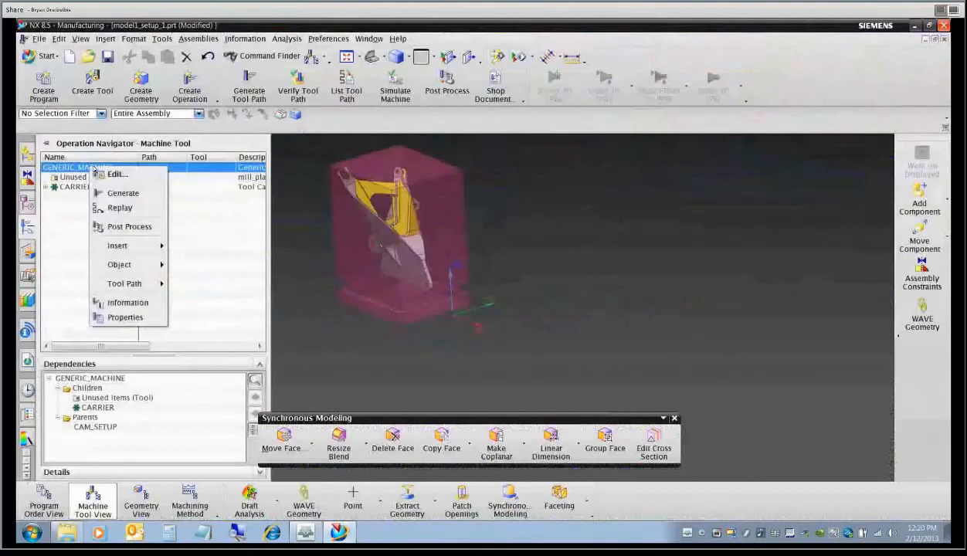
{"action": "left_click", "coordinate": [104, 175]}
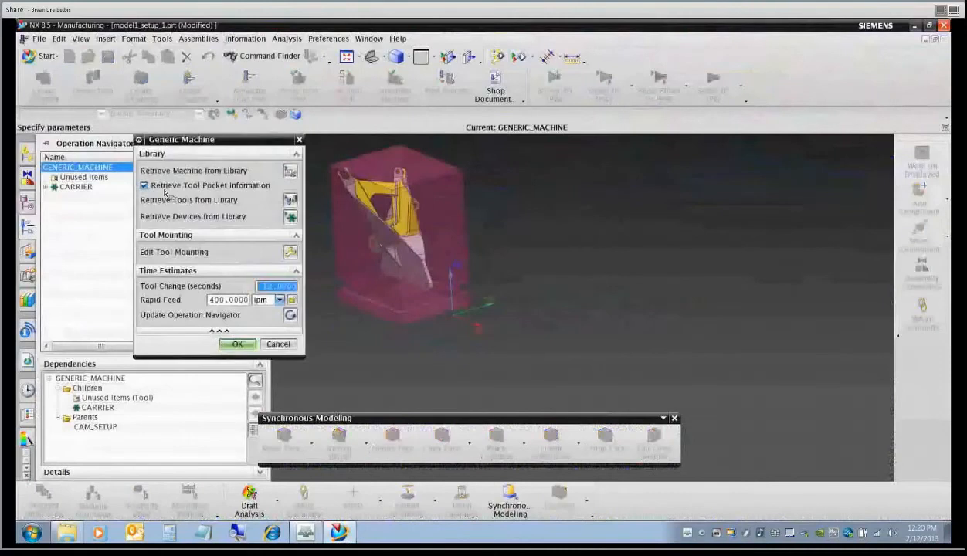
{"action": "left_click", "coordinate": [290, 171]}
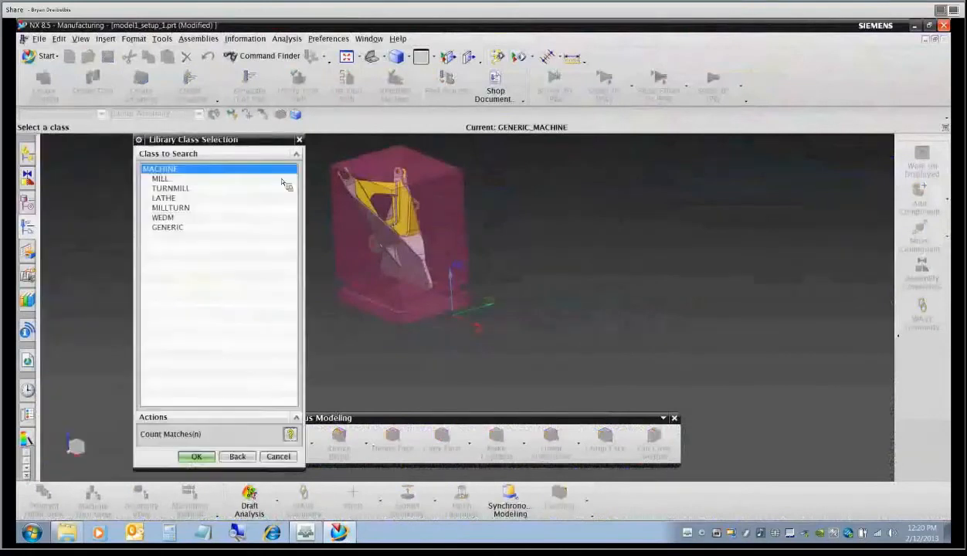
{"action": "left_click", "coordinate": [163, 179]}
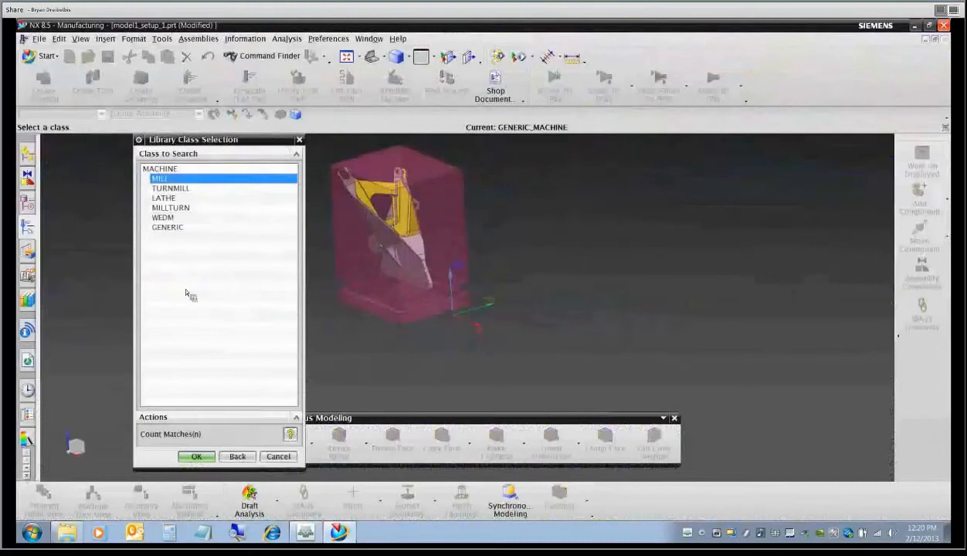
{"action": "left_click", "coordinate": [202, 458]}
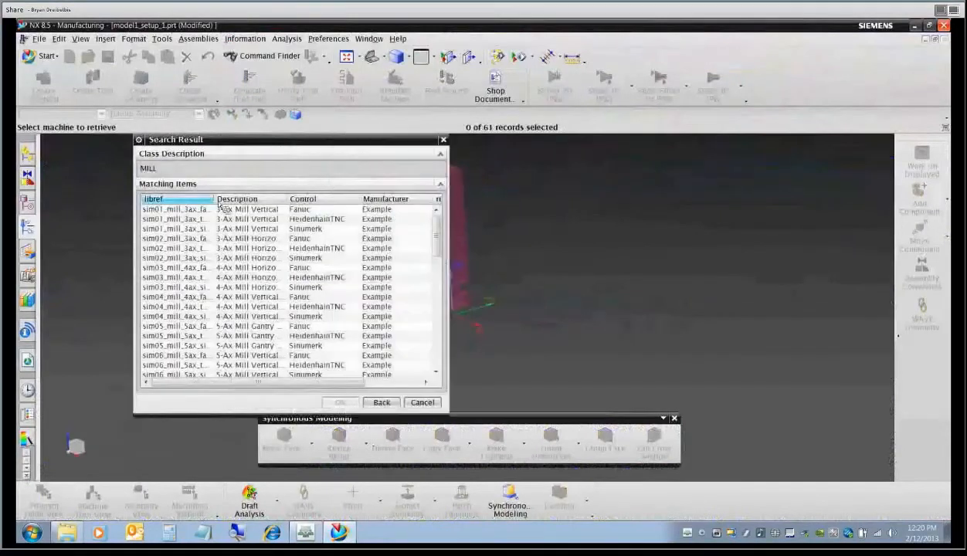
Retrieve the inch-based five-axis machine sim14_mill_5ax_fanuc_in from the library.
{"action": "scroll", "coordinate": [259, 245], "scroll_direction": "down", "scroll_amount": 3}
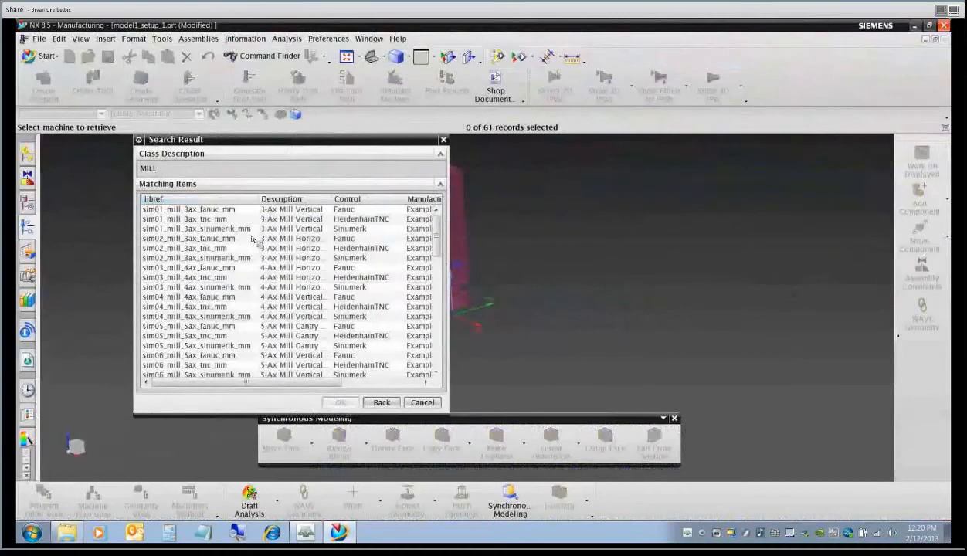
{"action": "scroll", "coordinate": [243, 293], "scroll_direction": "up", "scroll_amount": 3}
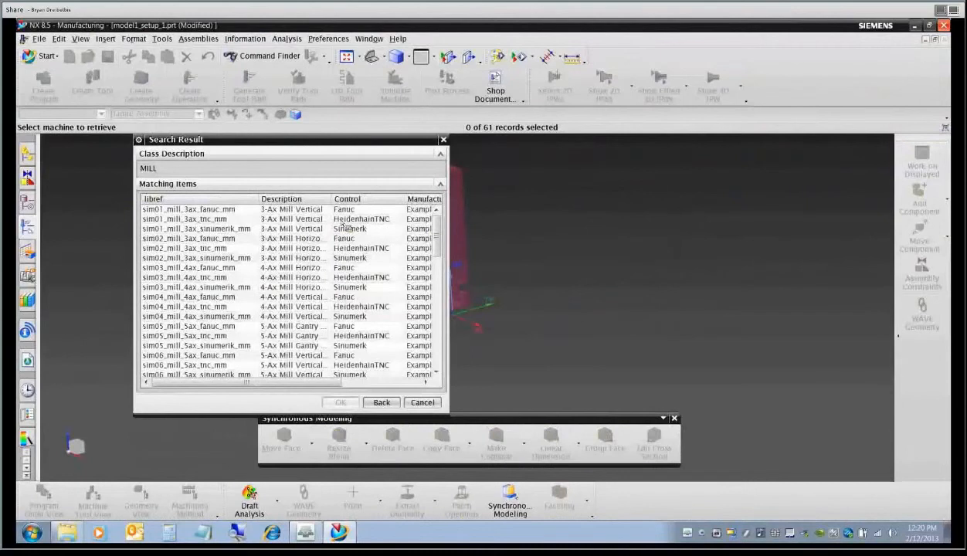
{"action": "scroll", "coordinate": [293, 309], "scroll_direction": "down", "scroll_amount": 14}
{"action": "left_click", "coordinate": [207, 347]}
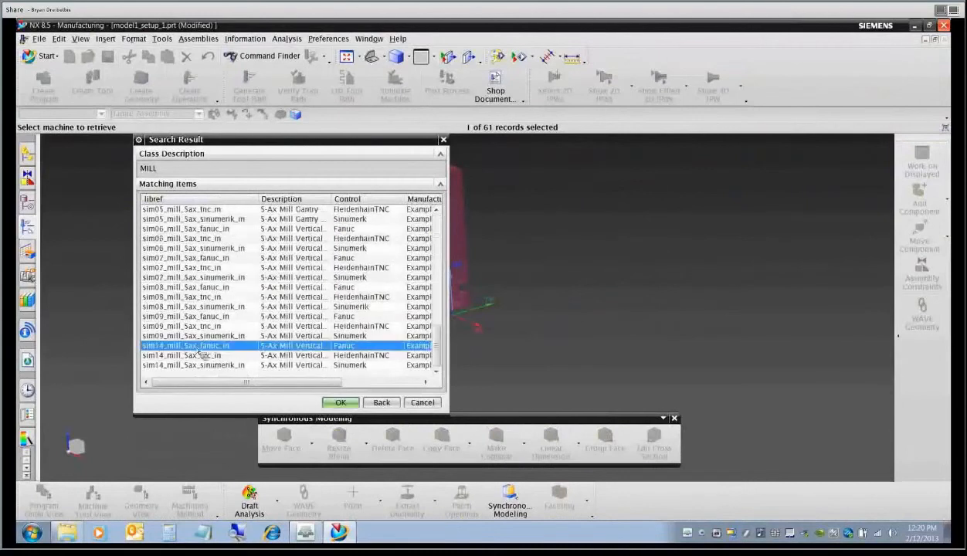
{"action": "left_click", "coordinate": [339, 402]}
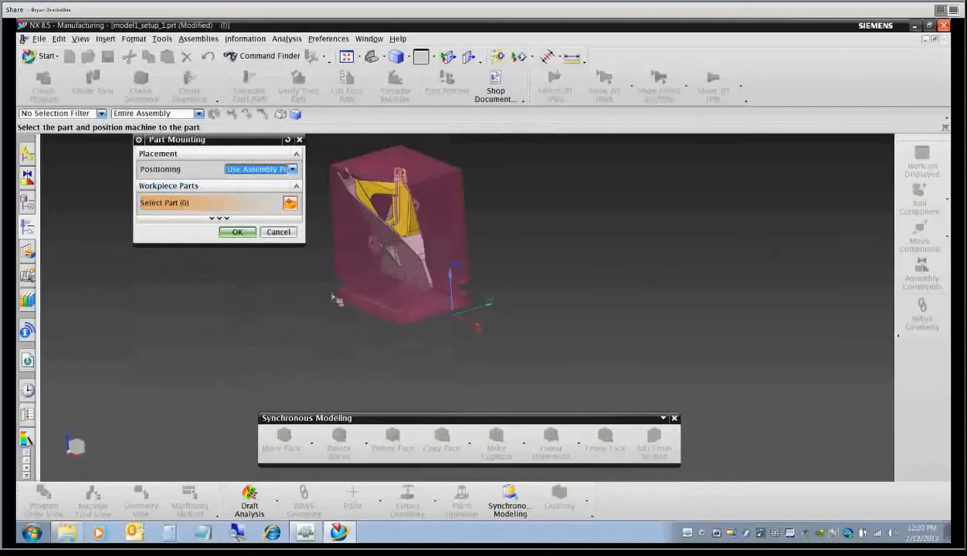
Select the MODEL1 component as the workpiece to mount and set its positioning to use the part mount junction.
{"action": "middle_click_drag", "start_coordinate": [330, 293], "coordinate": [334, 248]}
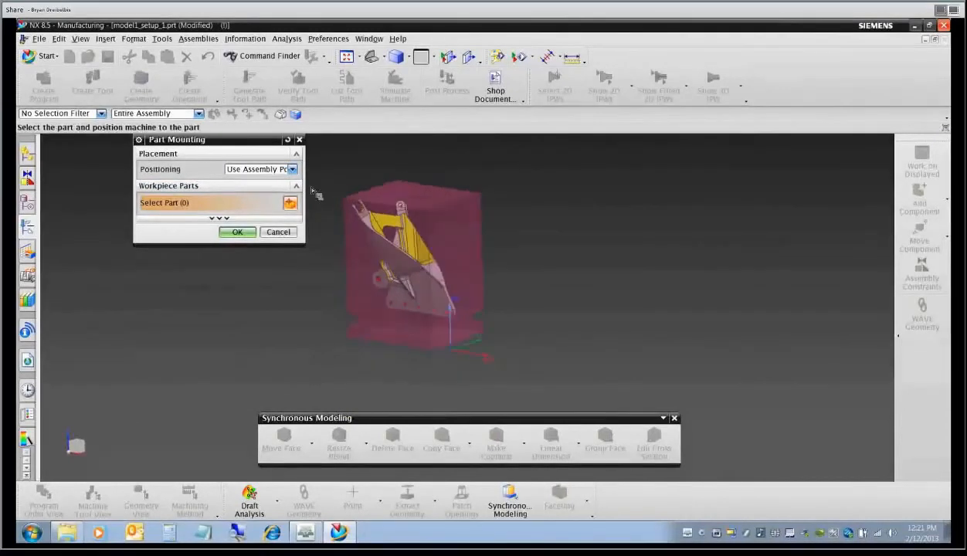
{"action": "left_click", "coordinate": [347, 233]}
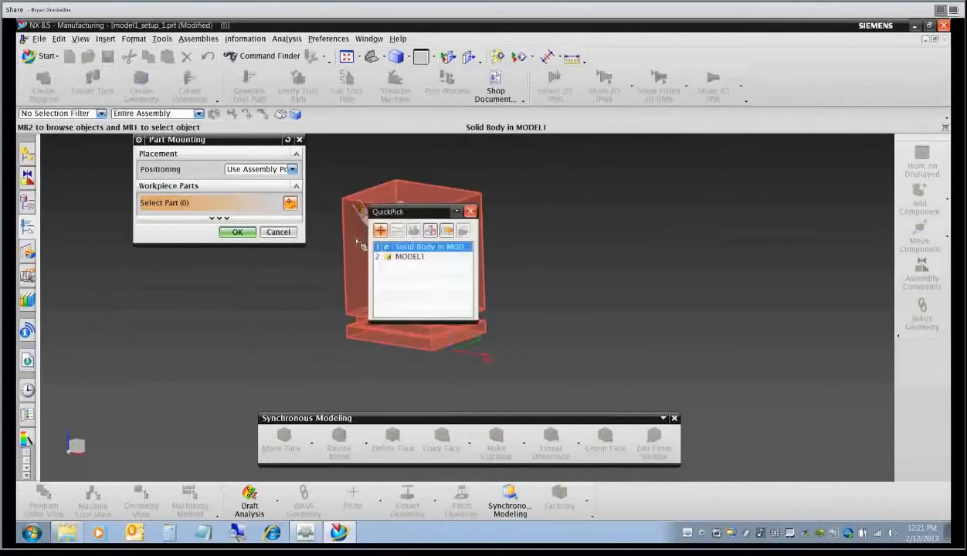
{"action": "left_click", "coordinate": [433, 258]}
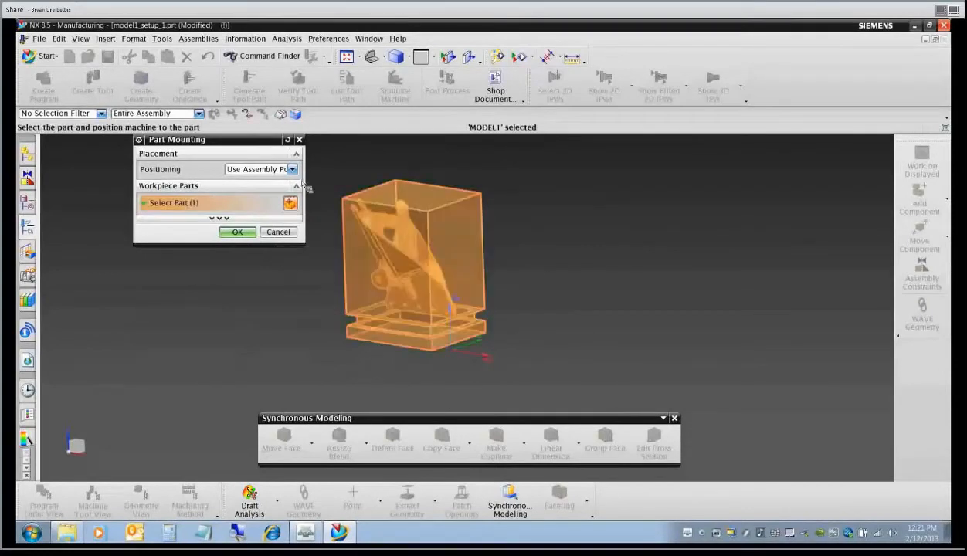
{"action": "left_click", "coordinate": [292, 169]}
{"action": "left_click", "coordinate": [269, 190]}
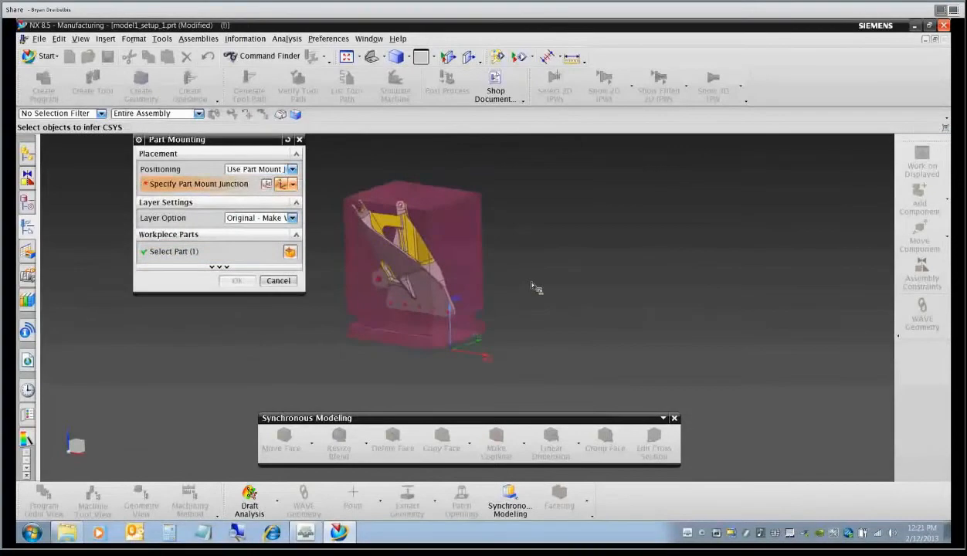
{"action": "middle_click_drag", "start_coordinate": [532, 285], "coordinate": [543, 295], "text": "shift"}
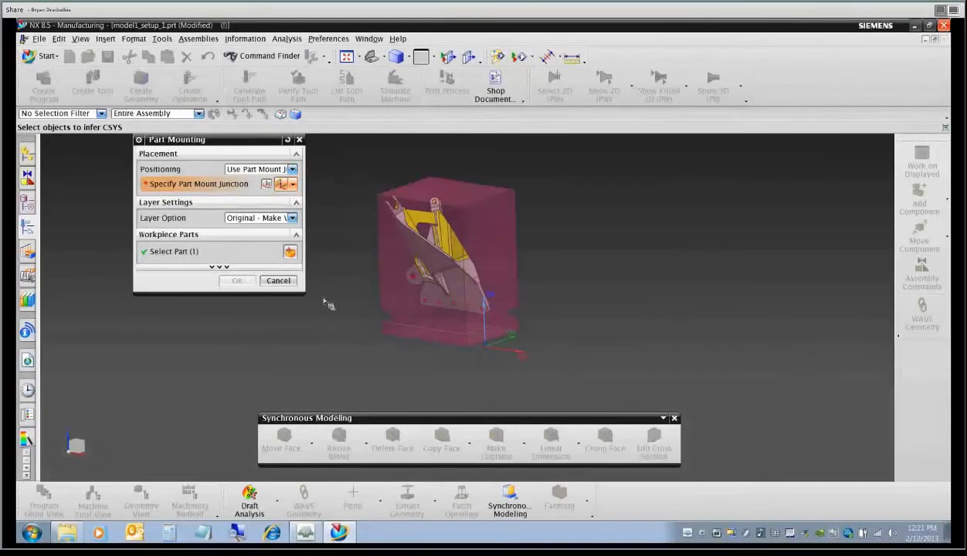
Start a dynamic coordinate system for the part mount junction, allow picks from the entire assembly, and move its origin to a bottom corner of the stock block.
{"action": "left_click", "coordinate": [266, 184]}
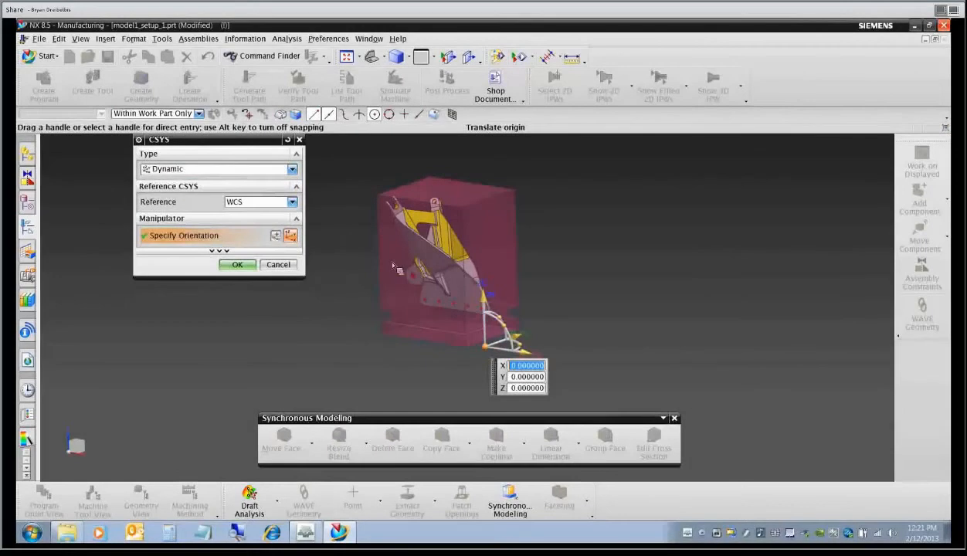
{"action": "left_click", "coordinate": [199, 113]}
{"action": "left_click", "coordinate": [147, 121]}
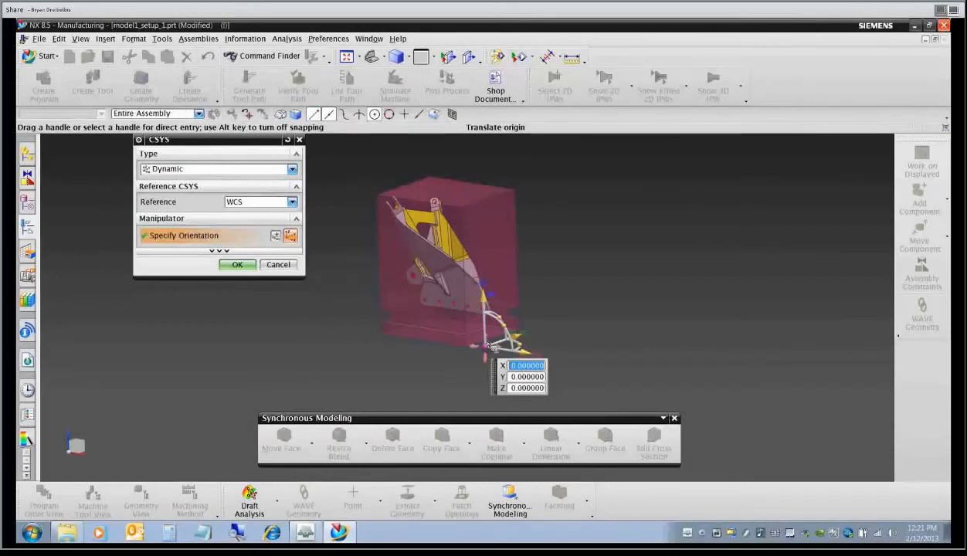
{"action": "left_click_drag", "start_coordinate": [506, 345], "coordinate": [381, 337]}
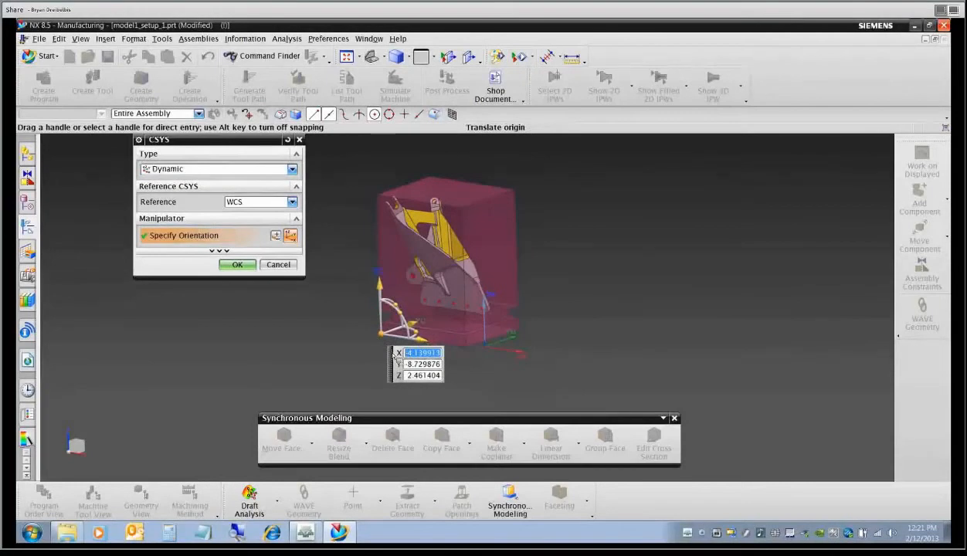
Relocate the junction origin to the 50% point between two opposite bottom corners of the stock block and accept the coordinate system.
{"action": "left_click", "coordinate": [290, 236]}
{"action": "left_click", "coordinate": [288, 169]}
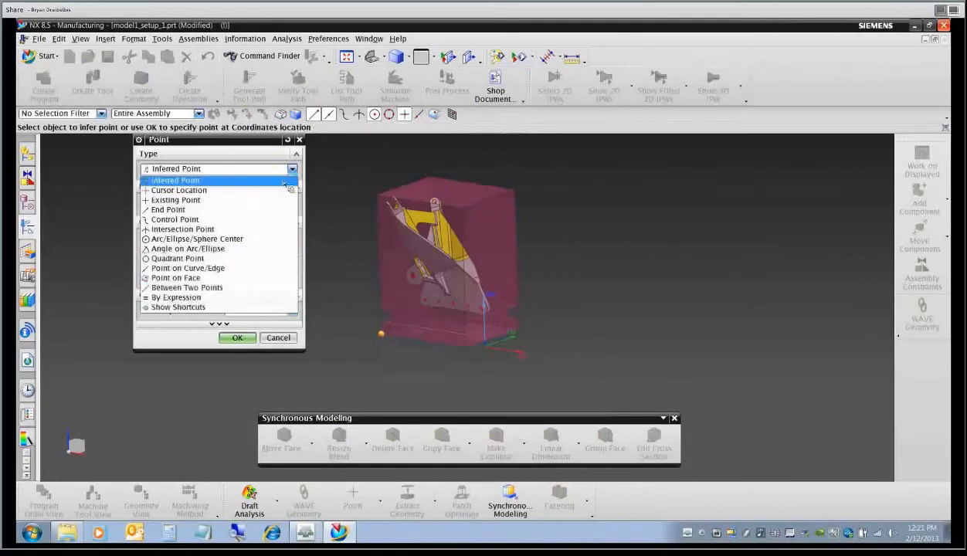
{"action": "left_click", "coordinate": [209, 287]}
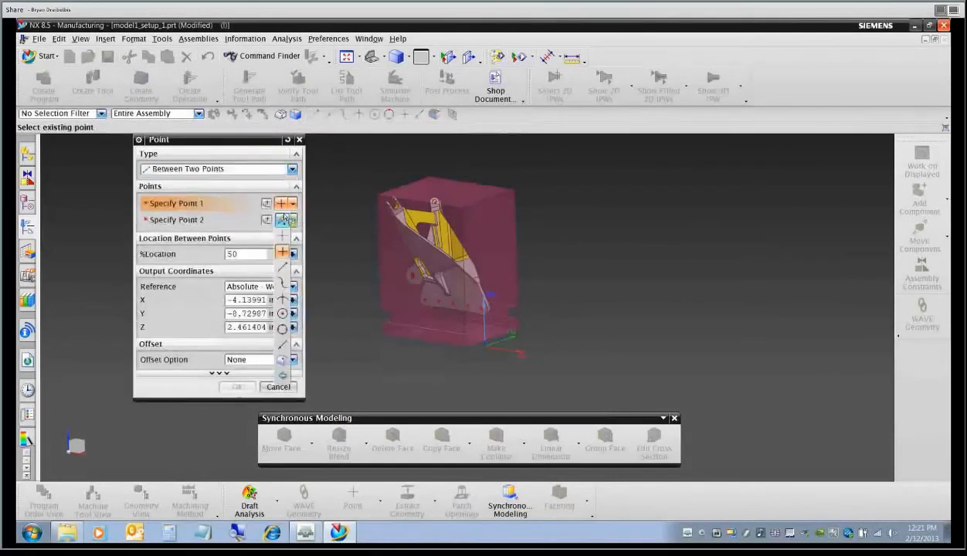
{"action": "left_click", "coordinate": [381, 335]}
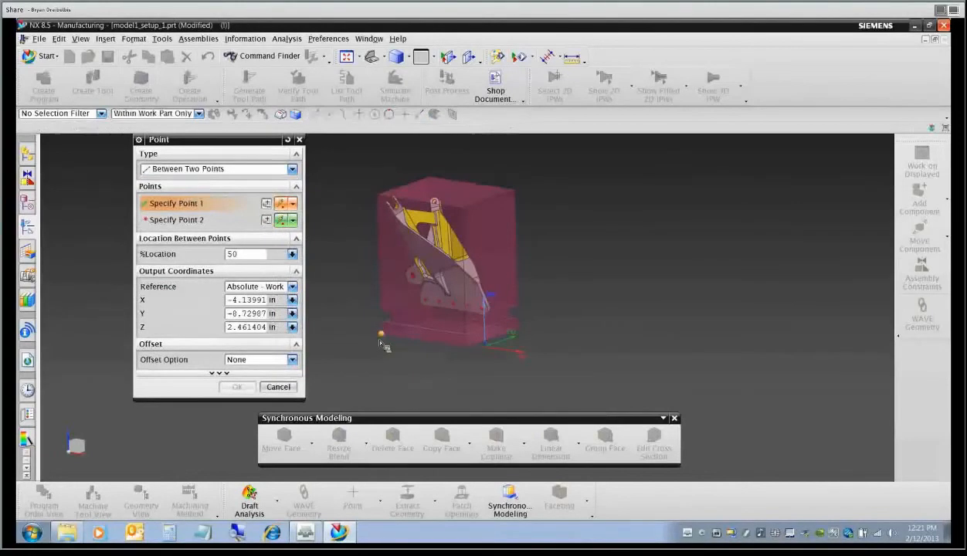
{"action": "left_click", "coordinate": [468, 358]}
{"action": "left_click", "coordinate": [237, 386]}
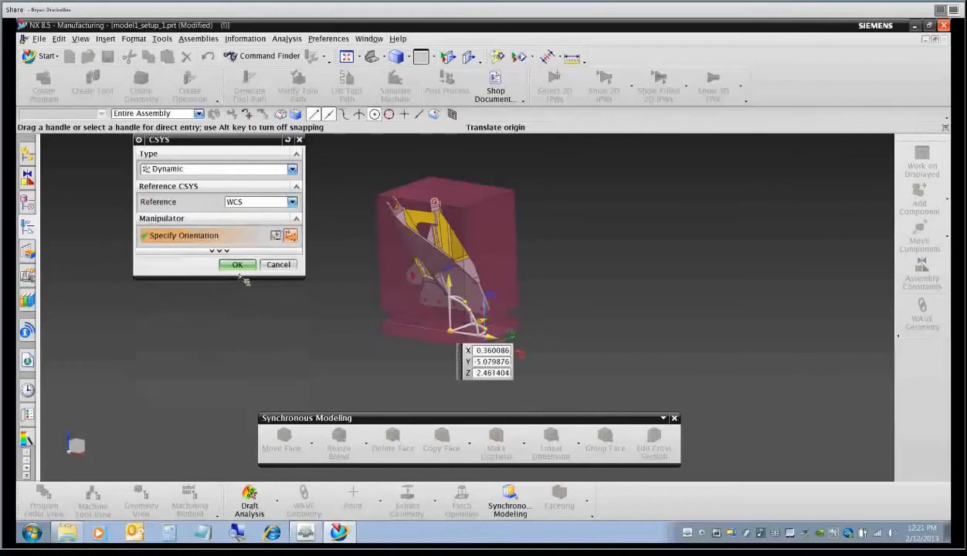
{"action": "left_click", "coordinate": [238, 267]}
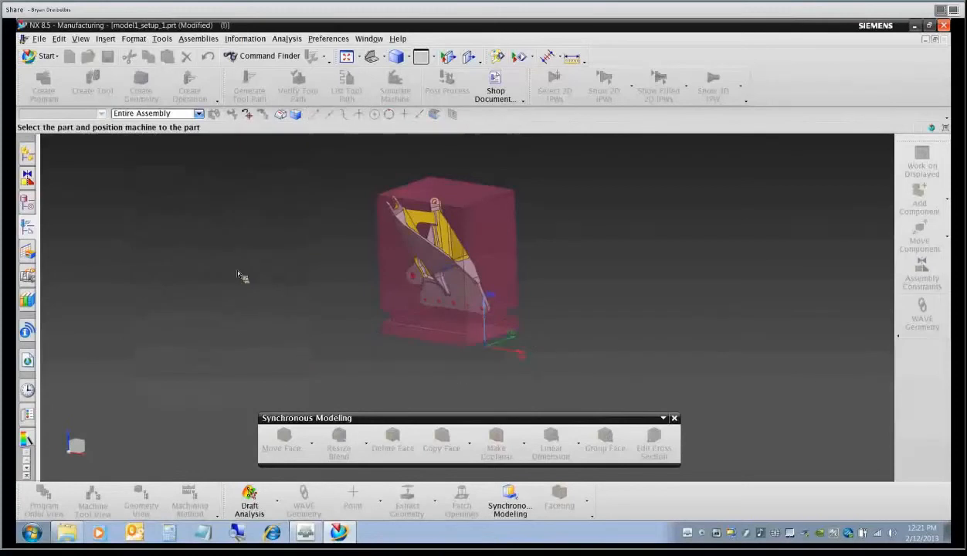
Confirm the part mounting, dismiss the machine replacement report, inspect the block on the table and accept the machine settings.
{"action": "left_click", "coordinate": [232, 281]}
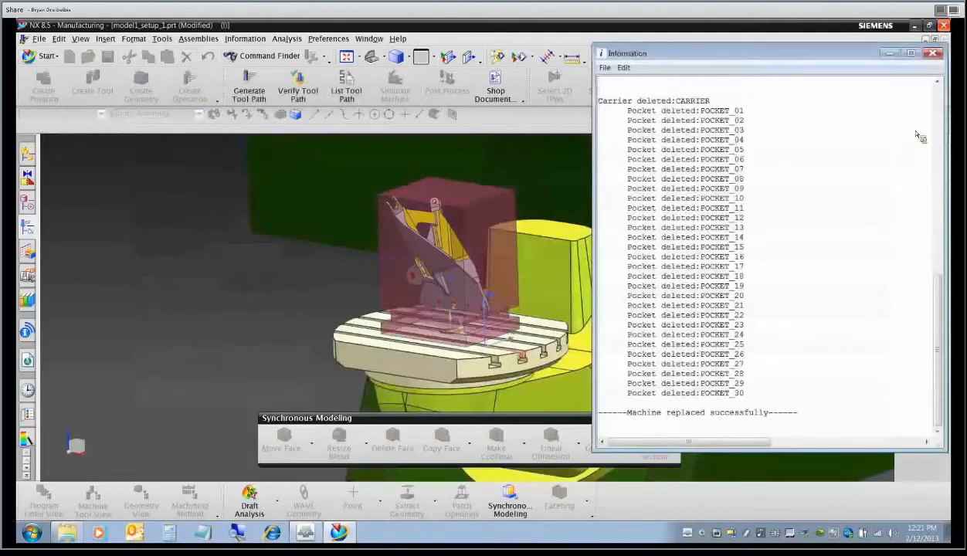
{"action": "left_click", "coordinate": [934, 53]}
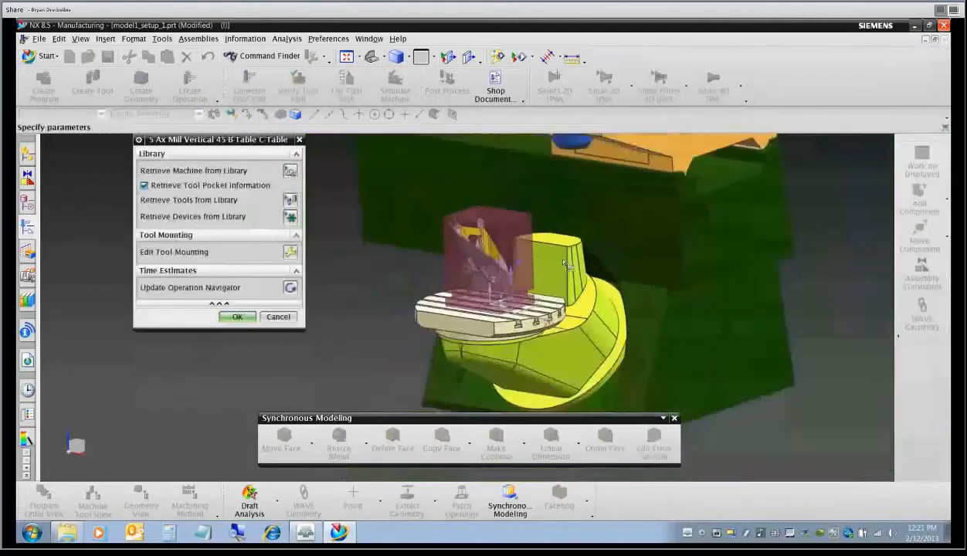
{"action": "middle_click_drag", "start_coordinate": [564, 264], "coordinate": [564, 282]}
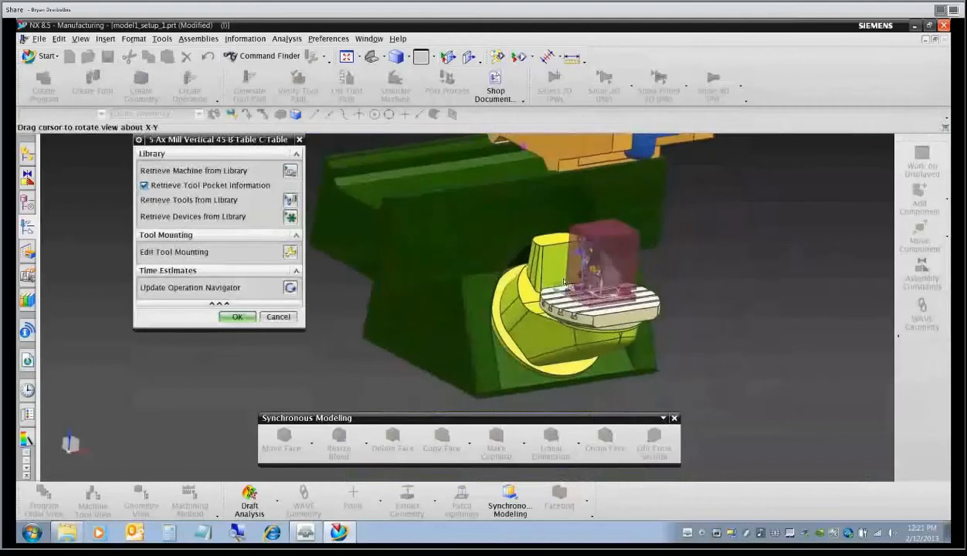
{"action": "scroll", "coordinate": [555, 275], "scroll_direction": "up", "scroll_amount": 3}
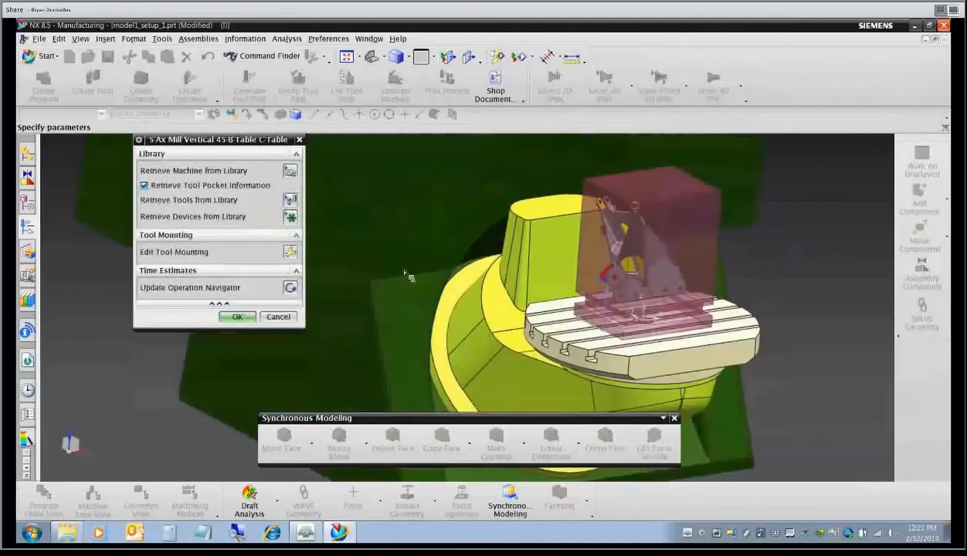
{"action": "left_click", "coordinate": [227, 314]}
Hide the spindle, the X, Y and Z slides, the rotary base and the swivel table, keeping only sim14_rotary_table of the machine displayed.
{"action": "left_click", "coordinate": [27, 174]}
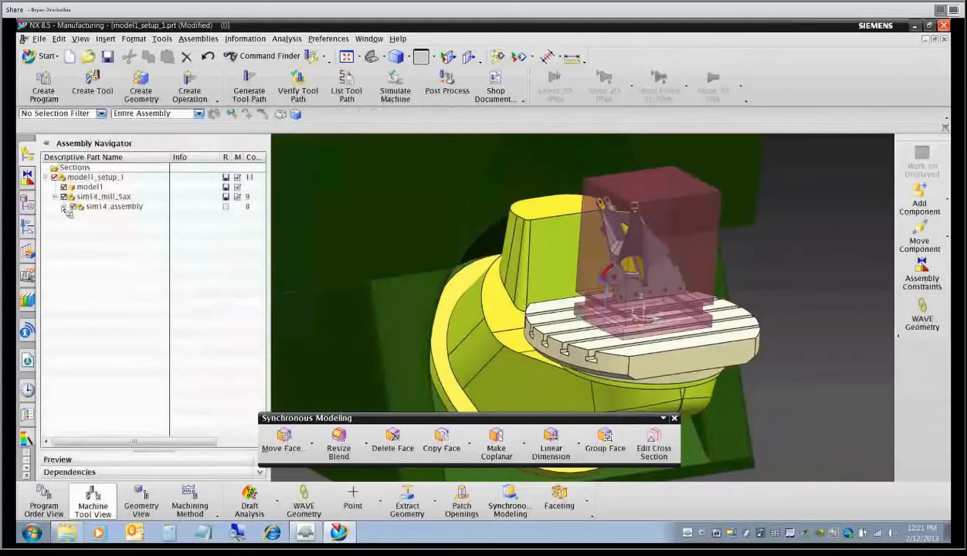
{"action": "left_click", "coordinate": [64, 206]}
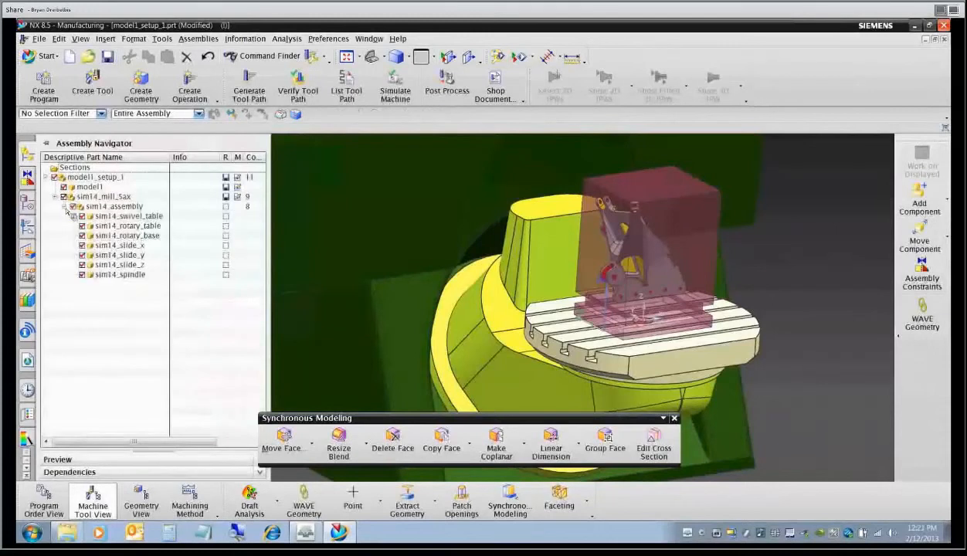
{"action": "left_click", "coordinate": [90, 277]}
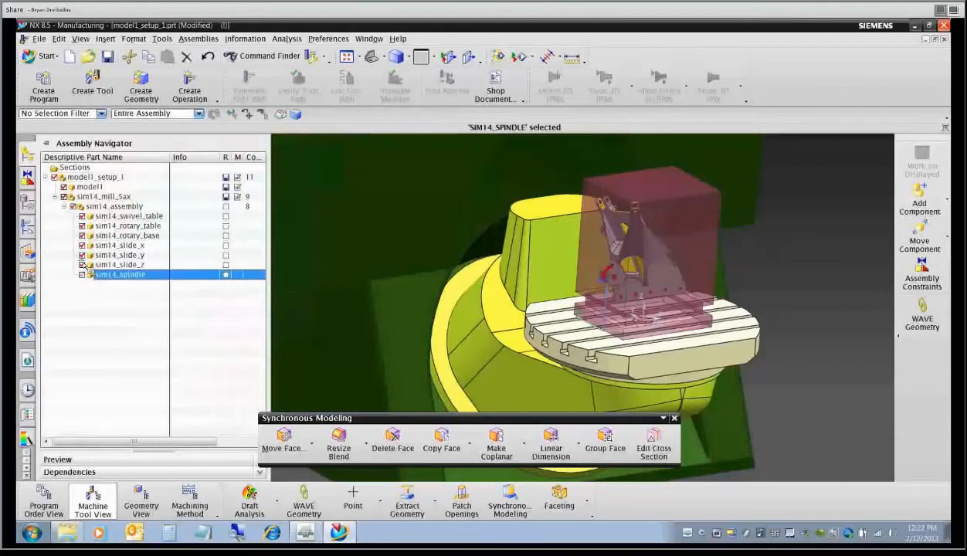
{"action": "left_click", "coordinate": [82, 245]}
{"action": "left_click", "coordinate": [82, 255]}
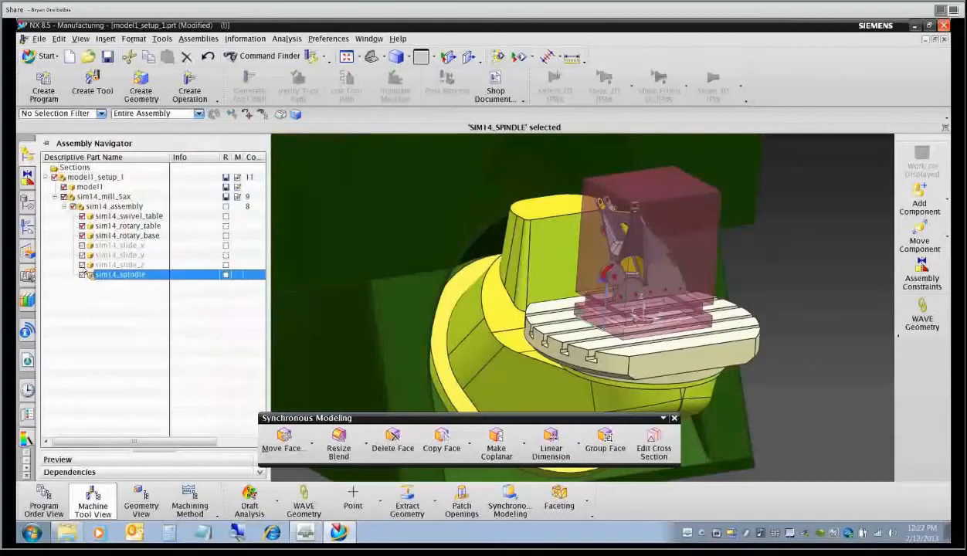
{"action": "left_click", "coordinate": [81, 236]}
{"action": "left_click", "coordinate": [81, 216]}
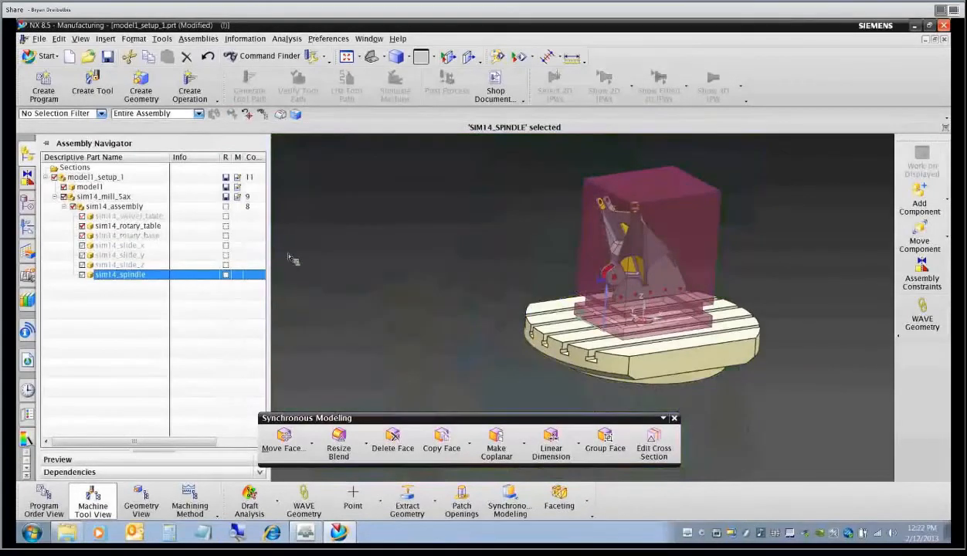
{"action": "key", "text": "Escape"}
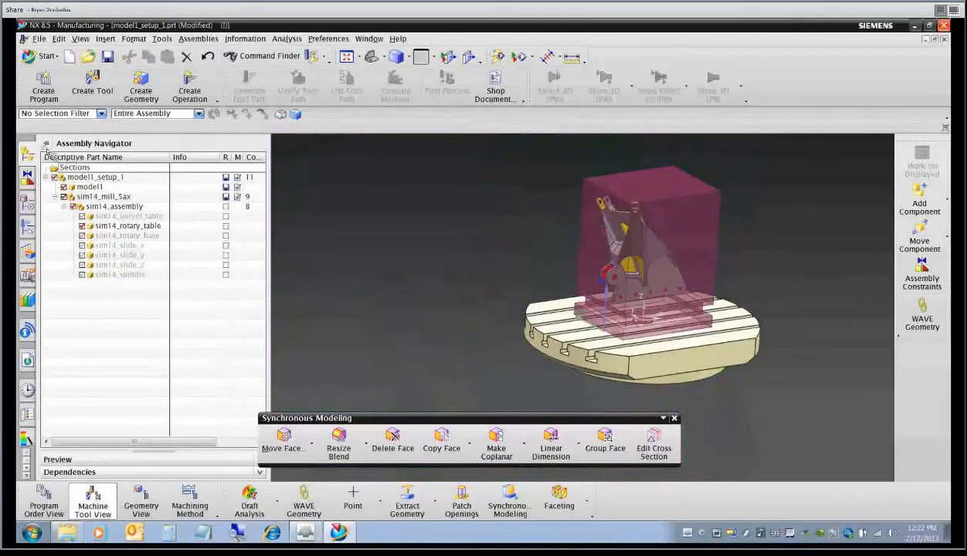
Narrow the Assembly Navigator and move the Synchronous Modeling toolbar lower to free space around the rotary table.
{"action": "scroll", "coordinate": [471, 320], "scroll_direction": "down", "scroll_amount": 5}
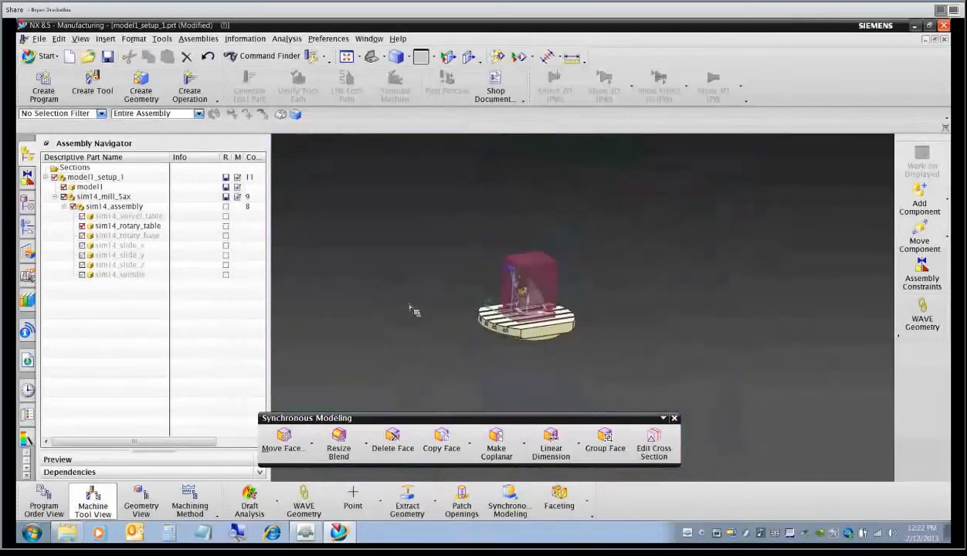
{"action": "scroll", "coordinate": [497, 313], "scroll_direction": "up", "scroll_amount": 5}
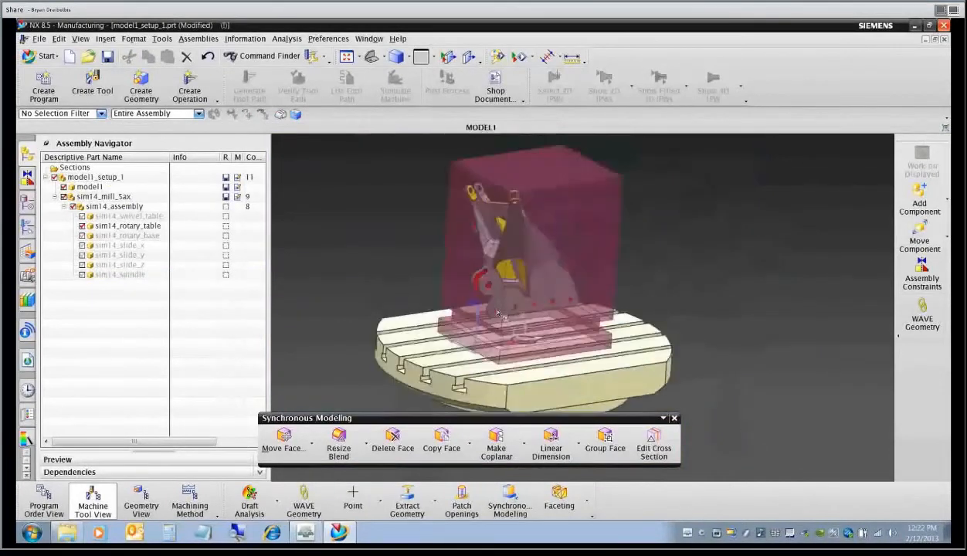
{"action": "scroll", "coordinate": [498, 313], "scroll_direction": "down", "scroll_amount": 2}
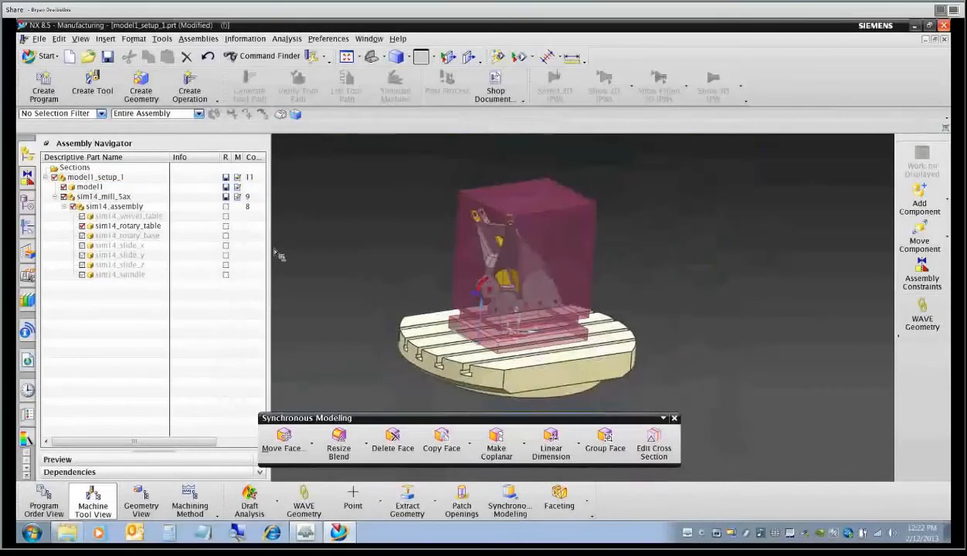
{"action": "left_click_drag", "start_coordinate": [275, 253], "coordinate": [189, 245]}
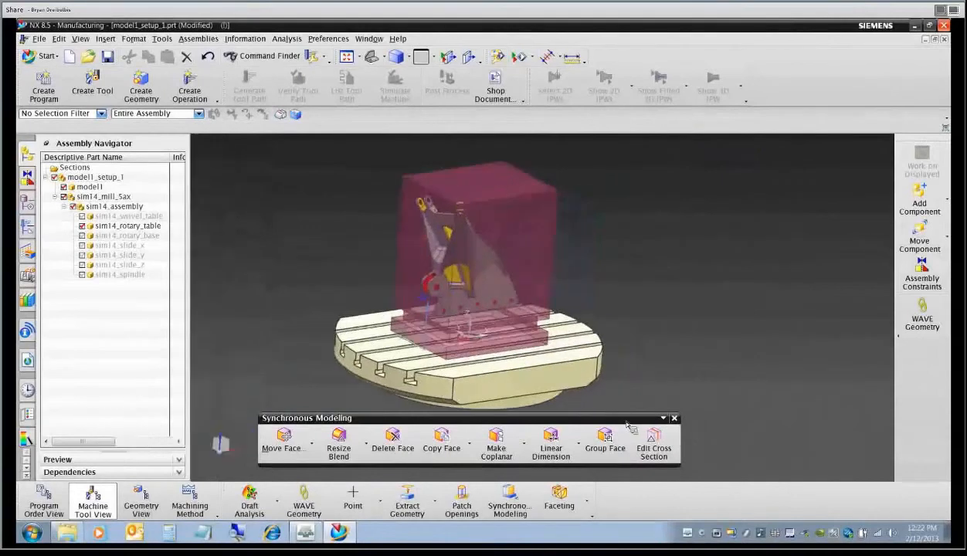
{"action": "left_click_drag", "start_coordinate": [639, 421], "coordinate": [670, 443]}
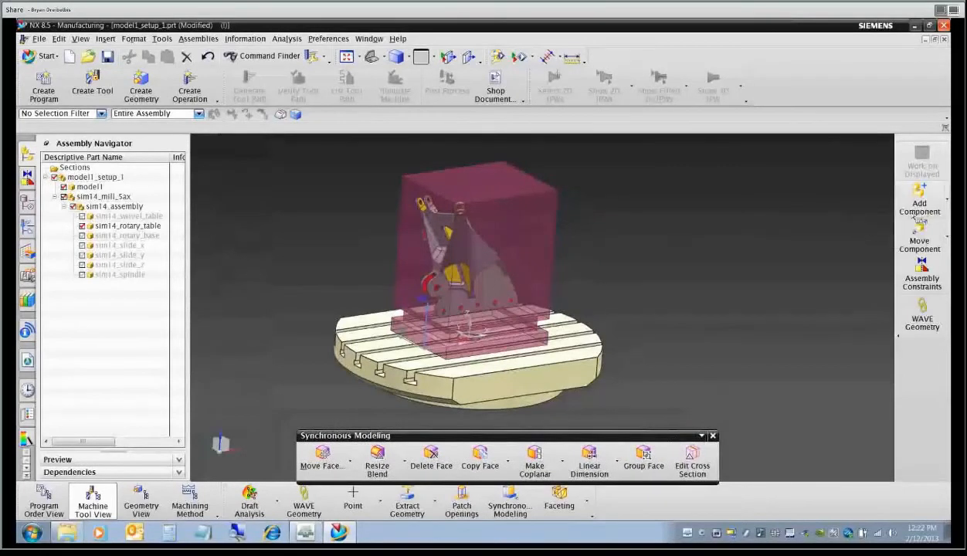
Add table-clamp-1.prt from the devices folder as a component, positioned by constraints with Scatter on.
{"action": "left_click", "coordinate": [918, 210]}
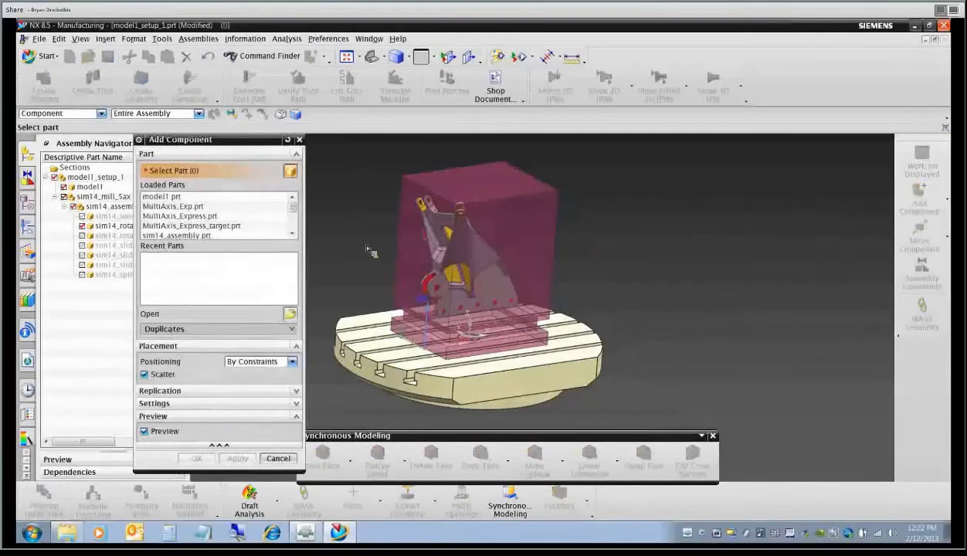
{"action": "left_click", "coordinate": [291, 315]}
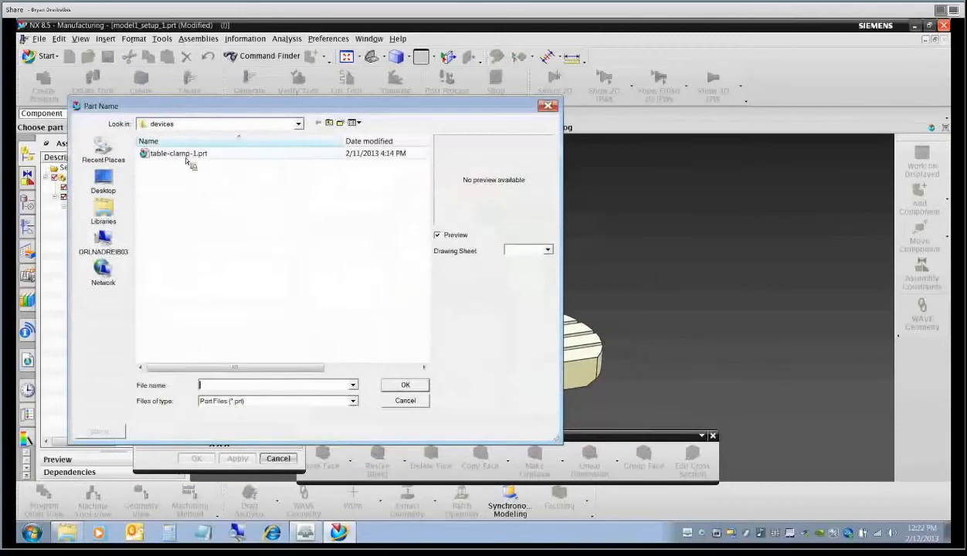
{"action": "left_click", "coordinate": [181, 153]}
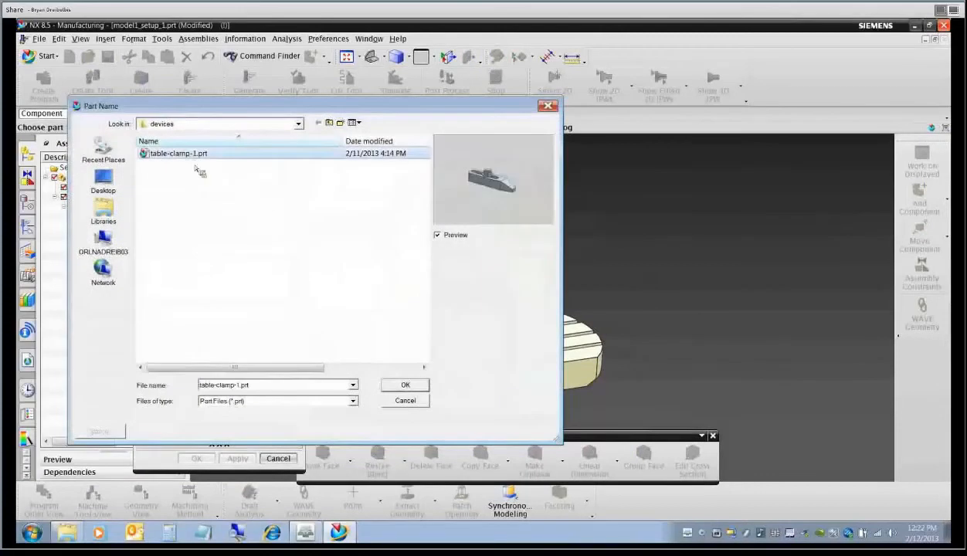
{"action": "left_click", "coordinate": [403, 385]}
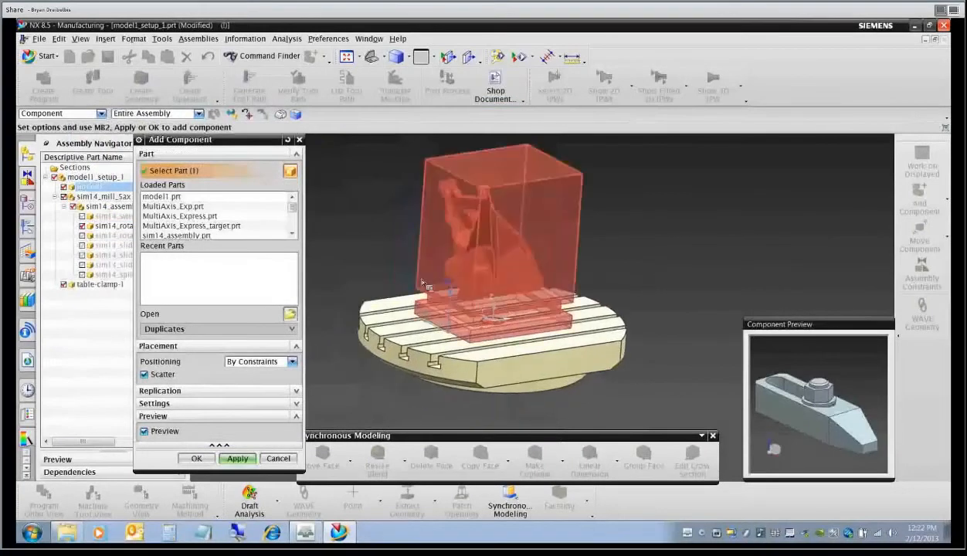
{"action": "middle_click_drag", "start_coordinate": [413, 273], "coordinate": [438, 289]}
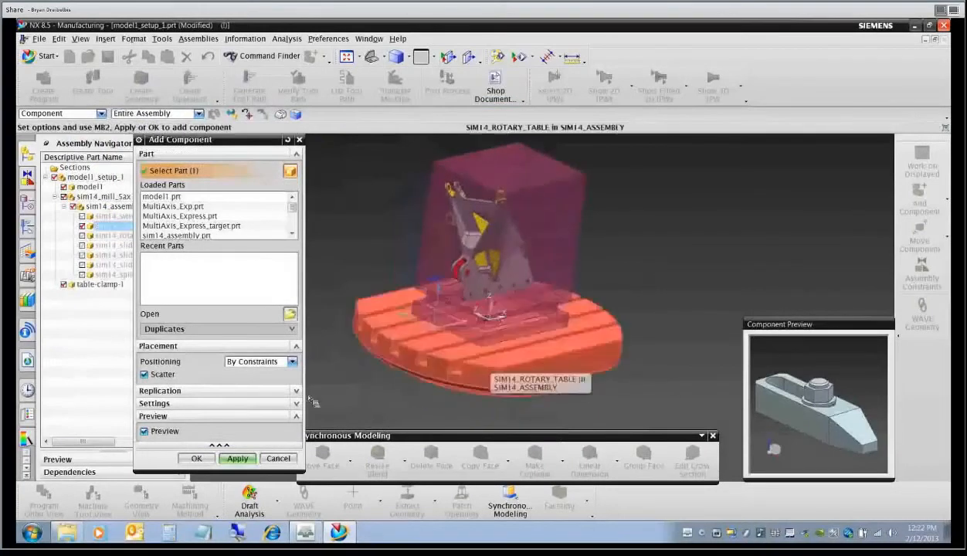
{"action": "left_click", "coordinate": [197, 459]}
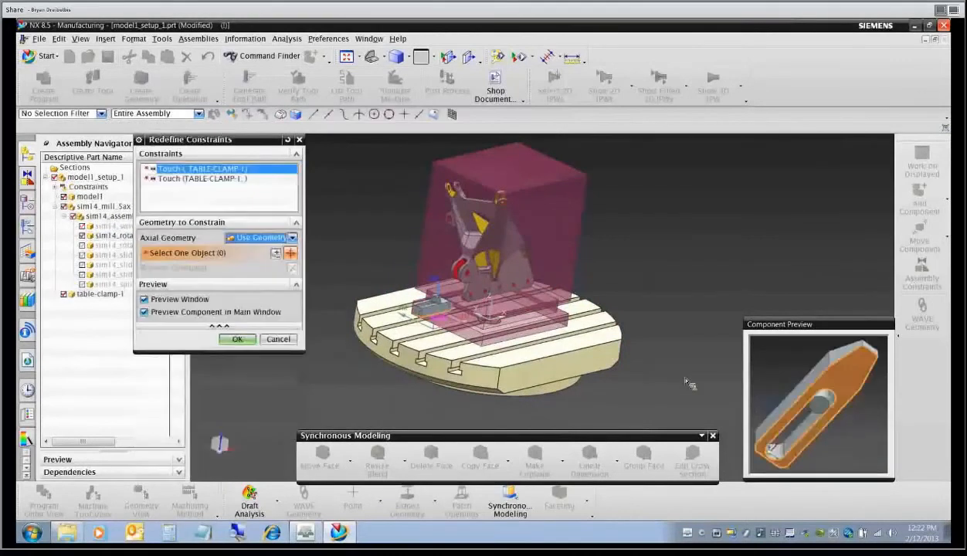
Satisfy the clamp's two touch constraints with the ledge face and the groove's side face of the stock base, and accept them.
{"action": "scroll", "coordinate": [487, 313], "scroll_direction": "up", "scroll_amount": 4}
{"action": "left_click", "coordinate": [457, 333]}
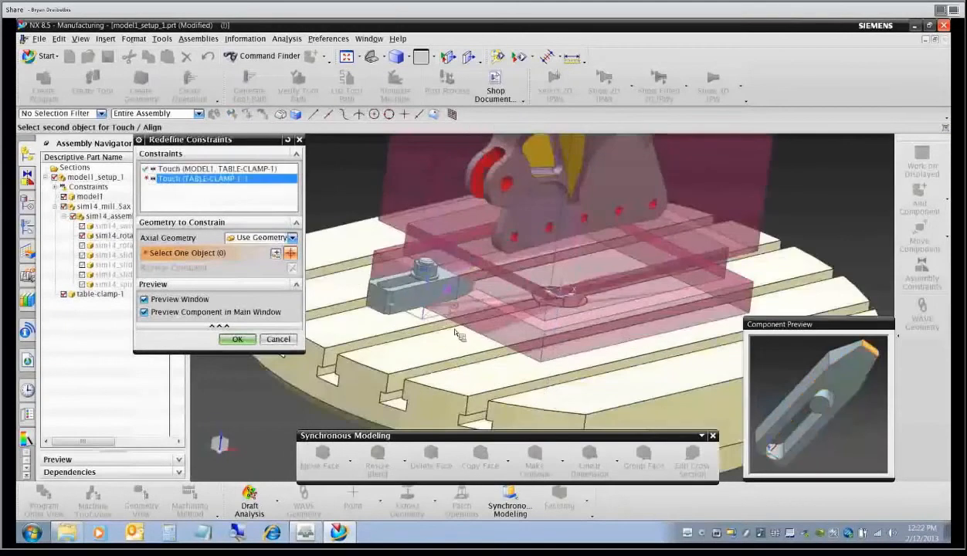
{"action": "left_click", "coordinate": [495, 290]}
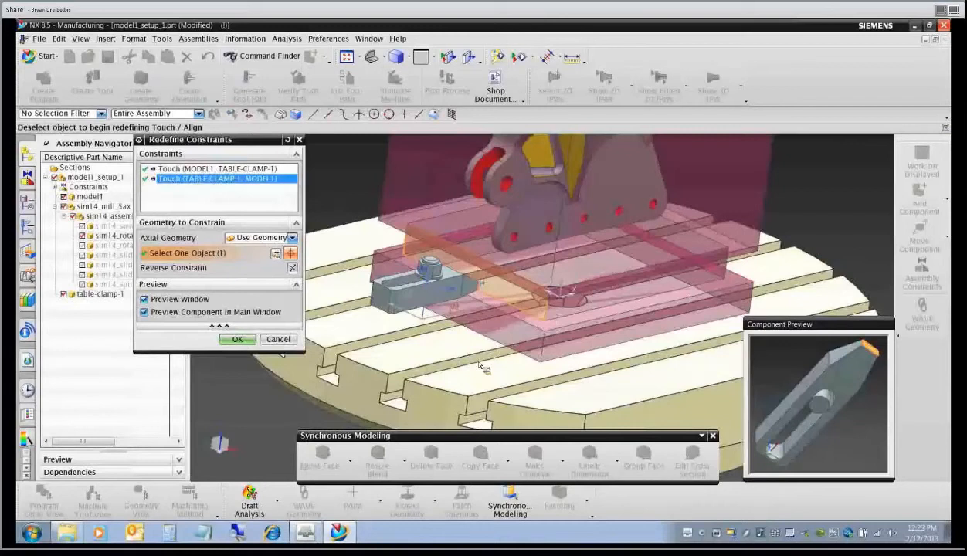
{"action": "left_click", "coordinate": [237, 339]}
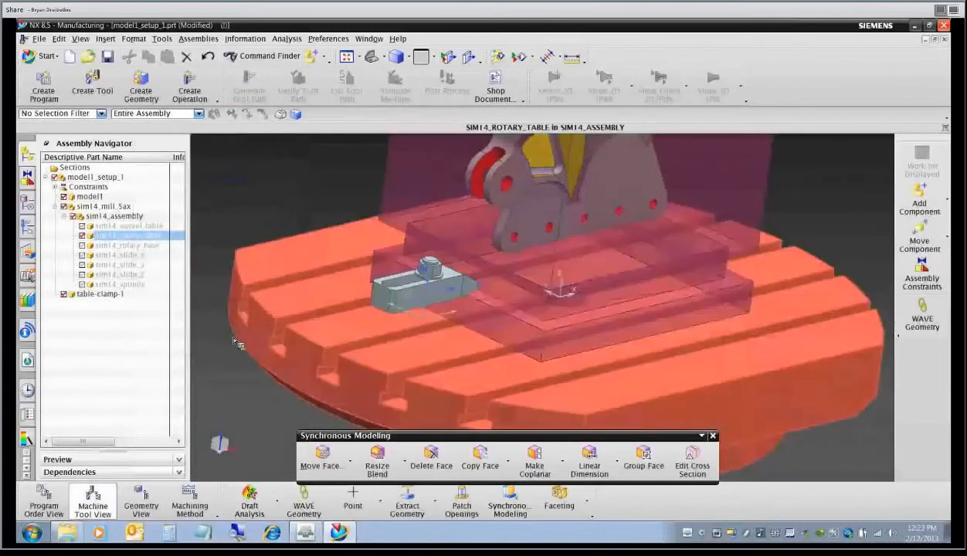
Apply a Fix assembly constraint to the model1 component.
{"action": "left_click", "coordinate": [921, 272]}
{"action": "left_click", "coordinate": [293, 168]}
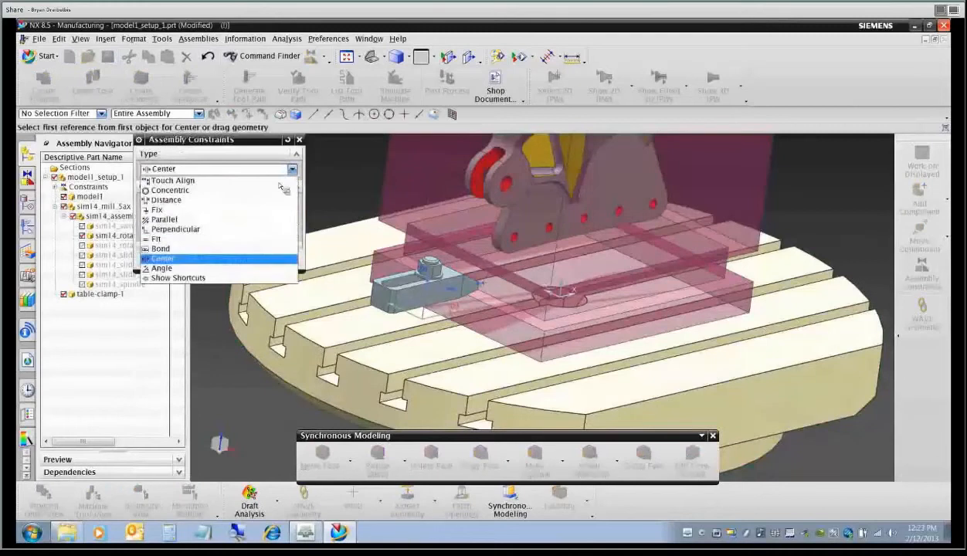
{"action": "left_click", "coordinate": [247, 211]}
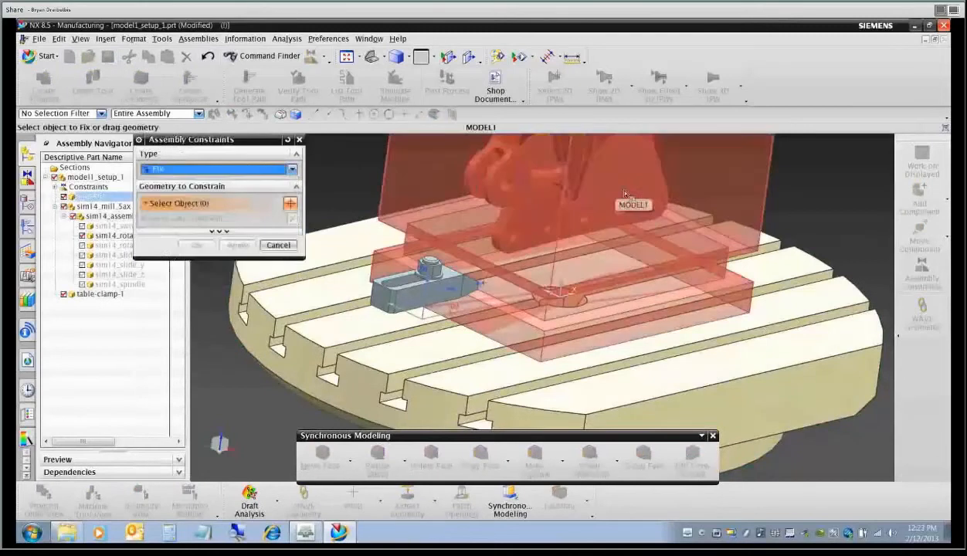
{"action": "left_click", "coordinate": [198, 245]}
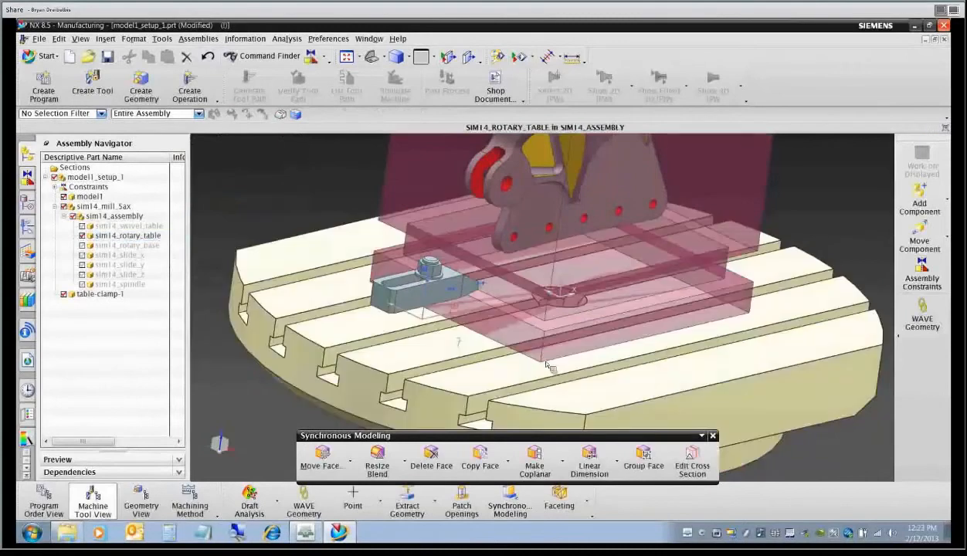
Center the table clamp over a rotary table T-slot with a 2 to 2 Center constraint between the clamp's side faces and the slot walls.
{"action": "left_click", "coordinate": [923, 280]}
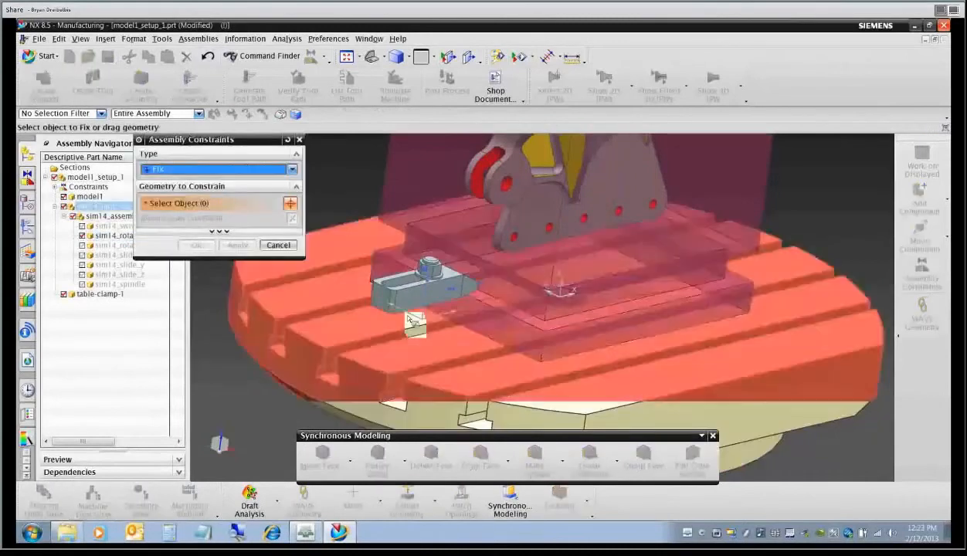
{"action": "middle_click_drag", "start_coordinate": [464, 340], "coordinate": [390, 293]}
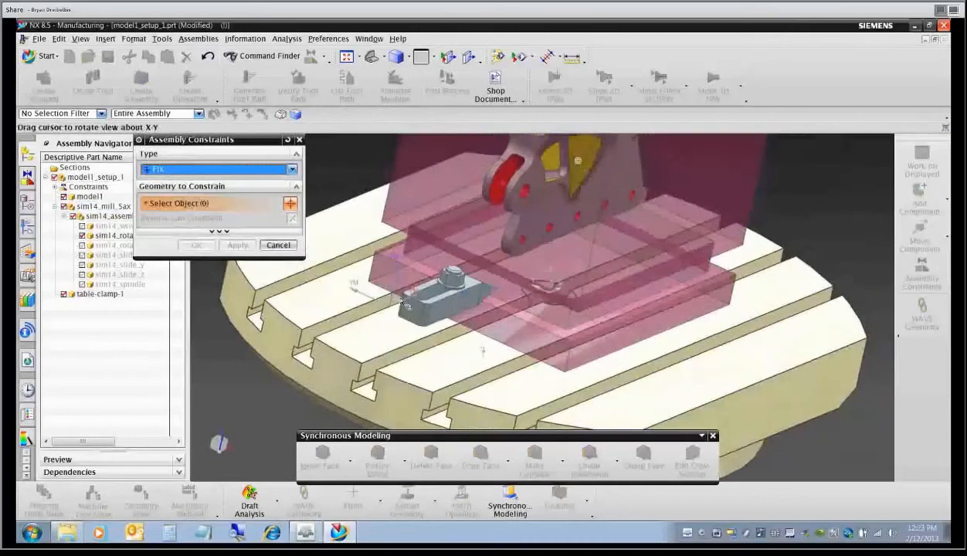
{"action": "left_click", "coordinate": [292, 169]}
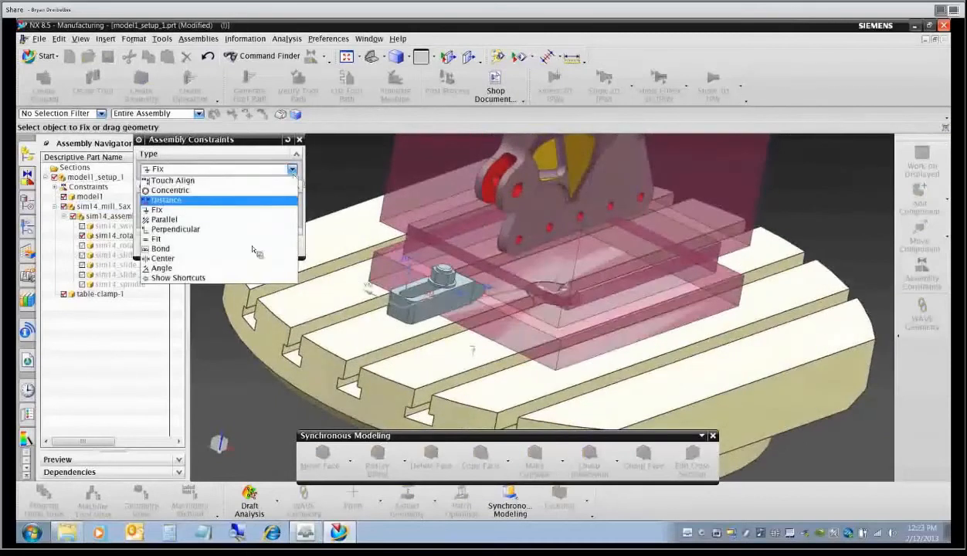
{"action": "left_click", "coordinate": [163, 259]}
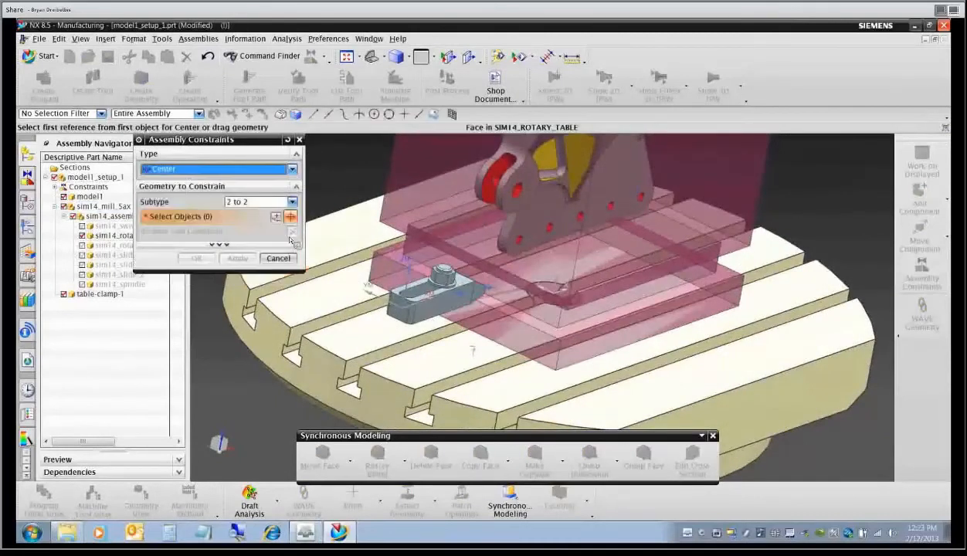
{"action": "left_click", "coordinate": [441, 309]}
{"action": "middle_click_drag", "start_coordinate": [441, 309], "coordinate": [380, 325]}
{"action": "left_click", "coordinate": [591, 373]}
{"action": "left_click", "coordinate": [499, 361]}
{"action": "left_click", "coordinate": [348, 323]}
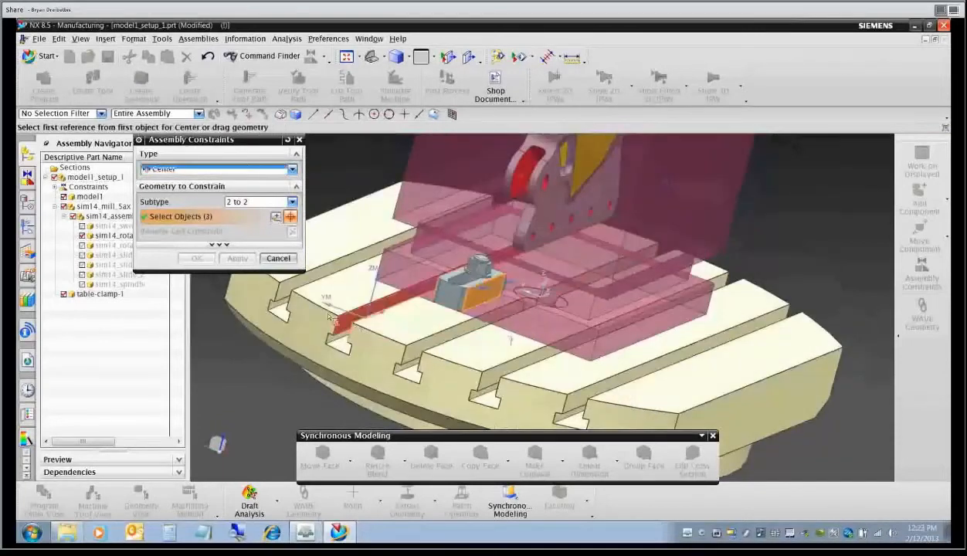
{"action": "left_click", "coordinate": [192, 262]}
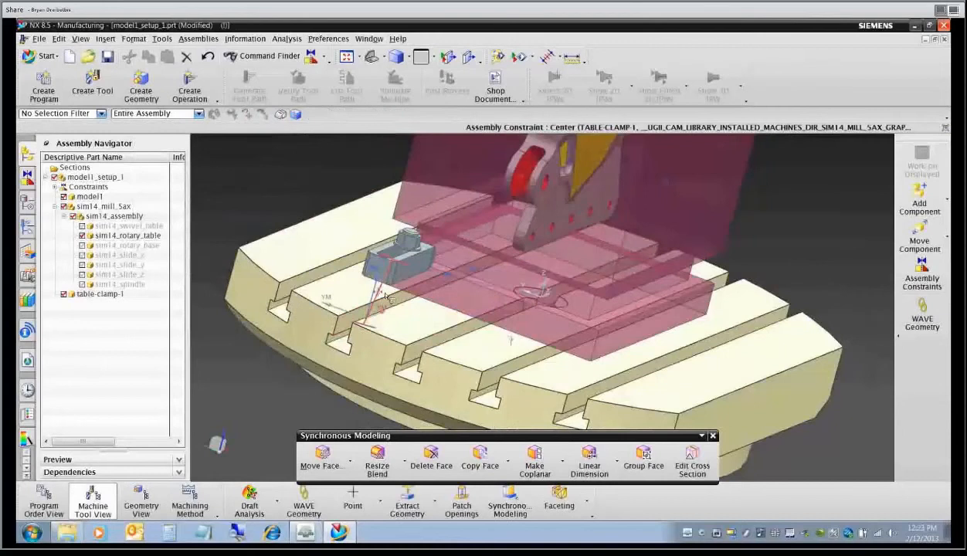
Add a second table-clamp-1.prt from the devices folder, again positioned by constraints.
{"action": "middle_click_drag", "start_coordinate": [382, 293], "coordinate": [447, 284]}
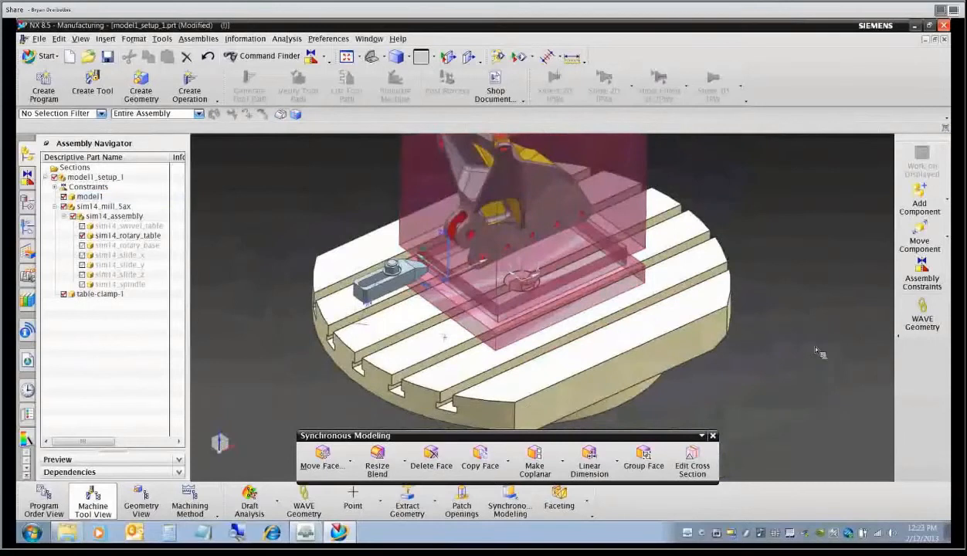
{"action": "left_click", "coordinate": [922, 199]}
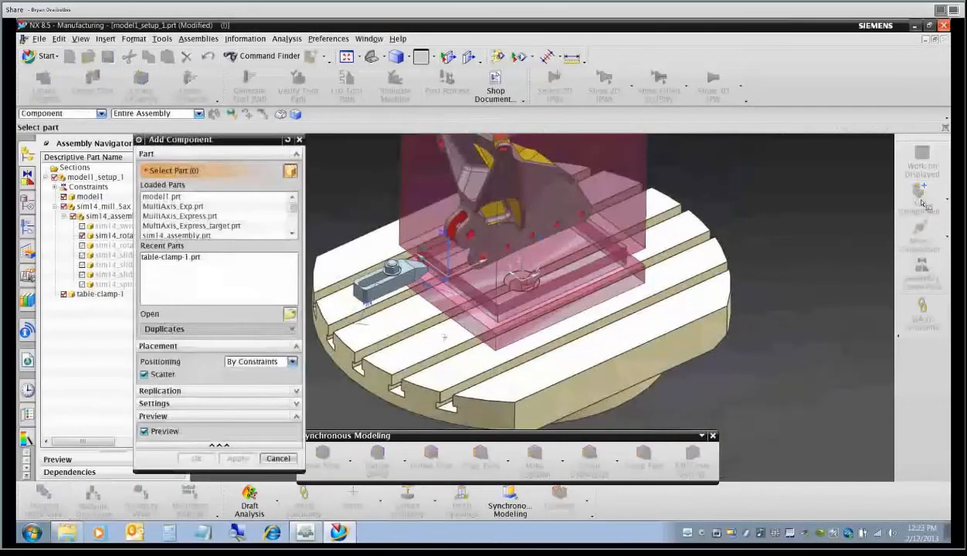
{"action": "left_click", "coordinate": [290, 316]}
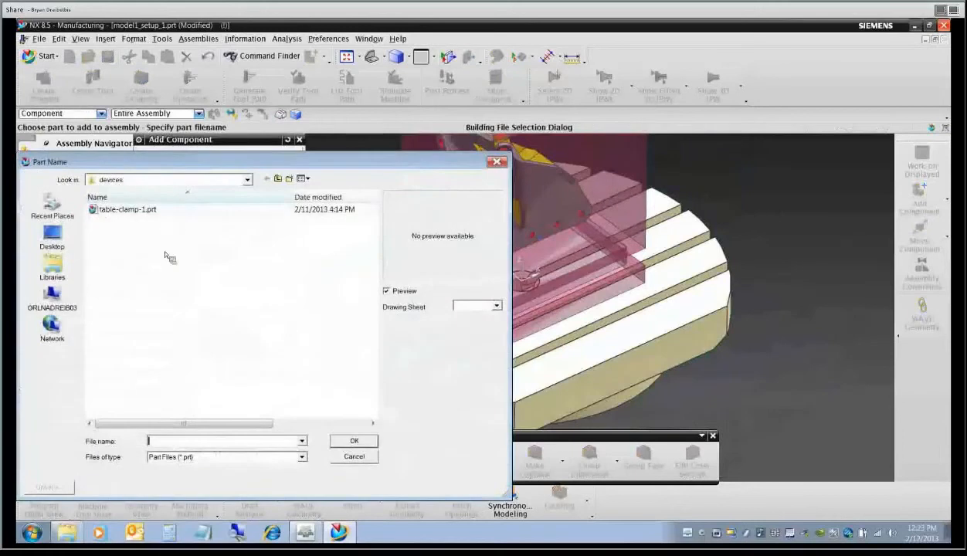
{"action": "double_click", "coordinate": [125, 210]}
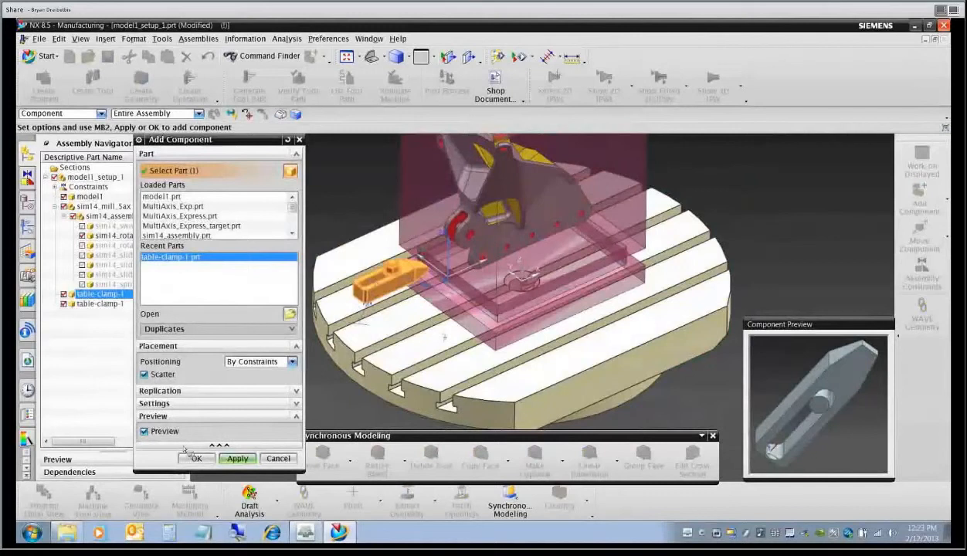
{"action": "left_click", "coordinate": [193, 459]}
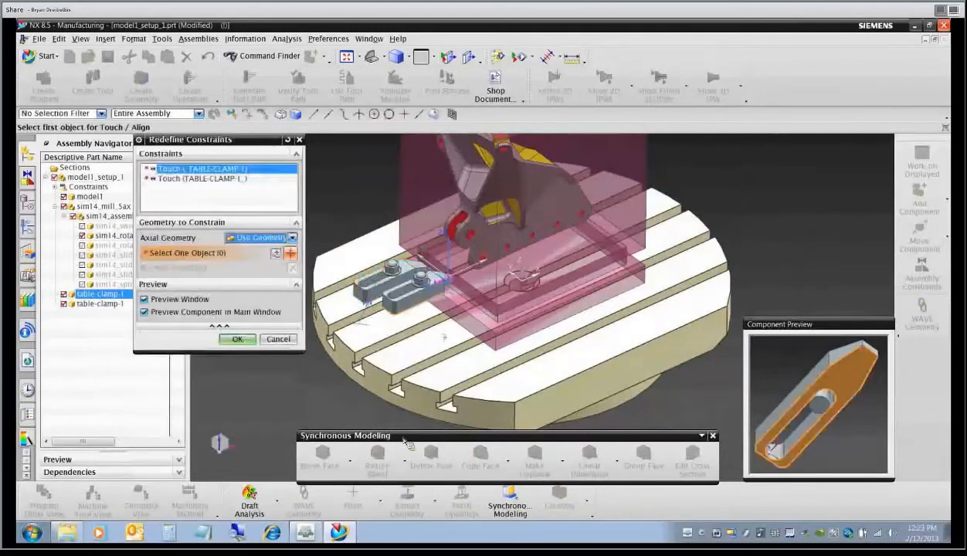
Satisfy the second clamp's two touch constraints with the stock's ledge and groove side face, and accept them.
{"action": "left_click", "coordinate": [482, 324]}
{"action": "left_click", "coordinate": [483, 324]}
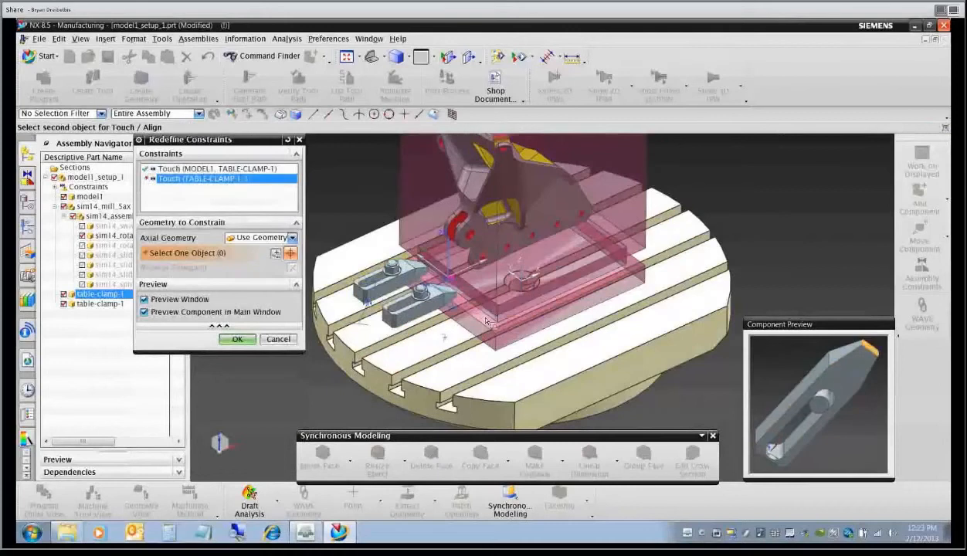
{"action": "scroll", "coordinate": [491, 317], "scroll_direction": "up", "scroll_amount": 3}
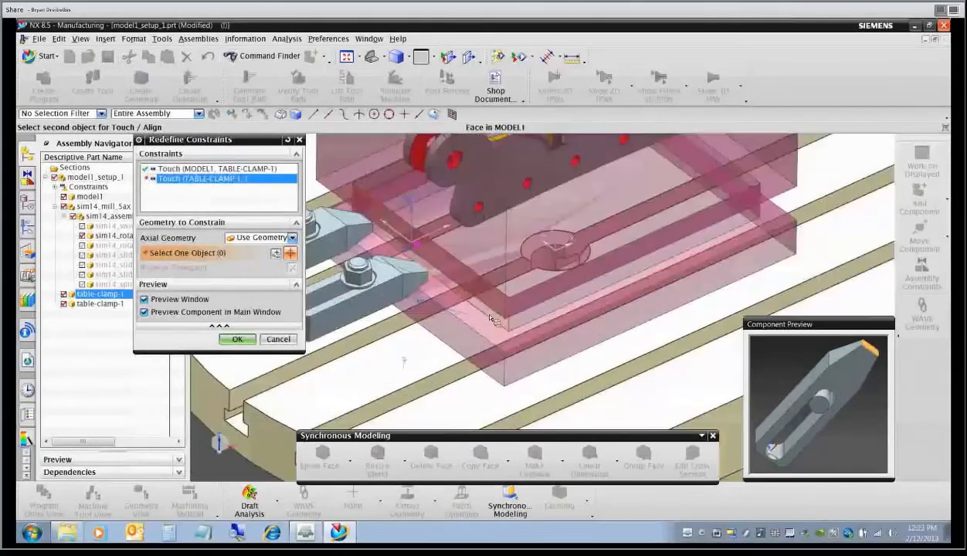
{"action": "left_click", "coordinate": [479, 308]}
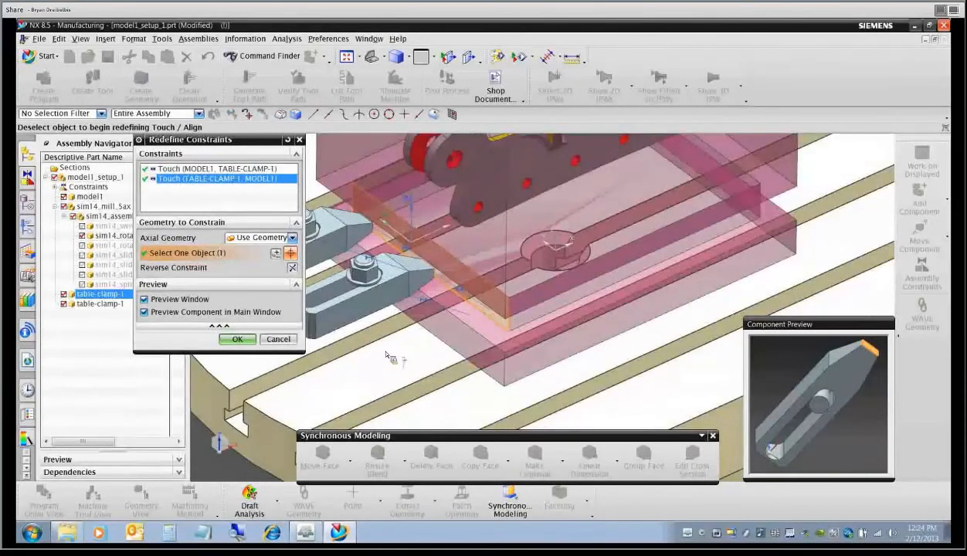
{"action": "left_click", "coordinate": [240, 340]}
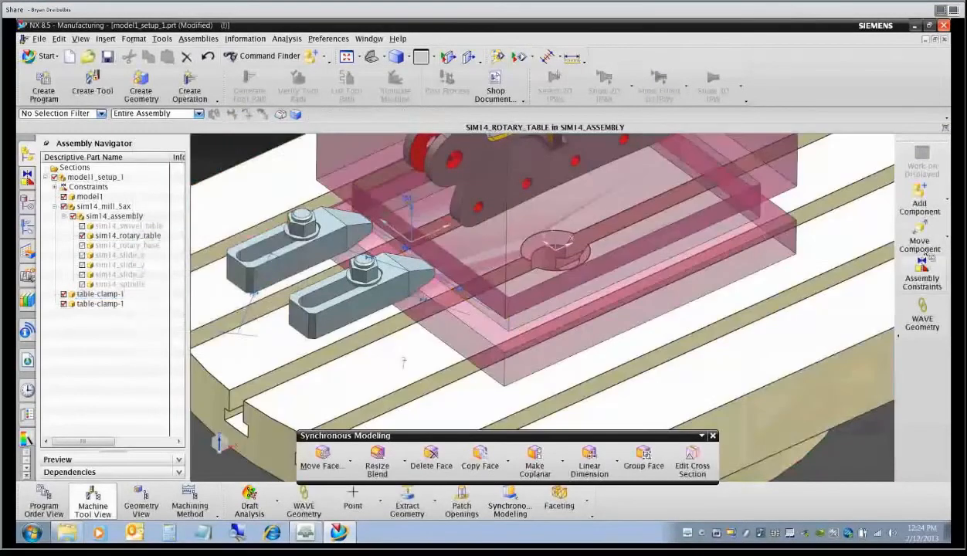
Center the second table clamp over its rotary table T-slot with a 2 to 2 Center constraint between clamp sides and slot walls.
{"action": "left_click", "coordinate": [914, 280]}
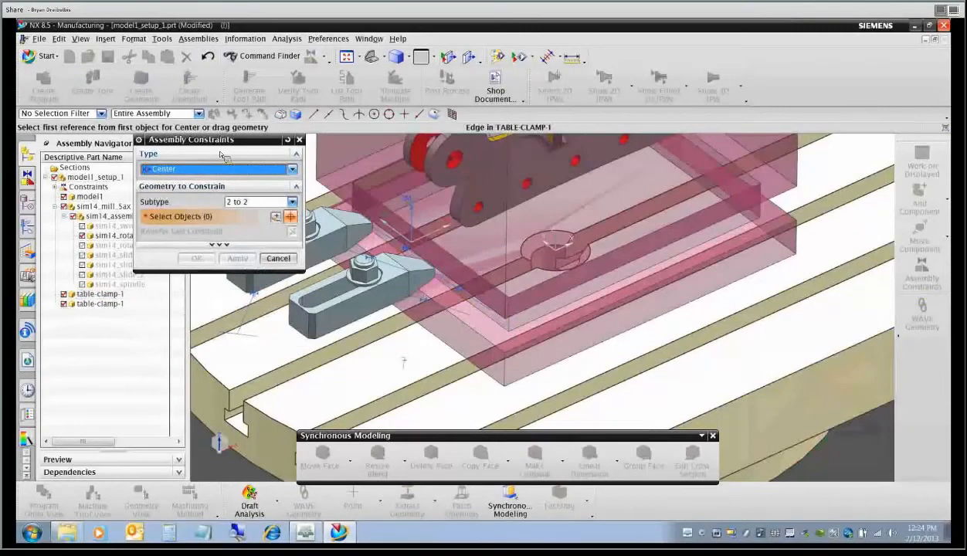
{"action": "left_click", "coordinate": [344, 313]}
{"action": "middle_click_drag", "start_coordinate": [344, 313], "coordinate": [525, 349]}
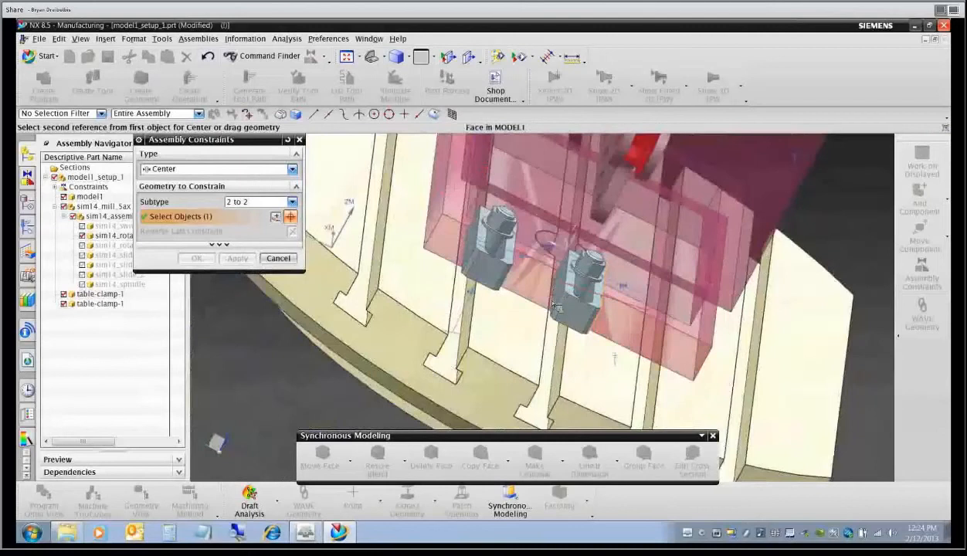
{"action": "middle_click_drag", "start_coordinate": [558, 294], "coordinate": [577, 330]}
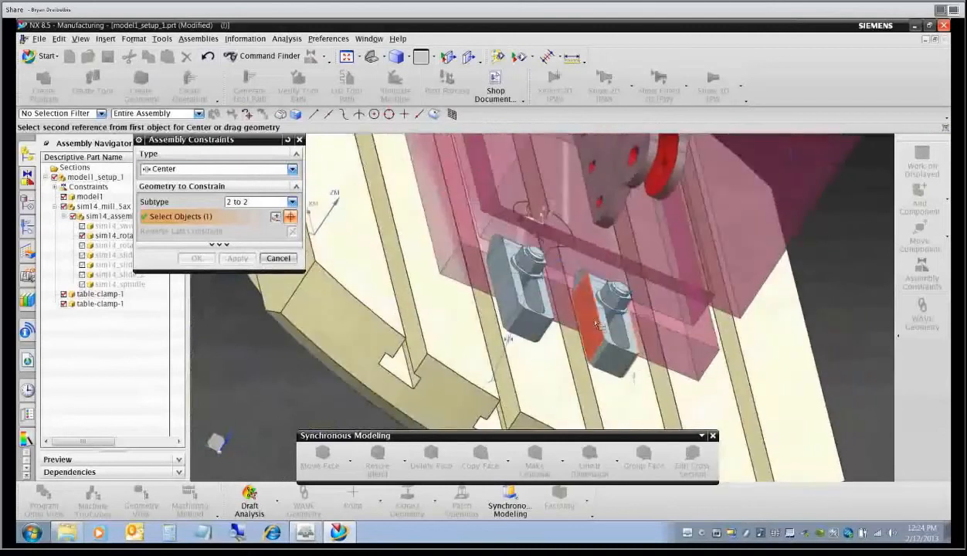
{"action": "left_click", "coordinate": [577, 330]}
{"action": "middle_click_drag", "start_coordinate": [554, 363], "coordinate": [716, 410]}
{"action": "left_click", "coordinate": [716, 410]}
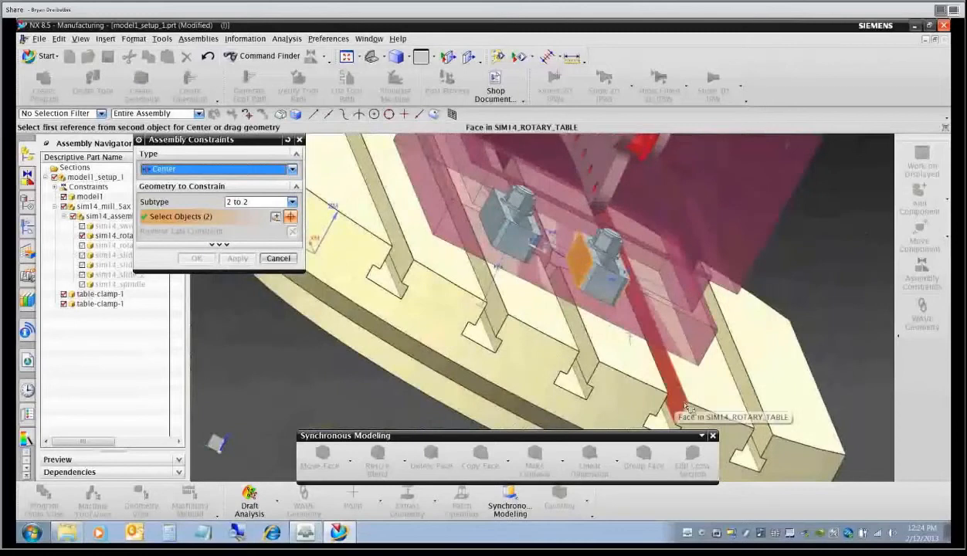
{"action": "middle_click_drag", "start_coordinate": [680, 382], "coordinate": [688, 381]}
{"action": "left_click_drag", "start_coordinate": [688, 382], "coordinate": [622, 369]}
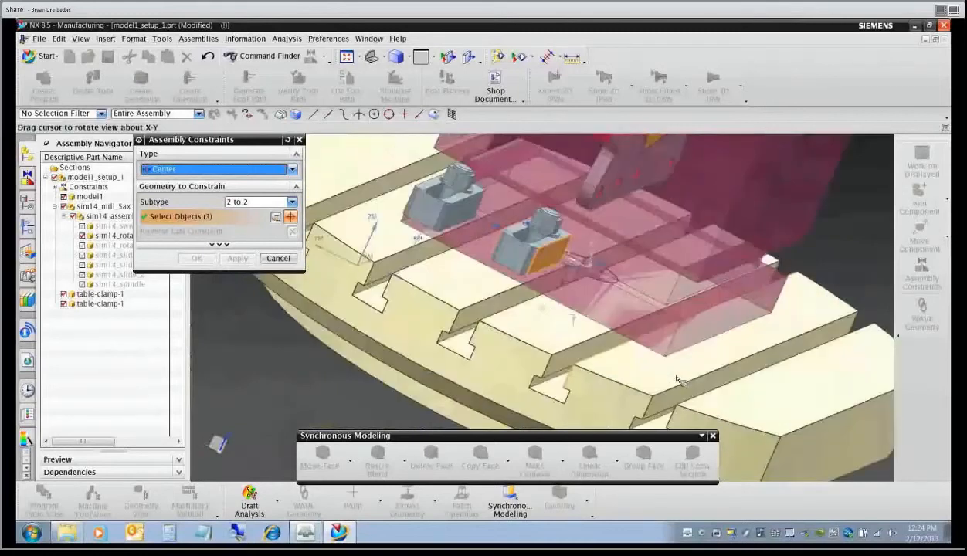
{"action": "left_click", "coordinate": [565, 357]}
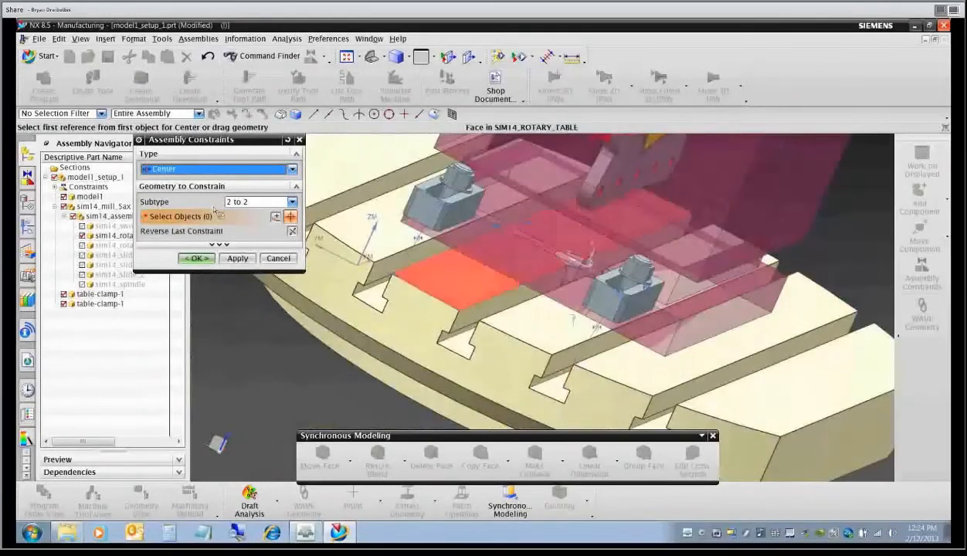
{"action": "left_click", "coordinate": [196, 258]}
Copy the second table clamp and paste the copy into the sim14_mill_5ax assembly.
{"action": "scroll", "coordinate": [302, 311], "scroll_direction": "down", "scroll_amount": 5}
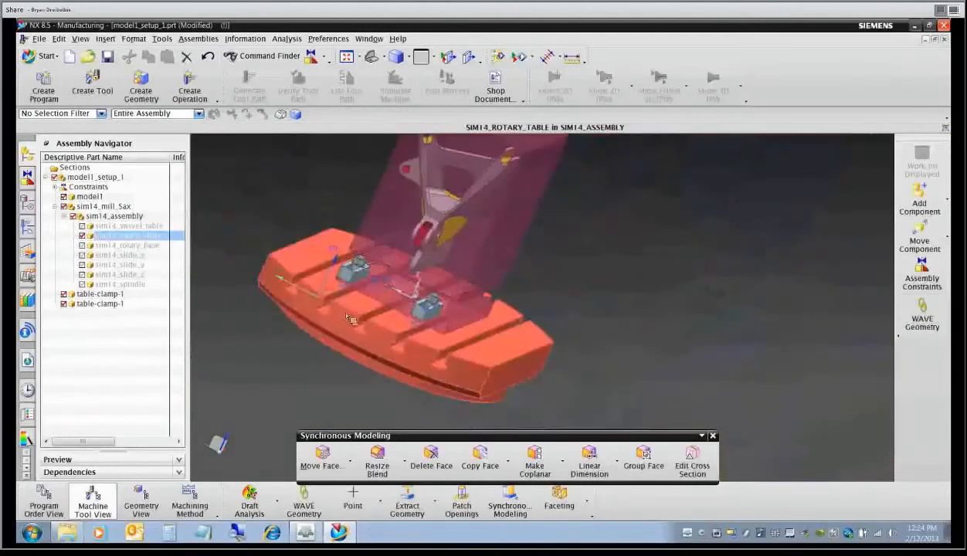
{"action": "middle_click_drag", "start_coordinate": [498, 326], "coordinate": [427, 334]}
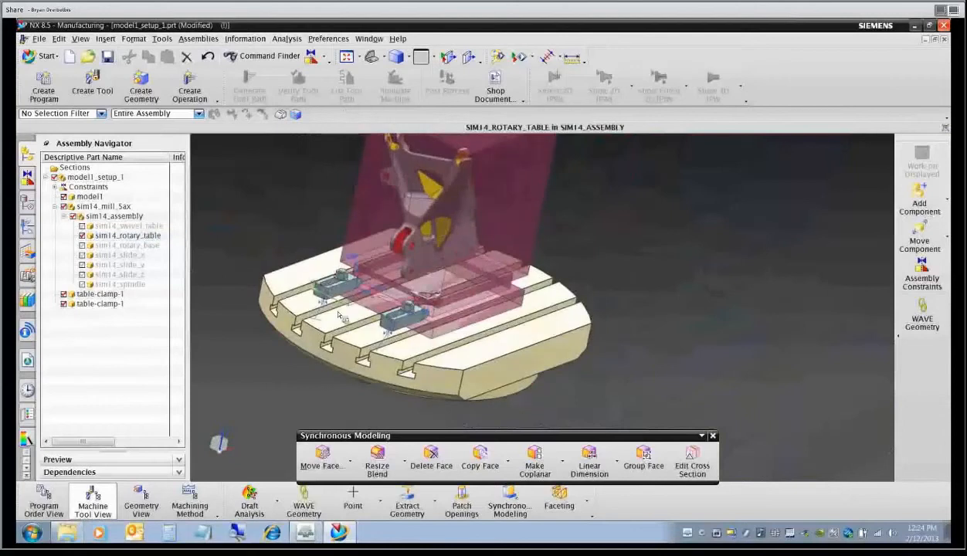
{"action": "left_click", "coordinate": [101, 304]}
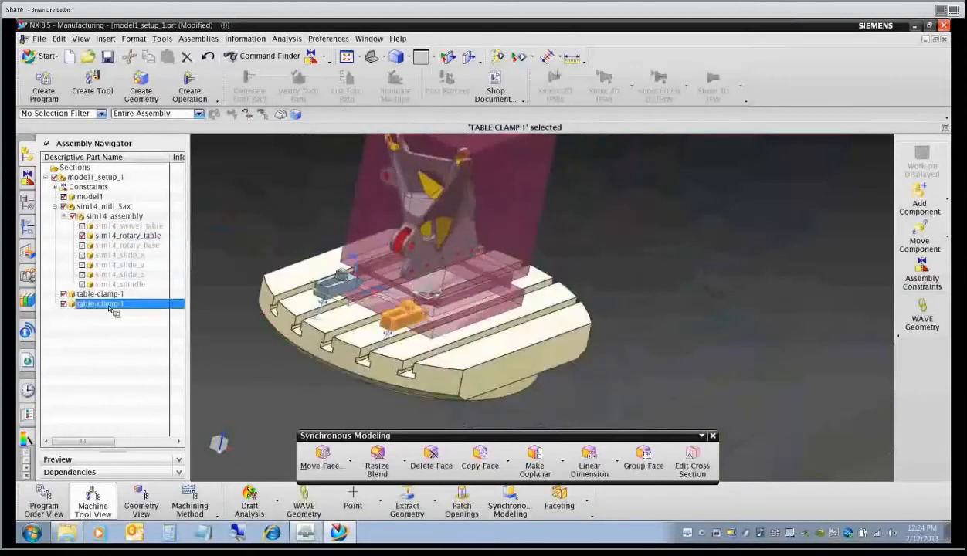
{"action": "right_click", "coordinate": [107, 304]}
{"action": "left_click", "coordinate": [132, 246]}
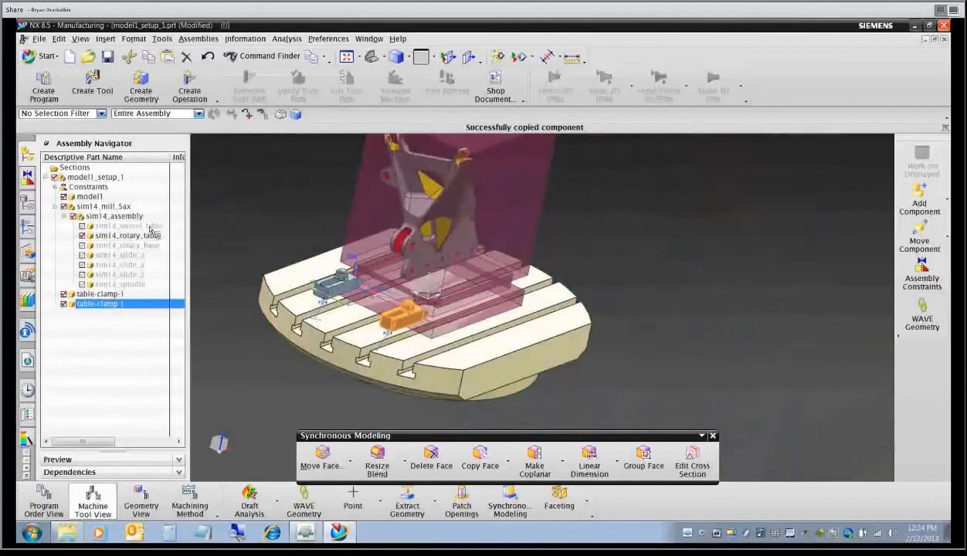
{"action": "right_click", "coordinate": [104, 207]}
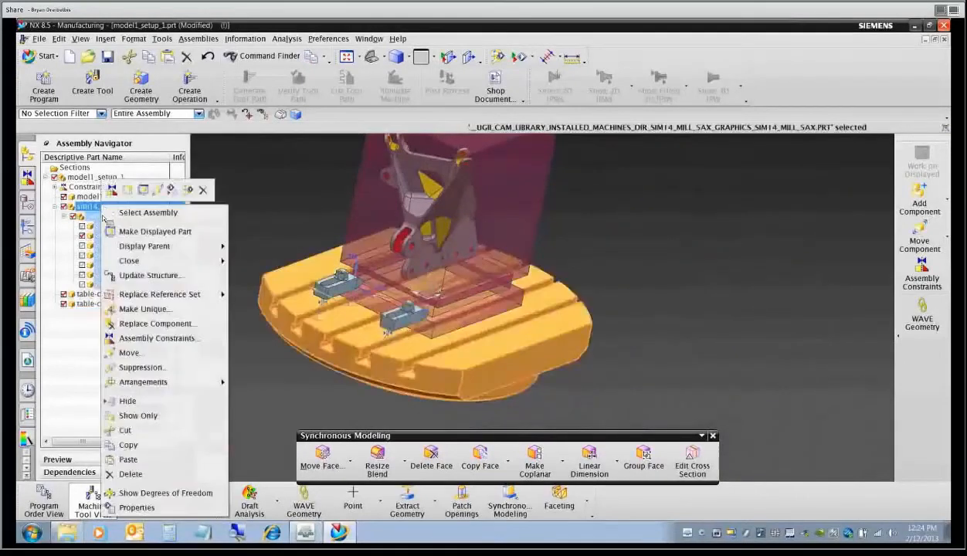
{"action": "left_click", "coordinate": [128, 461]}
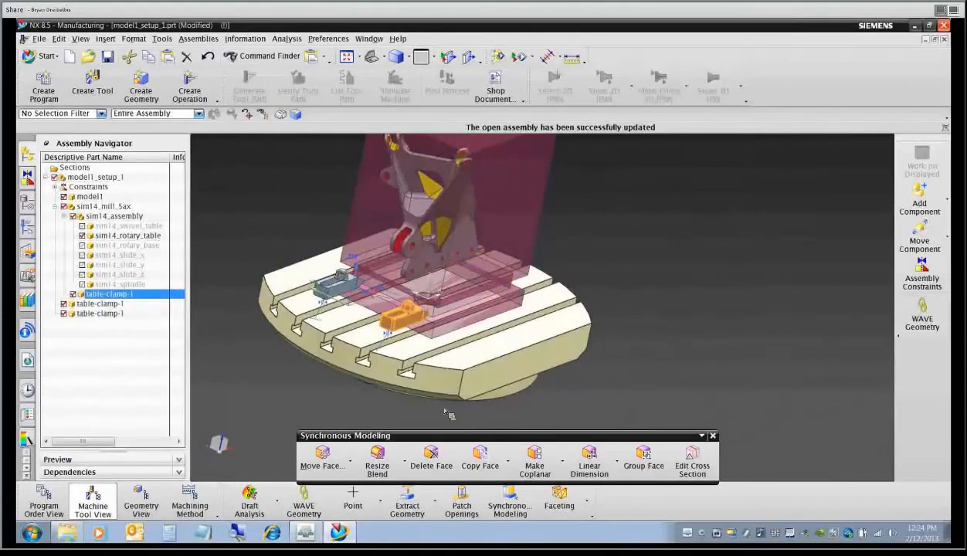
{"action": "left_click", "coordinate": [922, 257]}
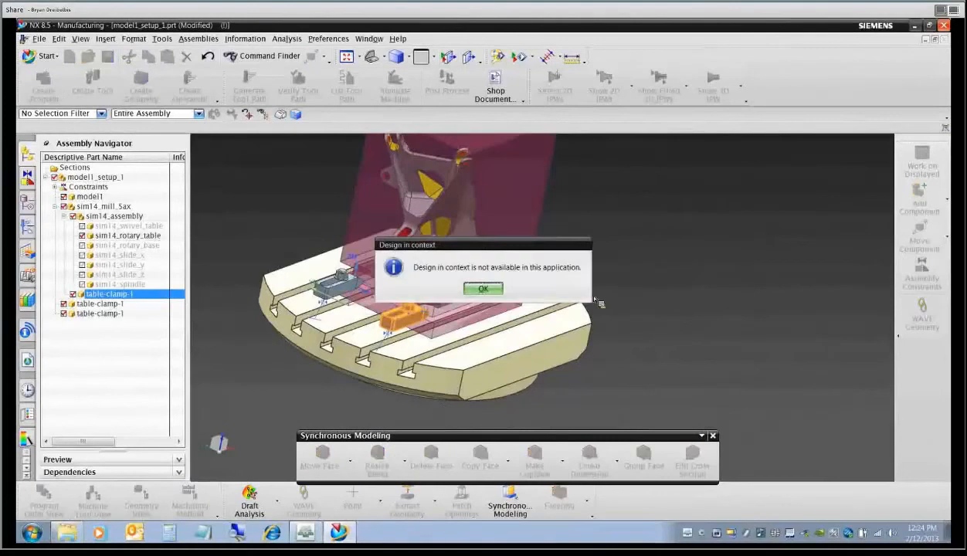
{"action": "key", "text": "Return"}
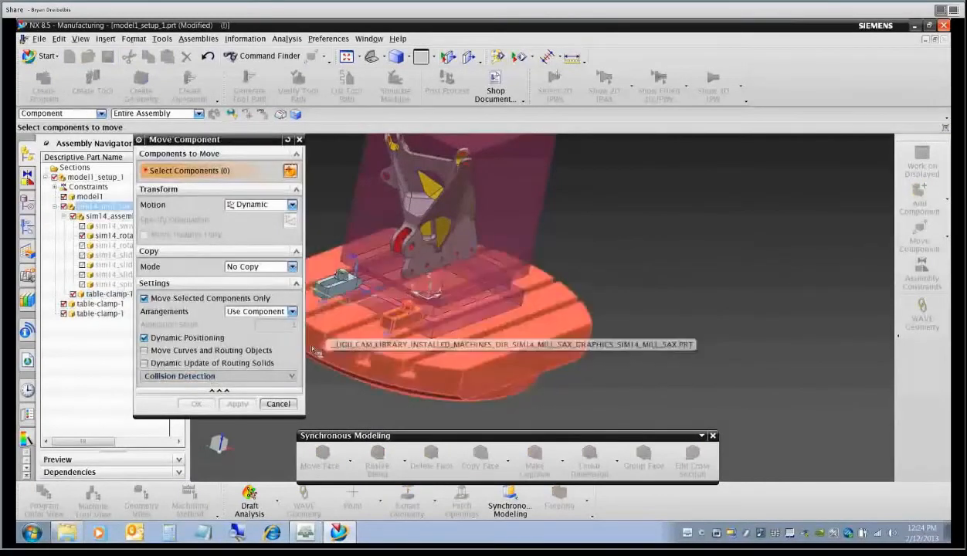
{"action": "left_click", "coordinate": [278, 404]}
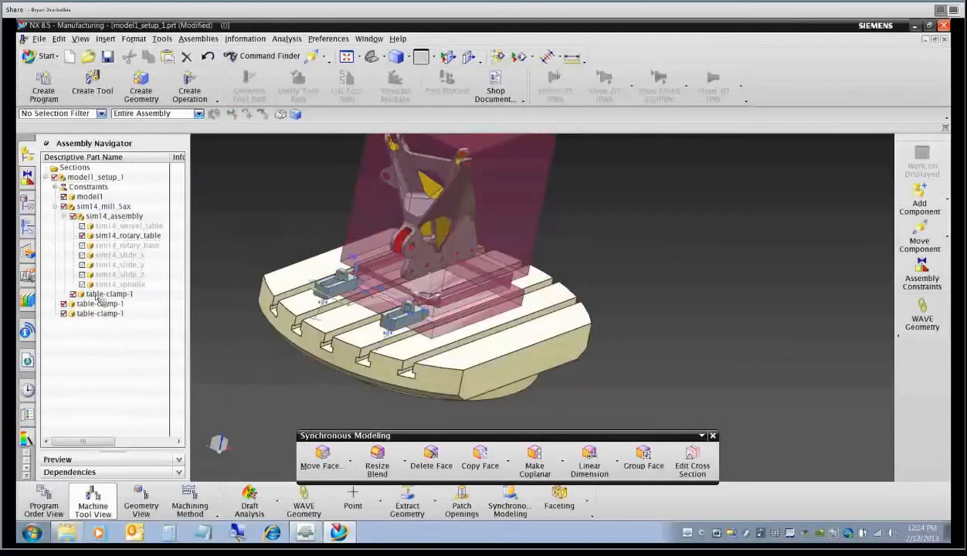
Reassign the copied clamp to the model1_setup_1 assembly, and move it off the stock, turned to face the adjacent side.
{"action": "left_click_drag", "start_coordinate": [99, 294], "coordinate": [90, 198]}
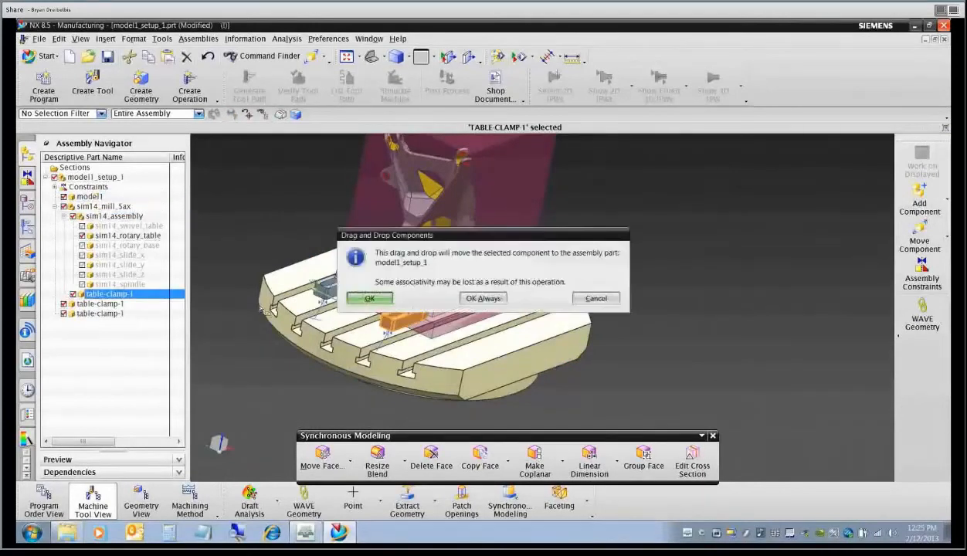
{"action": "left_click", "coordinate": [367, 300]}
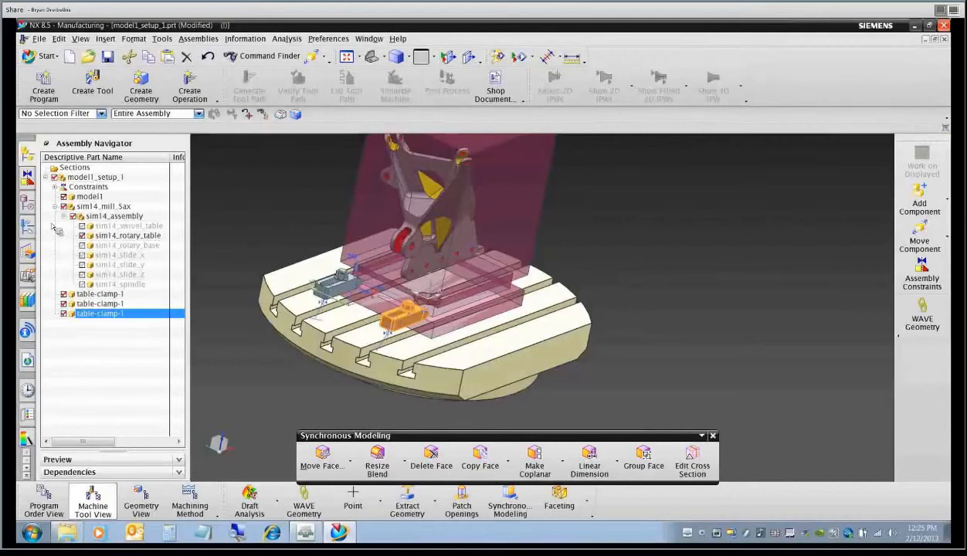
{"action": "left_click", "coordinate": [924, 241]}
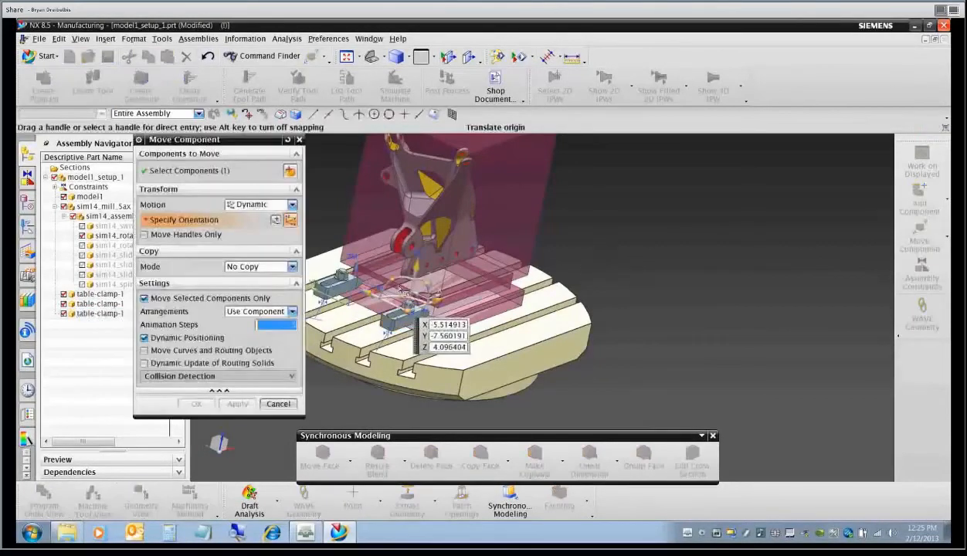
{"action": "left_click_drag", "start_coordinate": [401, 293], "coordinate": [501, 315]}
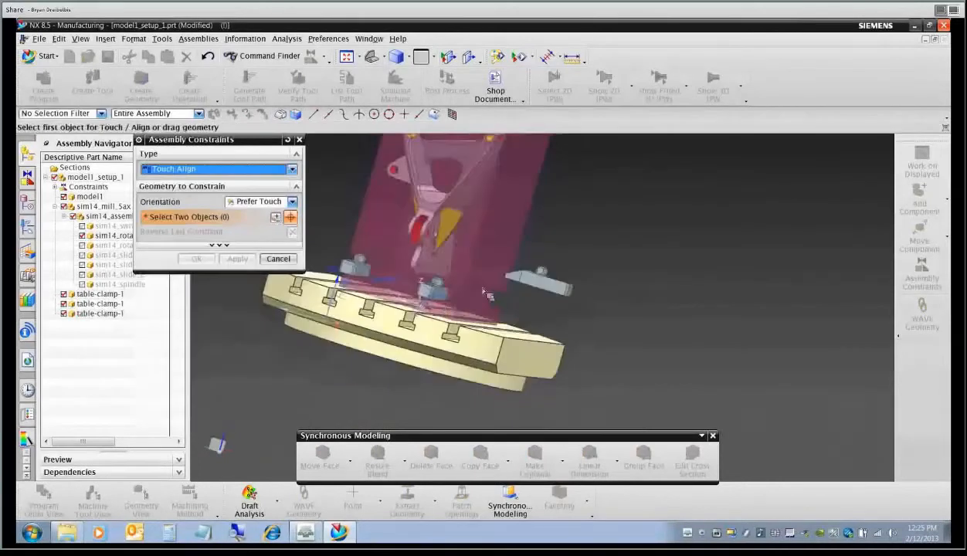
Constrain the third clamp with Touch Align between its underside and the stock's ledge and between its nose and the groove's side face.
{"action": "middle_click_drag", "start_coordinate": [472, 286], "coordinate": [558, 232]}
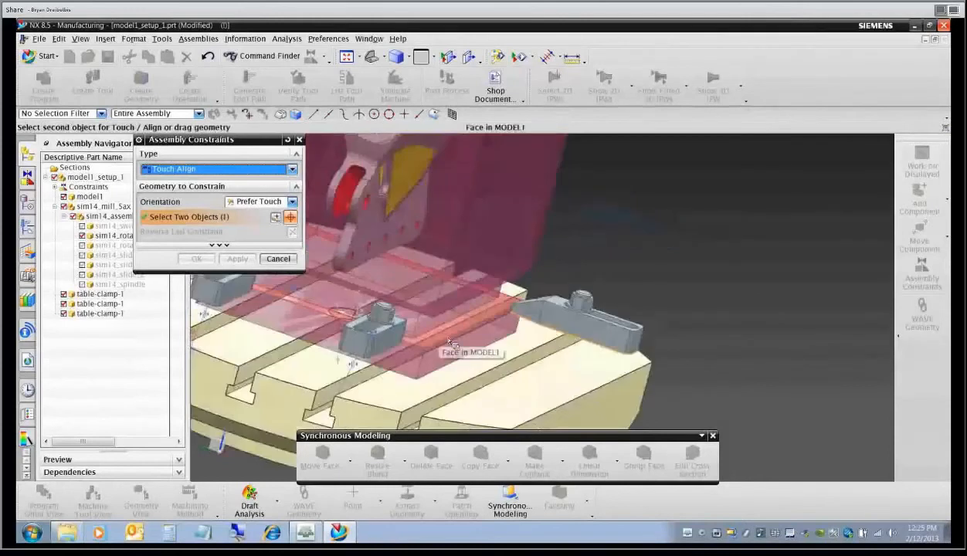
{"action": "middle_click_drag", "start_coordinate": [474, 343], "coordinate": [583, 389]}
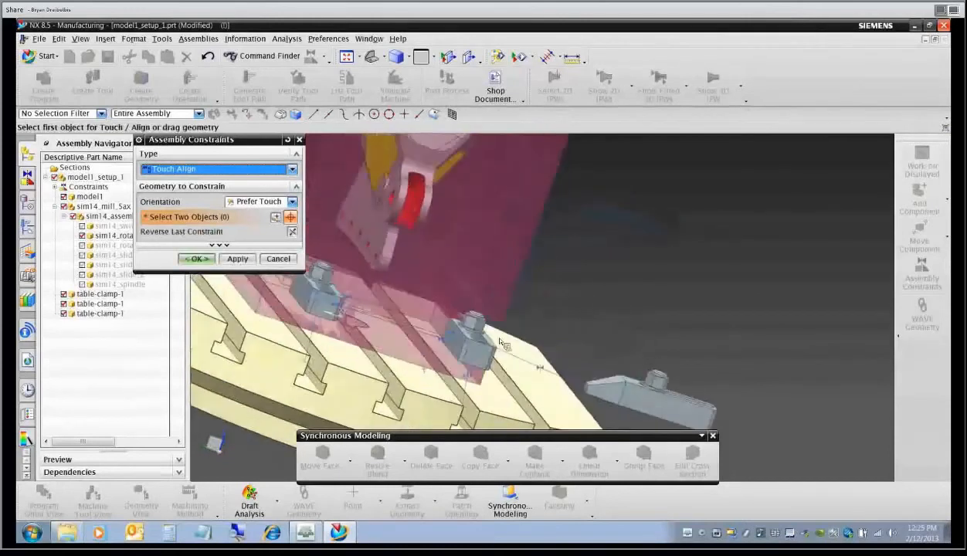
{"action": "scroll", "coordinate": [585, 390], "scroll_direction": "up", "scroll_amount": 2}
{"action": "scroll", "coordinate": [589, 392], "scroll_direction": "up", "scroll_amount": 3}
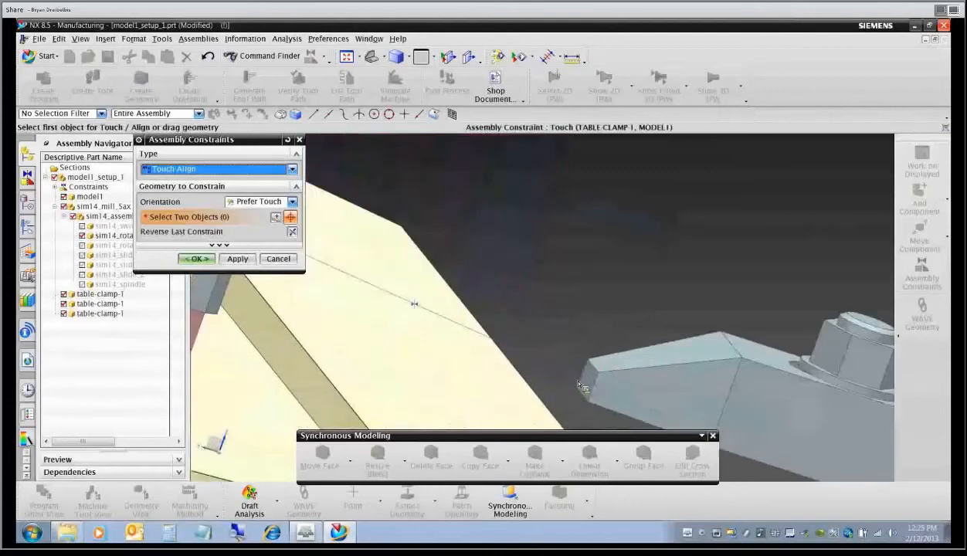
{"action": "left_click", "coordinate": [590, 378]}
{"action": "scroll", "coordinate": [590, 379], "scroll_direction": "down", "scroll_amount": 3}
{"action": "middle_click_drag", "start_coordinate": [591, 379], "coordinate": [526, 273]}
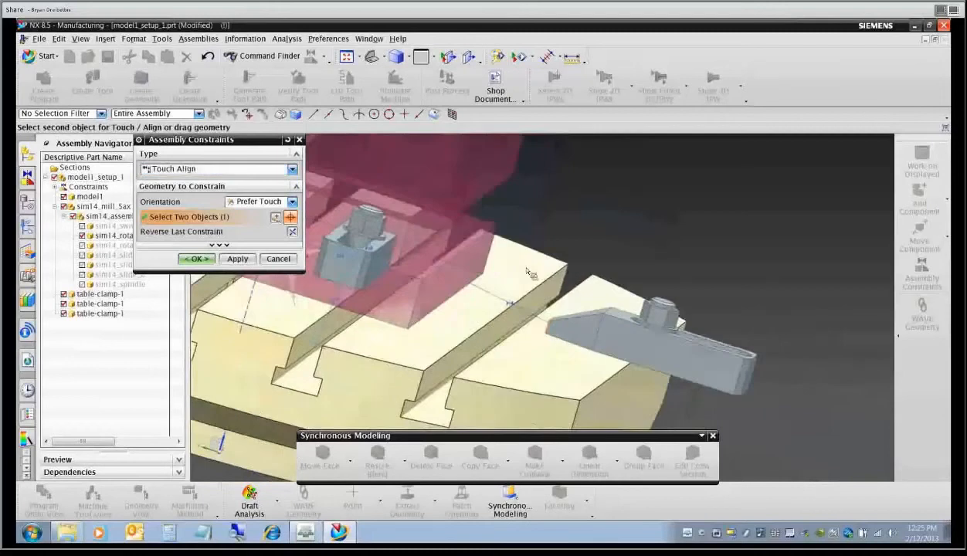
{"action": "left_click", "coordinate": [437, 260]}
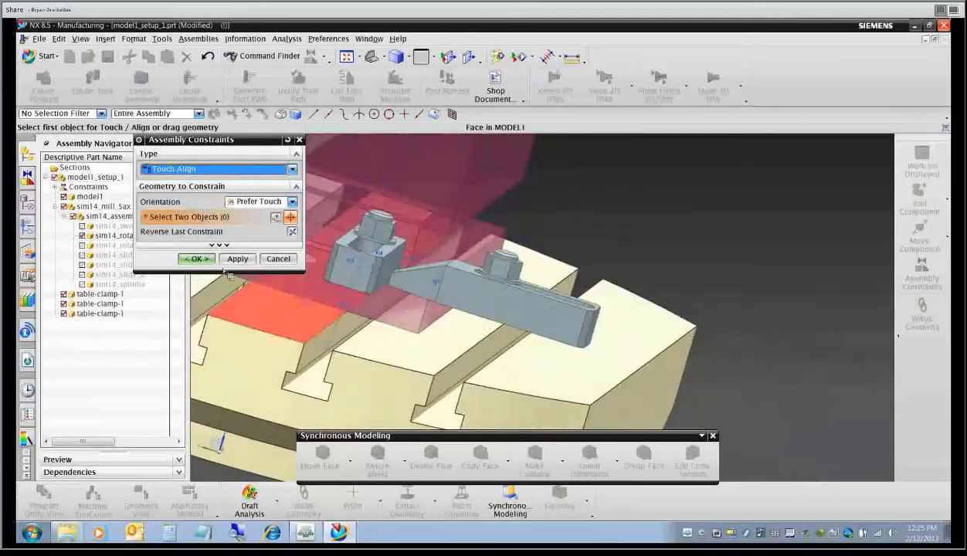
{"action": "left_click", "coordinate": [197, 259]}
{"action": "middle_click_drag", "start_coordinate": [199, 261], "coordinate": [398, 288]}
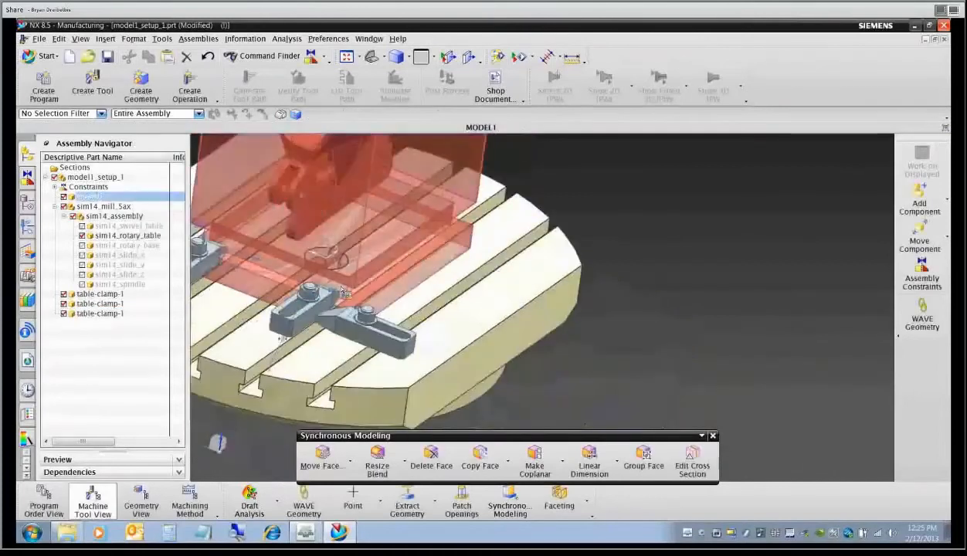
{"action": "left_click", "coordinate": [922, 243]}
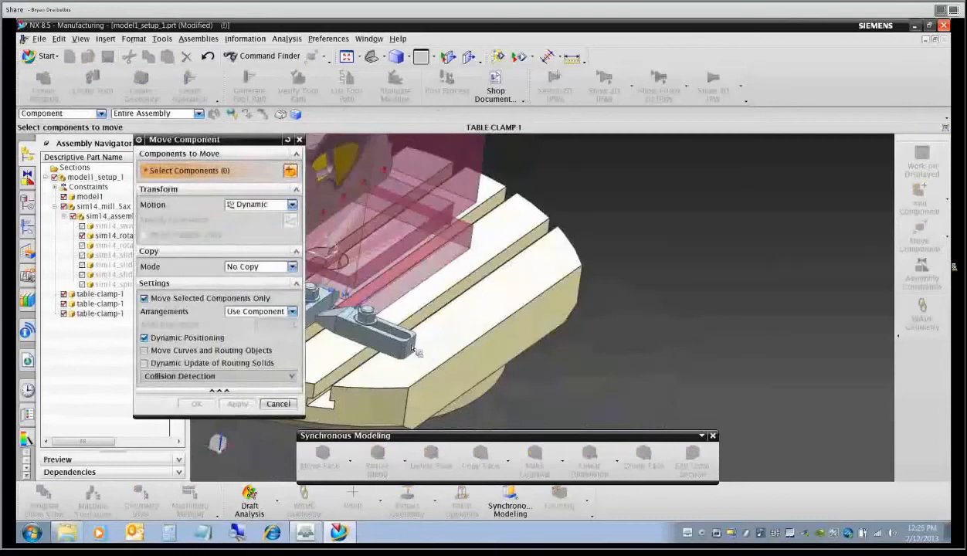
{"action": "left_click", "coordinate": [400, 344]}
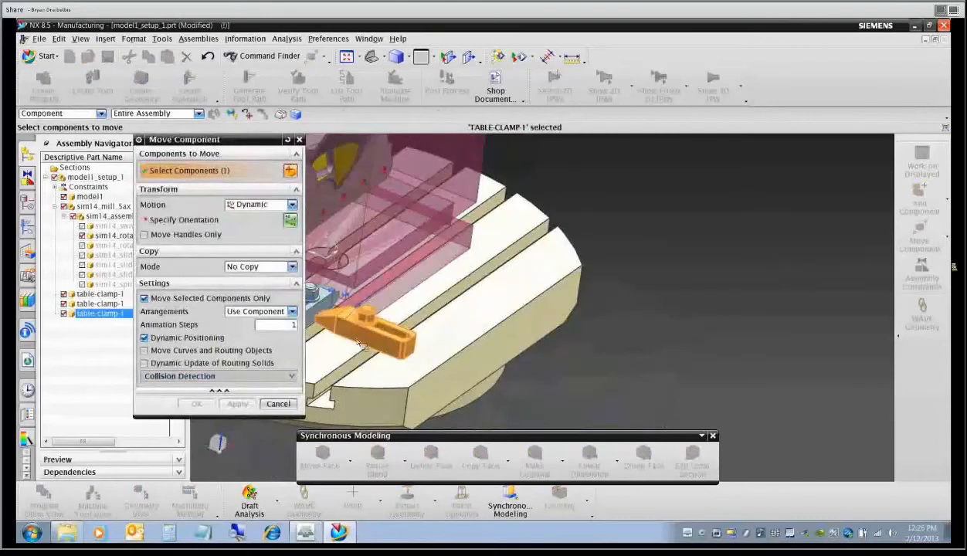
{"action": "left_click", "coordinate": [290, 221]}
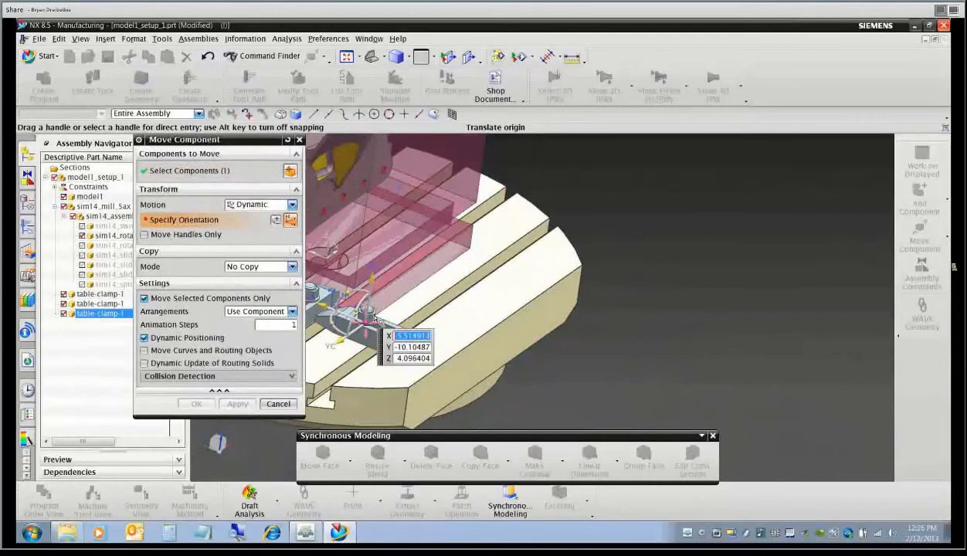
{"action": "left_click", "coordinate": [367, 321]}
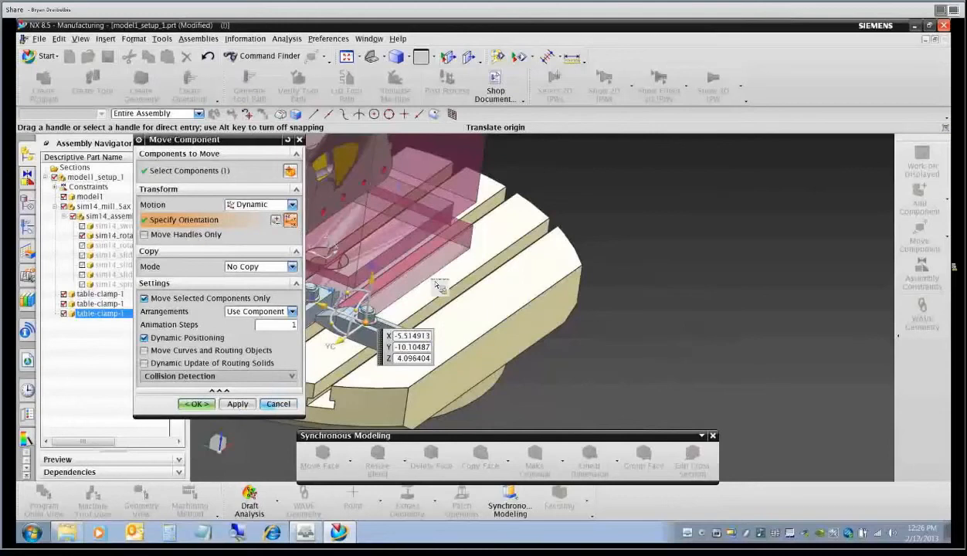
{"action": "left_click", "coordinate": [279, 404]}
{"action": "left_click", "coordinate": [399, 294]}
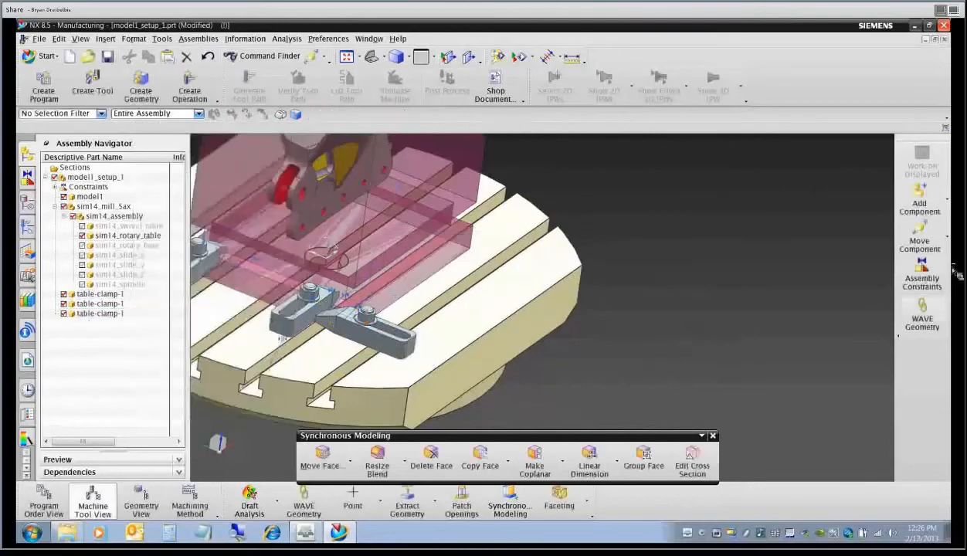
Add a Distance constraint of -1 in between the third clamp's side face and the stock's end face.
{"action": "left_click", "coordinate": [923, 280]}
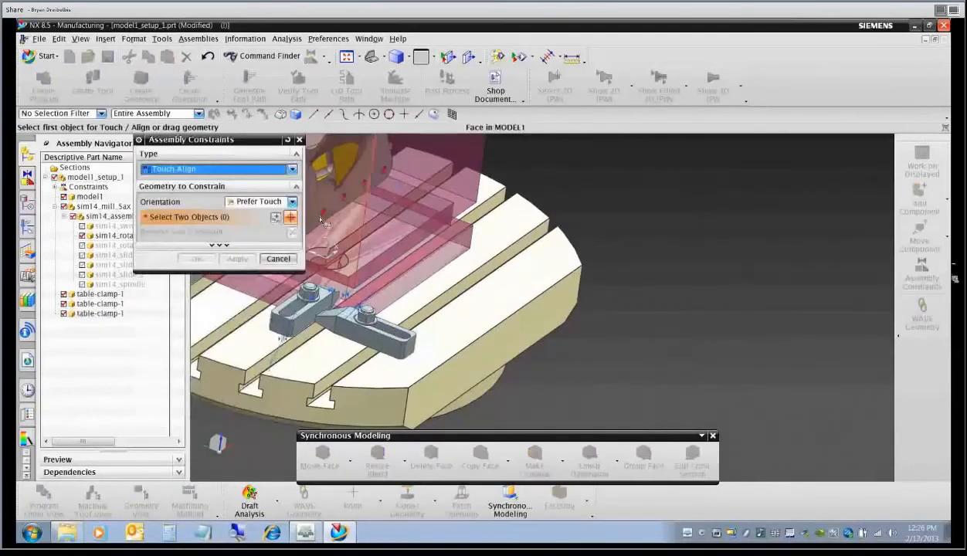
{"action": "left_click", "coordinate": [290, 169]}
{"action": "left_click", "coordinate": [232, 200]}
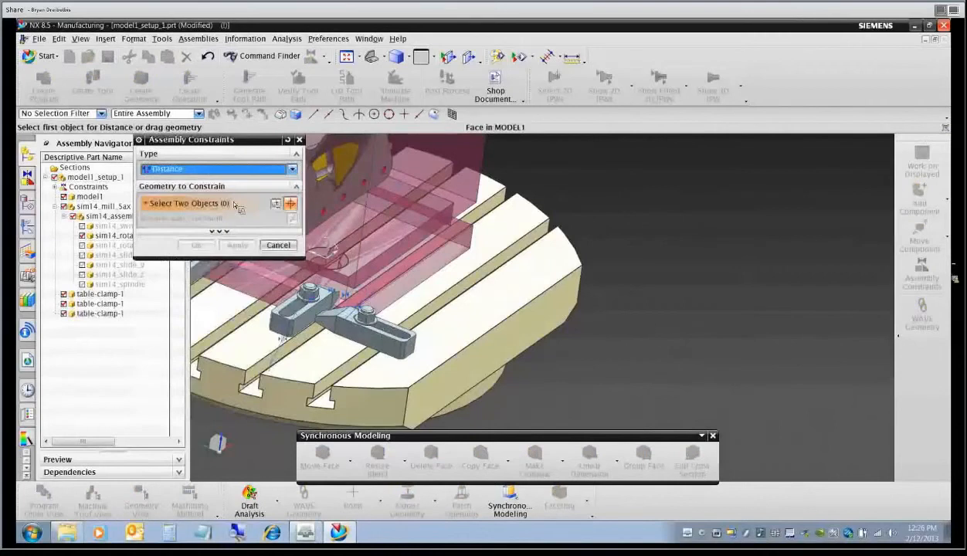
{"action": "left_click", "coordinate": [370, 342]}
{"action": "middle_click_drag", "start_coordinate": [371, 342], "coordinate": [344, 354]}
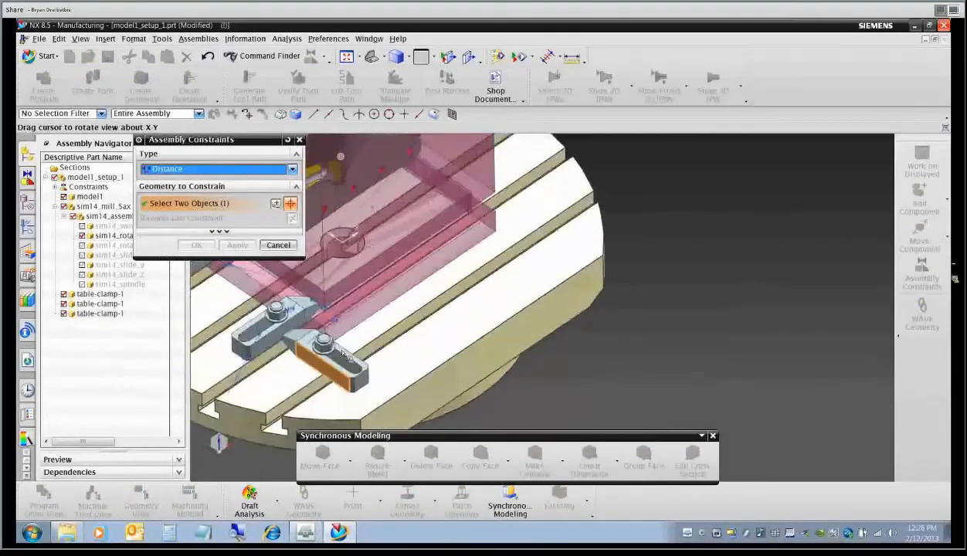
{"action": "scroll", "coordinate": [310, 329], "scroll_direction": "up", "scroll_amount": 4}
{"action": "left_click", "coordinate": [309, 328]}
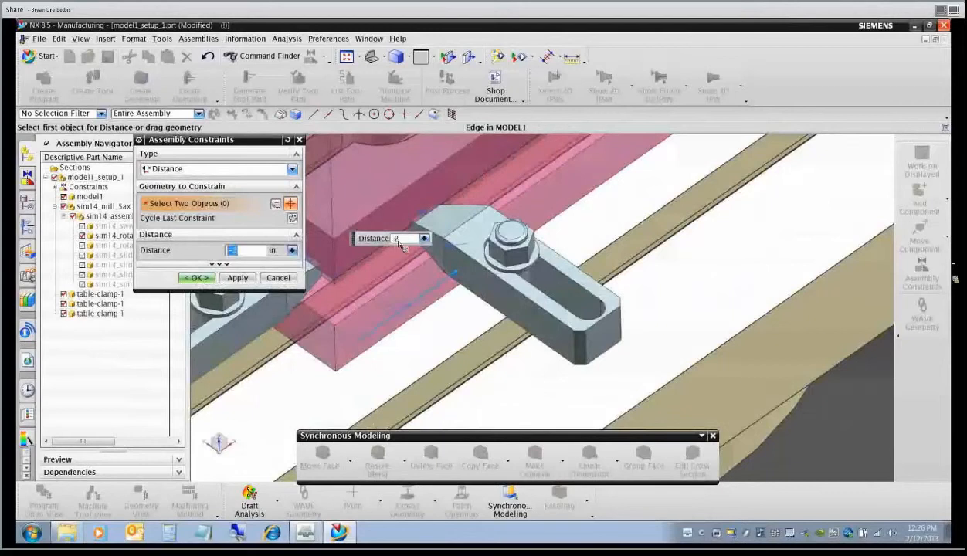
{"action": "type", "text": "-1"}
{"action": "key", "text": "Return"}
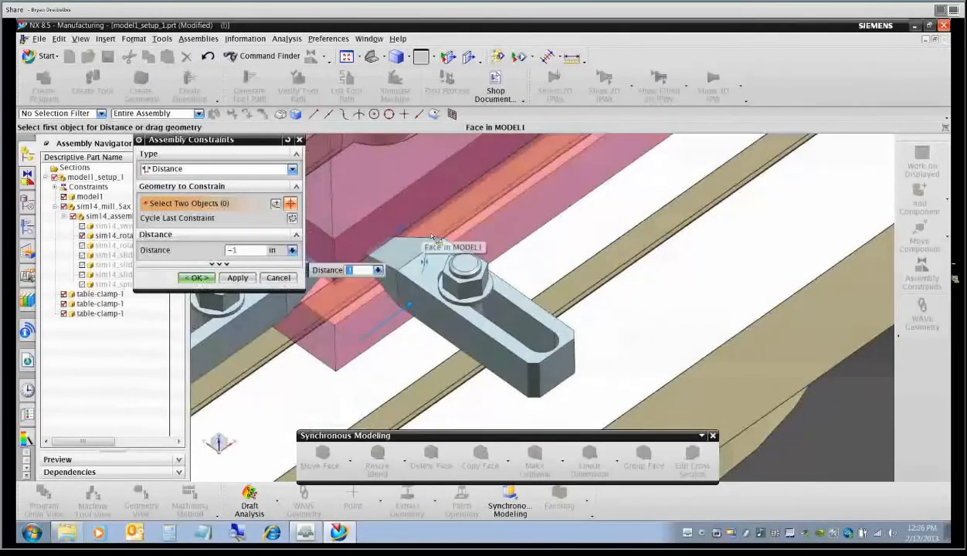
Accept the third clamp's distance constraint, and start a linear component array of that clamp.
{"action": "left_click", "coordinate": [198, 278]}
{"action": "scroll", "coordinate": [441, 311], "scroll_direction": "down", "scroll_amount": 6}
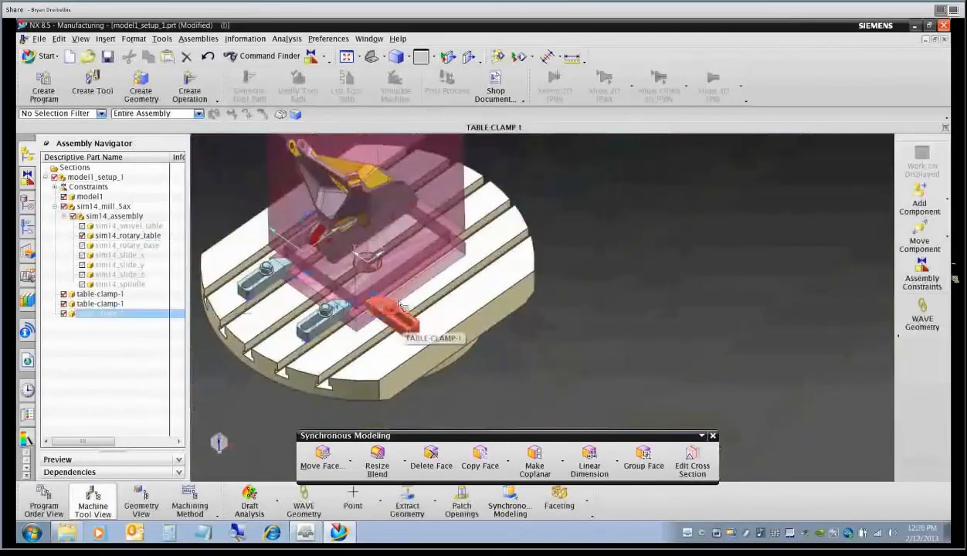
{"action": "left_click", "coordinate": [198, 38]}
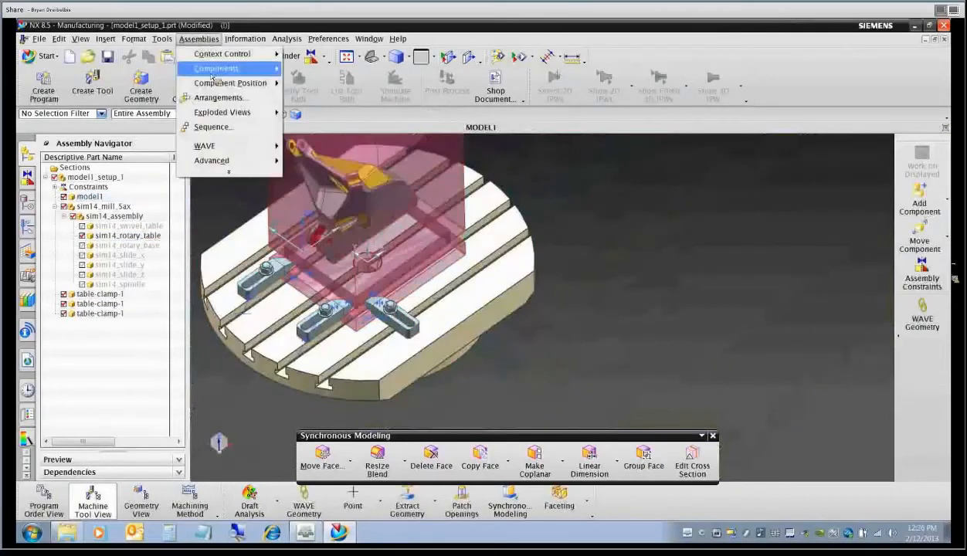
{"action": "mouse_move", "coordinate": [210, 70]}
{"action": "left_click", "coordinate": [376, 145]}
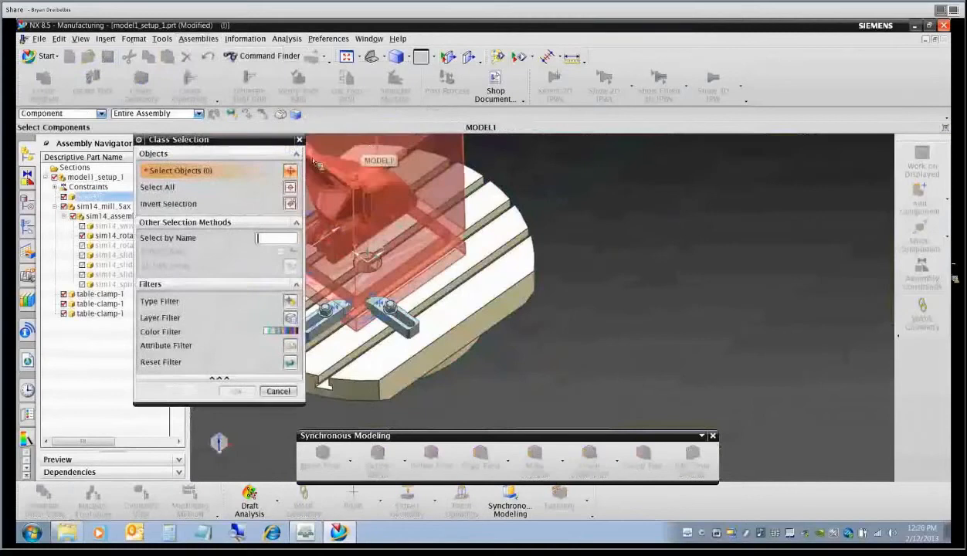
{"action": "left_click", "coordinate": [369, 325]}
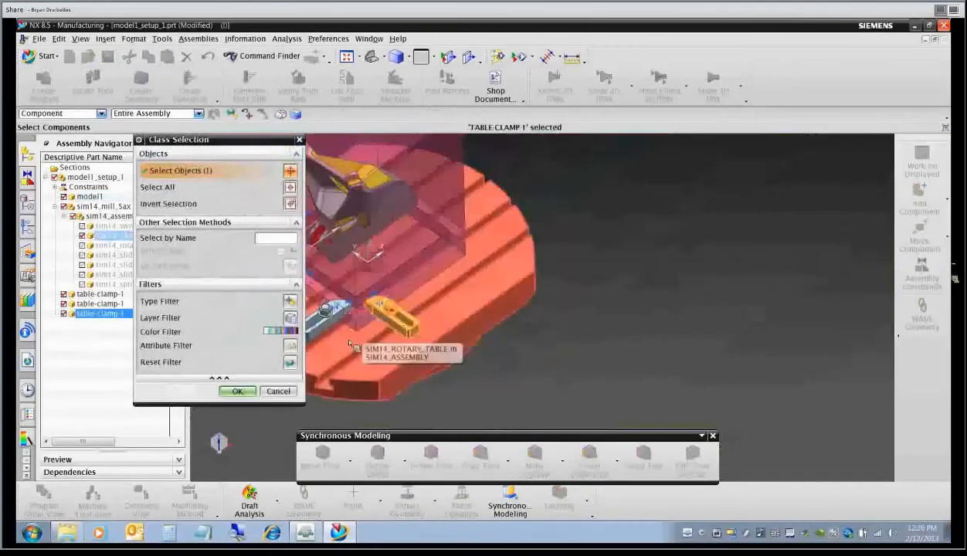
{"action": "left_click", "coordinate": [235, 392]}
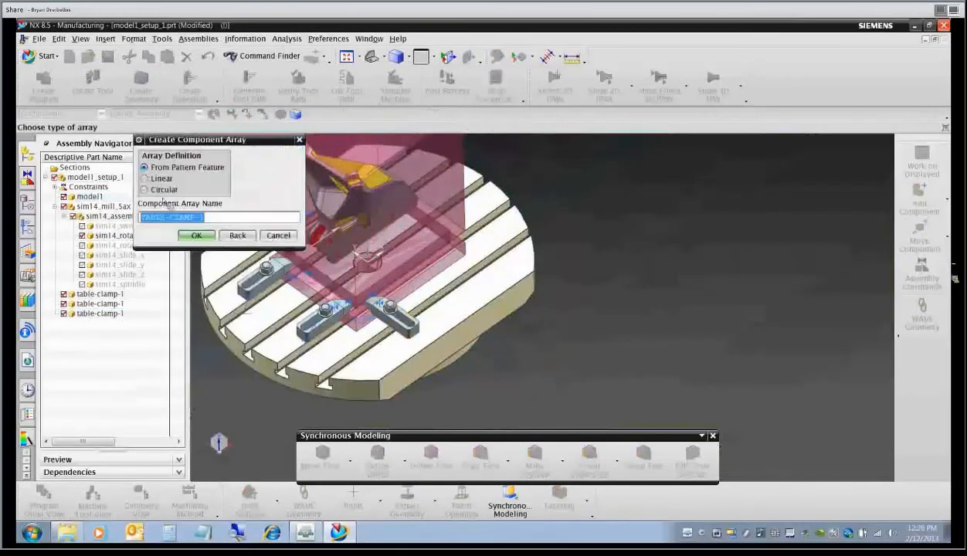
{"action": "left_click", "coordinate": [145, 178]}
{"action": "middle_click_drag", "start_coordinate": [300, 250], "coordinate": [310, 303]}
{"action": "scroll", "coordinate": [311, 303], "scroll_direction": "up", "scroll_amount": 3}
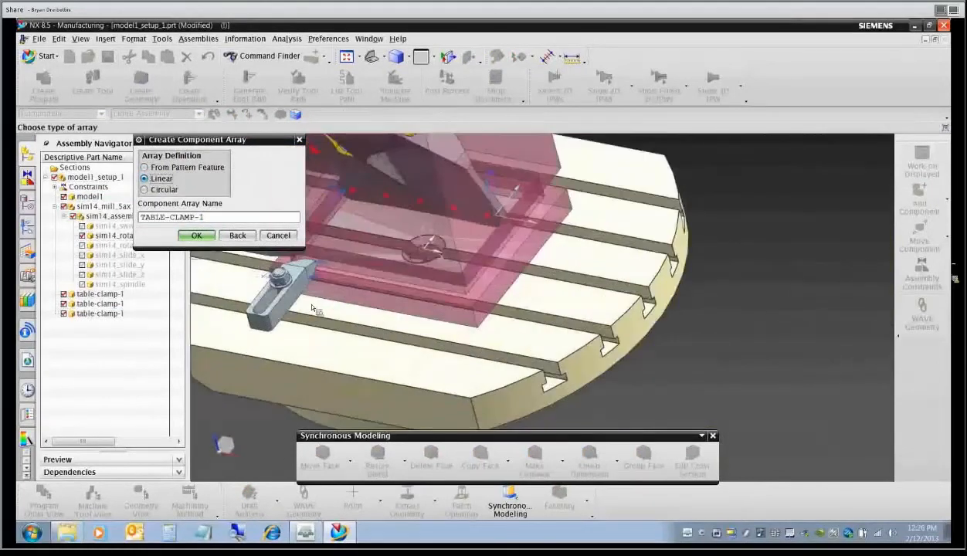
{"action": "left_click", "coordinate": [197, 235]}
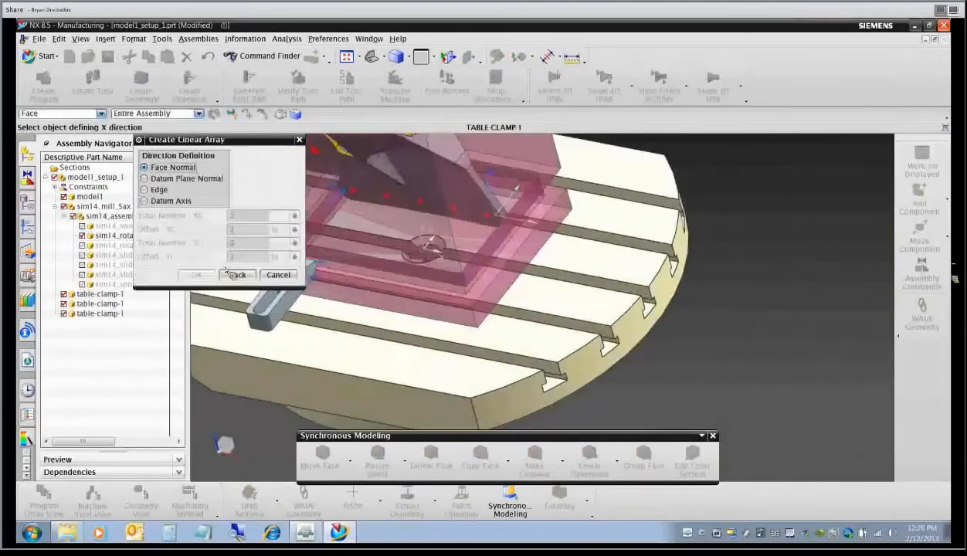
Array the third clamp along its side face's normal with a total of 2 and an offset of 6.5 in.
{"action": "left_click", "coordinate": [270, 307]}
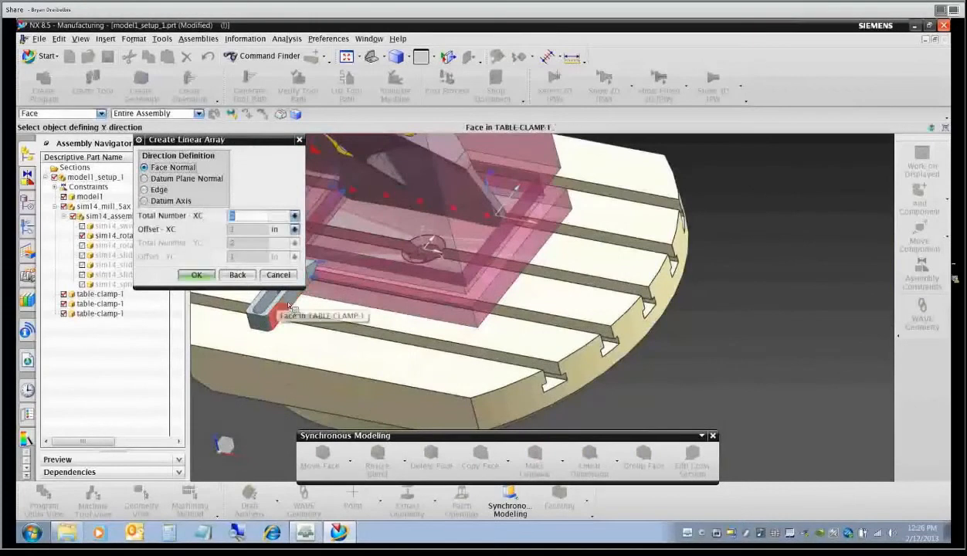
{"action": "type", "text": "2"}
{"action": "left_click", "coordinate": [241, 230]}
{"action": "double_click", "coordinate": [235, 230]}
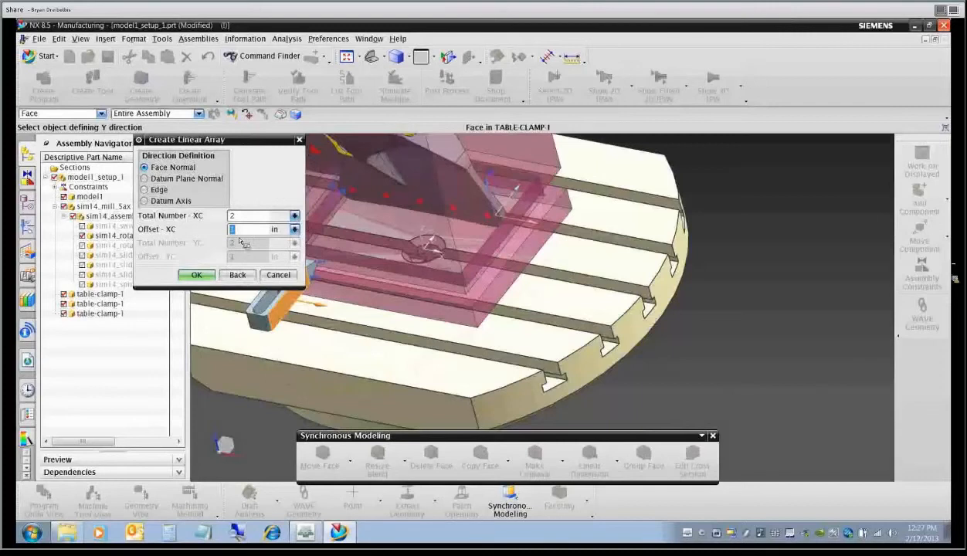
{"action": "type", "text": "6.5"}
{"action": "key", "text": "Return"}
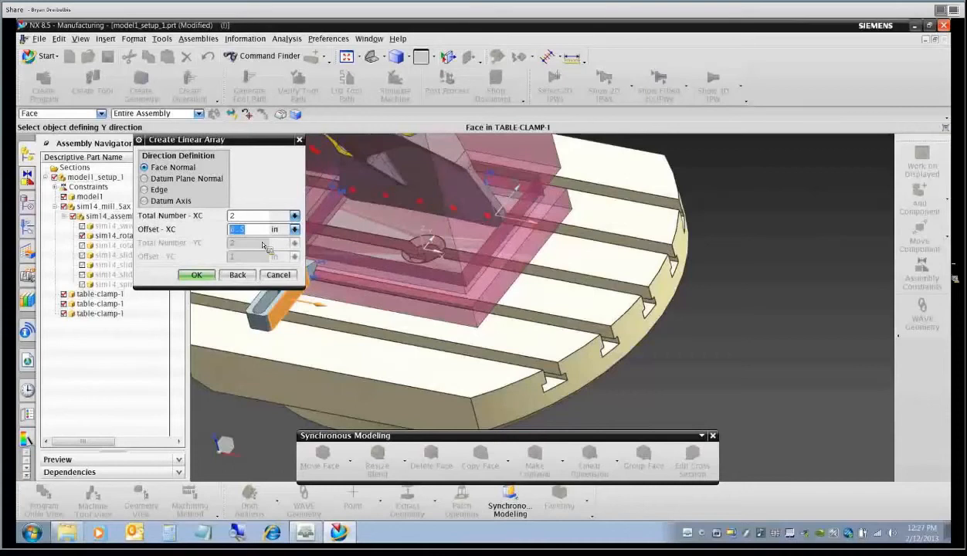
{"action": "left_click", "coordinate": [203, 276]}
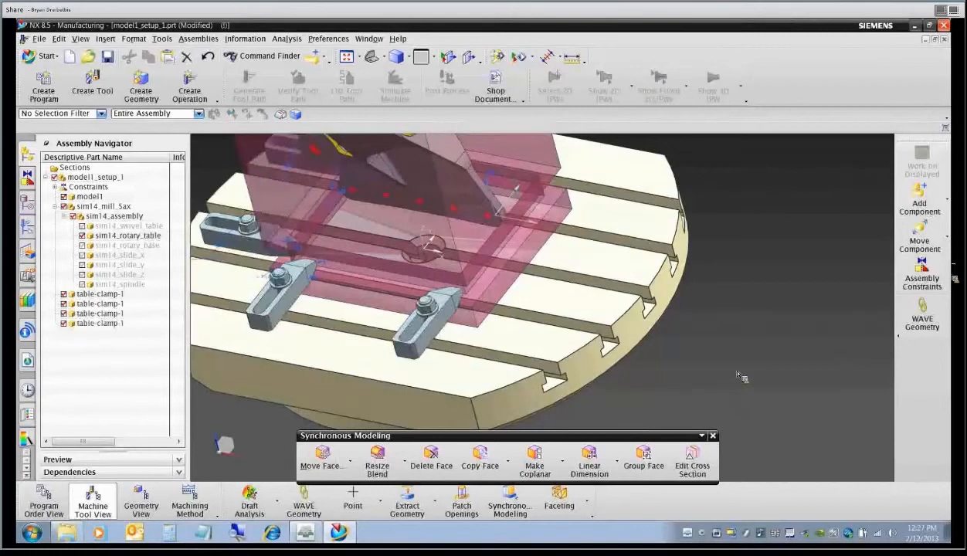
Start another component array with all four table clamps selected.
{"action": "scroll", "coordinate": [738, 374], "scroll_direction": "down", "scroll_amount": 4}
{"action": "middle_click_drag", "start_coordinate": [610, 357], "coordinate": [561, 324]}
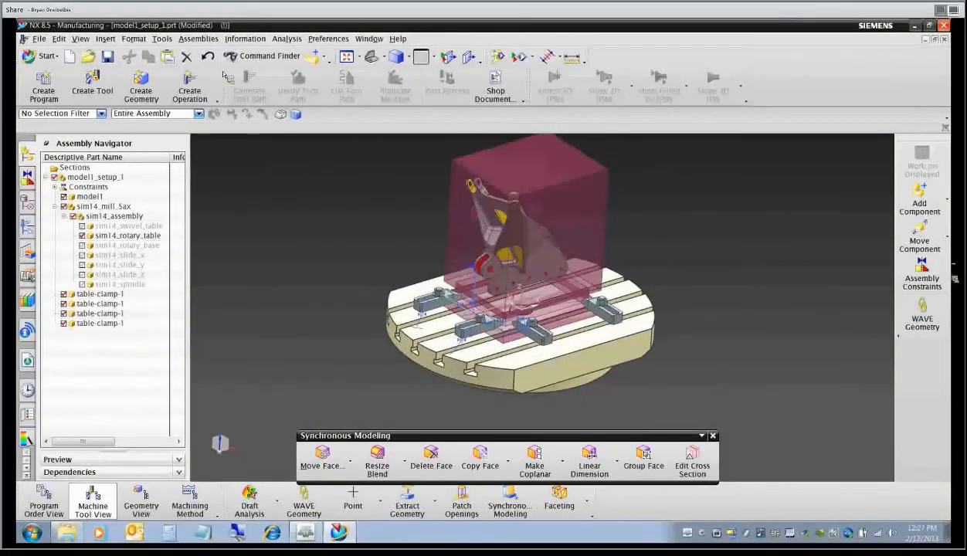
{"action": "left_click", "coordinate": [199, 38]}
{"action": "mouse_move", "coordinate": [233, 71]}
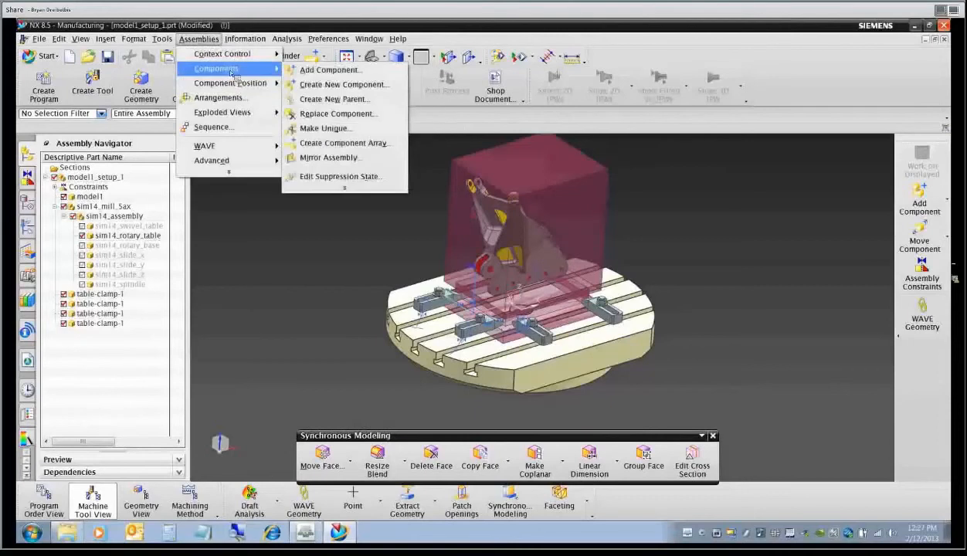
{"action": "left_click", "coordinate": [350, 147]}
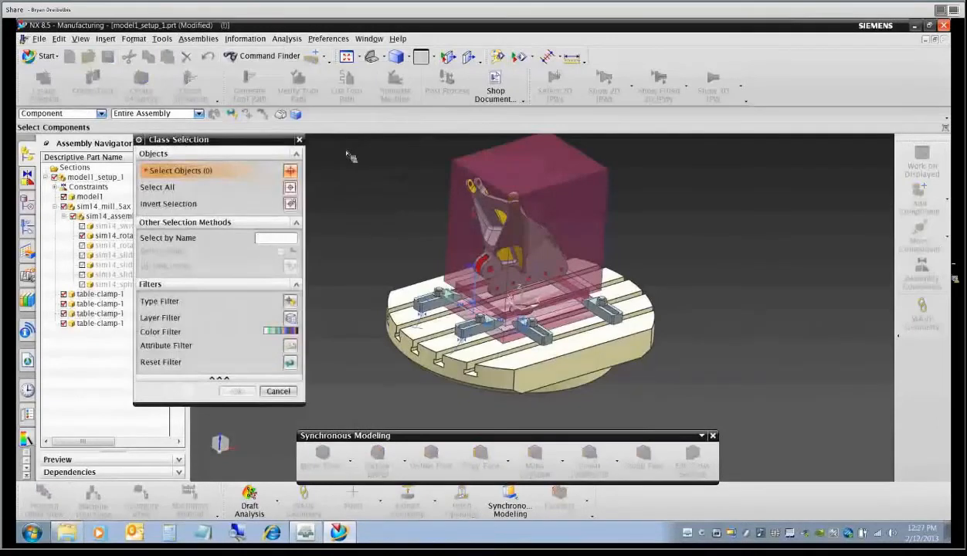
{"action": "left_click", "coordinate": [474, 328]}
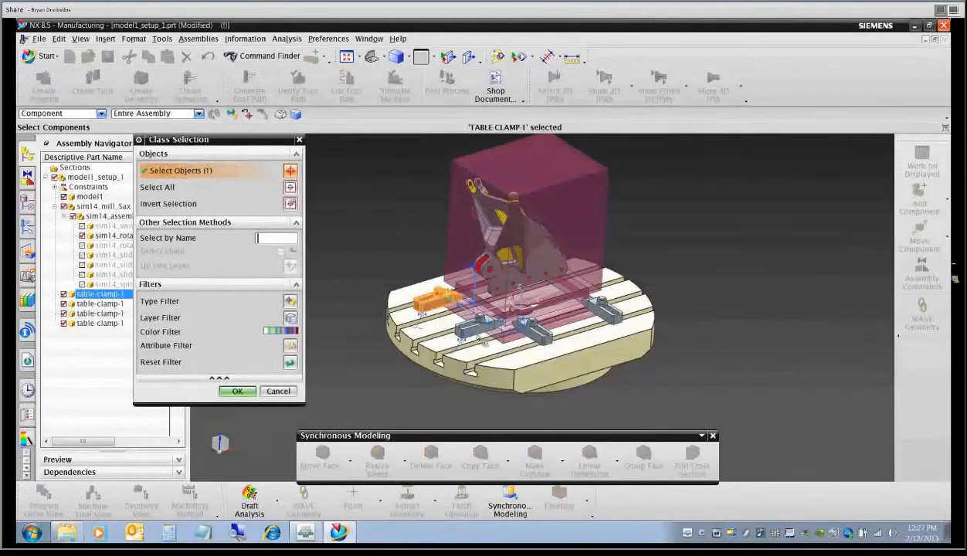
{"action": "left_click", "coordinate": [541, 338]}
{"action": "left_click", "coordinate": [605, 310]}
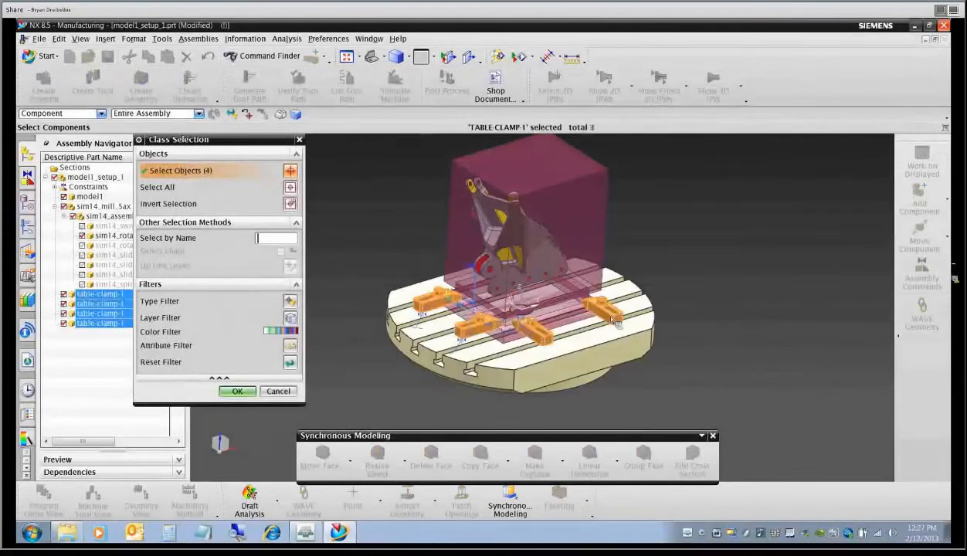
{"action": "left_click", "coordinate": [238, 392]}
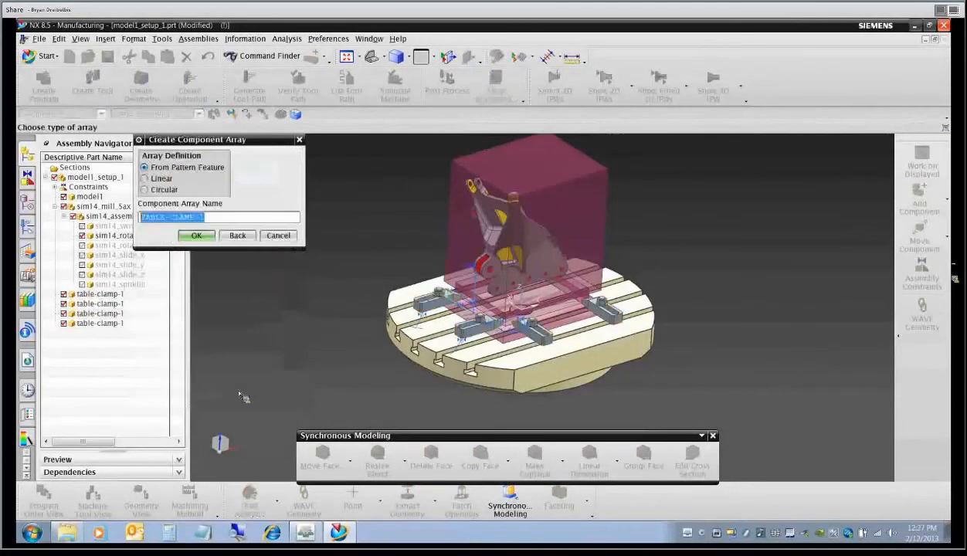
Name the component array TABLE-CLAMP-2 and define it as circular.
{"action": "left_click", "coordinate": [228, 220]}
{"action": "key", "text": "BackSpace"}
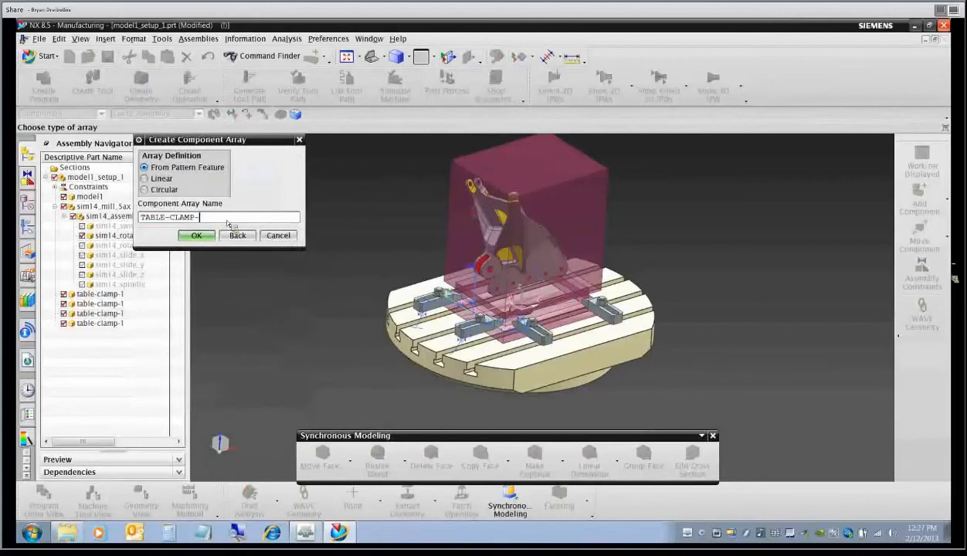
{"action": "type", "text": "2"}
{"action": "left_click", "coordinate": [144, 189]}
{"action": "left_click", "coordinate": [196, 236]}
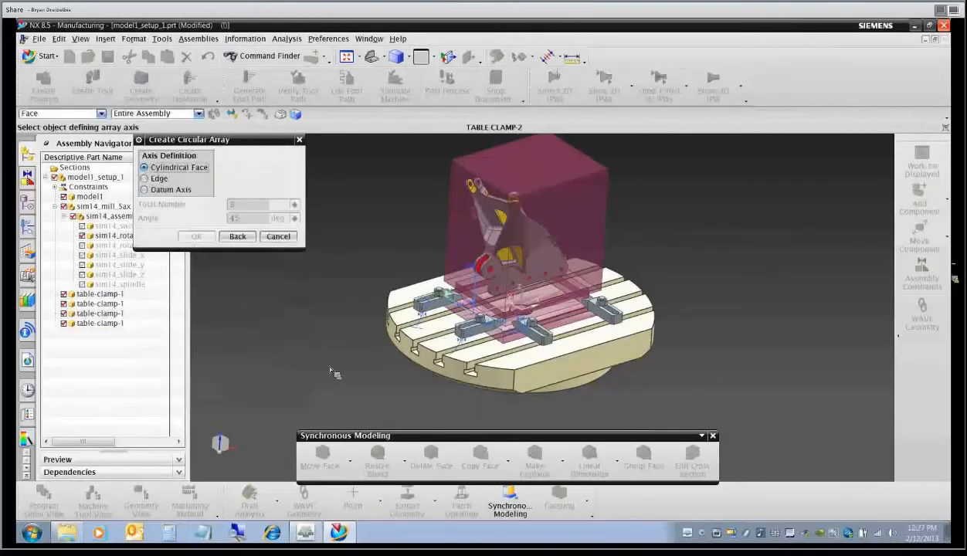
Array all the selected clamps about the rotary table's cylindrical rim, with a total of 2 at 180 degrees.
{"action": "left_click", "coordinate": [410, 351]}
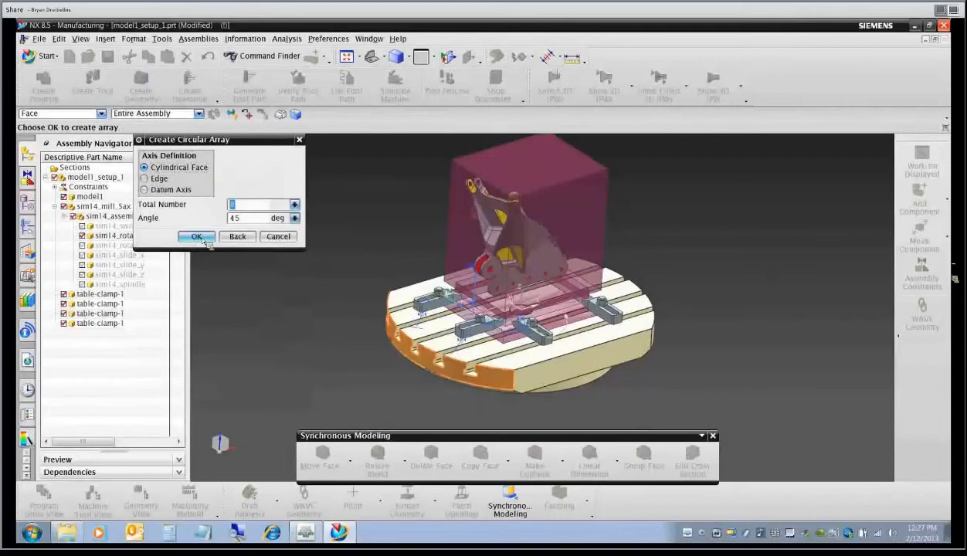
{"action": "double_click", "coordinate": [232, 204]}
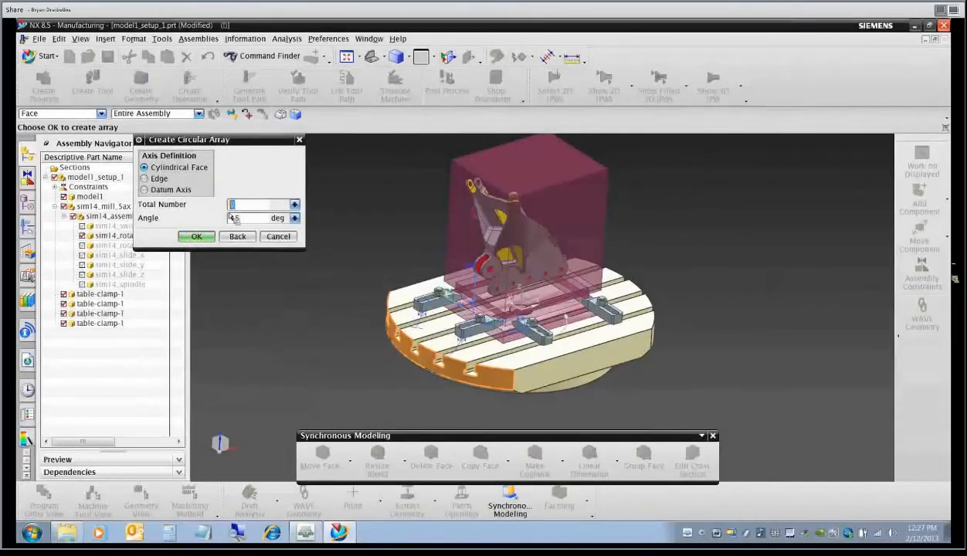
{"action": "type", "text": "2"}
{"action": "key", "text": "Tab"}
{"action": "type", "text": "180"}
{"action": "left_click", "coordinate": [205, 242]}
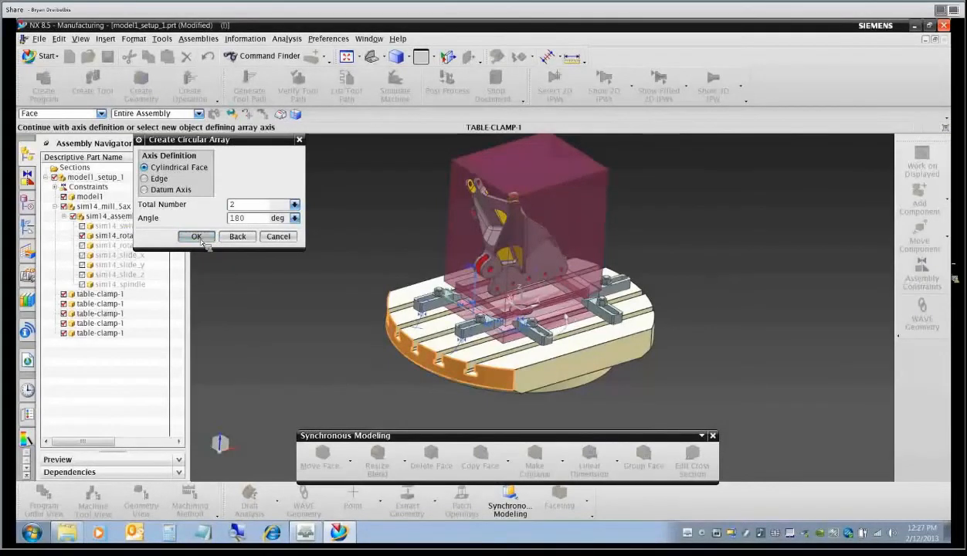
{"action": "left_click", "coordinate": [198, 237]}
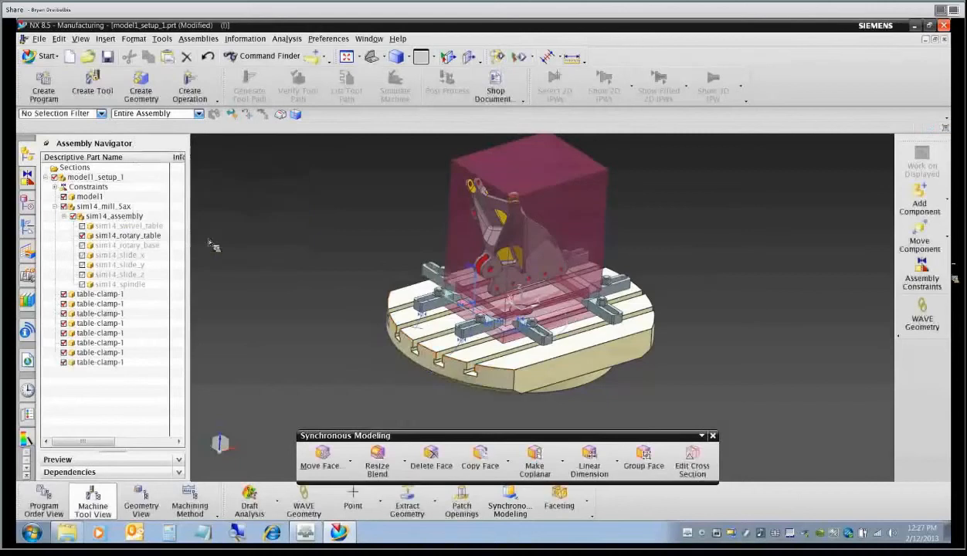
Switch to the Drafting application and create a new sheet from the preselected template.
{"action": "middle_click_drag", "start_coordinate": [338, 295], "coordinate": [481, 323]}
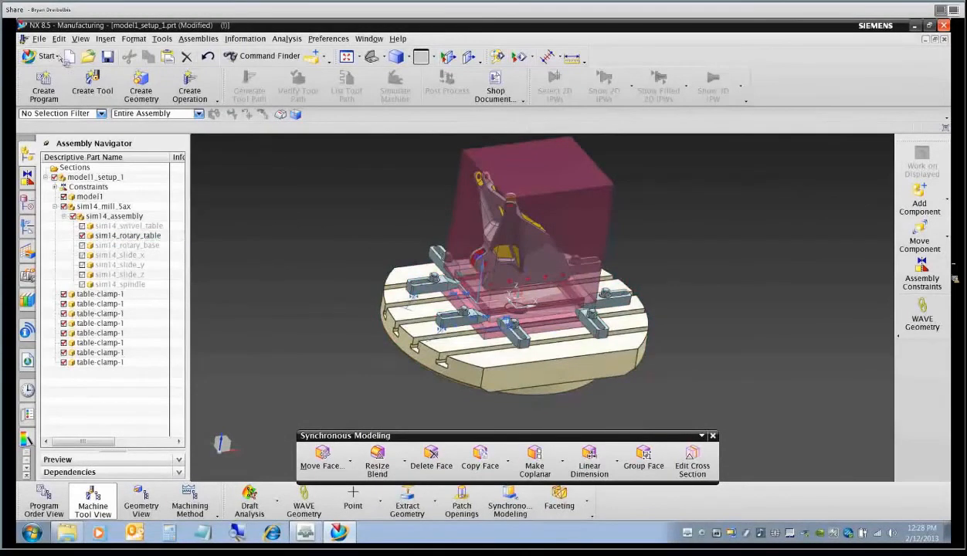
{"action": "left_click", "coordinate": [38, 40]}
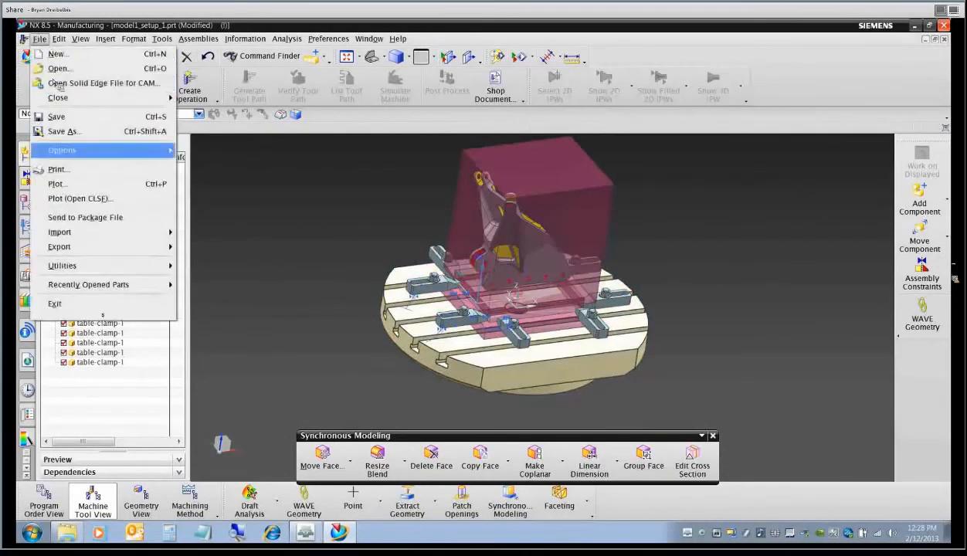
{"action": "left_click", "coordinate": [289, 223]}
{"action": "left_click", "coordinate": [55, 58]}
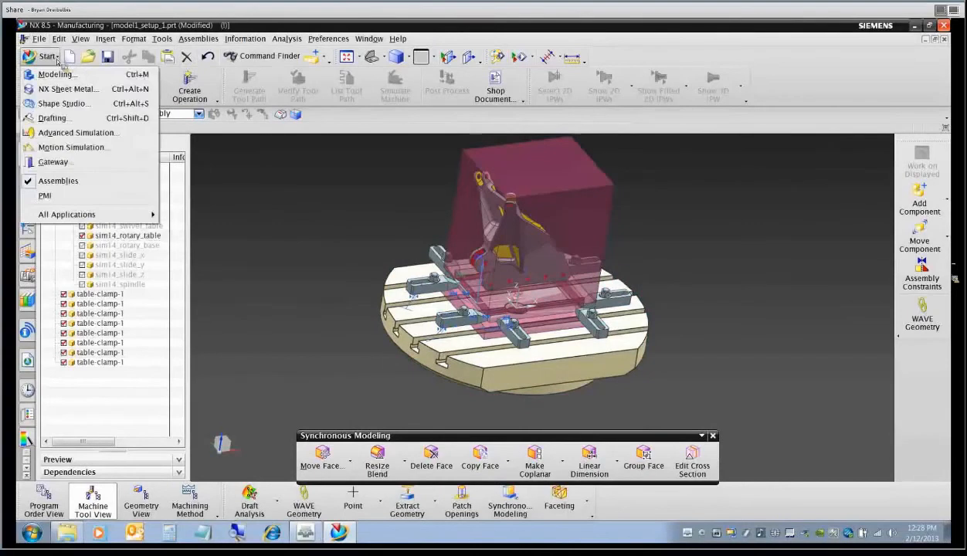
{"action": "left_click", "coordinate": [52, 118]}
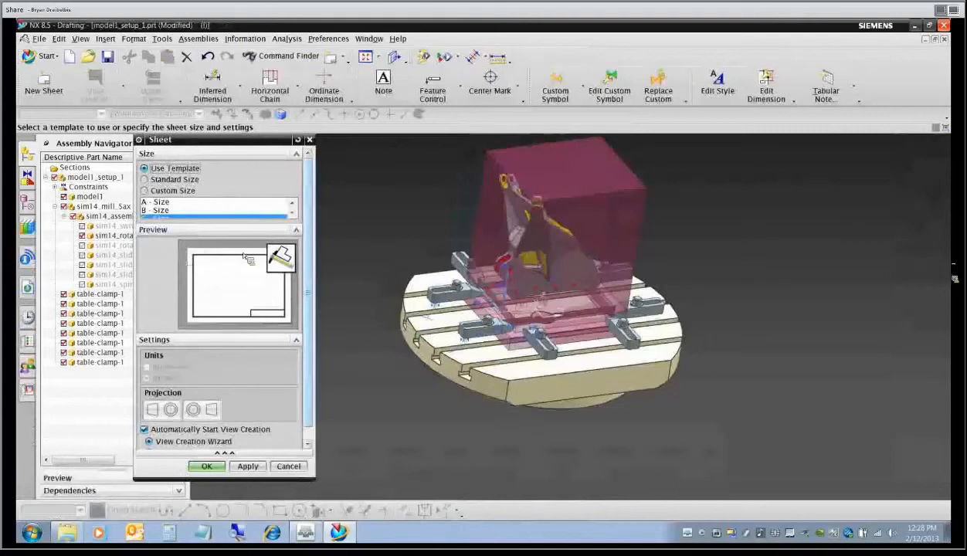
{"action": "left_click", "coordinate": [209, 470]}
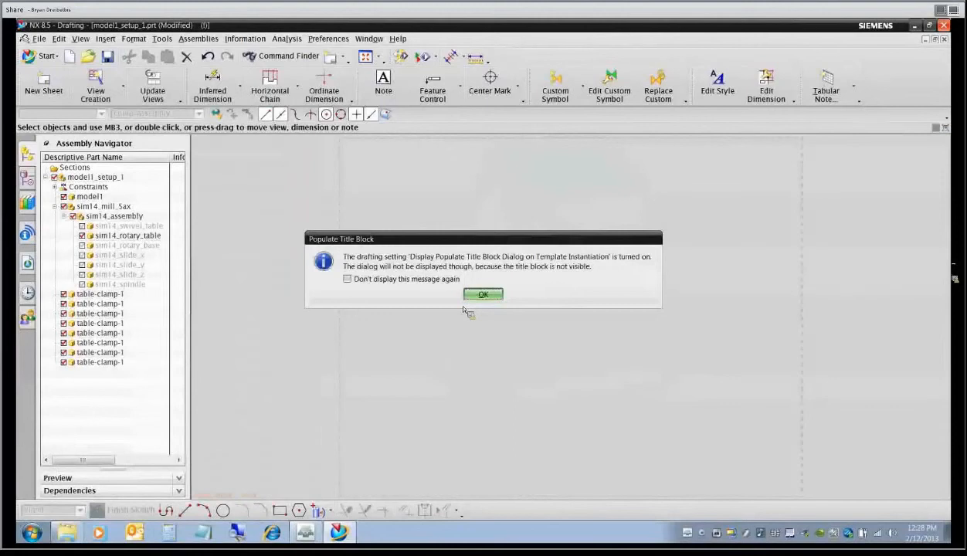
Place front, top and right views of model1_setup_1.prt on the sheet using the View Creation Wizard.
{"action": "left_click", "coordinate": [484, 296]}
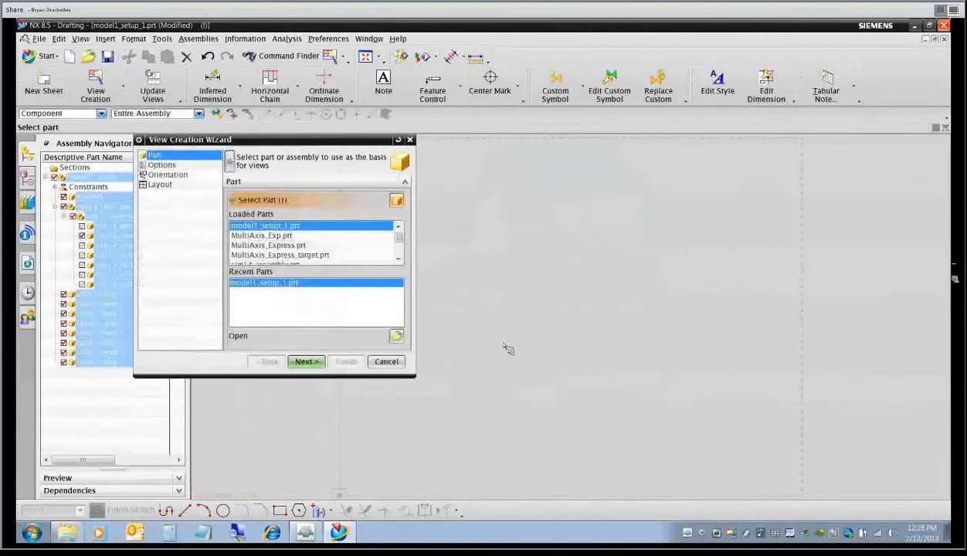
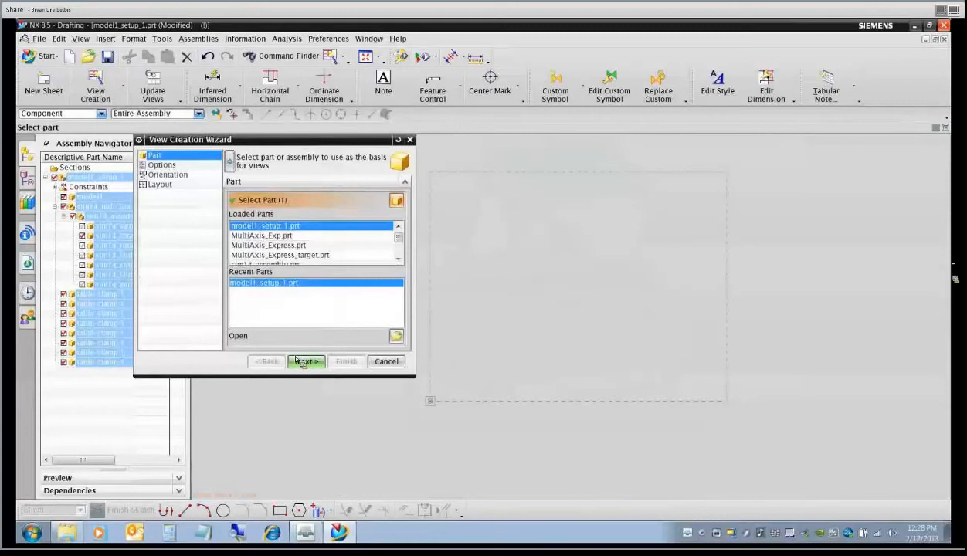
{"action": "left_click", "coordinate": [301, 362]}
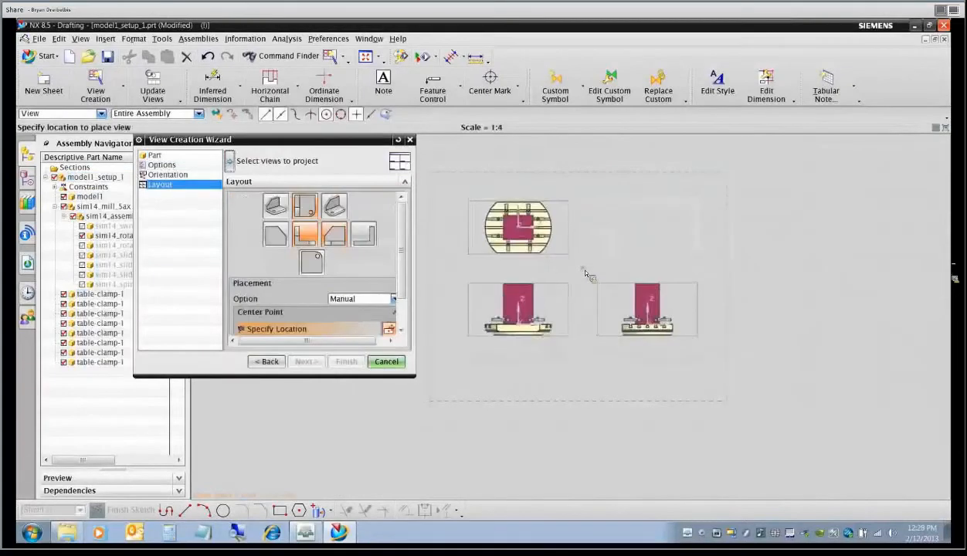
{"action": "left_click", "coordinate": [585, 273]}
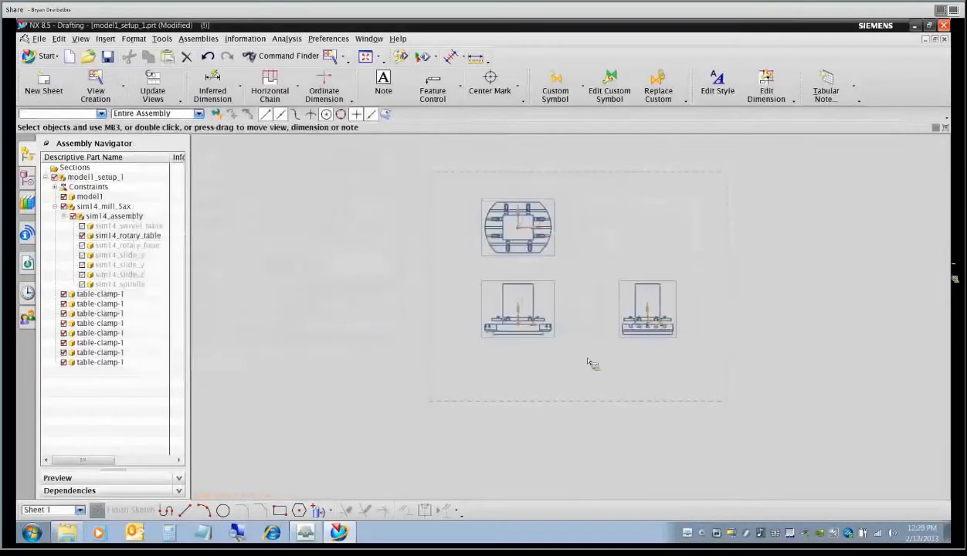
Dimension the rectangular stock's width in the top view with an inferred dimension placed above the view.
{"action": "scroll", "coordinate": [578, 280], "scroll_direction": "up", "scroll_amount": 1}
{"action": "middle_click_drag", "start_coordinate": [605, 281], "coordinate": [544, 333], "text": "shift"}
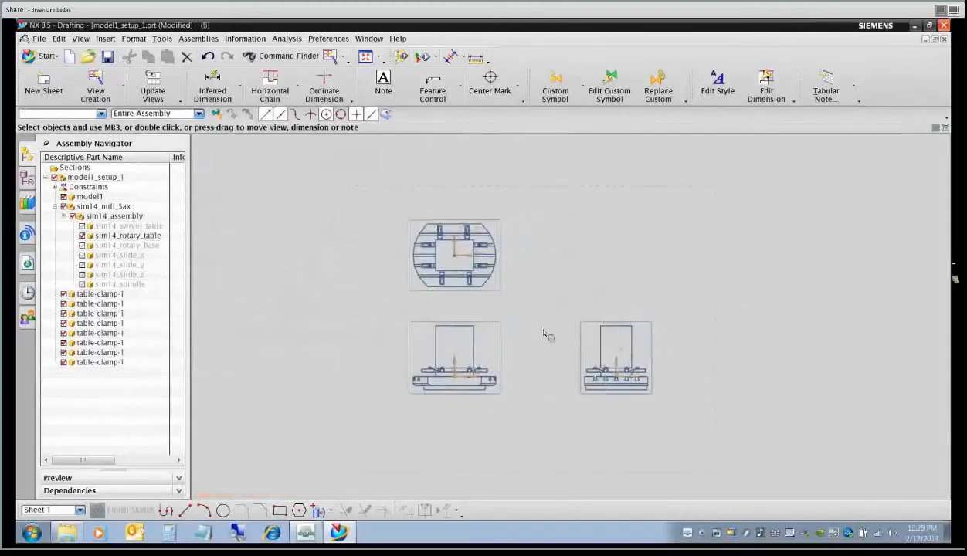
{"action": "scroll", "coordinate": [543, 340], "scroll_direction": "up", "scroll_amount": 1}
{"action": "left_click", "coordinate": [212, 85]}
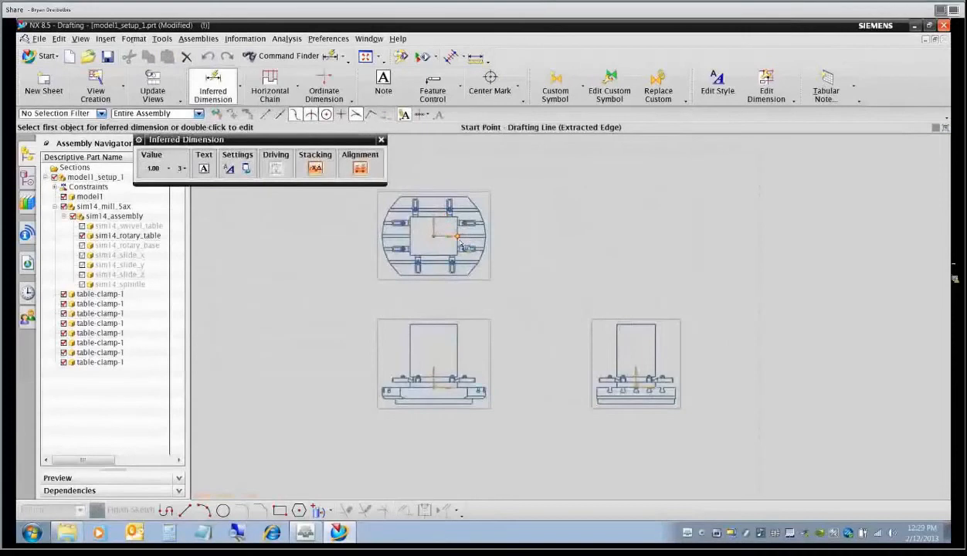
{"action": "scroll", "coordinate": [459, 244], "scroll_direction": "up", "scroll_amount": 1}
{"action": "middle_click_drag", "start_coordinate": [456, 241], "coordinate": [482, 297], "text": "shift"}
{"action": "scroll", "coordinate": [480, 295], "scroll_direction": "up", "scroll_amount": 1}
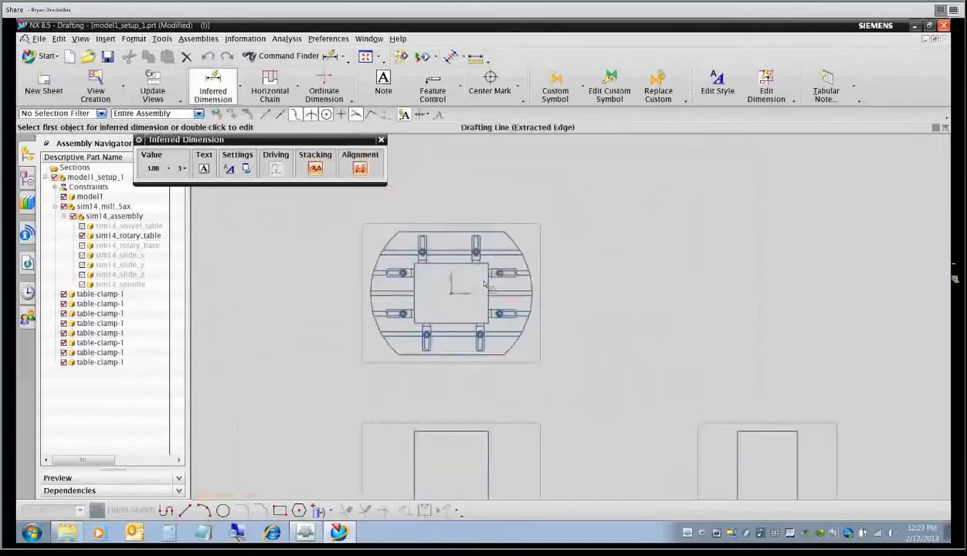
{"action": "left_click", "coordinate": [486, 286]}
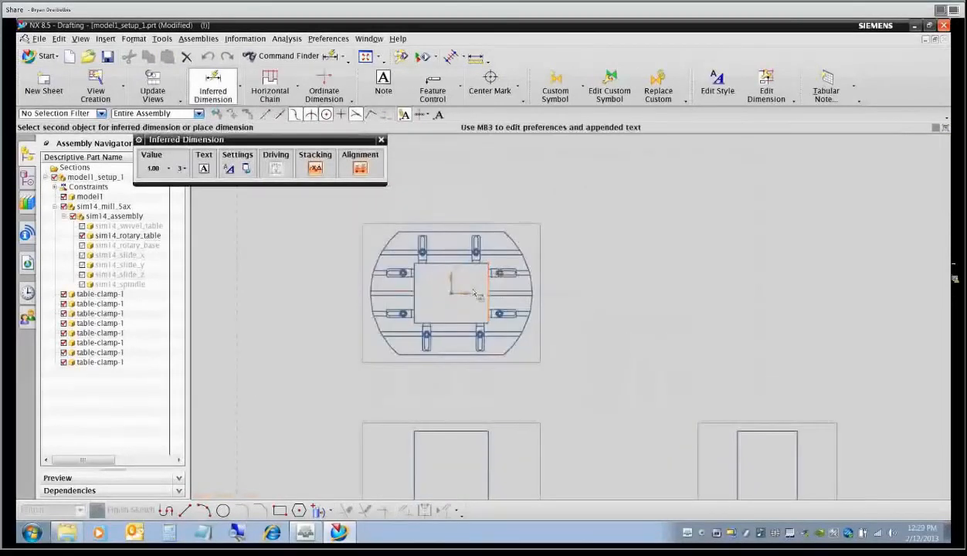
{"action": "left_click", "coordinate": [427, 284]}
{"action": "left_click", "coordinate": [445, 282]}
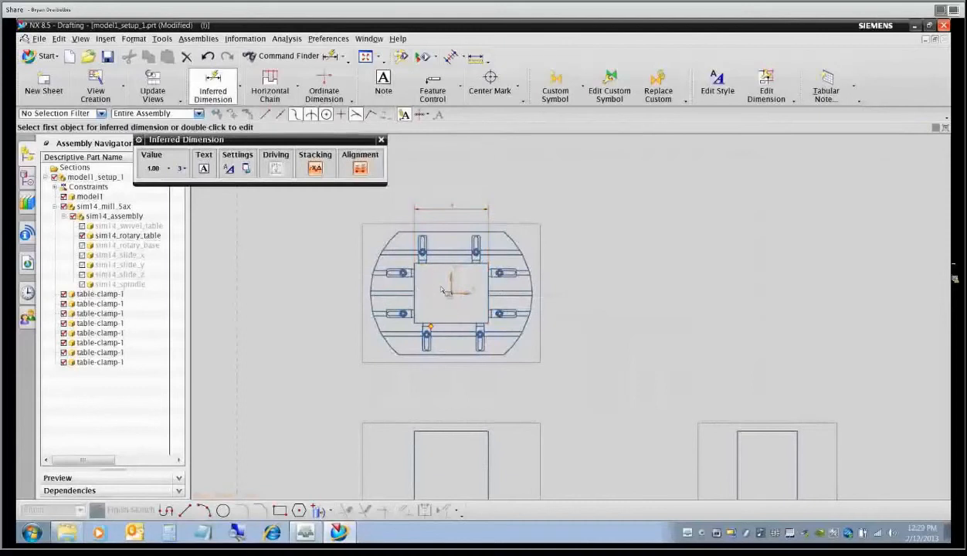
Dimension the stock's depth between its upper and lower edges in the top view, placed left of the table.
{"action": "left_click", "coordinate": [444, 323]}
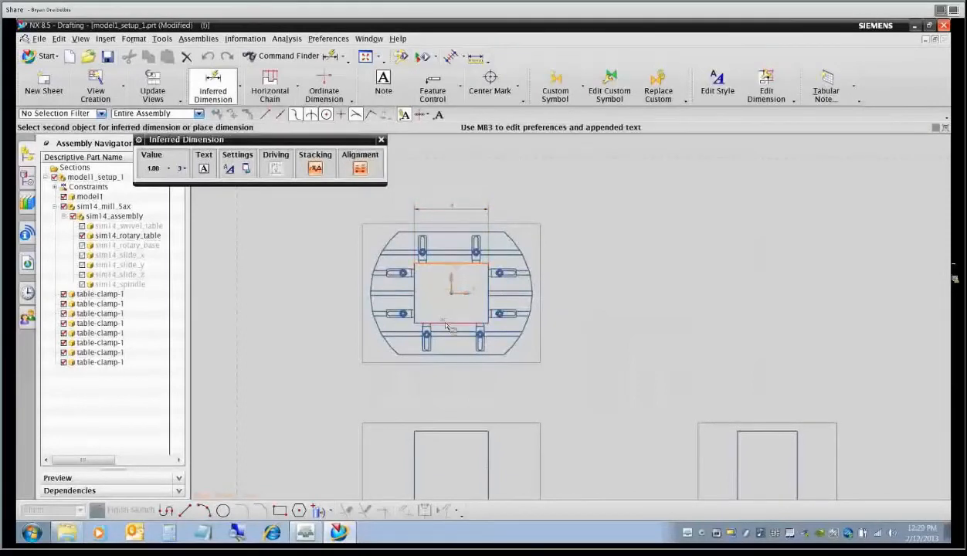
{"action": "left_click", "coordinate": [445, 325]}
{"action": "left_click", "coordinate": [325, 294]}
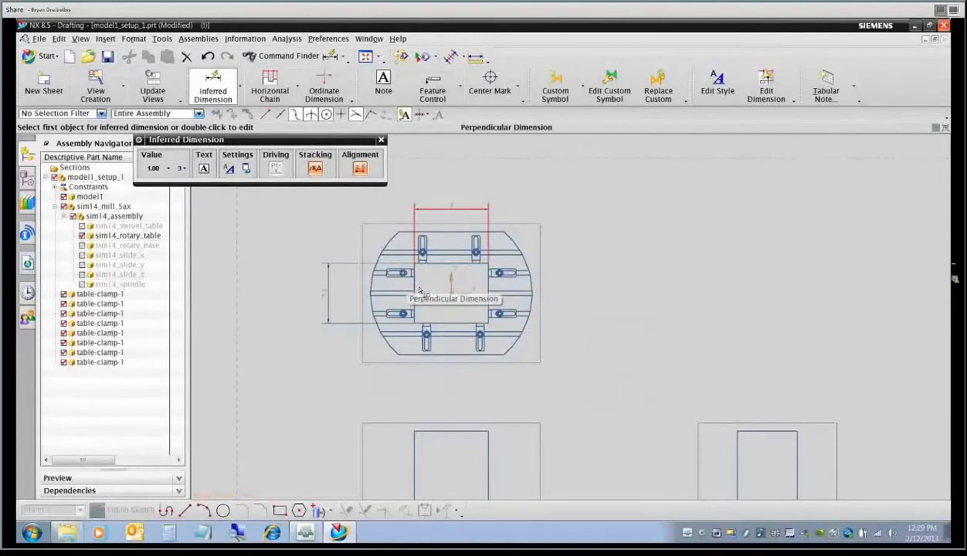
Dimension the horizontal distance from the rotary table's left rim to the stock's left edge in the top view.
{"action": "scroll", "coordinate": [424, 285], "scroll_direction": "up", "scroll_amount": 3}
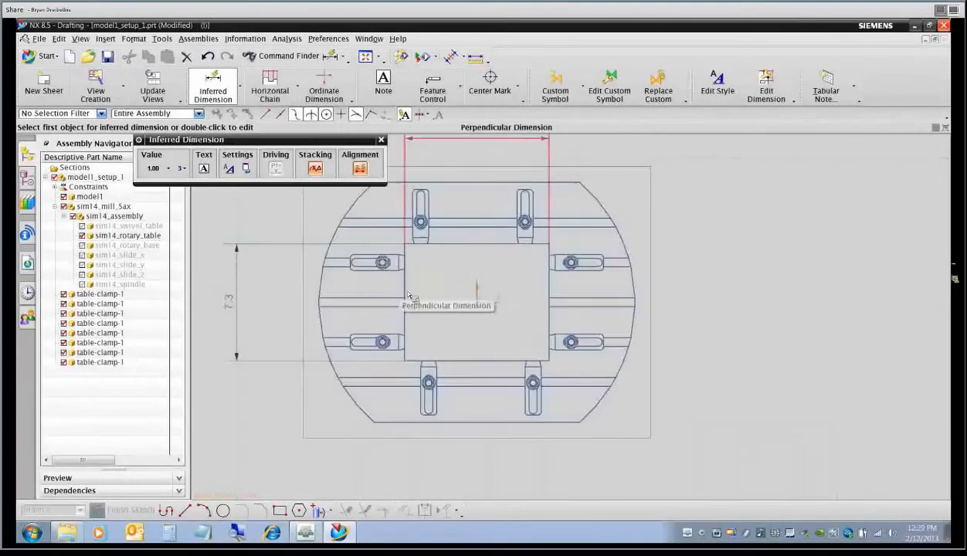
{"action": "left_click", "coordinate": [406, 294]}
{"action": "left_click", "coordinate": [320, 311]}
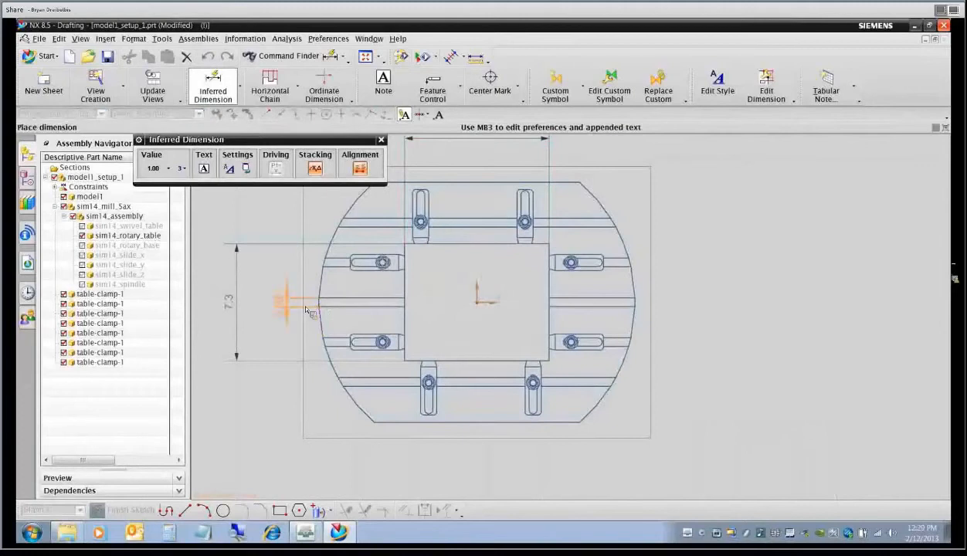
{"action": "left_click", "coordinate": [263, 305]}
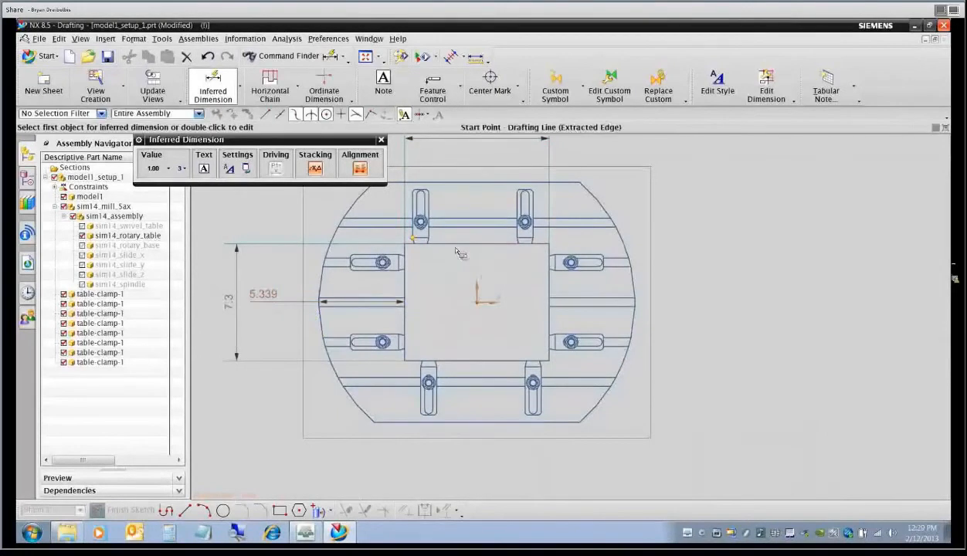
{"action": "left_click", "coordinate": [426, 245]}
{"action": "scroll", "coordinate": [383, 245], "scroll_direction": "up", "scroll_amount": 1}
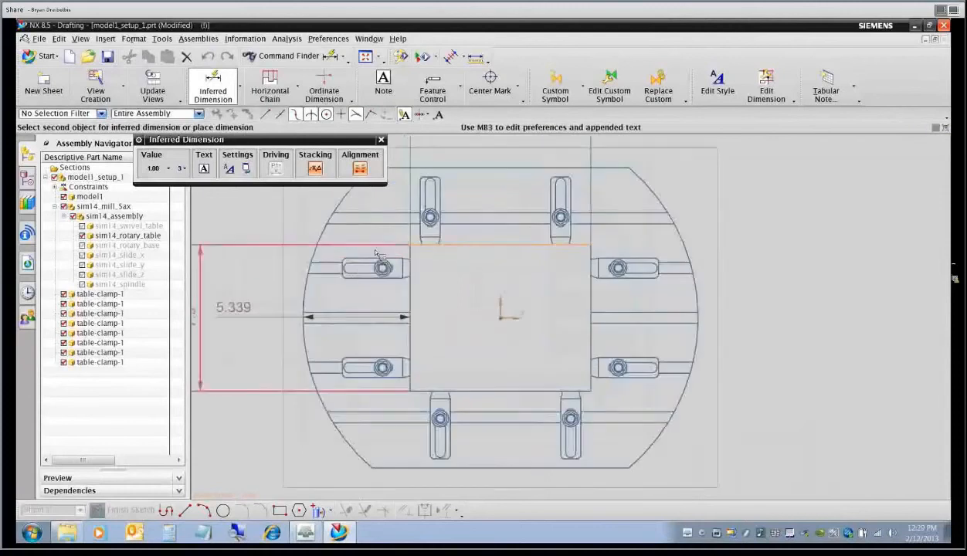
{"action": "left_click", "coordinate": [346, 260]}
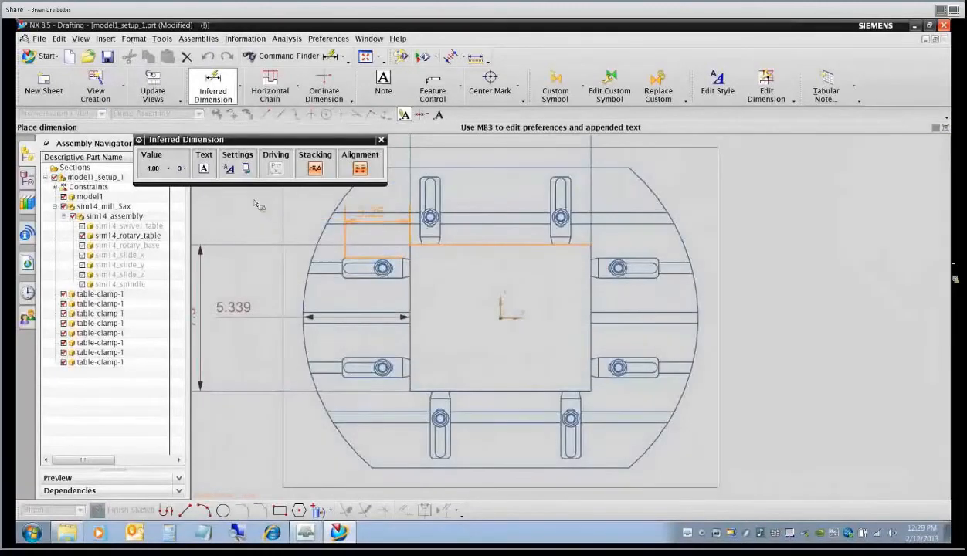
Add a vertical dimension from the stock's upper-left corner to the top edge of the upper-left clamp, placed outside the table.
{"action": "left_click", "coordinate": [240, 84]}
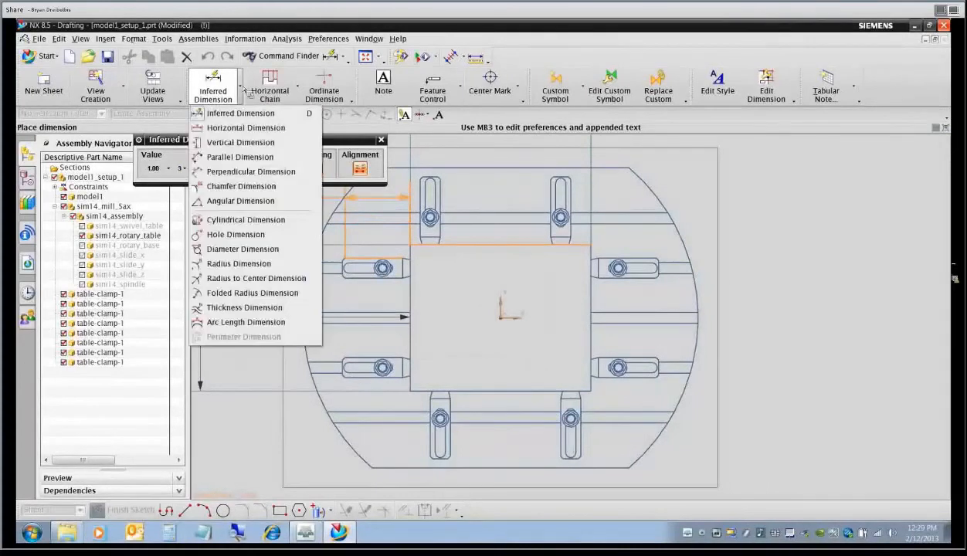
{"action": "left_click", "coordinate": [242, 143]}
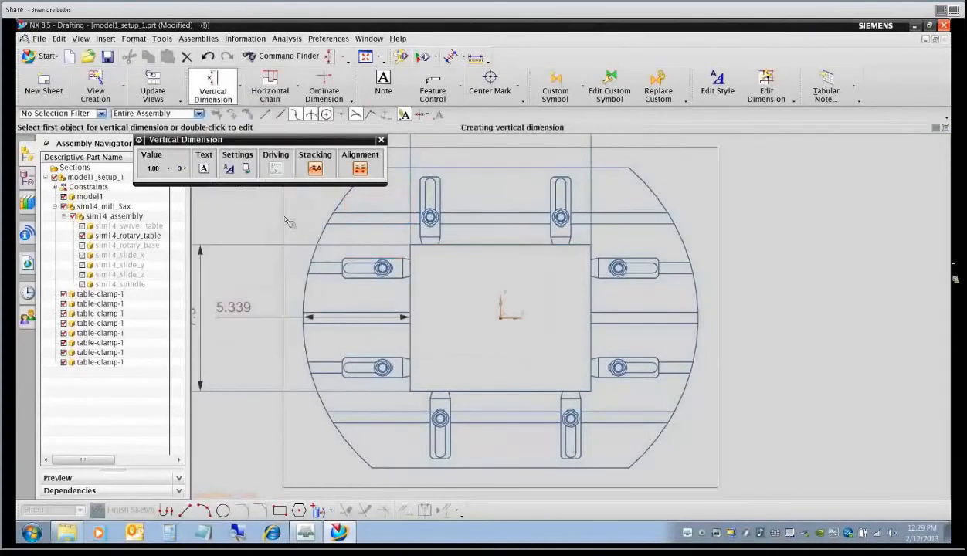
{"action": "left_click", "coordinate": [409, 245]}
{"action": "left_click", "coordinate": [387, 259]}
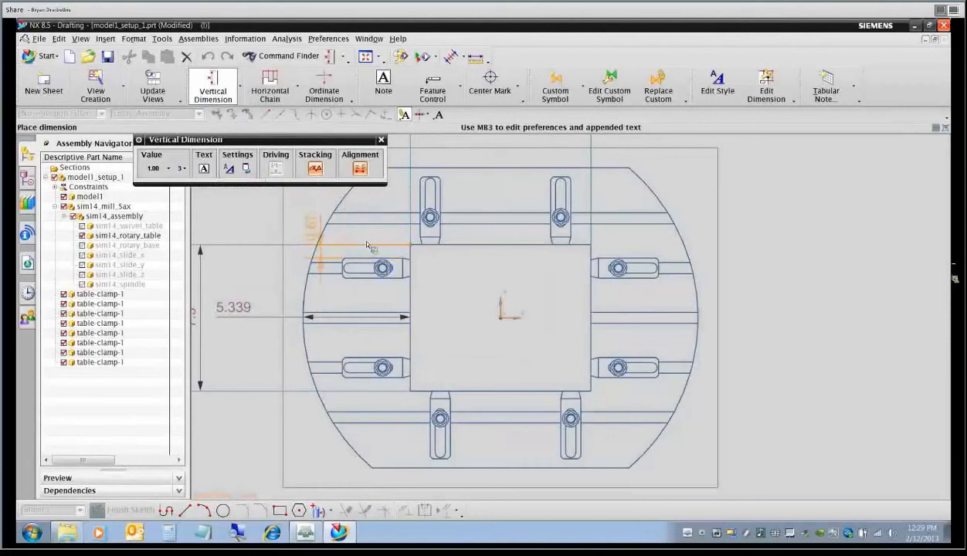
{"action": "left_click", "coordinate": [263, 220]}
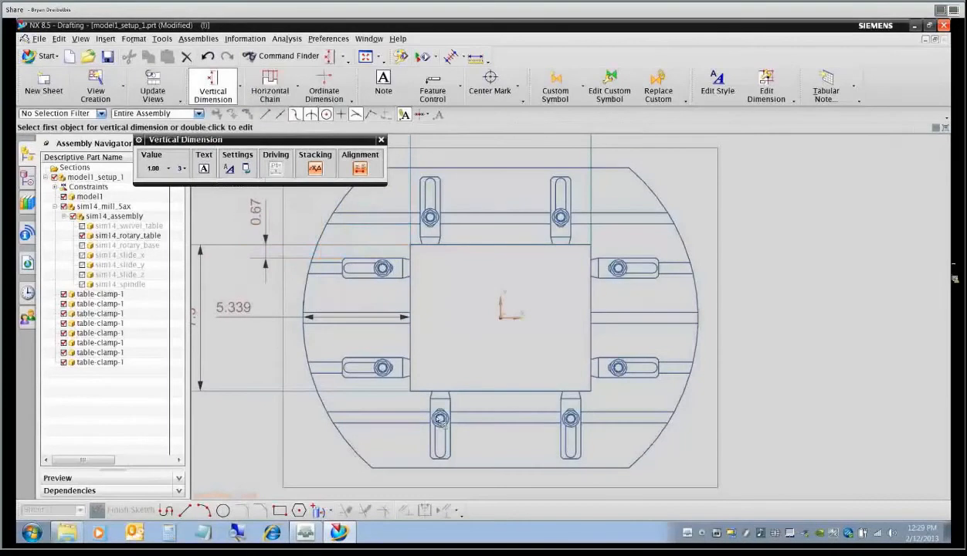
Add another vertical dimension in the top view, starting from the stock's lower edge.
{"action": "left_click", "coordinate": [469, 392]}
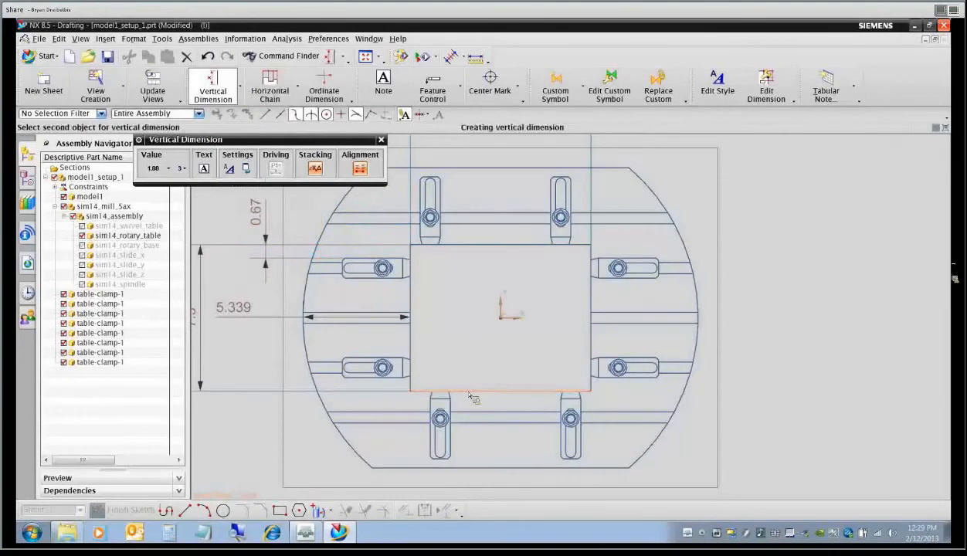
Add a vertical dimension in the top view between the block's lower edge and the lower side of the lower-left clamp.
{"action": "left_click", "coordinate": [366, 379]}
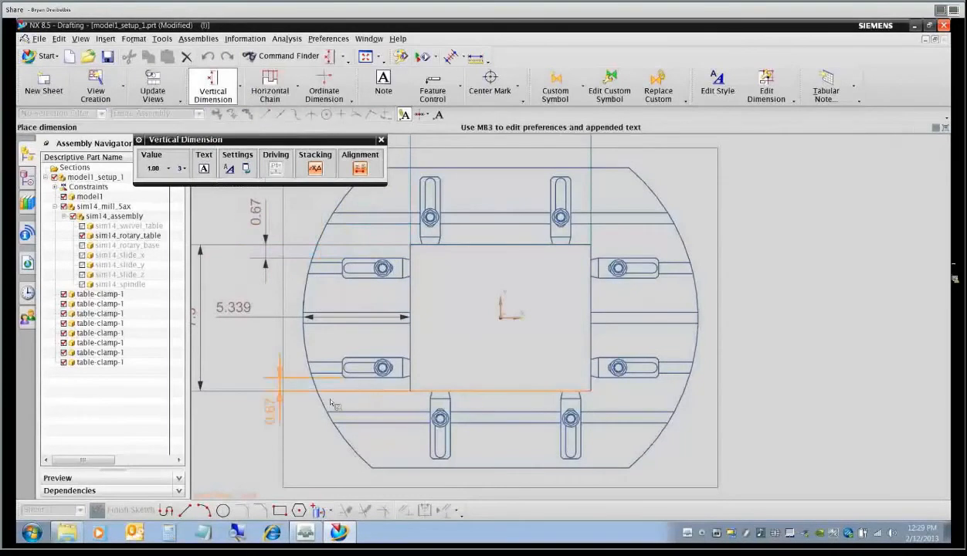
{"action": "left_click", "coordinate": [247, 432]}
{"action": "scroll", "coordinate": [424, 354], "scroll_direction": "down", "scroll_amount": 1}
{"action": "key", "text": "Escape"}
Add a vertical dimension in the front view from the block's top edge down to the rotary table's top surface.
{"action": "scroll", "coordinate": [424, 354], "scroll_direction": "down", "scroll_amount": 1}
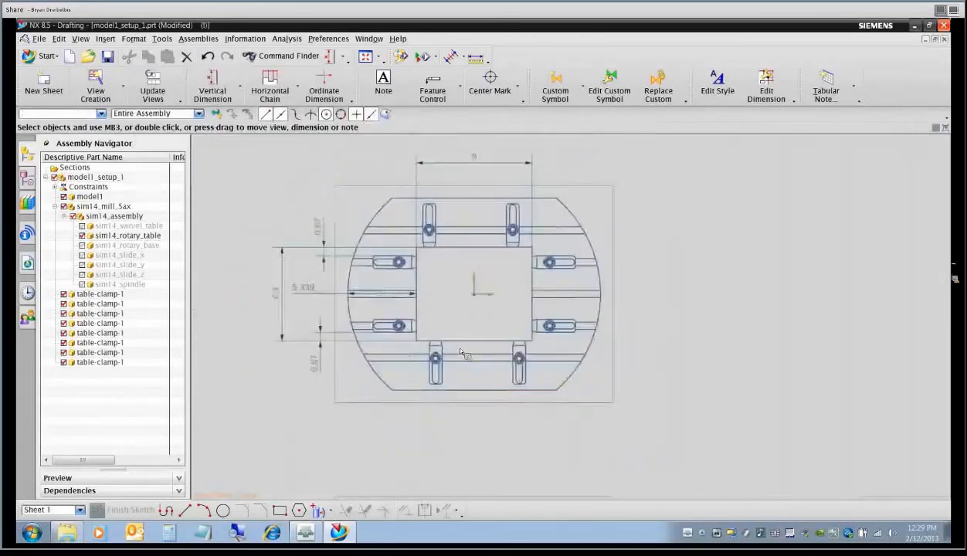
{"action": "scroll", "coordinate": [477, 333], "scroll_direction": "down", "scroll_amount": 1}
{"action": "middle_click_drag", "start_coordinate": [475, 328], "coordinate": [471, 292], "text": "shift"}
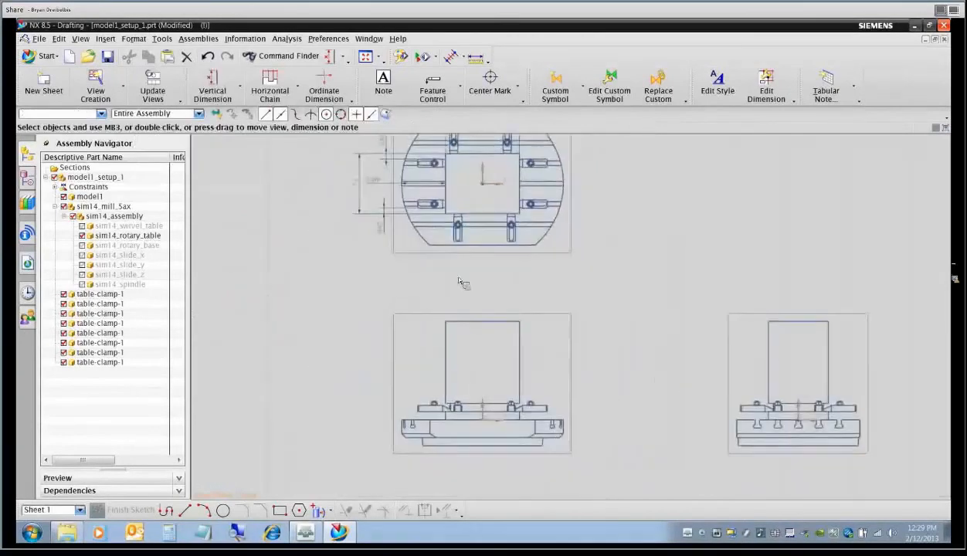
{"action": "left_click", "coordinate": [213, 92]}
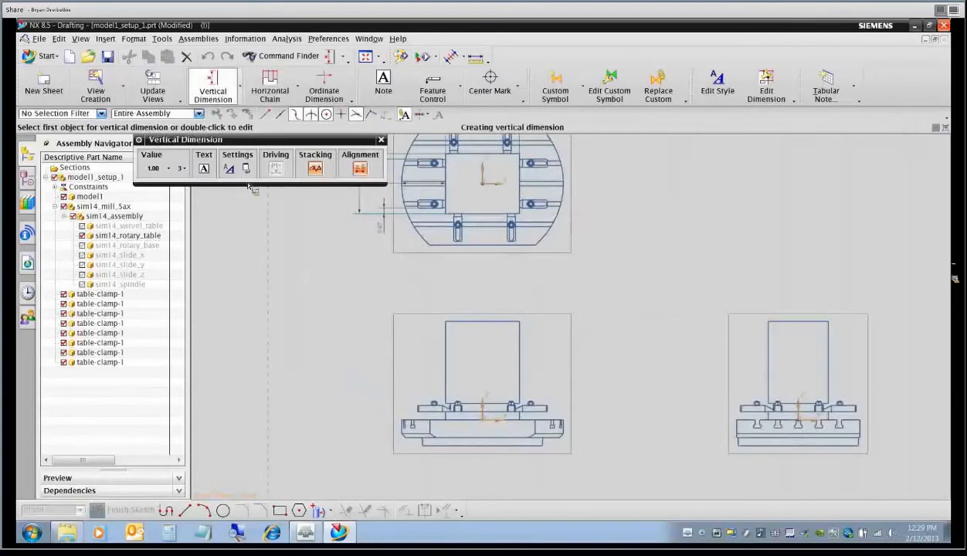
{"action": "left_click", "coordinate": [468, 322]}
{"action": "scroll", "coordinate": [475, 380], "scroll_direction": "up", "scroll_amount": 1}
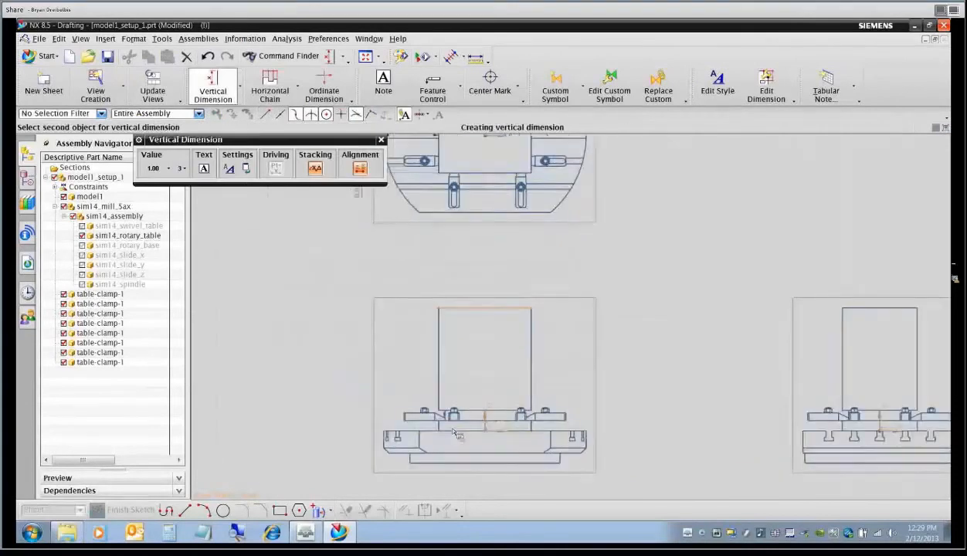
{"action": "left_click", "coordinate": [451, 432]}
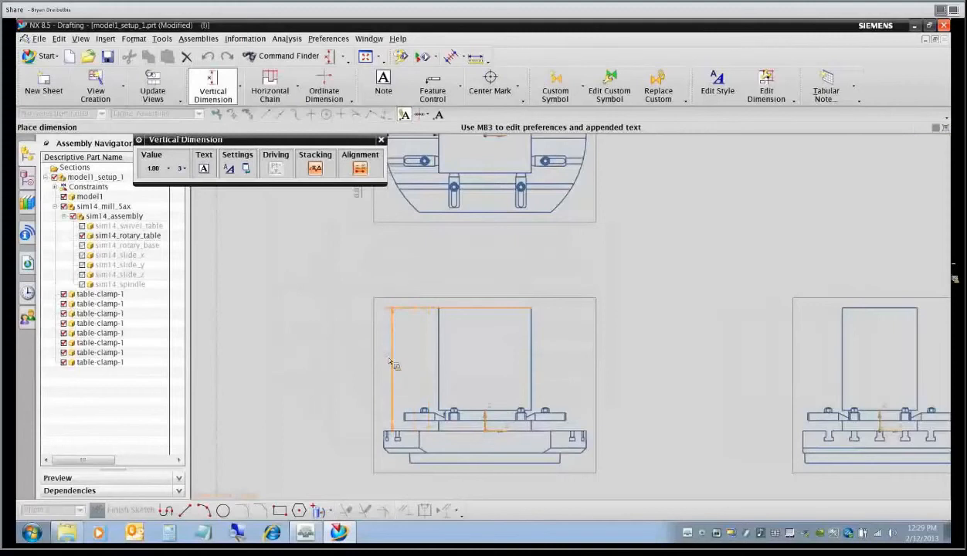
{"action": "left_click", "coordinate": [388, 356]}
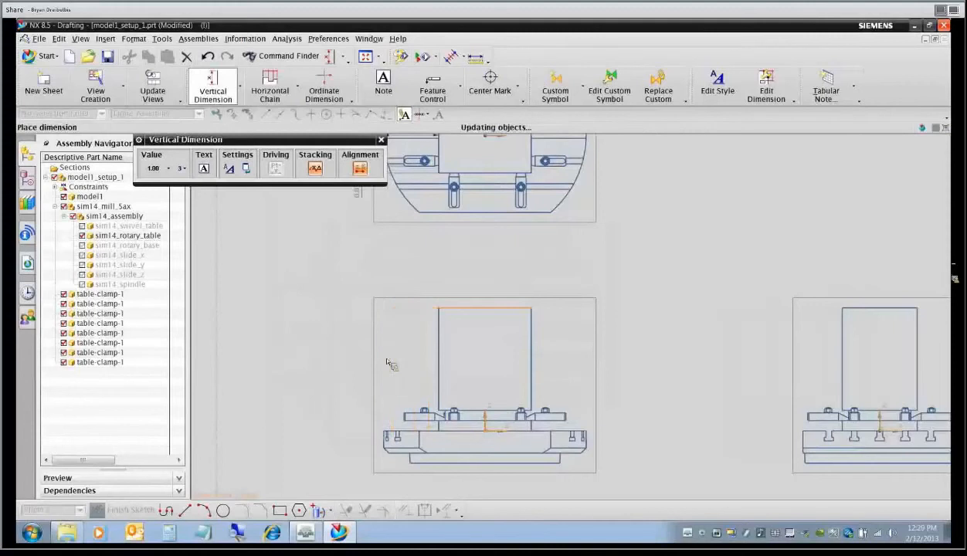
Add an inferred dimension for the block's width above the front view.
{"action": "left_click", "coordinate": [237, 90]}
{"action": "left_click", "coordinate": [239, 91]}
{"action": "left_click", "coordinate": [224, 111]}
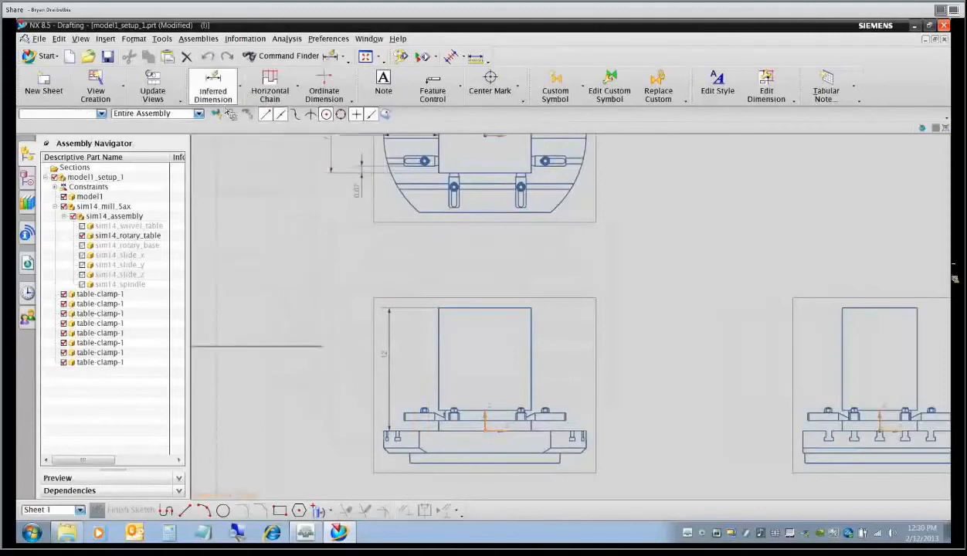
{"action": "left_click", "coordinate": [441, 338]}
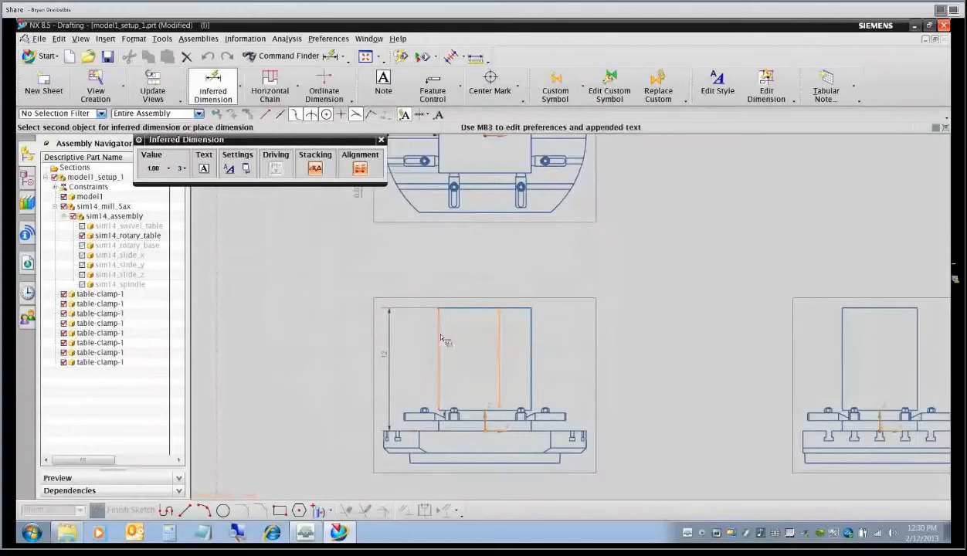
{"action": "left_click", "coordinate": [517, 333]}
{"action": "left_click", "coordinate": [495, 281]}
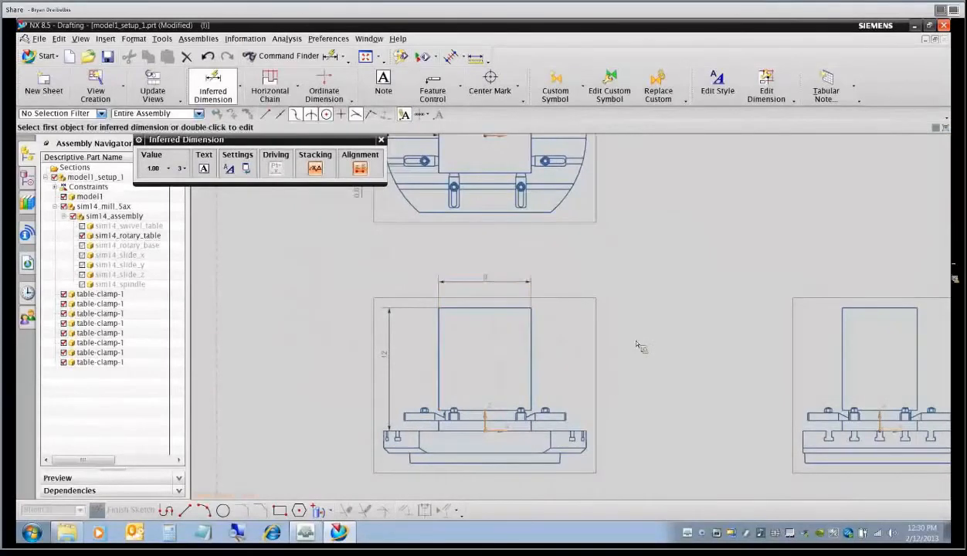
Add an inferred dimension for the block's width above the side view.
{"action": "middle_click_drag", "start_coordinate": [686, 304], "coordinate": [545, 326], "text": "shift"}
{"action": "left_click", "coordinate": [714, 344]}
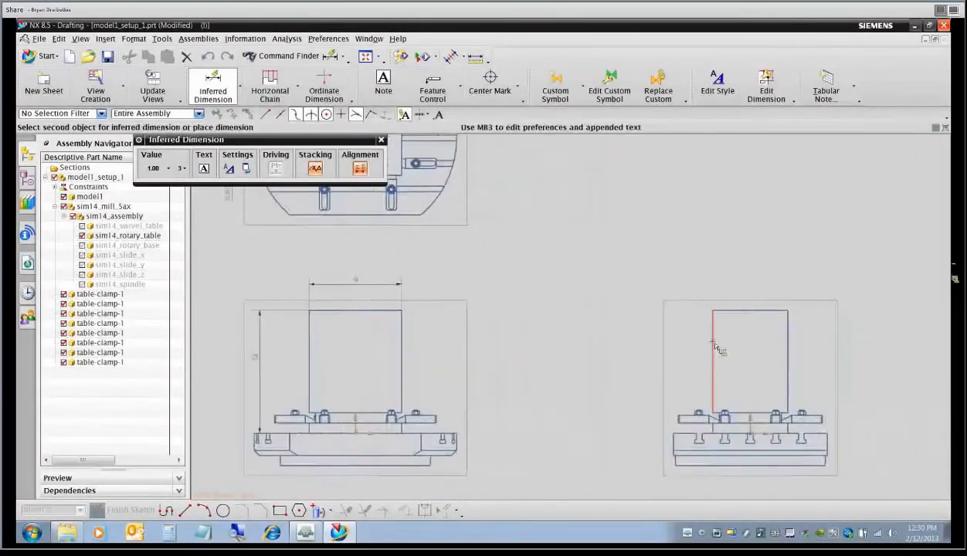
{"action": "left_click", "coordinate": [787, 349]}
{"action": "left_click", "coordinate": [729, 290]}
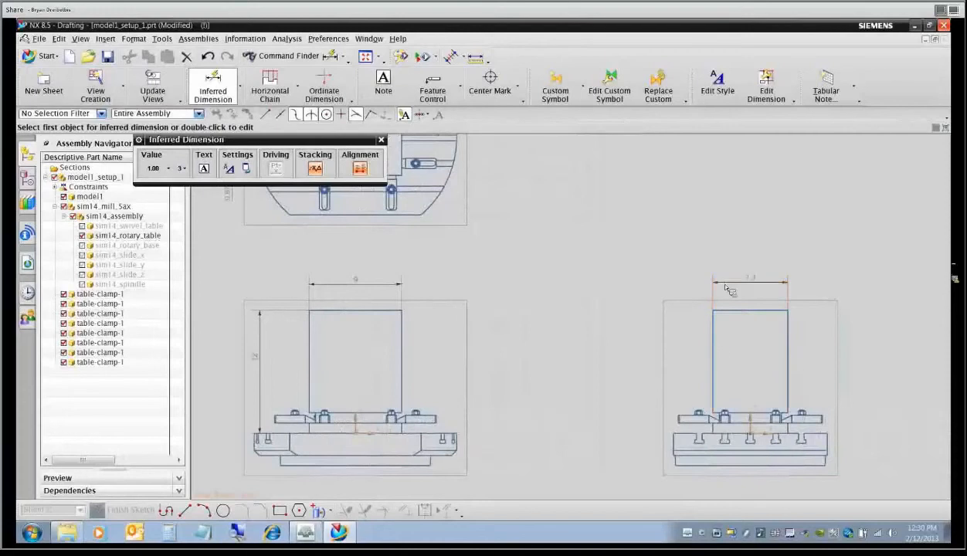
Turn on layer 256 to display the drawing sheet's border and title block, and end dimensioning.
{"action": "scroll", "coordinate": [620, 330], "scroll_direction": "down", "scroll_amount": 2}
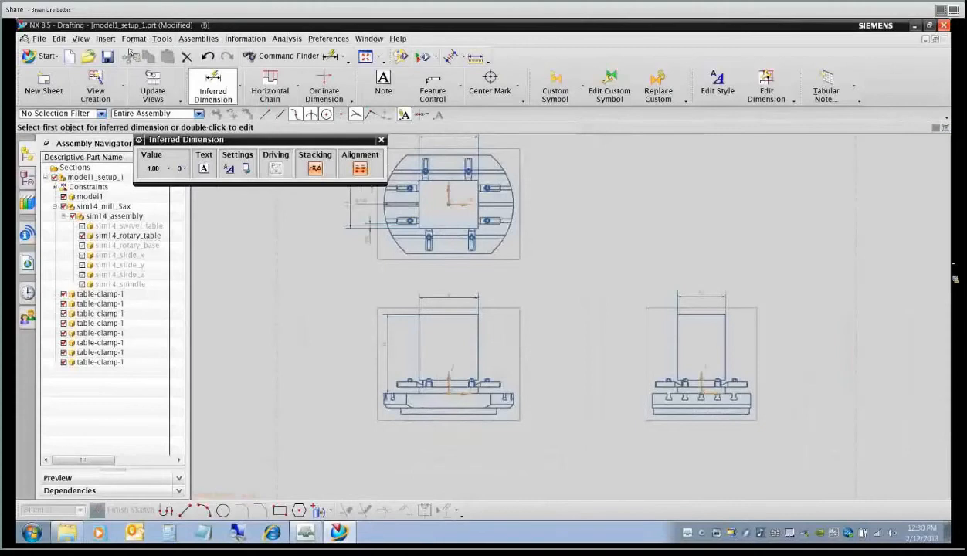
{"action": "left_click", "coordinate": [152, 53]}
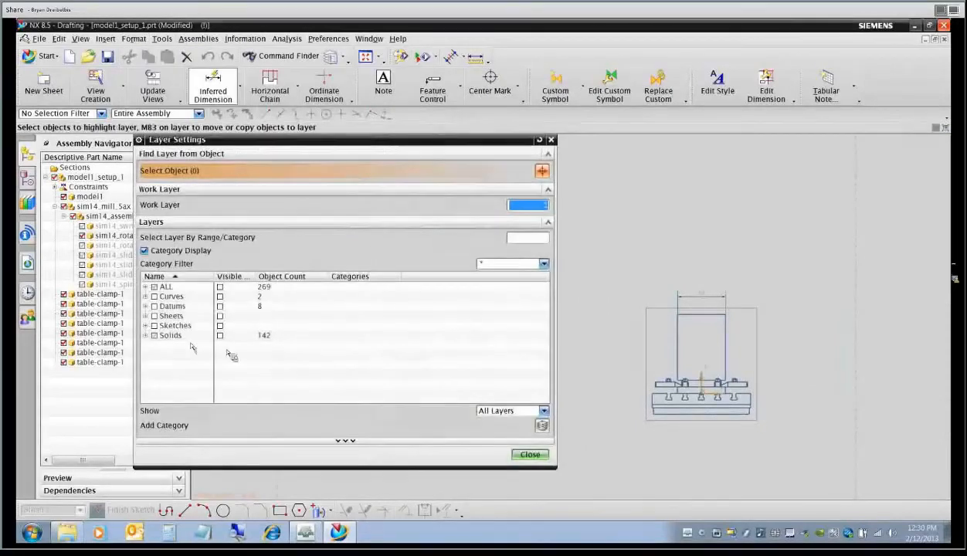
{"action": "left_click", "coordinate": [146, 288]}
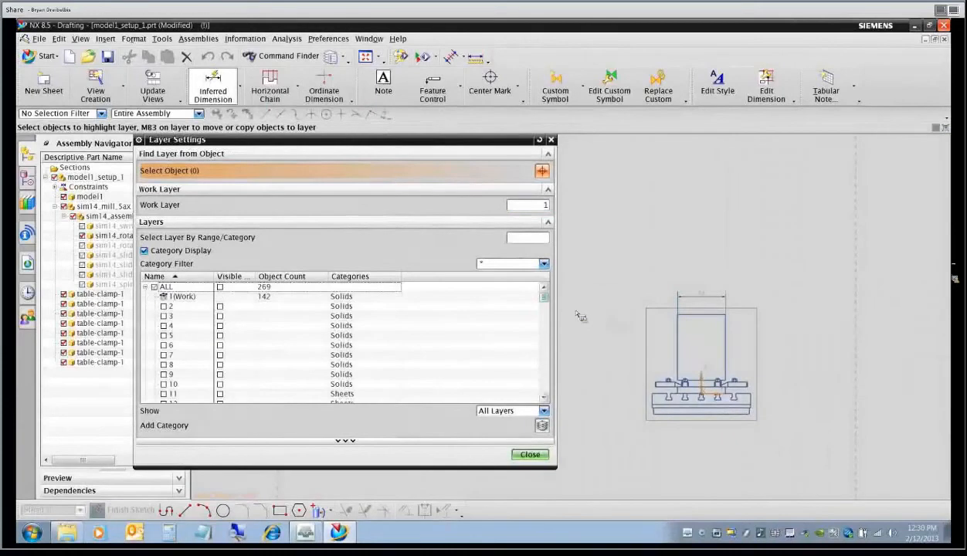
{"action": "left_click_drag", "start_coordinate": [544, 292], "coordinate": [553, 412]}
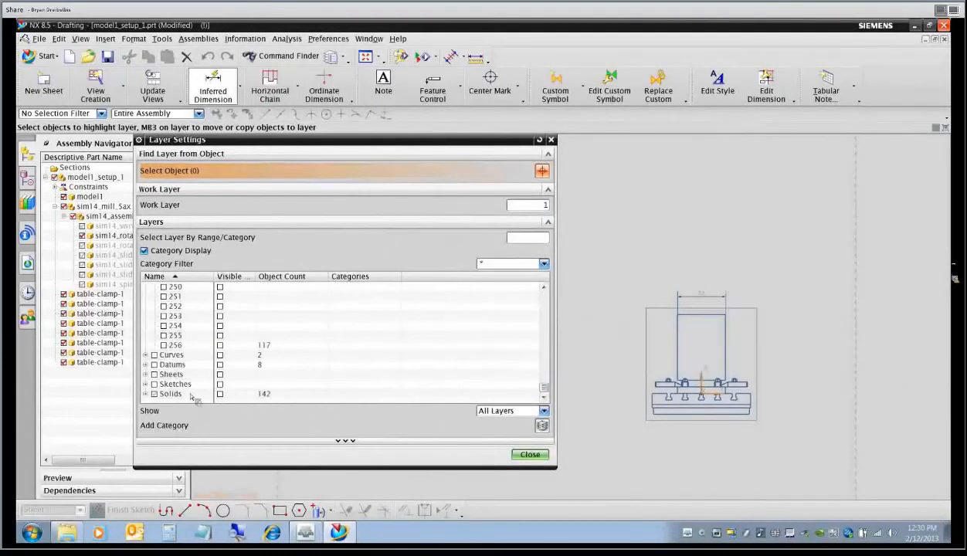
{"action": "left_click", "coordinate": [173, 345]}
{"action": "left_click", "coordinate": [530, 454]}
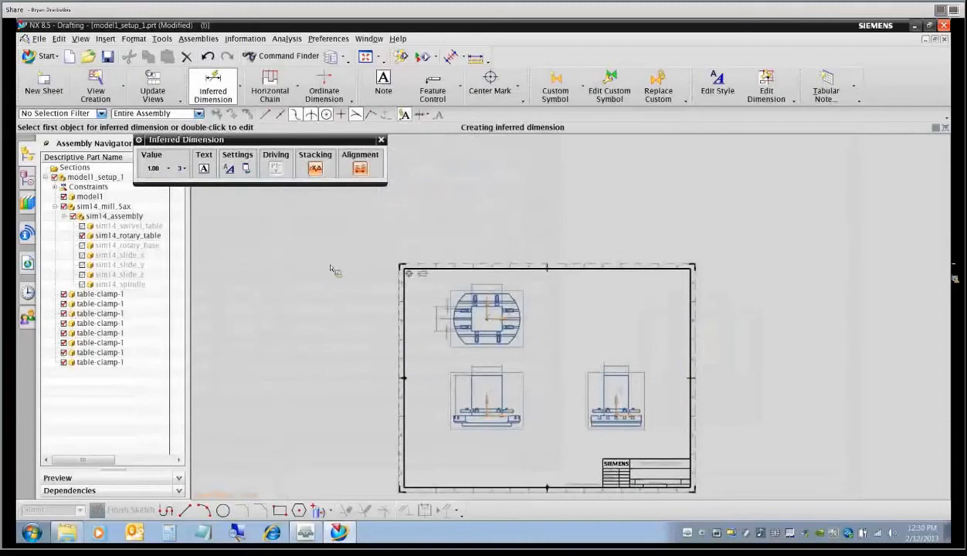
{"action": "scroll", "coordinate": [340, 267], "scroll_direction": "up", "scroll_amount": 1}
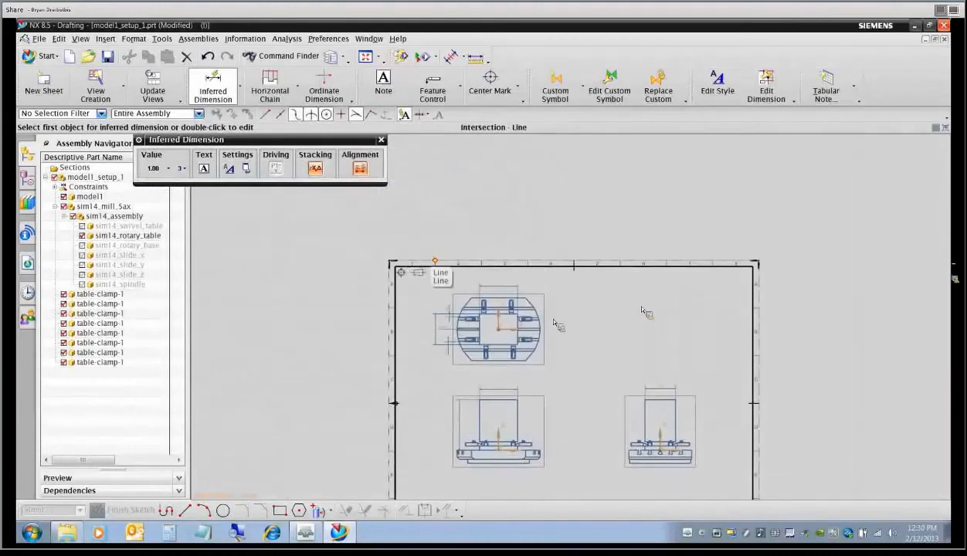
{"action": "middle_click_drag", "start_coordinate": [249, 302], "coordinate": [245, 232], "text": "shift"}
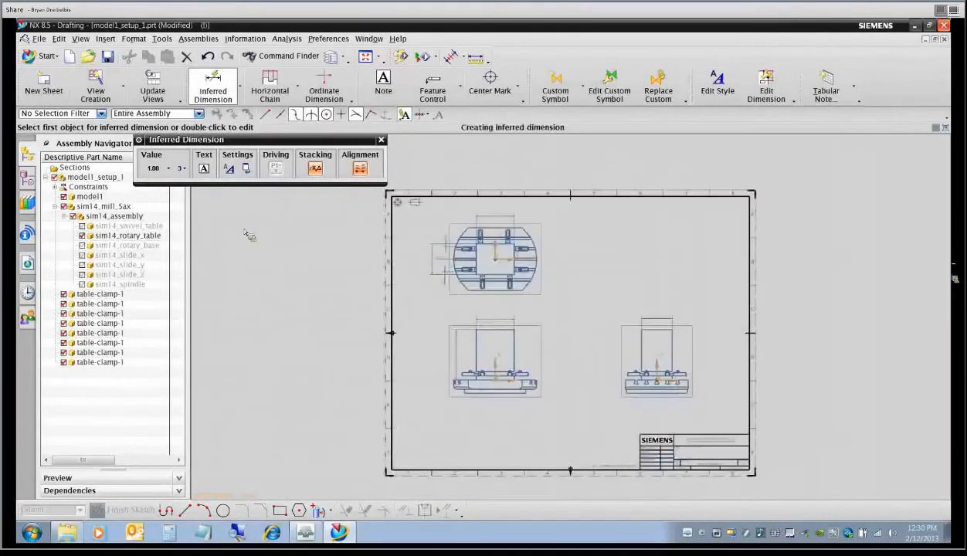
{"action": "key", "text": "Escape"}
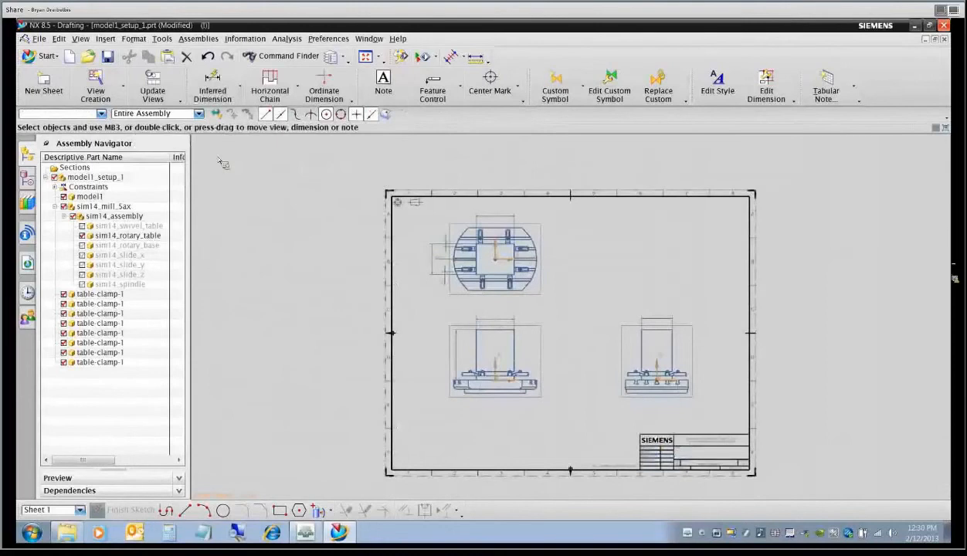
Switch the setup part from Drafting to the Manufacturing application.
{"action": "left_click", "coordinate": [47, 57]}
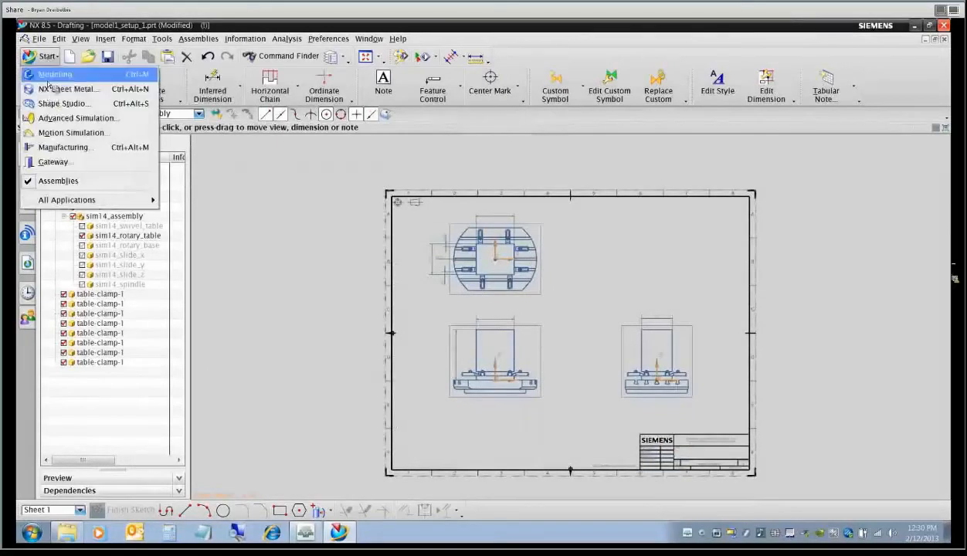
{"action": "left_click", "coordinate": [63, 146]}
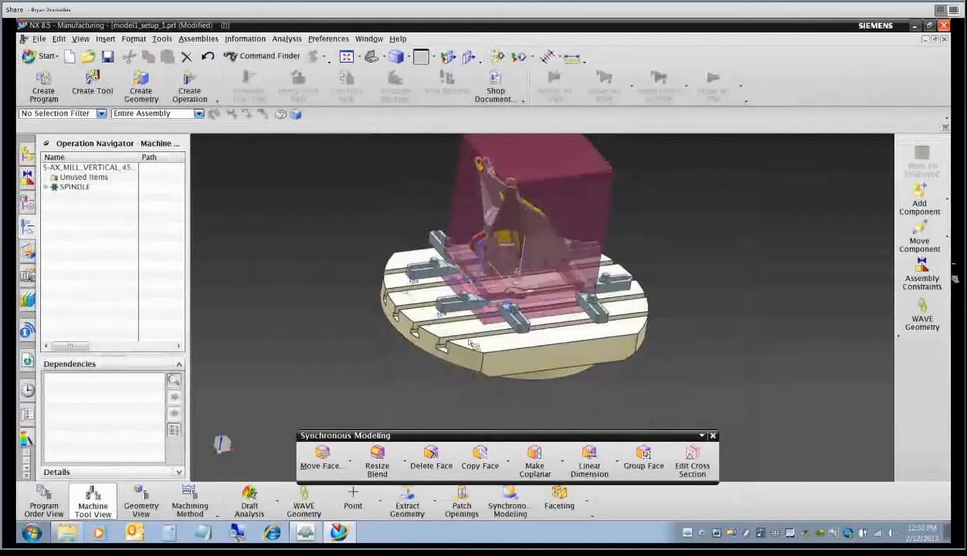
{"action": "middle_click_drag", "start_coordinate": [435, 303], "coordinate": [447, 288]}
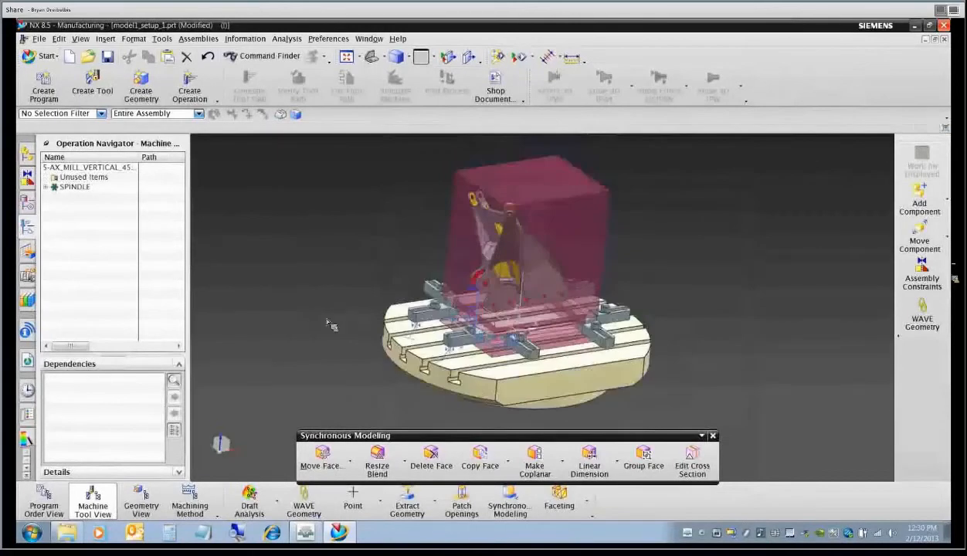
Hide the machine, clamps and all other components of model1_setup_1, leaving only the model1 component shown.
{"action": "left_click", "coordinate": [27, 176]}
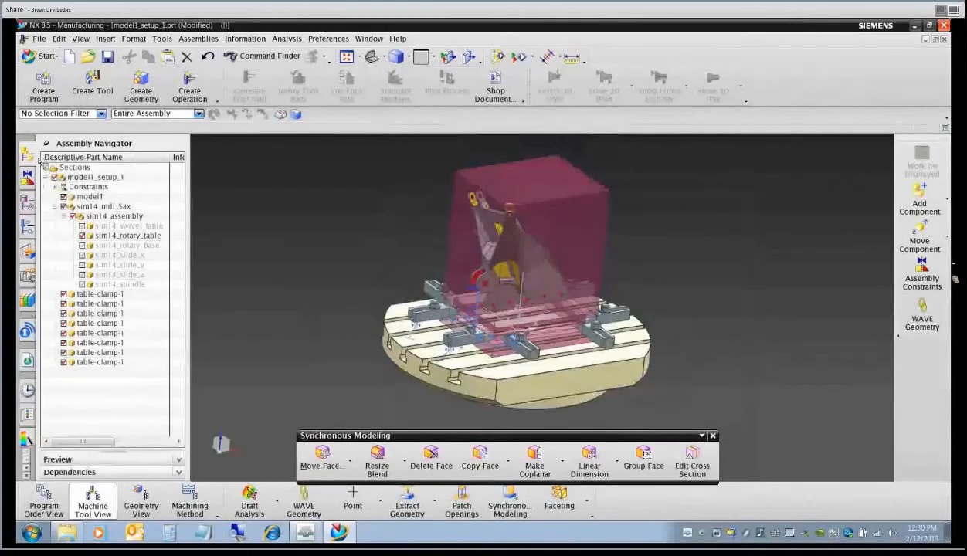
{"action": "left_click", "coordinate": [64, 208]}
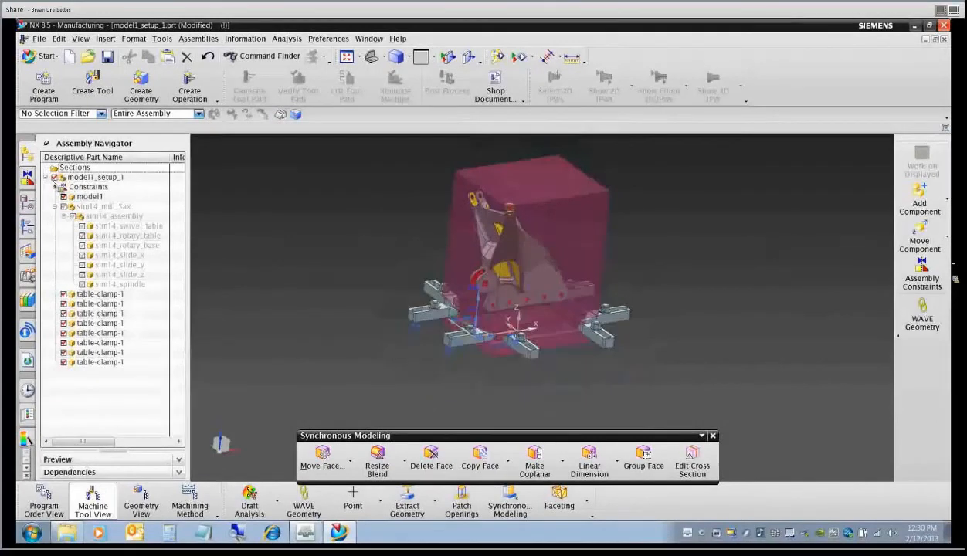
{"action": "left_click", "coordinate": [54, 177]}
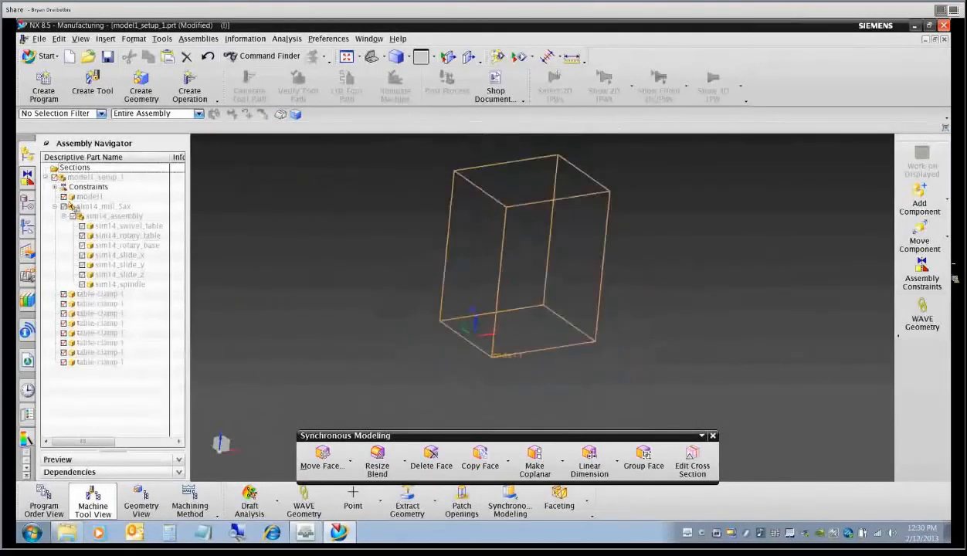
{"action": "left_click", "coordinate": [63, 197]}
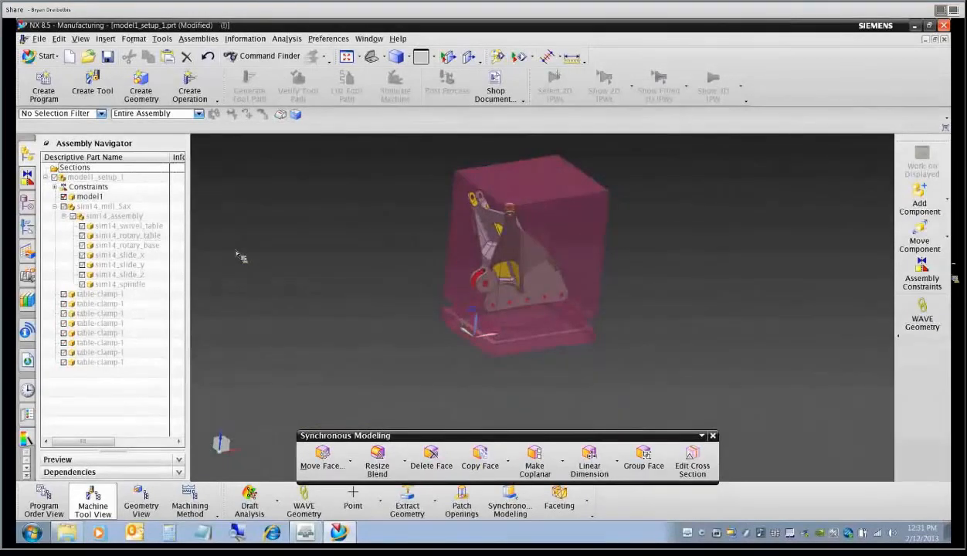
Hide the transparent stock block around the part, using the Solid Body selection filter.
{"action": "key", "text": "ctrl+b"}
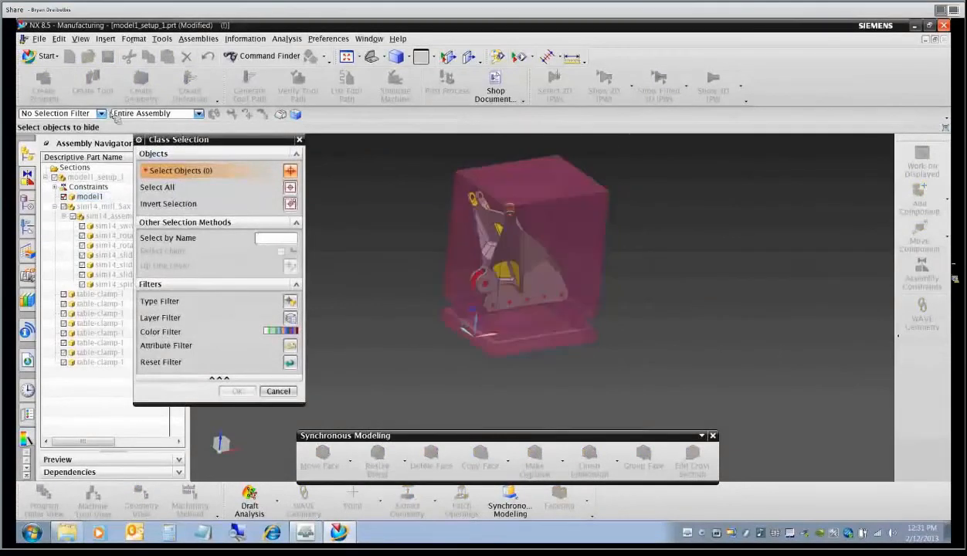
{"action": "left_click", "coordinate": [100, 113]}
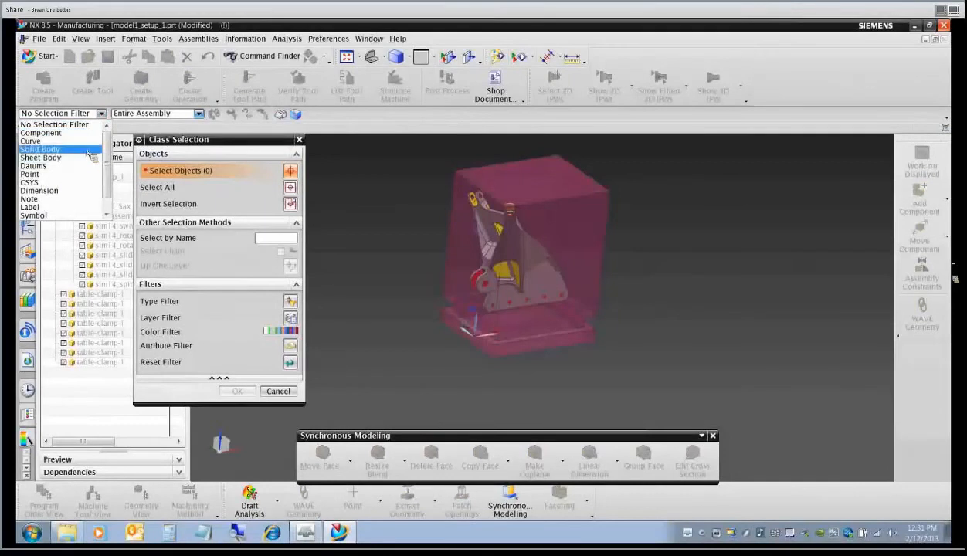
{"action": "left_click", "coordinate": [89, 149]}
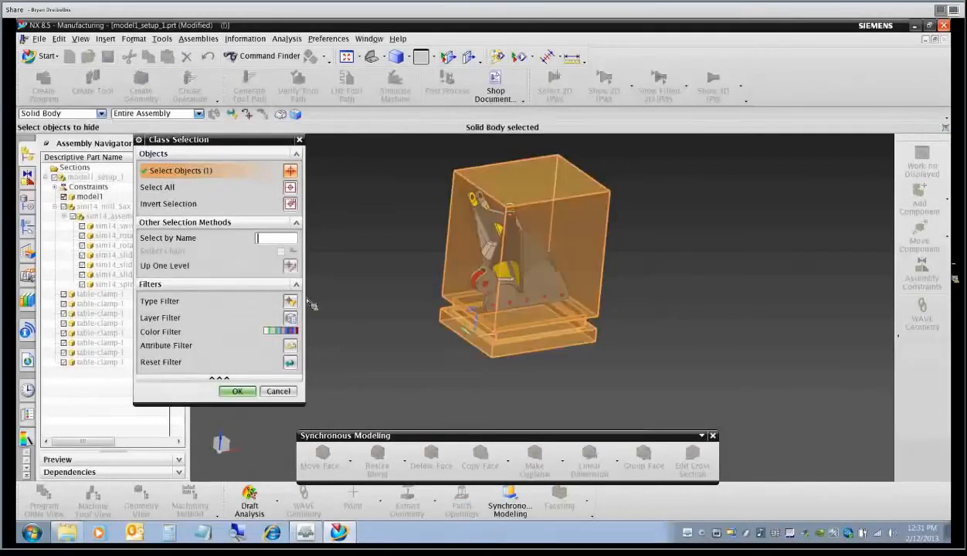
{"action": "left_click", "coordinate": [237, 391]}
Examine the isolated model1 part from several angles and look through the Move Face and Resize Blend command variants of Synchronous Modeling.
{"action": "middle_click_drag", "start_coordinate": [541, 338], "coordinate": [568, 265]}
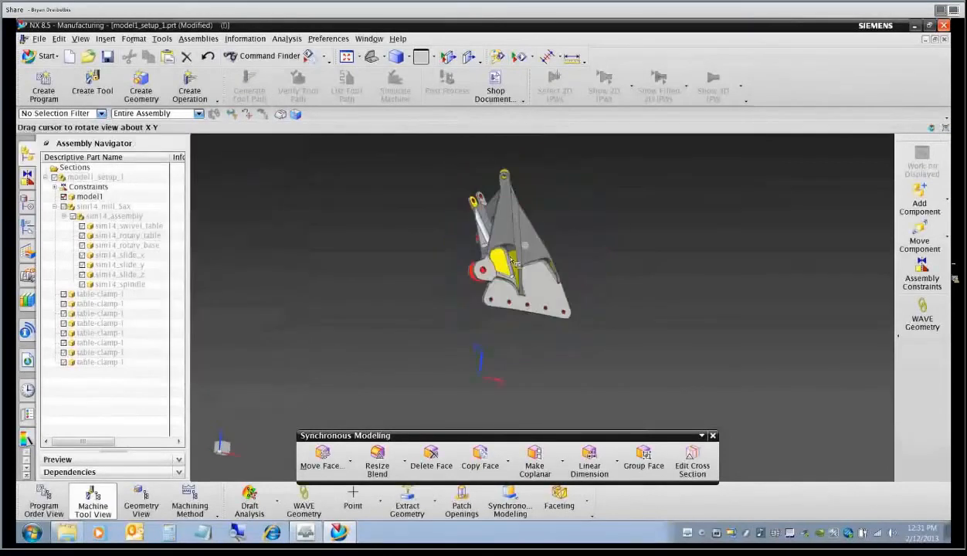
{"action": "middle_click_drag", "start_coordinate": [592, 195], "coordinate": [482, 284]}
{"action": "scroll", "coordinate": [496, 294], "scroll_direction": "up", "scroll_amount": 1}
{"action": "scroll", "coordinate": [494, 295], "scroll_direction": "down", "scroll_amount": 1}
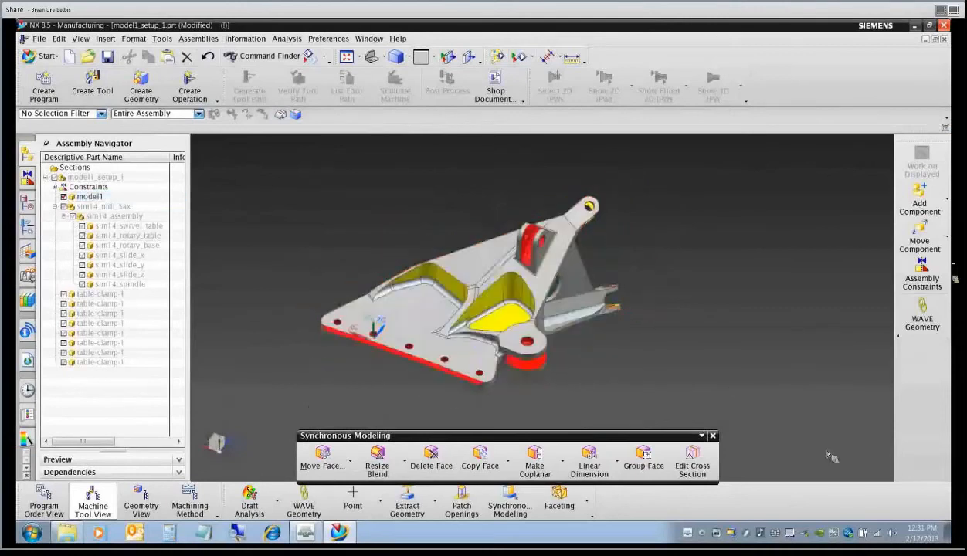
{"action": "middle_click_drag", "start_coordinate": [547, 334], "coordinate": [519, 342]}
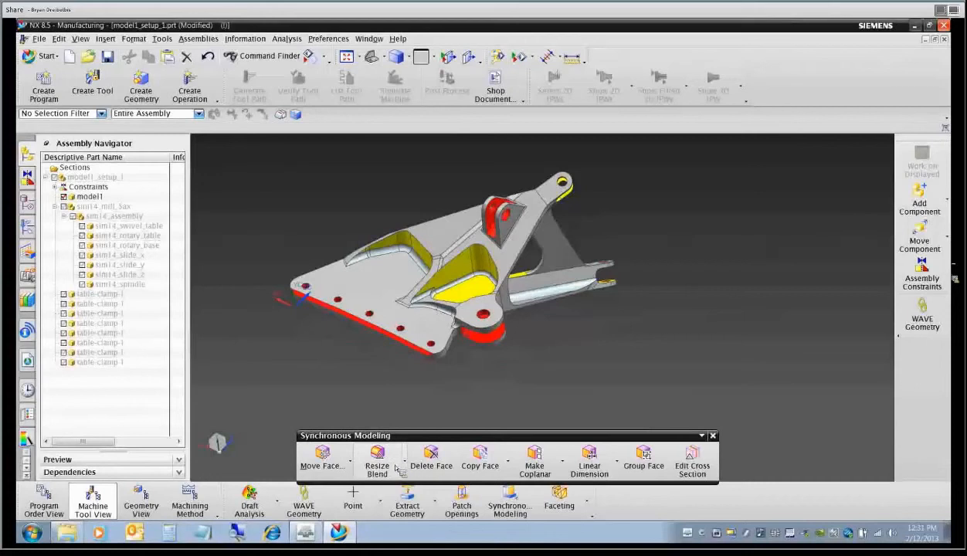
{"action": "left_click_drag", "start_coordinate": [452, 432], "coordinate": [448, 411]}
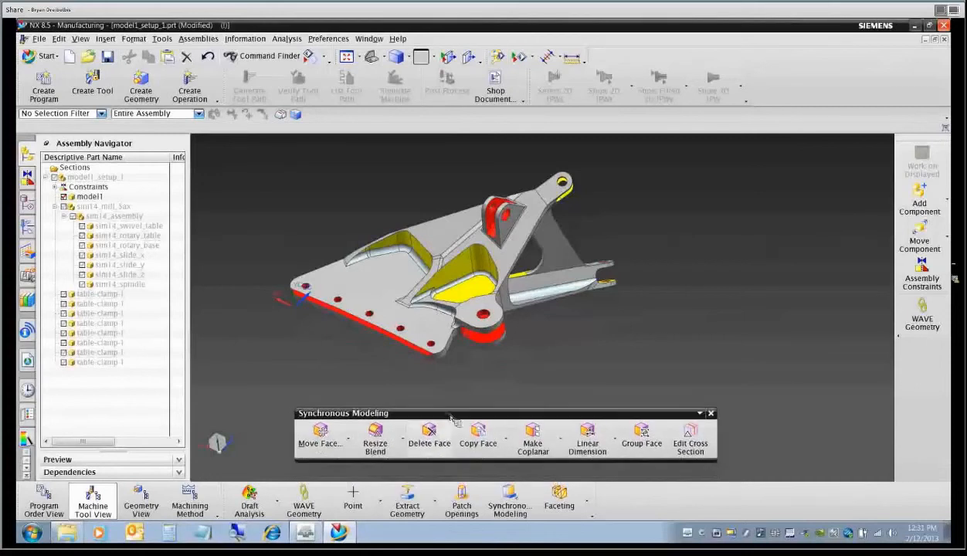
{"action": "left_click", "coordinate": [350, 440]}
{"action": "left_click", "coordinate": [403, 440]}
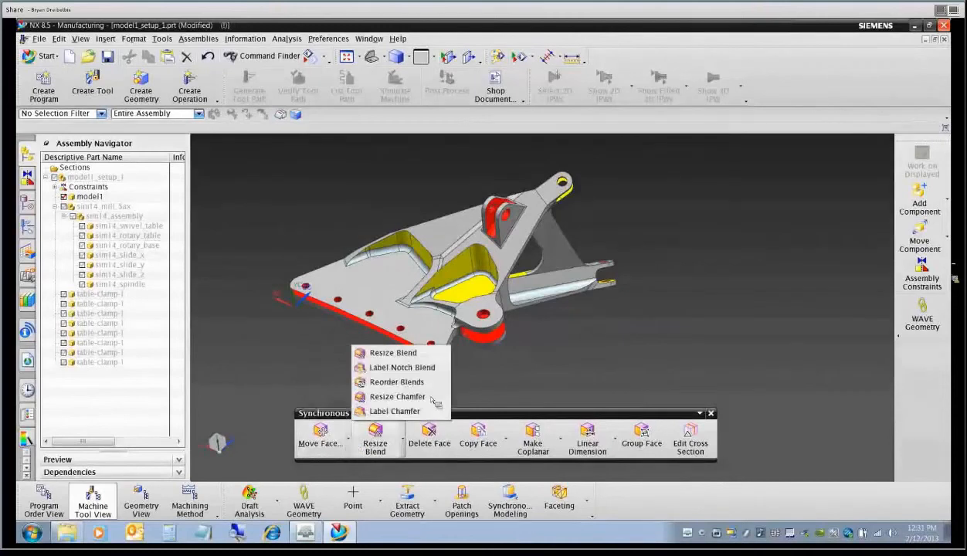
{"action": "left_click", "coordinate": [289, 415]}
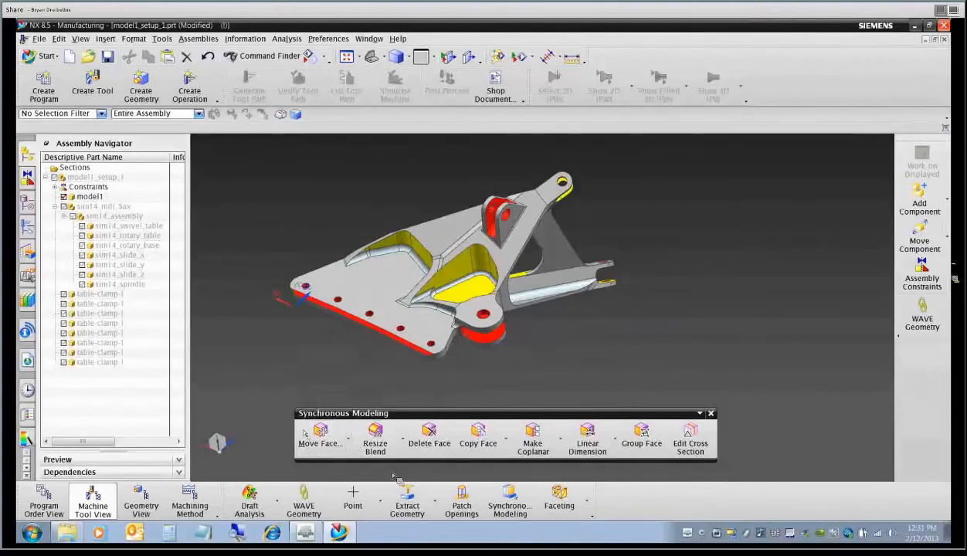
{"action": "left_click", "coordinate": [616, 439]}
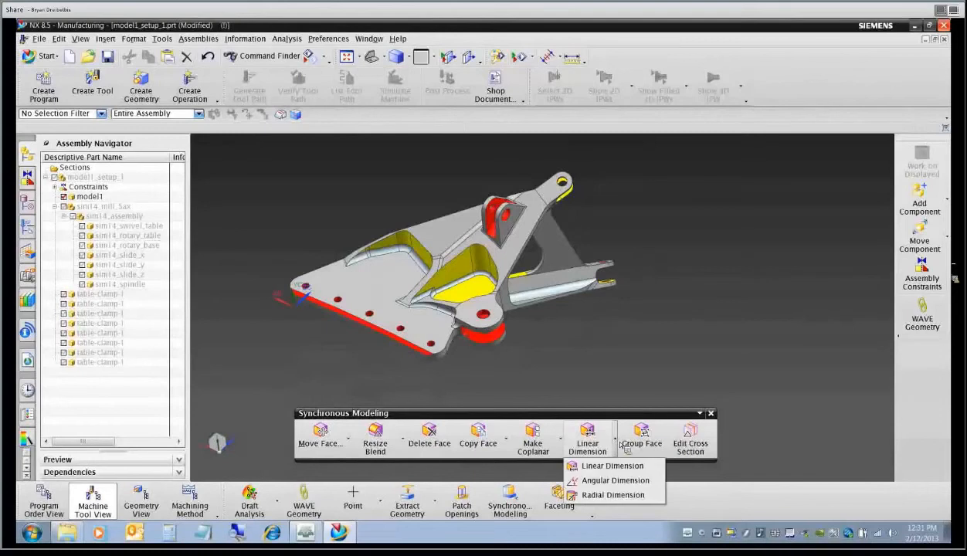
{"action": "left_click", "coordinate": [610, 495]}
{"action": "scroll", "coordinate": [467, 263], "scroll_direction": "up", "scroll_amount": 5}
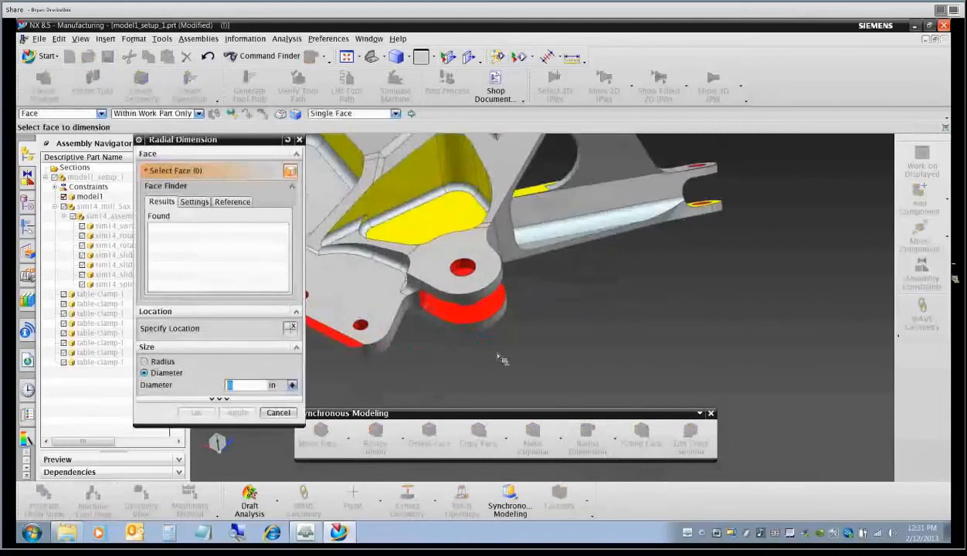
{"action": "left_click", "coordinate": [278, 414]}
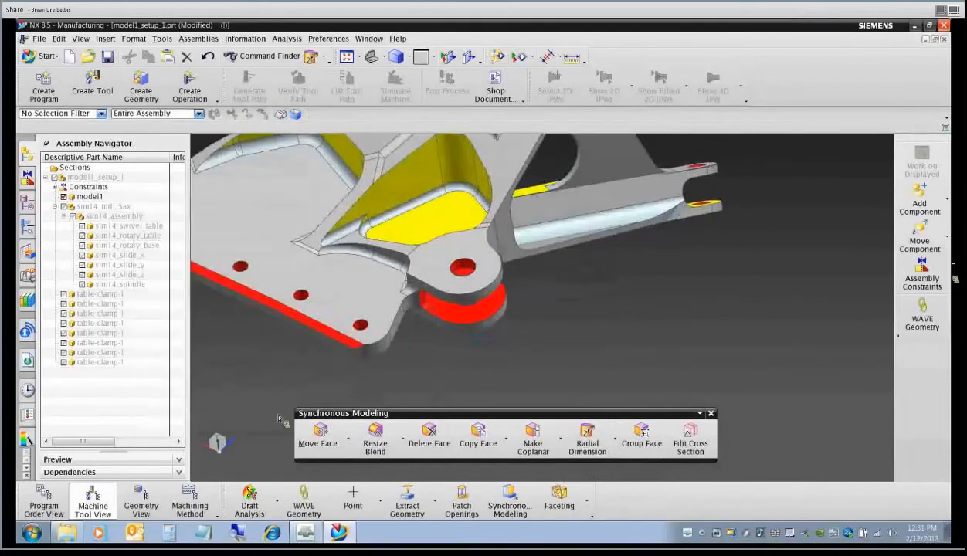
{"action": "left_click", "coordinate": [403, 438]}
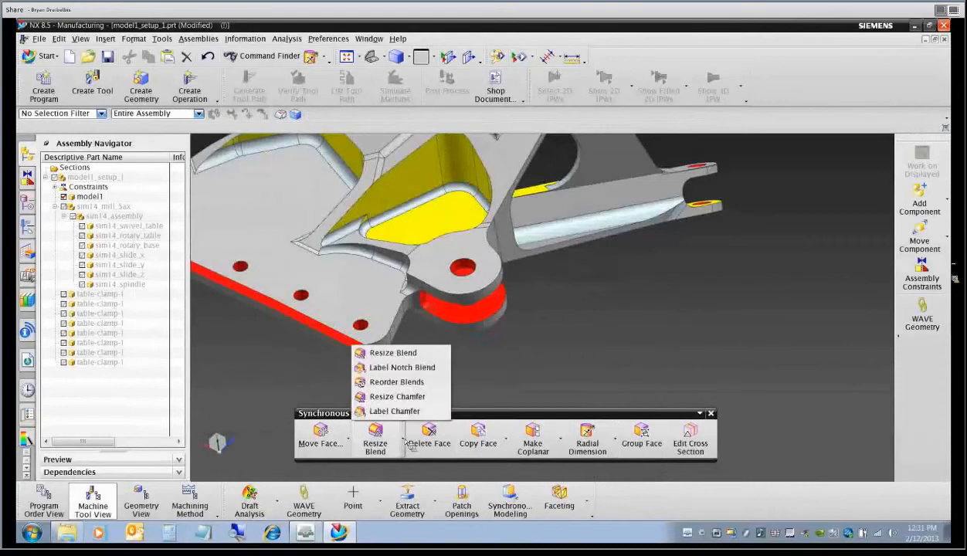
{"action": "left_click", "coordinate": [602, 361]}
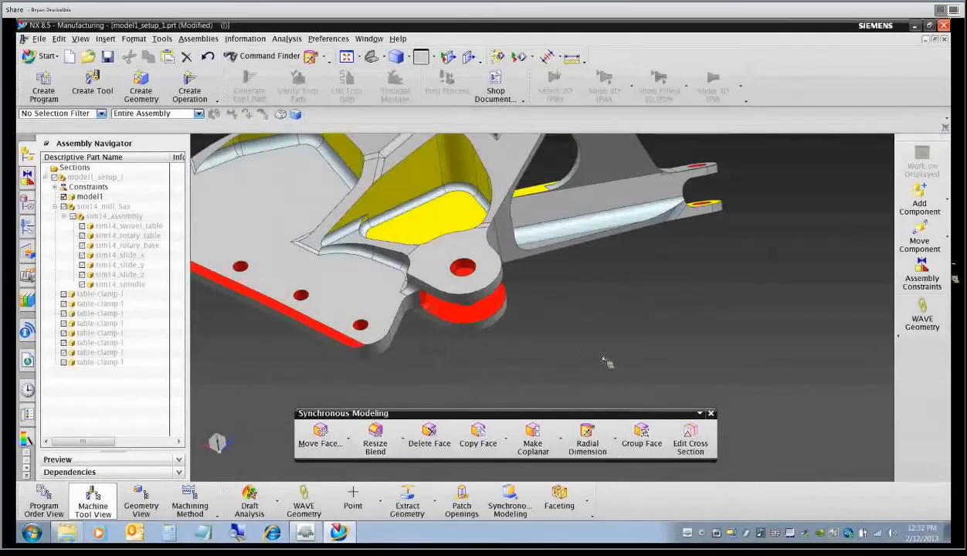
{"action": "scroll", "coordinate": [617, 361], "scroll_direction": "down", "scroll_amount": 1}
{"action": "scroll", "coordinate": [616, 362], "scroll_direction": "down", "scroll_amount": 1}
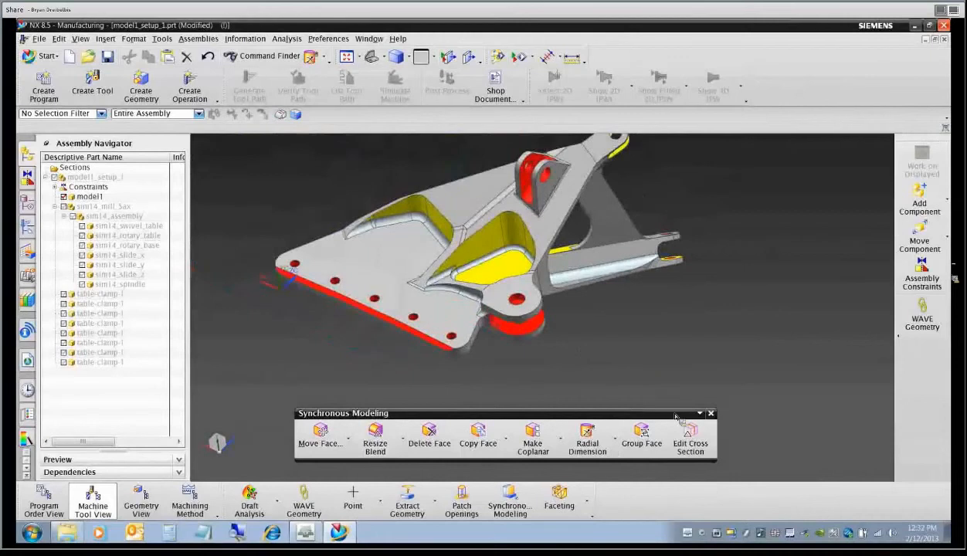
Dock the floating Synchronous Modeling toolbar among the toolbars above the graphics area and review its list of available commands.
{"action": "left_click_drag", "start_coordinate": [661, 412], "coordinate": [734, 93]}
{"action": "left_click_drag", "start_coordinate": [578, 86], "coordinate": [181, 135]}
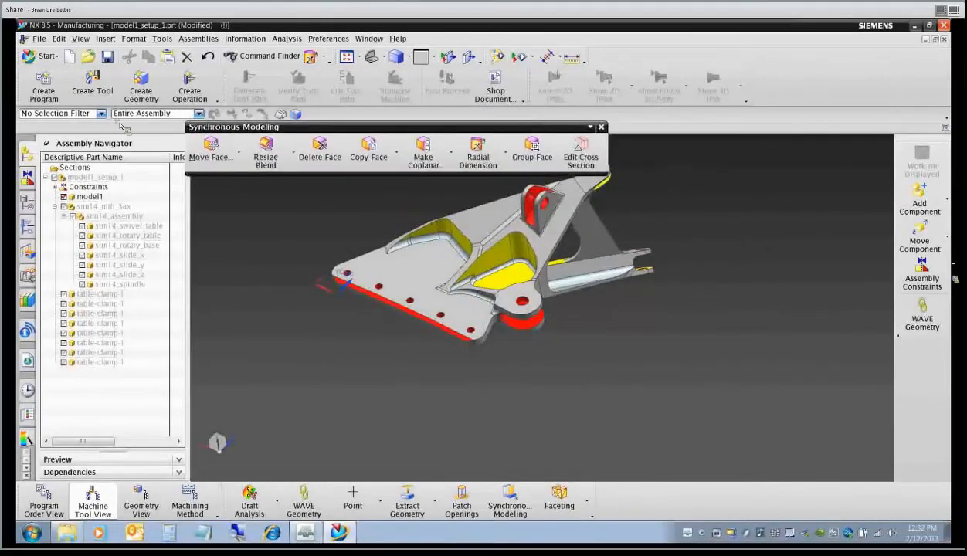
{"action": "left_click_drag", "start_coordinate": [119, 124], "coordinate": [122, 122]}
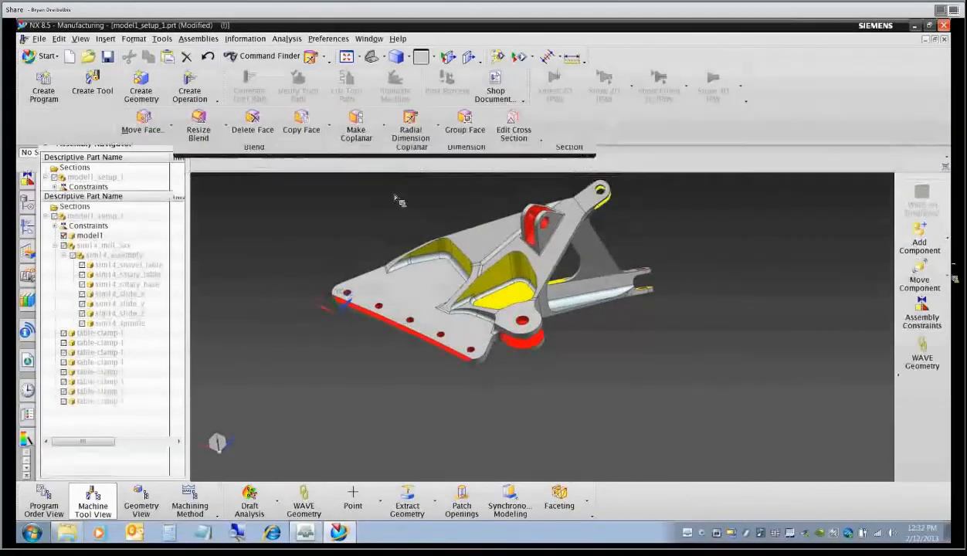
{"action": "left_click", "coordinate": [541, 141]}
{"action": "mouse_move", "coordinate": [576, 160]}
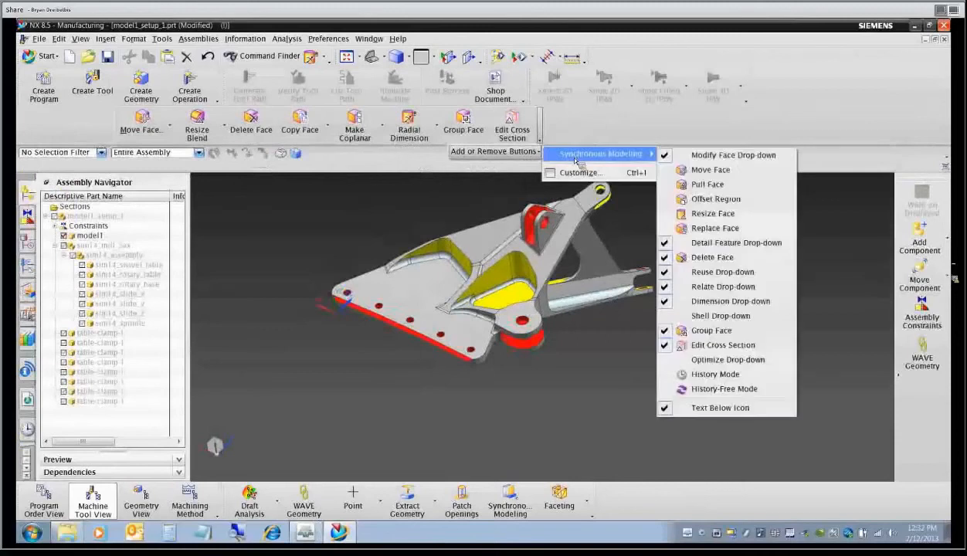
{"action": "mouse_move", "coordinate": [610, 164]}
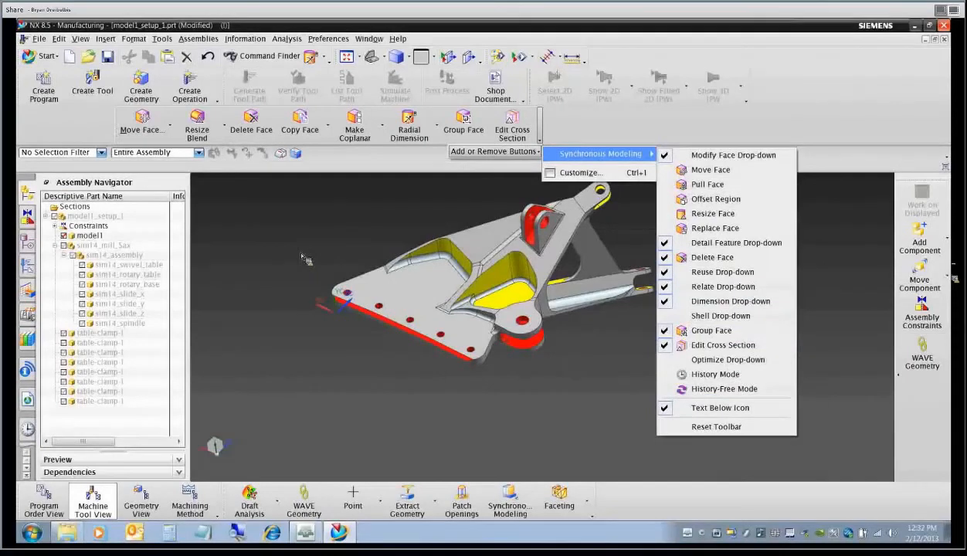
{"action": "left_click", "coordinate": [325, 218]}
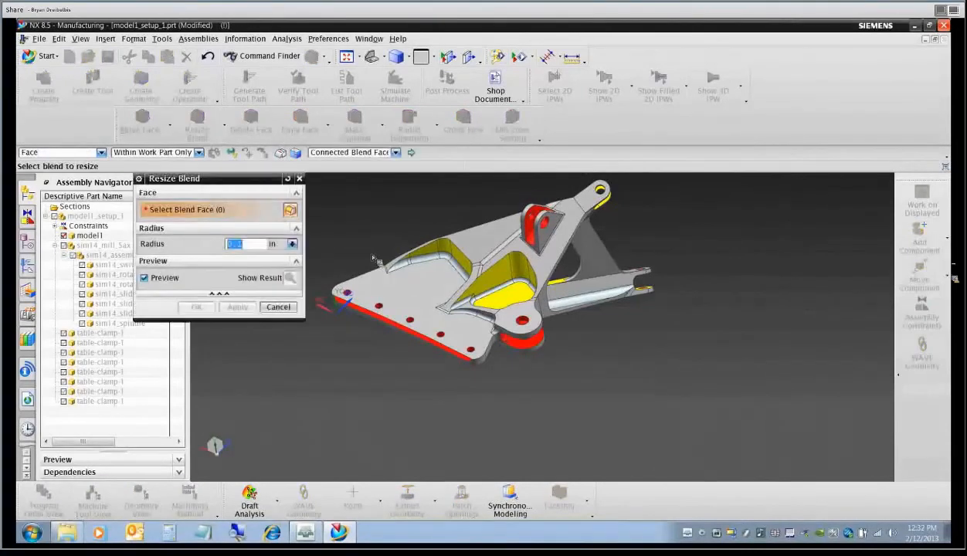
{"action": "scroll", "coordinate": [375, 269], "scroll_direction": "down", "scroll_amount": 2}
{"action": "scroll", "coordinate": [375, 269], "scroll_direction": "down", "scroll_amount": 2}
{"action": "middle_click_drag", "start_coordinate": [375, 269], "coordinate": [452, 274]}
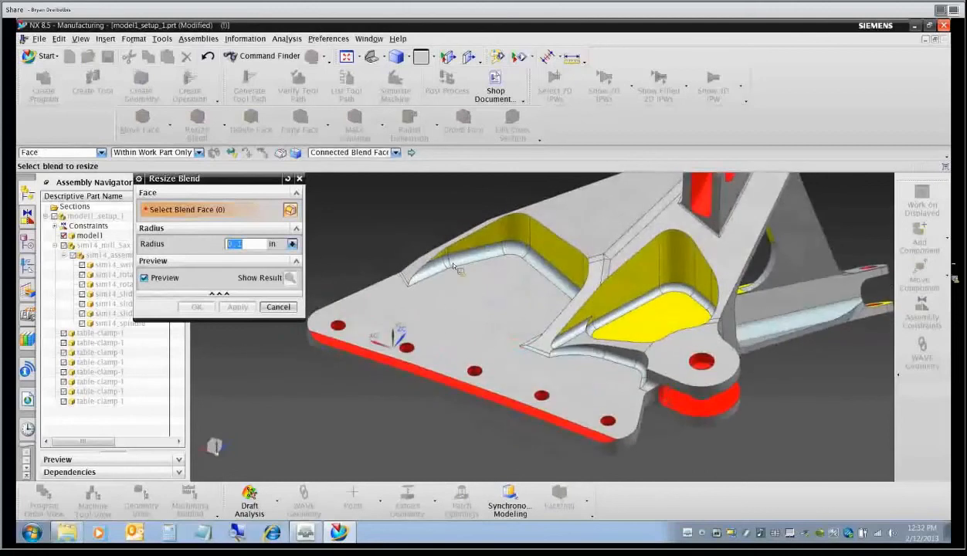
{"action": "left_click", "coordinate": [279, 307]}
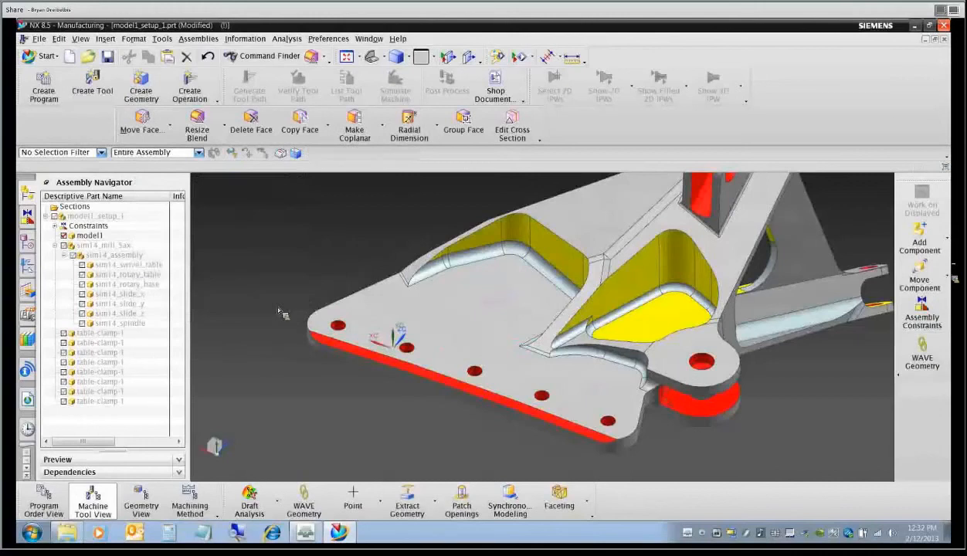
Try to make the model1 component the work part while in the Manufacturing application.
{"action": "double_click", "coordinate": [85, 238]}
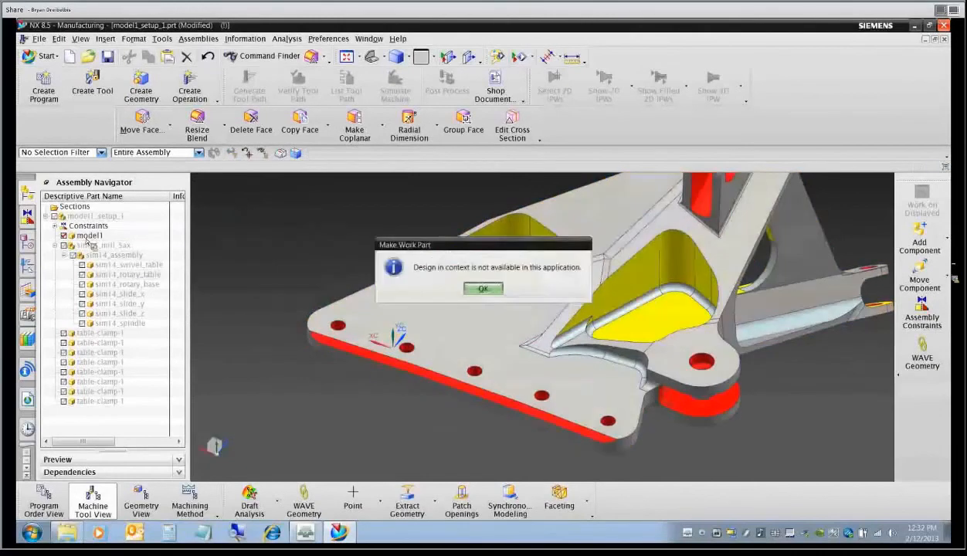
{"action": "left_click", "coordinate": [483, 289]}
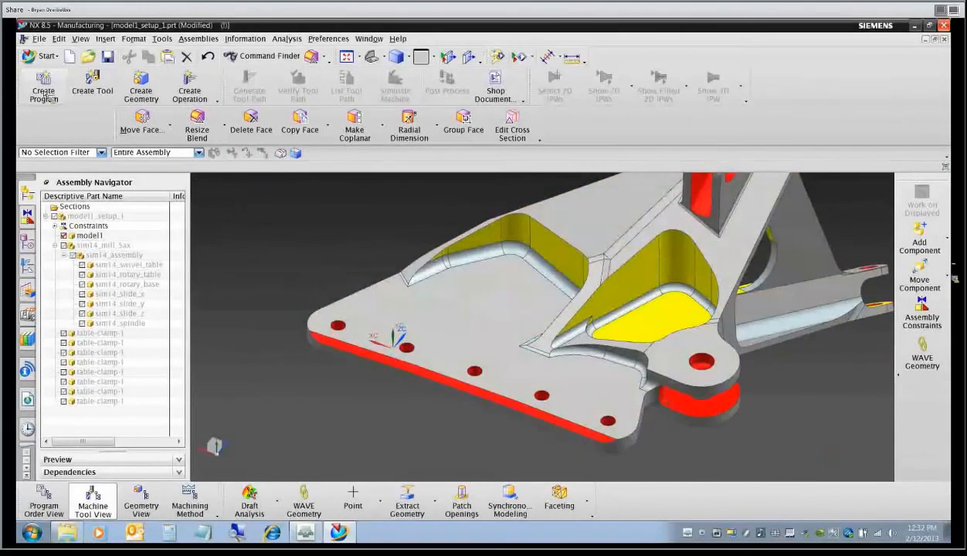
Switch the setup assembly from the Manufacturing to the Modeling application.
{"action": "left_click", "coordinate": [45, 56]}
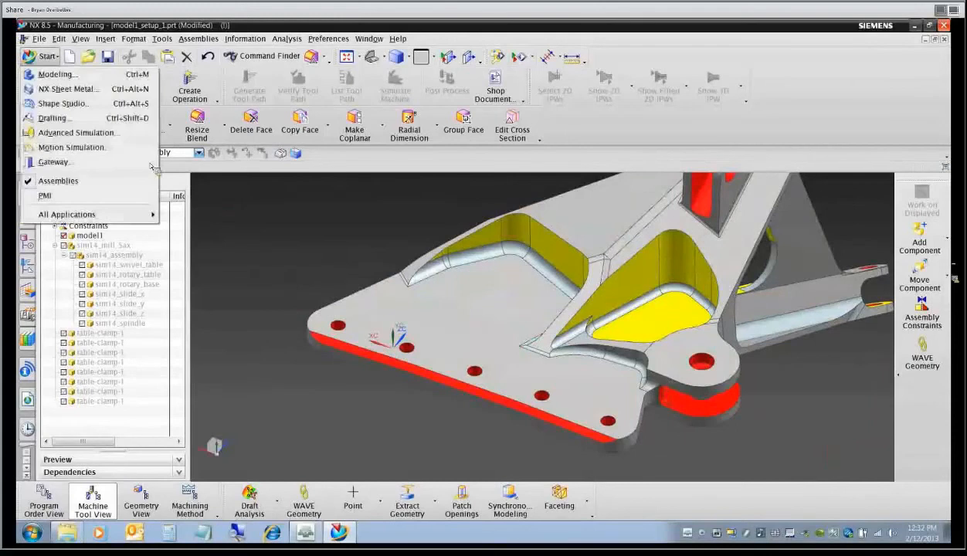
{"action": "left_click", "coordinate": [55, 74]}
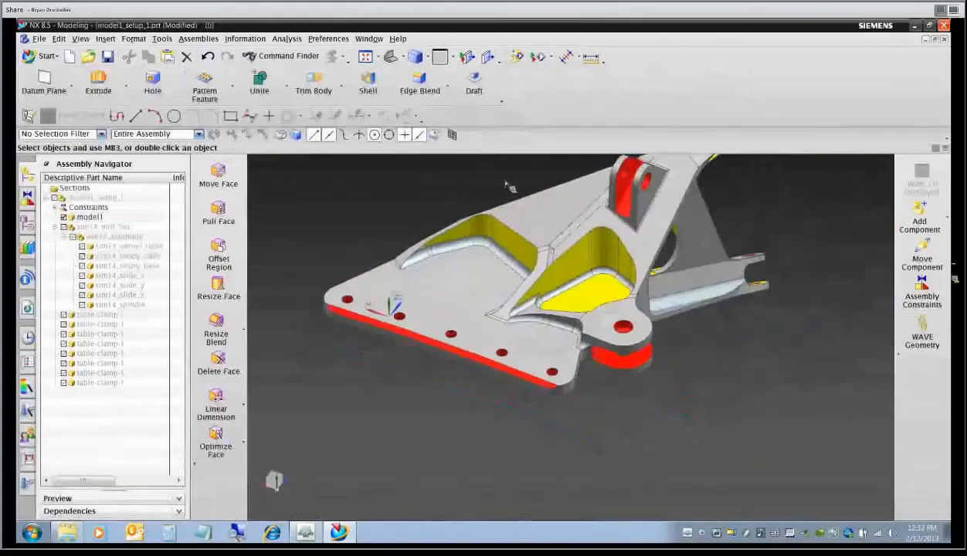
{"action": "right_click", "coordinate": [607, 104]}
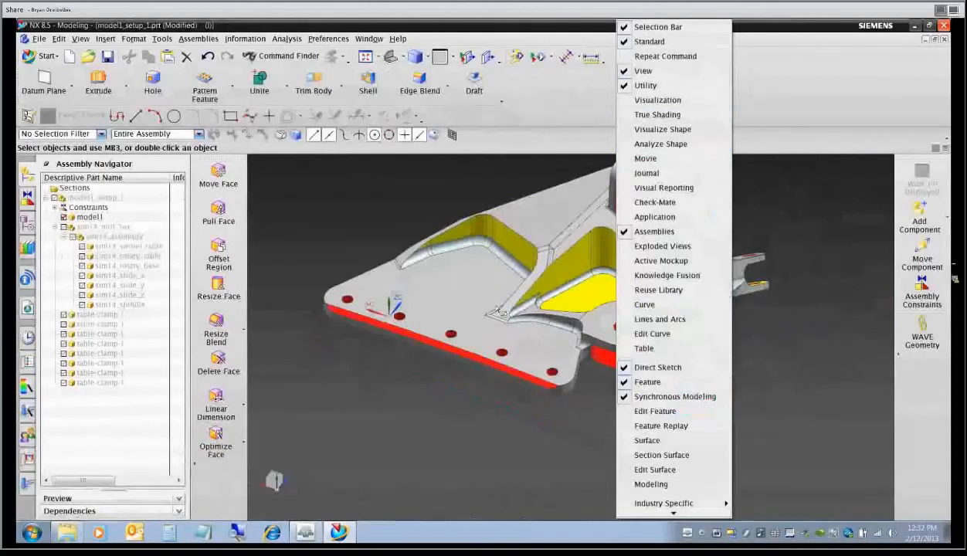
{"action": "left_click", "coordinate": [464, 459]}
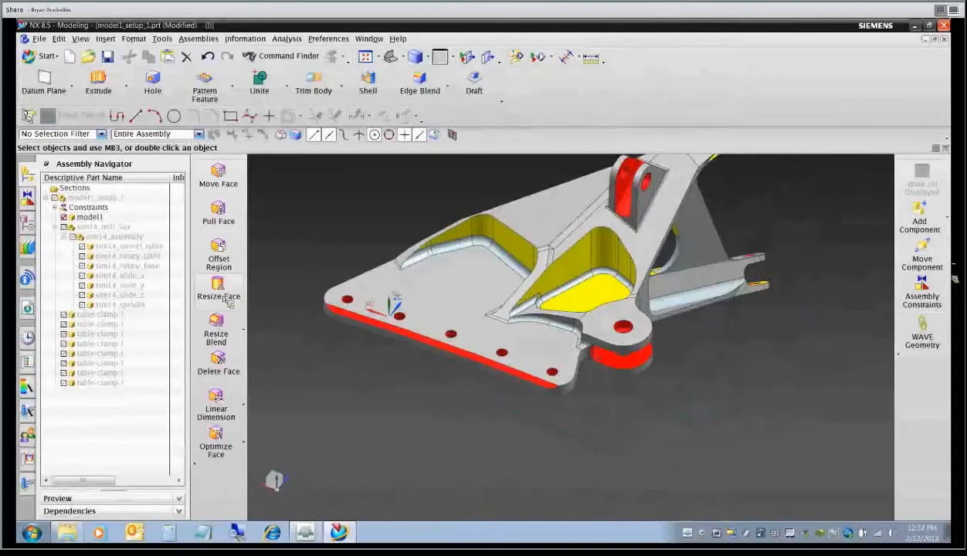
Leave Resize Blend and make the model1 component the work part within the setup assembly.
{"action": "left_click", "coordinate": [218, 323]}
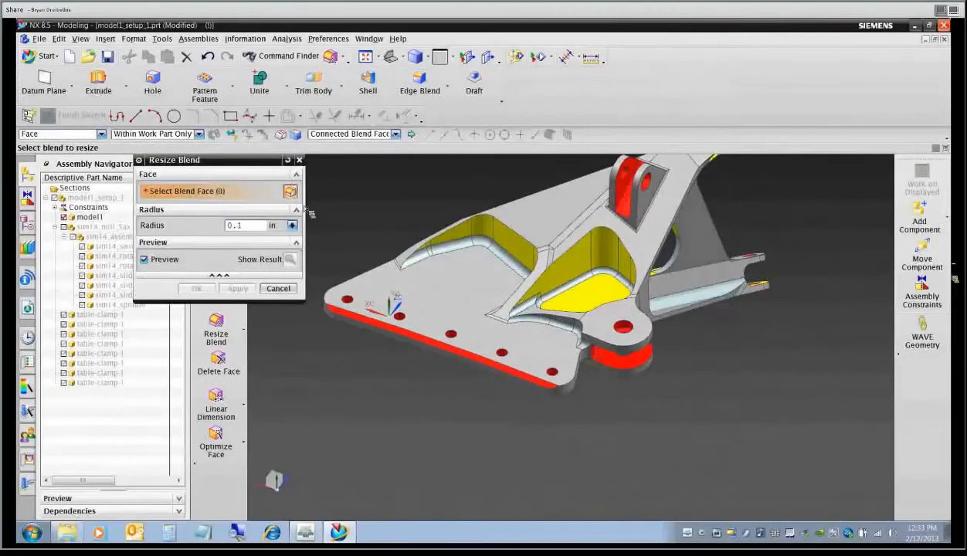
{"action": "key", "text": "Escape"}
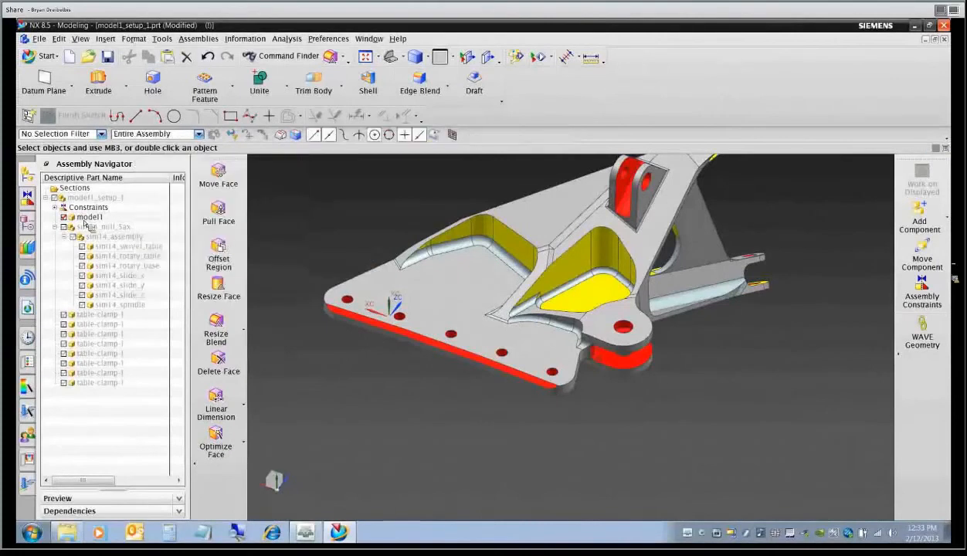
{"action": "left_click", "coordinate": [89, 219]}
{"action": "right_click", "coordinate": [91, 224]}
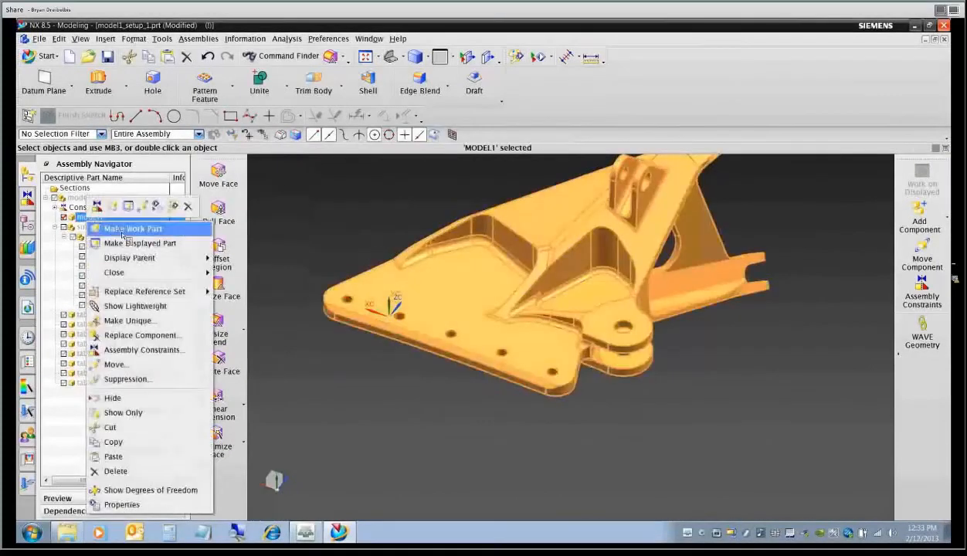
{"action": "left_click", "coordinate": [112, 225]}
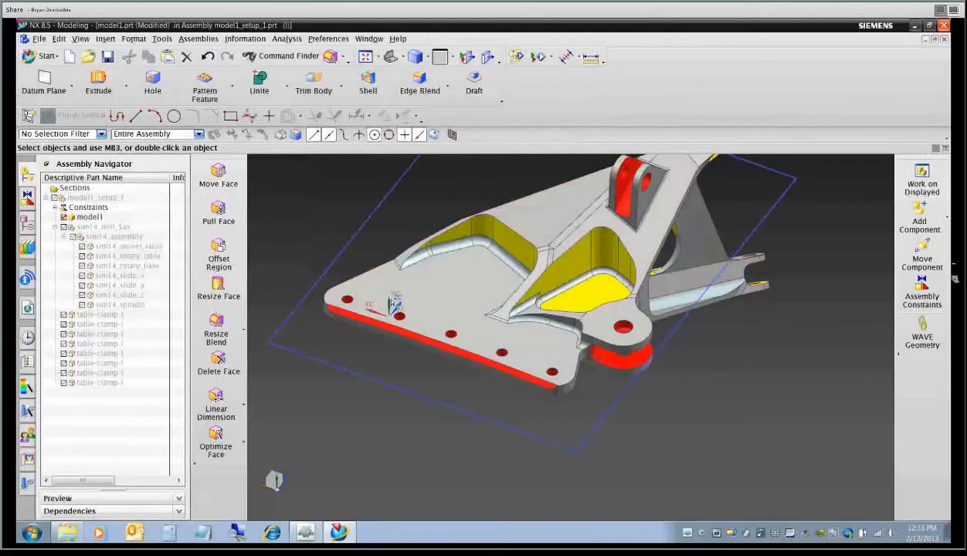
Resize the connected blend faces along the open pocket next to the hole plate to a 0.05 in radius.
{"action": "left_click", "coordinate": [217, 328]}
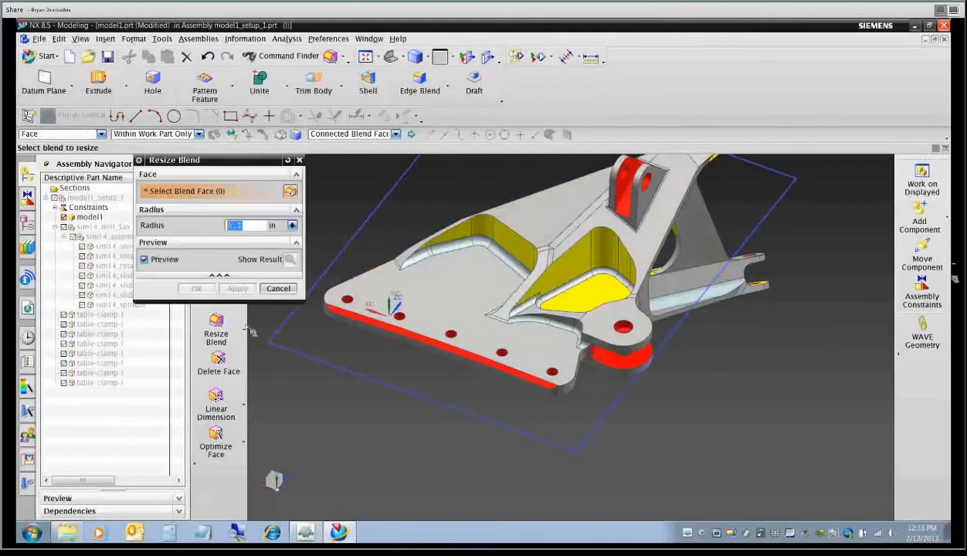
{"action": "left_click", "coordinate": [422, 279]}
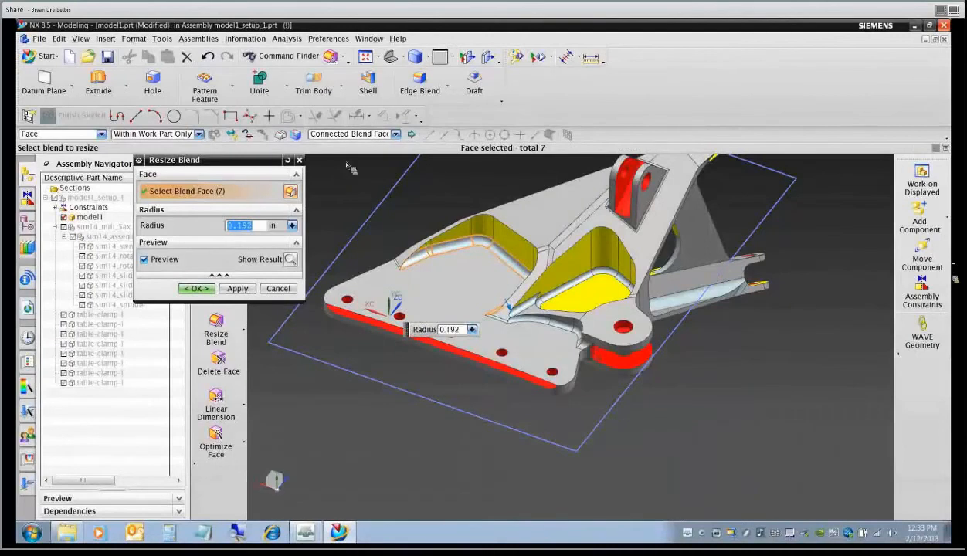
{"action": "left_click", "coordinate": [394, 134]}
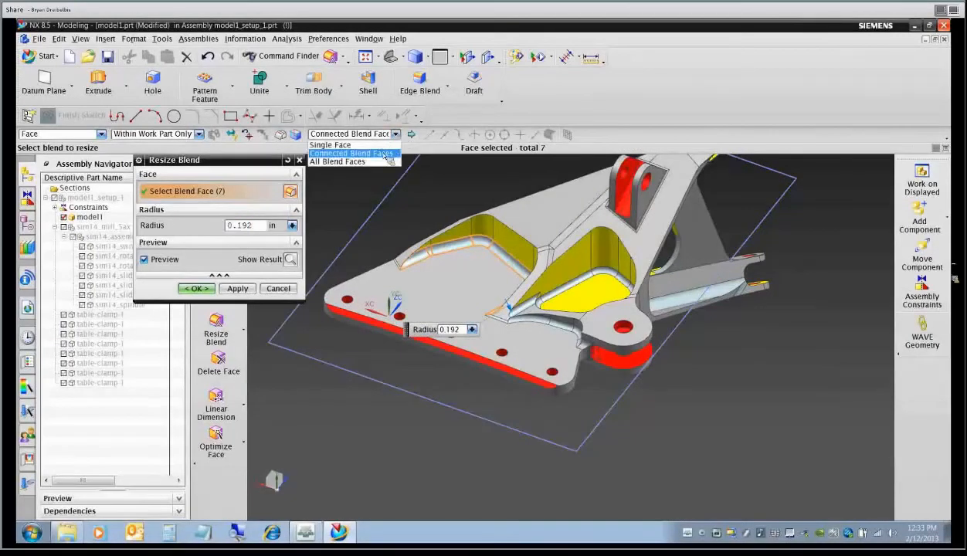
{"action": "left_click", "coordinate": [390, 152]}
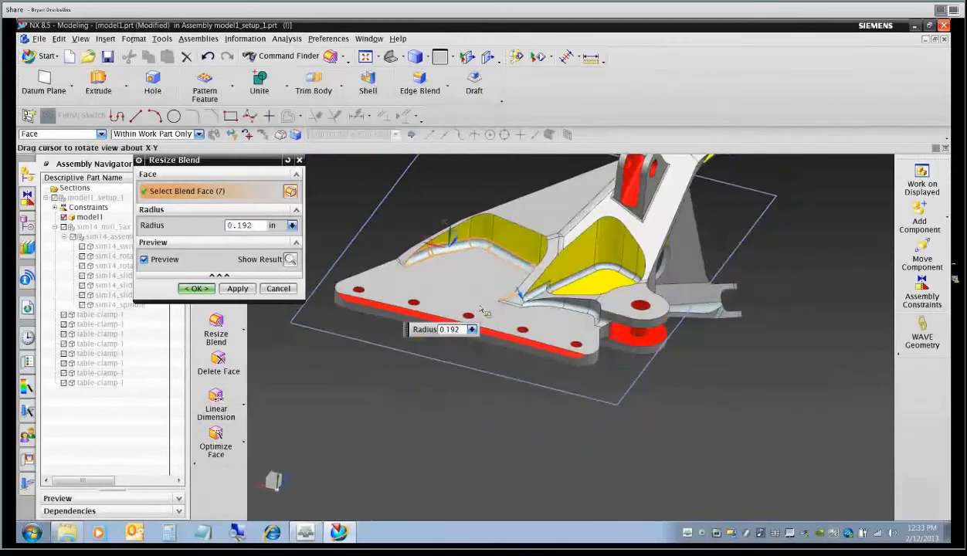
{"action": "scroll", "coordinate": [477, 314], "scroll_direction": "up", "scroll_amount": 3}
{"action": "scroll", "coordinate": [480, 316], "scroll_direction": "up", "scroll_amount": 3}
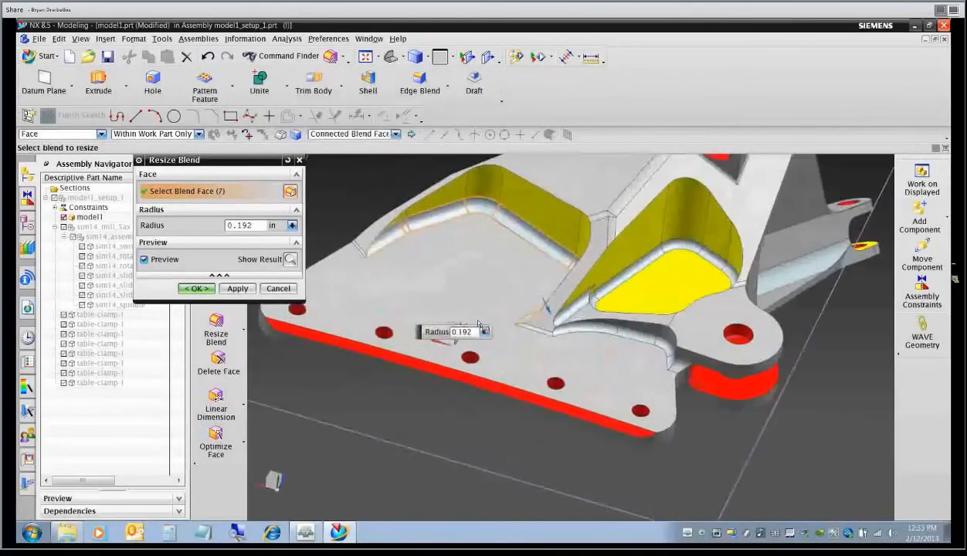
{"action": "scroll", "coordinate": [490, 385], "scroll_direction": "up", "scroll_amount": 2}
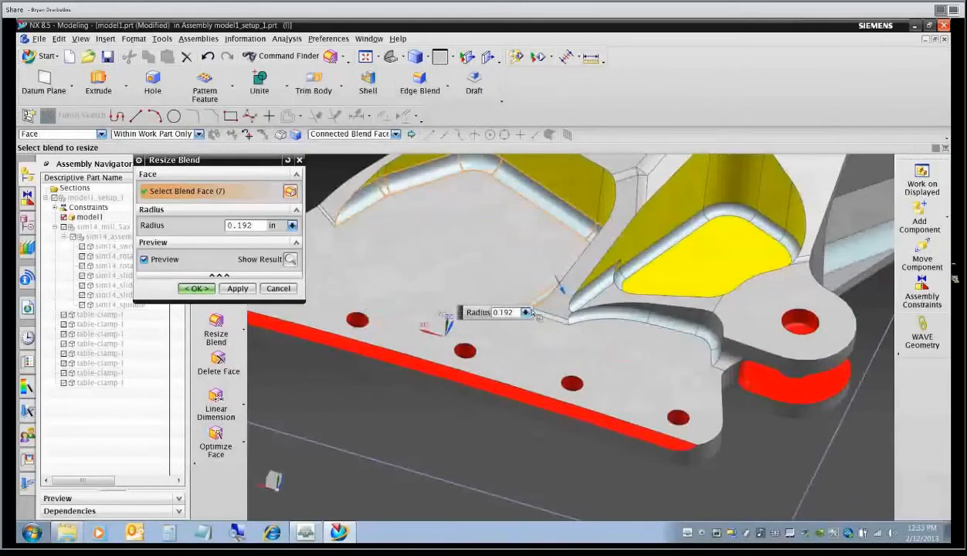
{"action": "key", "text": "BackSpace"}
{"action": "key", "text": "BackSpace"}
{"action": "key", "text": "BackSpace"}
{"action": "type", "text": "05"}
{"action": "left_click", "coordinate": [290, 260]}
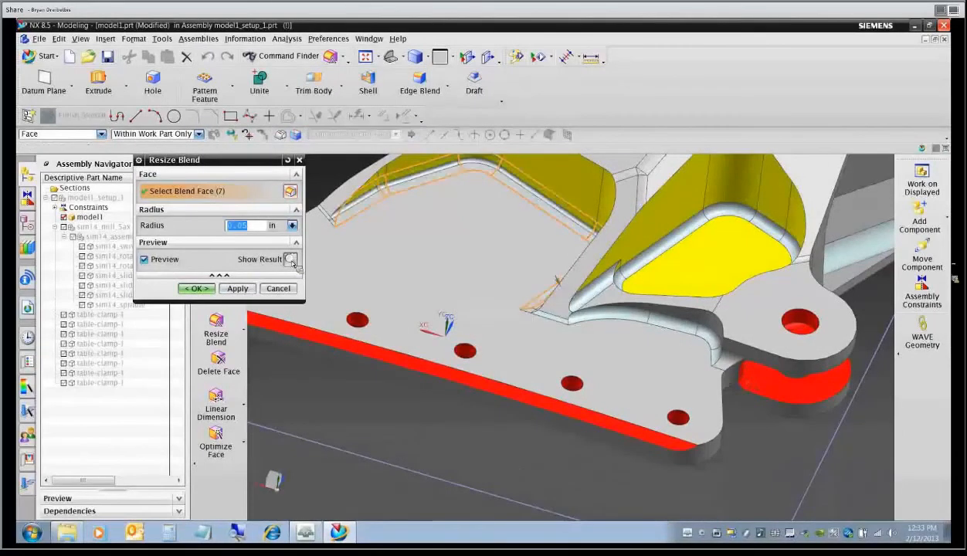
{"action": "left_click", "coordinate": [245, 292]}
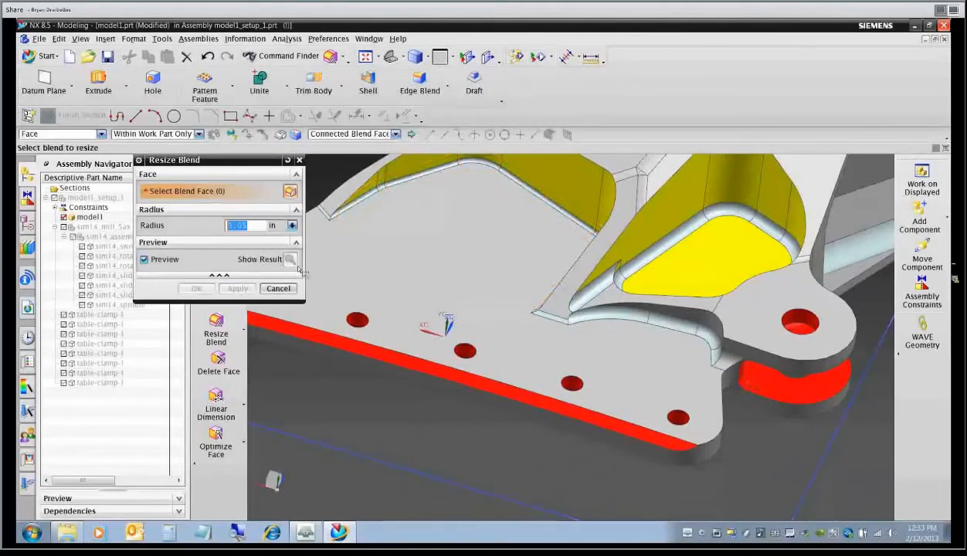
Resize the same connected pocket blend faces to a 0.125 in radius.
{"action": "middle_click_drag", "start_coordinate": [402, 269], "coordinate": [409, 271]}
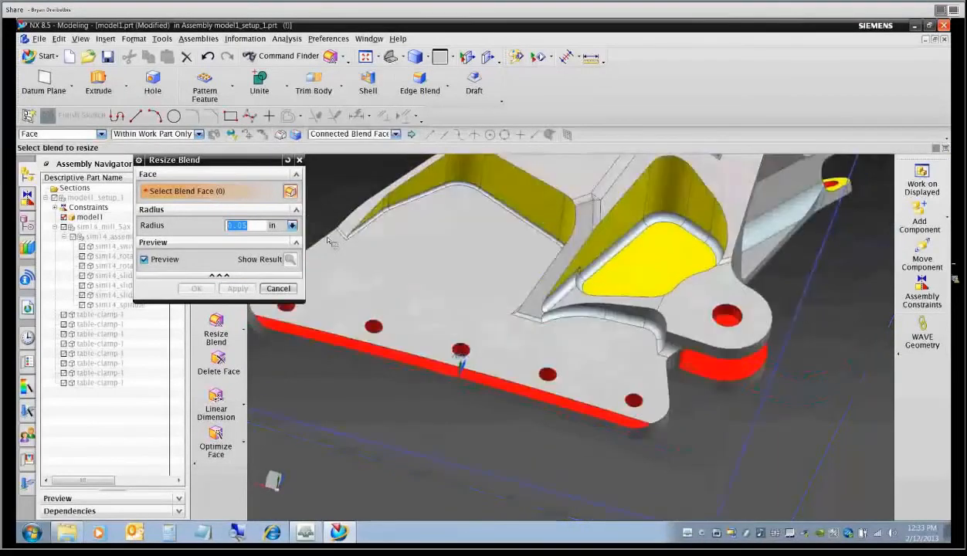
{"action": "key", "text": "BackSpace"}
{"action": "key", "text": "BackSpace"}
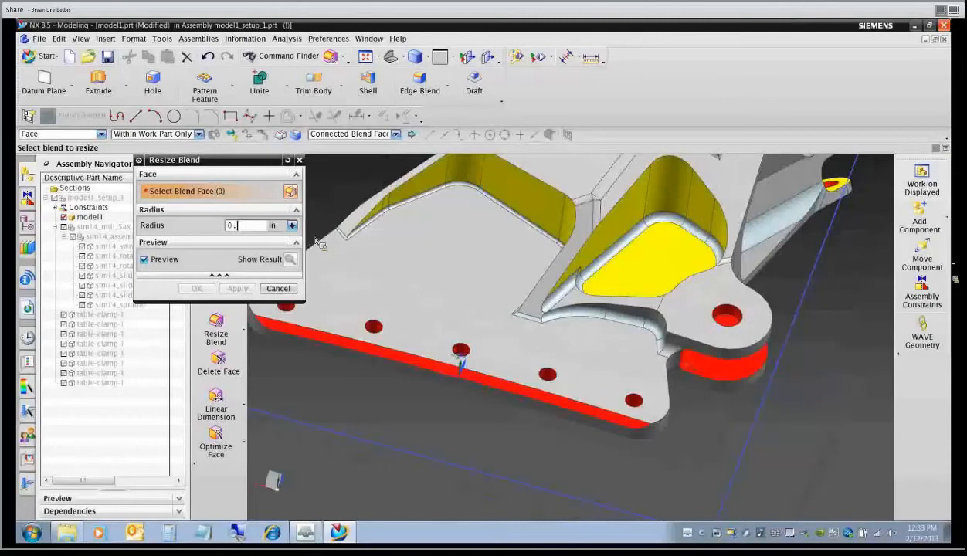
{"action": "left_click", "coordinate": [337, 235]}
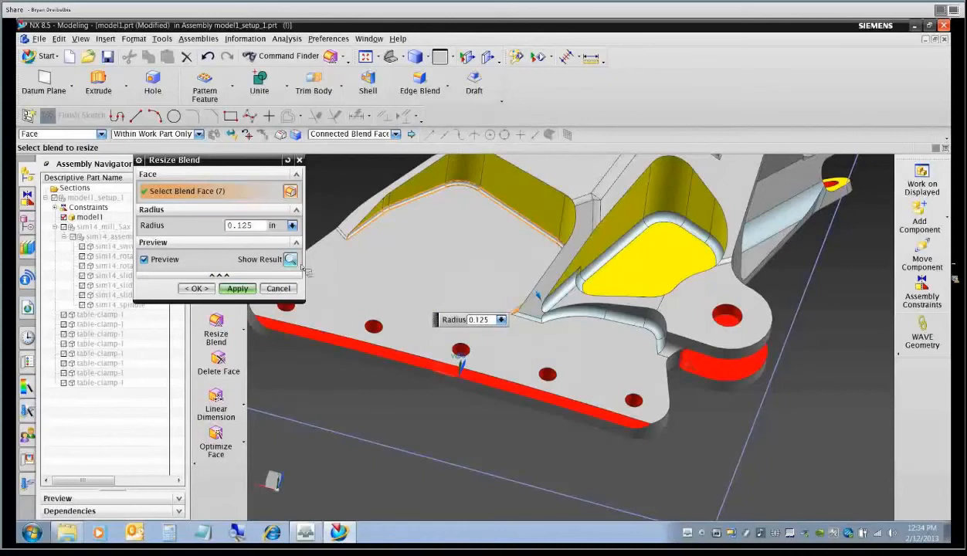
{"action": "left_click", "coordinate": [244, 292]}
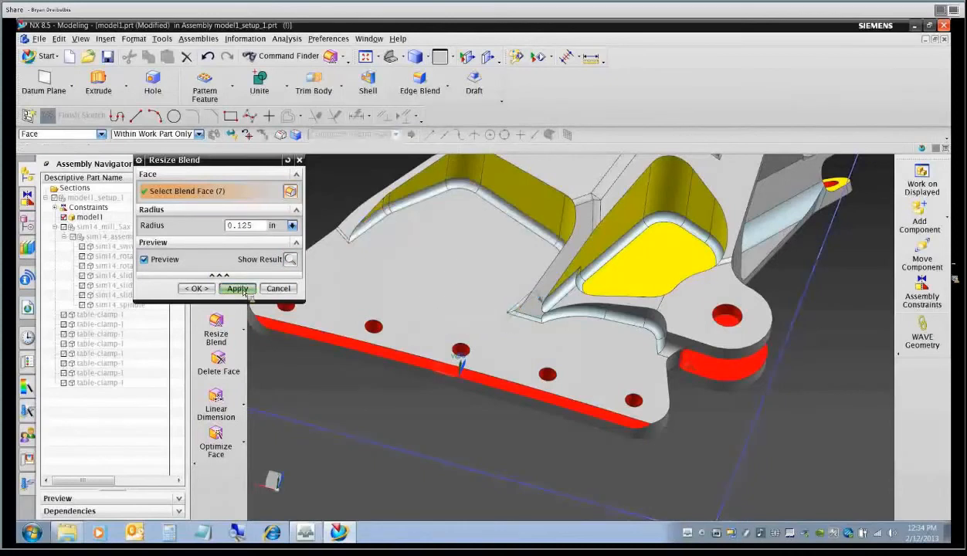
{"action": "type", "text": "0.2"}
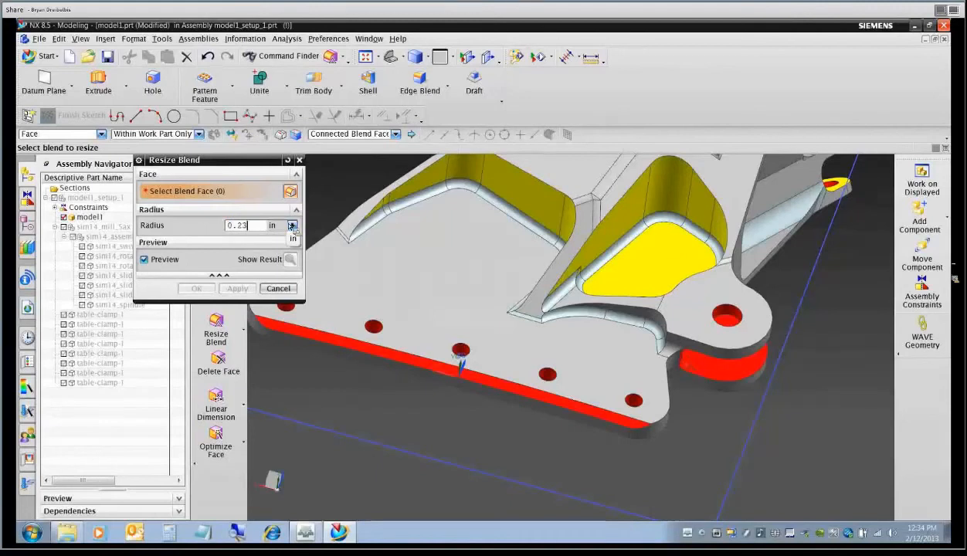
{"action": "type", "text": "3"}
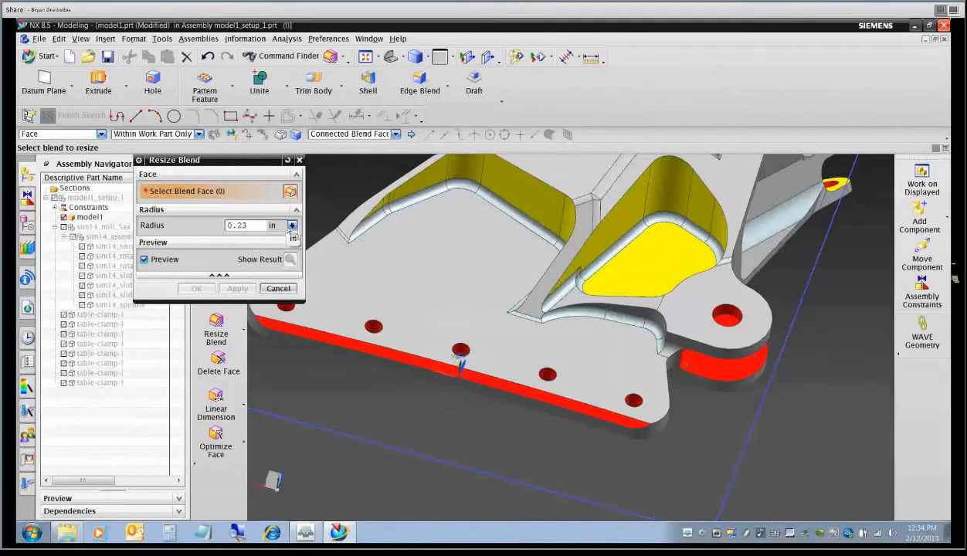
{"action": "left_click", "coordinate": [276, 289]}
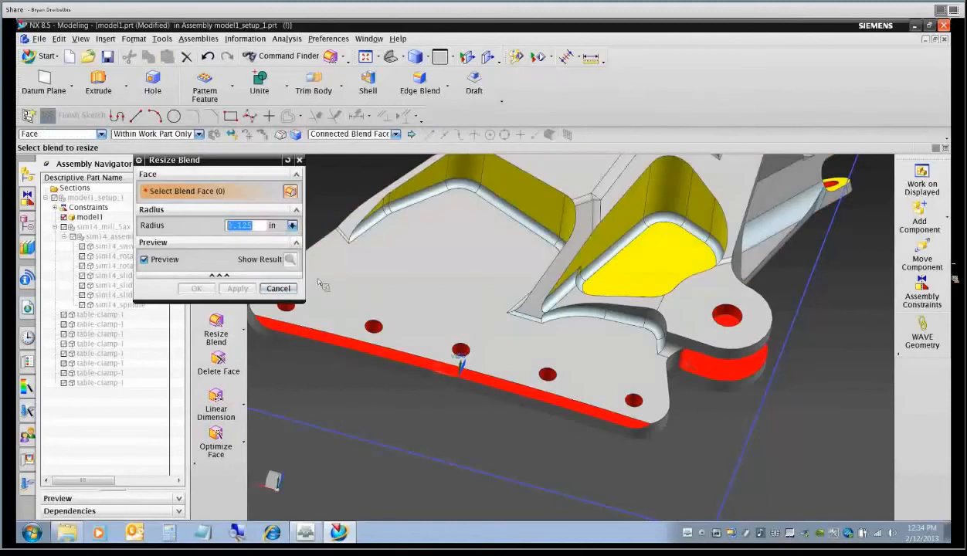
Resize all the connected blends bordering the hole plate's upper face to a 0.1875 in radius and finish Resize Blend.
{"action": "left_click", "coordinate": [379, 227]}
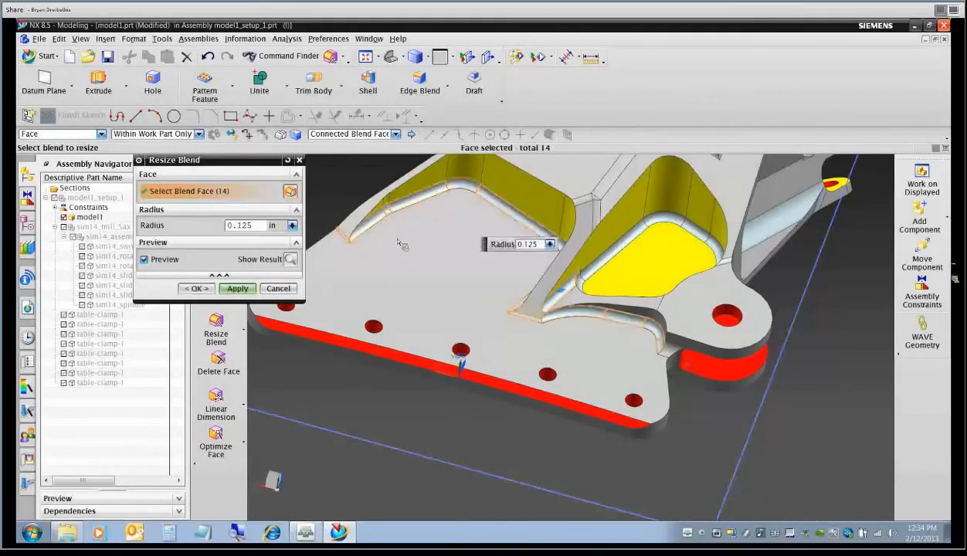
{"action": "type", "text": ".1875"}
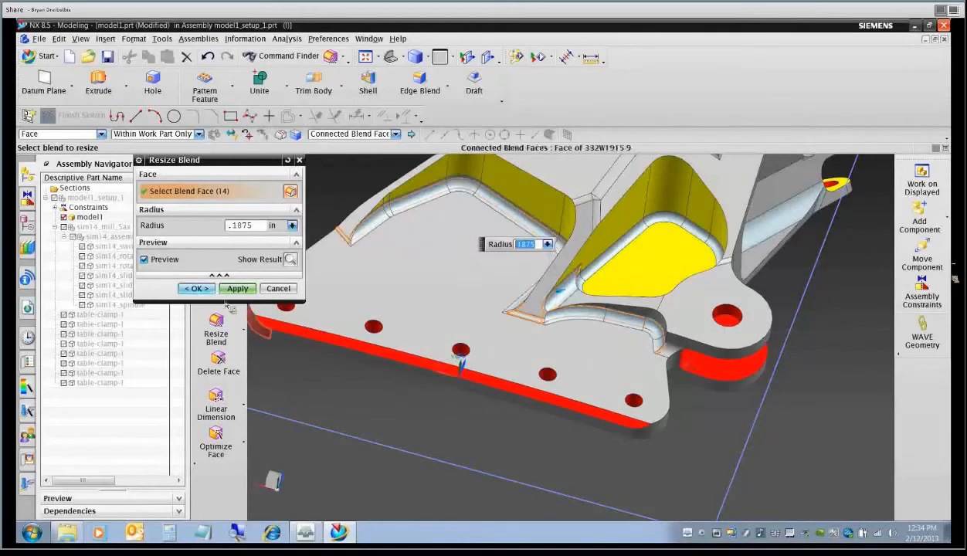
{"action": "left_click", "coordinate": [196, 288]}
{"action": "middle_click_drag", "start_coordinate": [331, 294], "coordinate": [425, 285]}
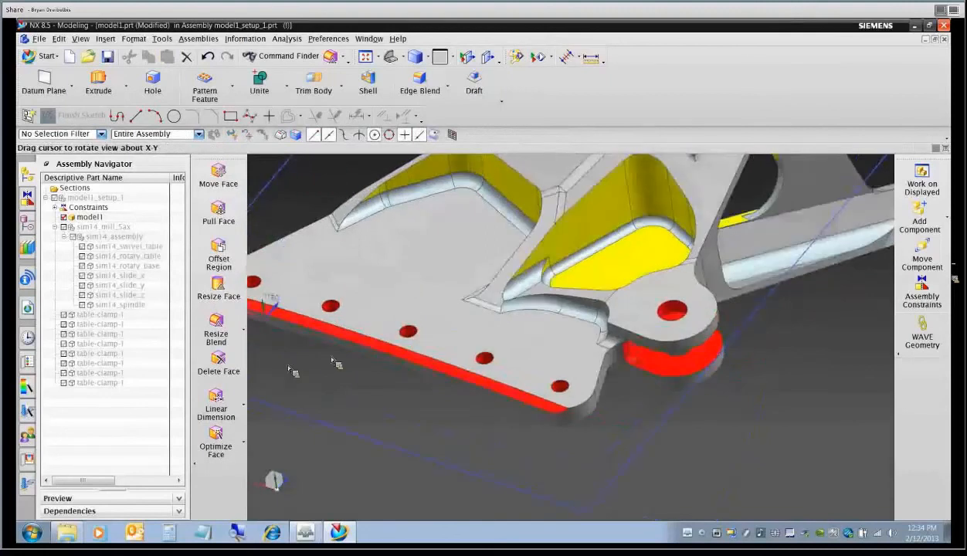
Resize the connected blends around the yellow floor of the neighbouring pocket to a 0.1875 in radius.
{"action": "left_click", "coordinate": [219, 291]}
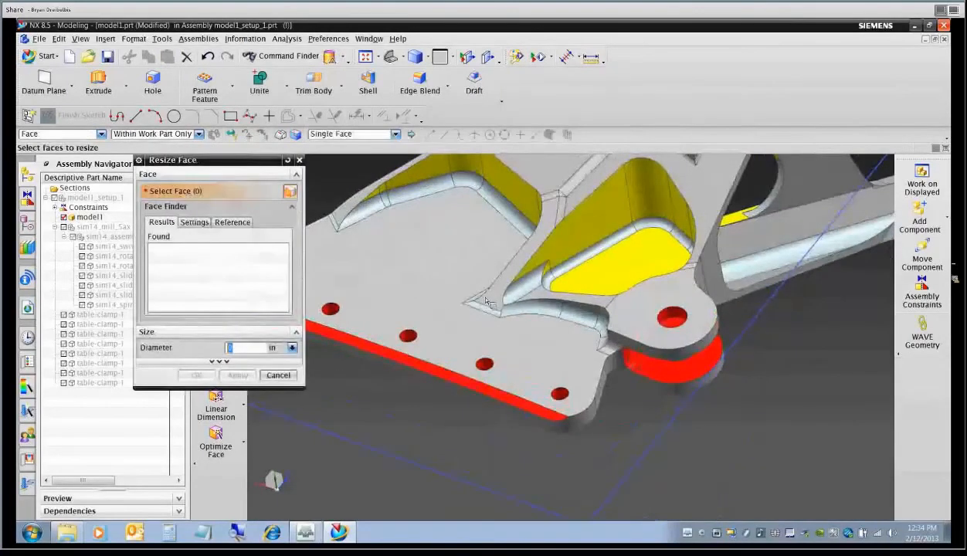
{"action": "left_click", "coordinate": [278, 375]}
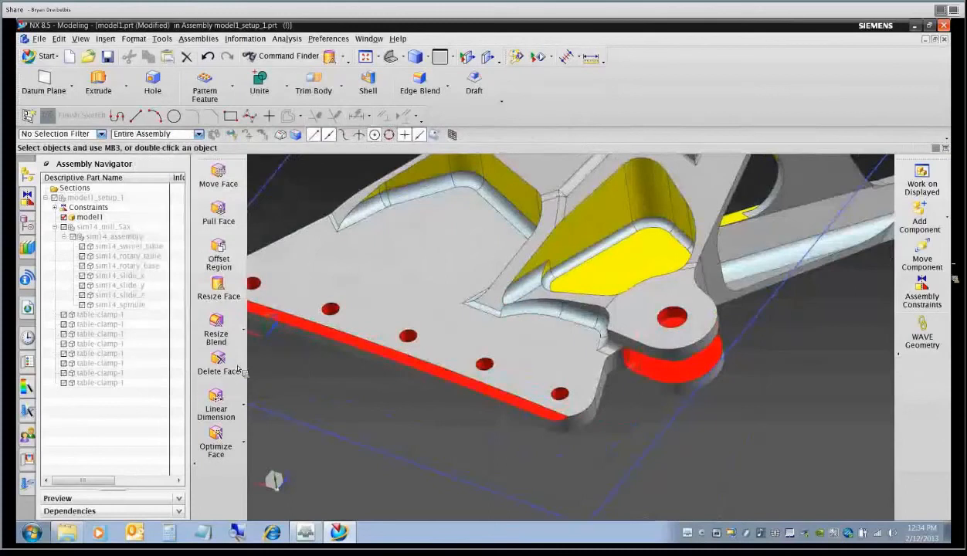
{"action": "left_click", "coordinate": [217, 325]}
{"action": "left_click", "coordinate": [586, 266]}
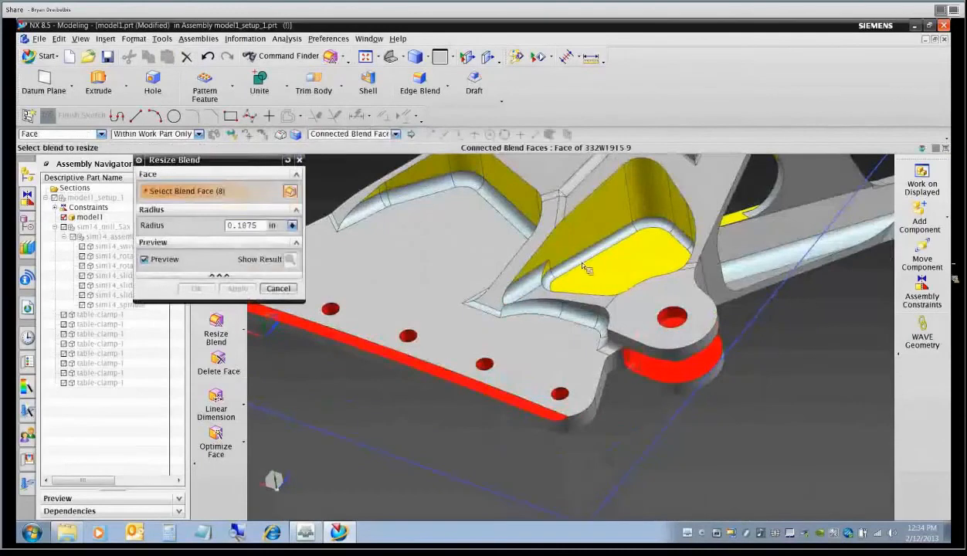
{"action": "middle_click_drag", "start_coordinate": [516, 331], "coordinate": [520, 354]}
{"action": "scroll", "coordinate": [506, 357], "scroll_direction": "up", "scroll_amount": 2}
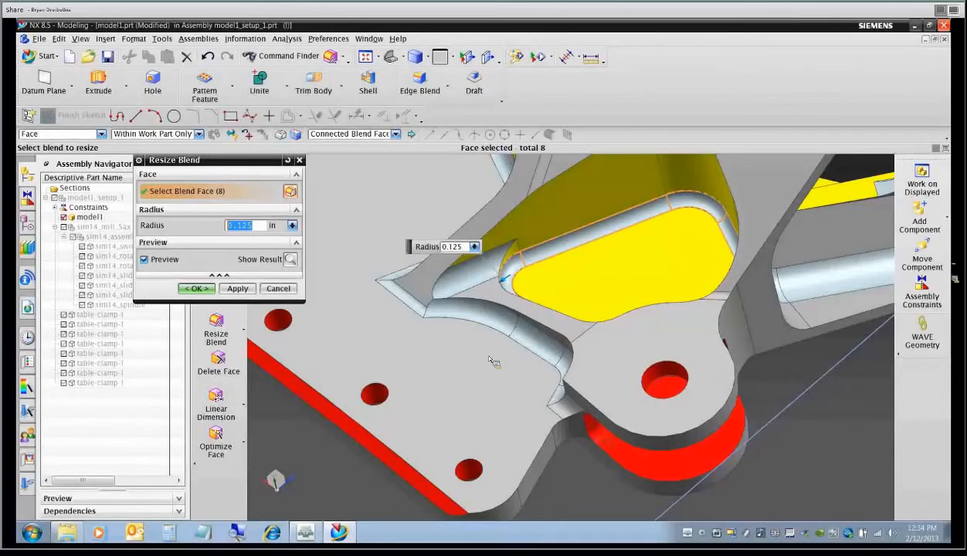
{"action": "left_click", "coordinate": [269, 225]}
{"action": "key", "text": "BackSpace"}
{"action": "key", "text": "BackSpace"}
{"action": "key", "text": "BackSpace"}
{"action": "type", "text": "1875"}
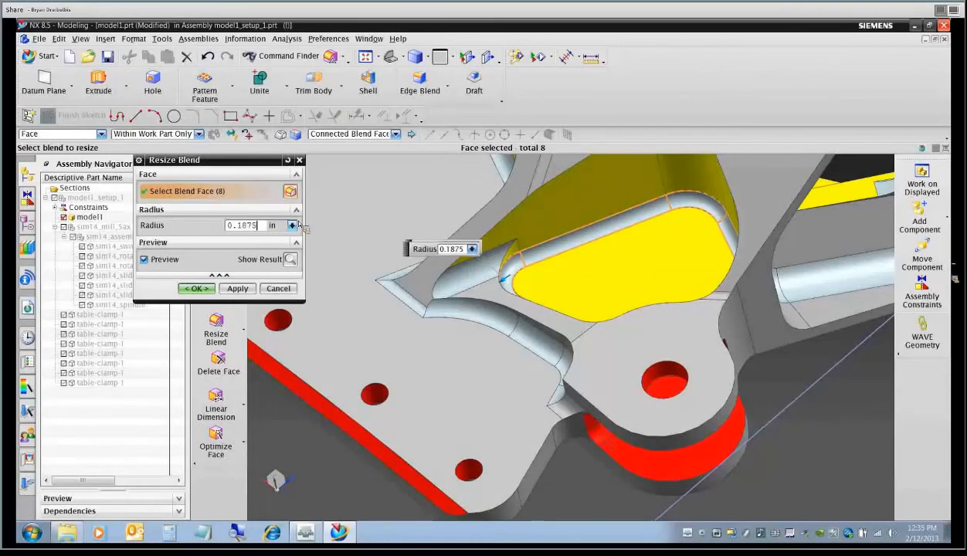
{"action": "key", "text": "Return"}
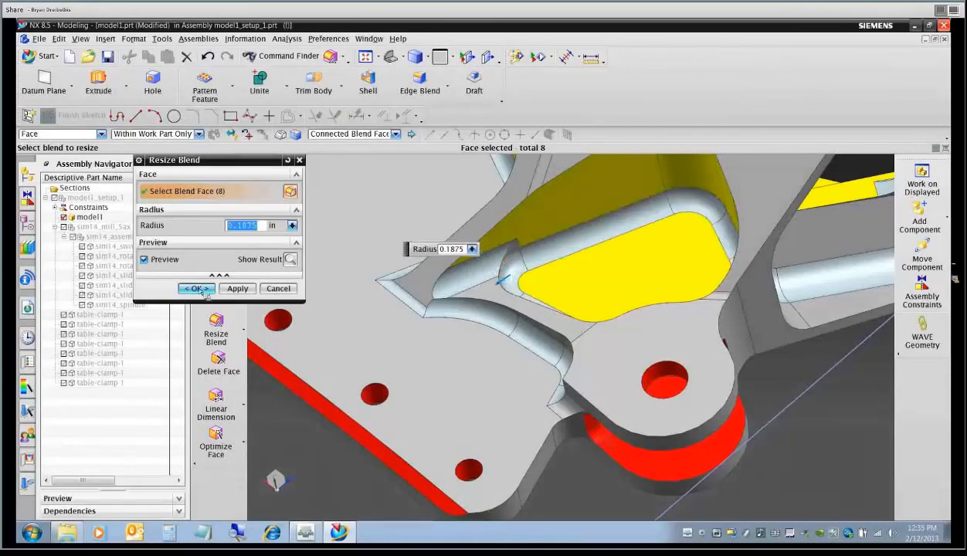
{"action": "middle_click", "coordinate": [357, 328]}
Try to pull the hole plate's large upper face by distances of 0.2 in and 0.1 in with Pull Face.
{"action": "scroll", "coordinate": [468, 317], "scroll_direction": "down", "scroll_amount": 3}
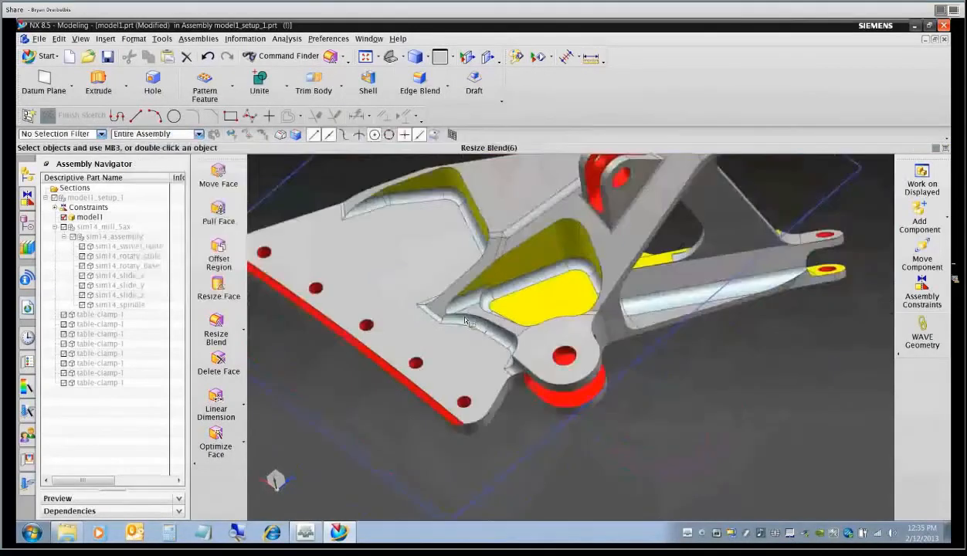
{"action": "scroll", "coordinate": [473, 305], "scroll_direction": "down", "scroll_amount": 1}
{"action": "middle_click_drag", "start_coordinate": [473, 305], "coordinate": [495, 302]}
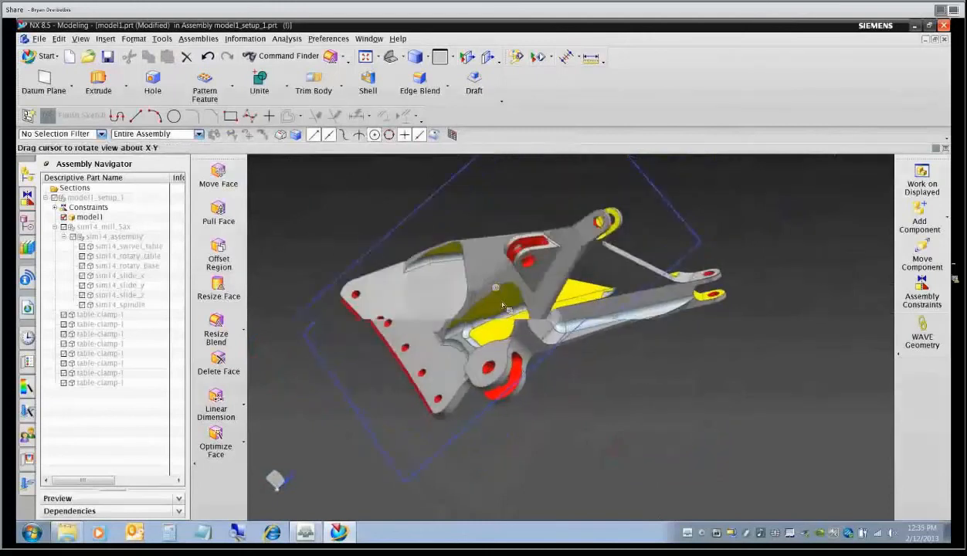
{"action": "scroll", "coordinate": [530, 307], "scroll_direction": "up", "scroll_amount": 2}
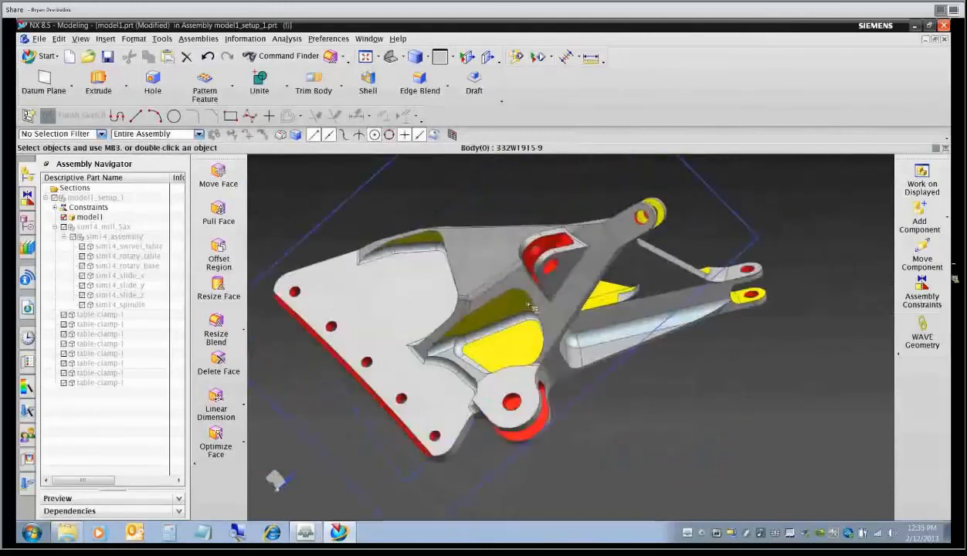
{"action": "left_click", "coordinate": [219, 212]}
{"action": "middle_click_drag", "start_coordinate": [378, 306], "coordinate": [448, 293]}
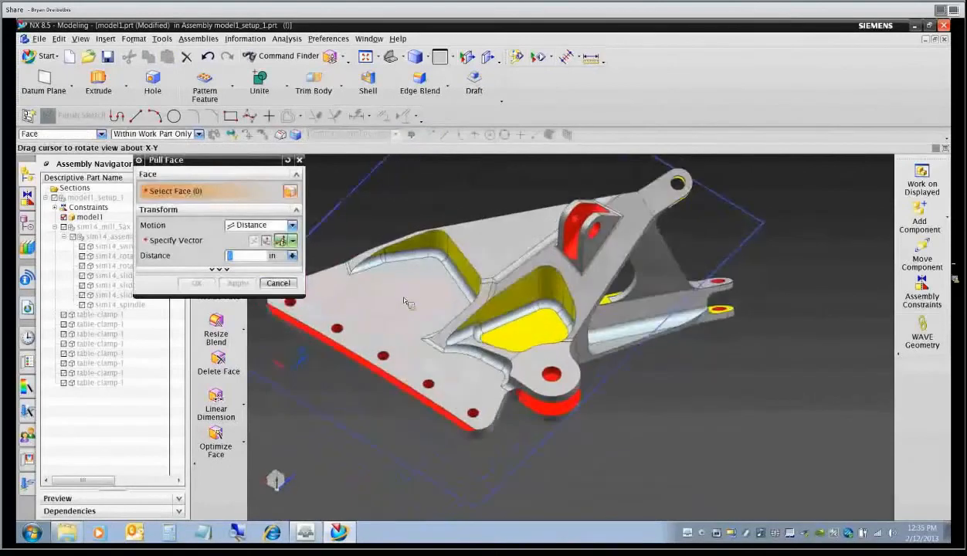
{"action": "scroll", "coordinate": [427, 298], "scroll_direction": "up", "scroll_amount": 3}
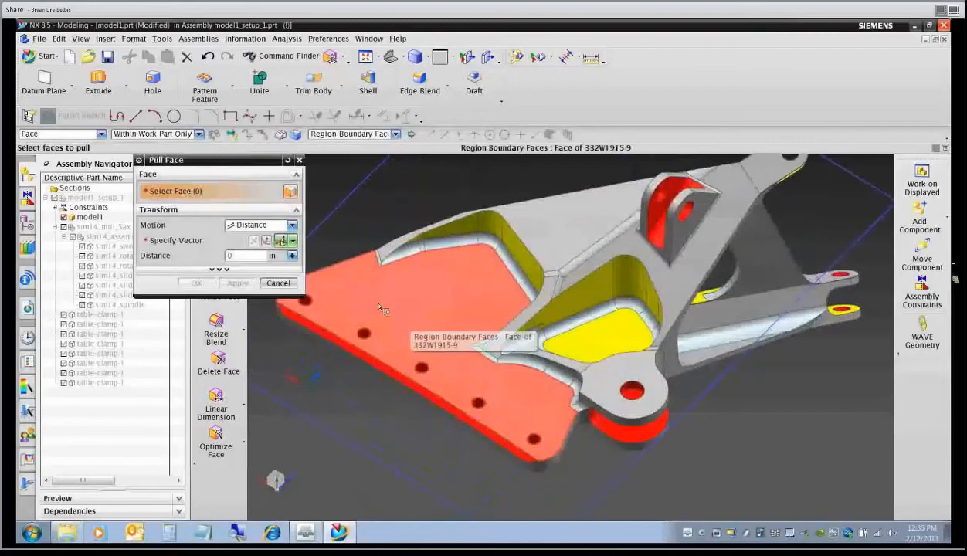
{"action": "left_click", "coordinate": [438, 315]}
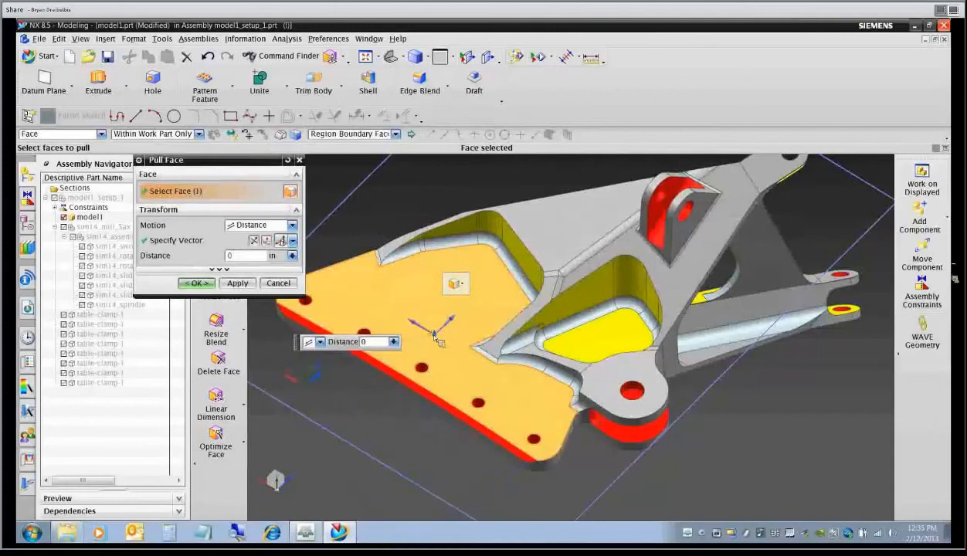
{"action": "type", "text": "0.2"}
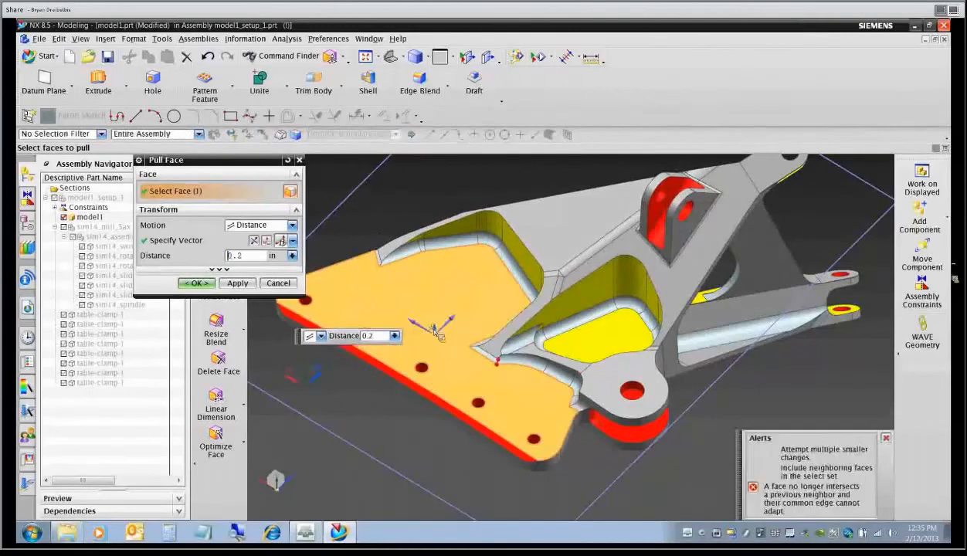
{"action": "left_click_drag", "start_coordinate": [435, 332], "coordinate": [435, 339]}
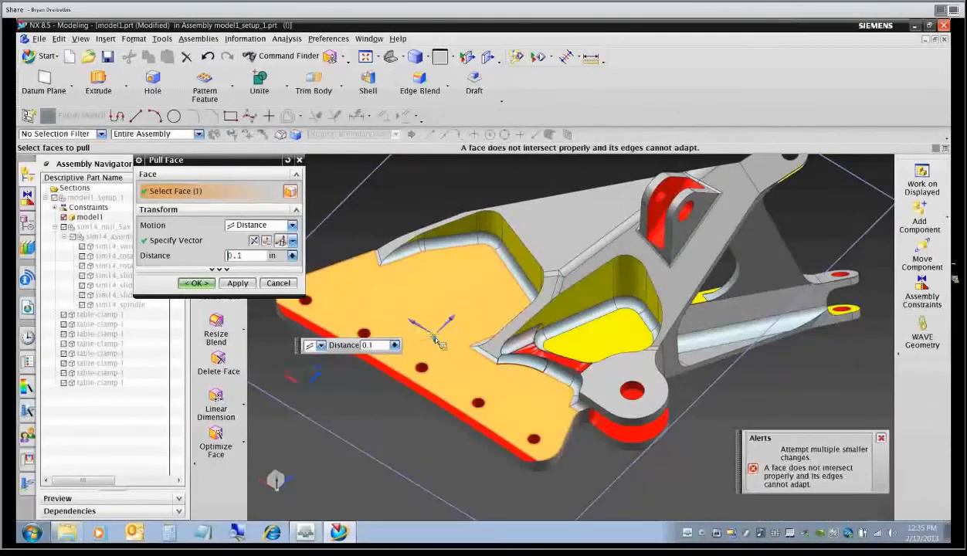
{"action": "left_click", "coordinate": [297, 287]}
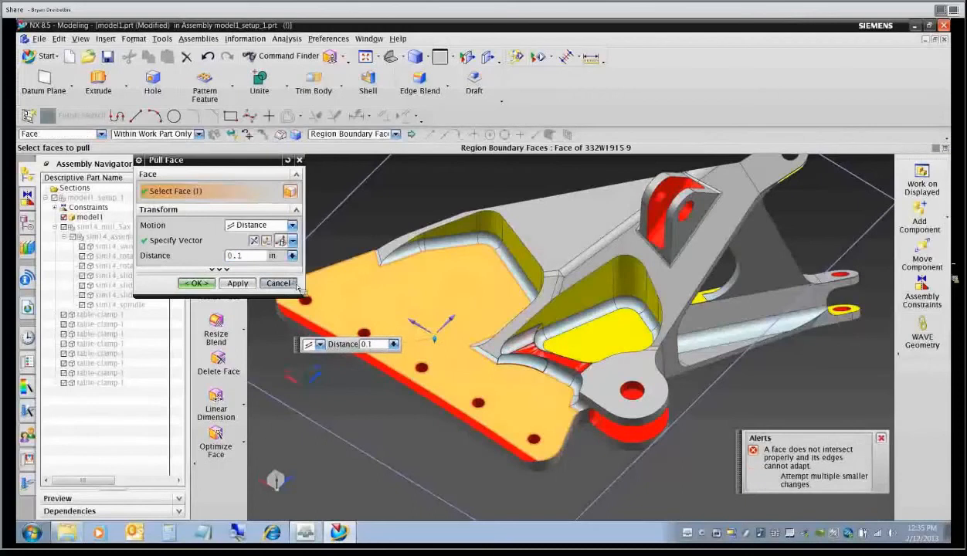
Delete the two narrow transition faces beside the ends of the pocket blend on the hole plate with Delete Face.
{"action": "middle_click_drag", "start_coordinate": [392, 299], "coordinate": [460, 297]}
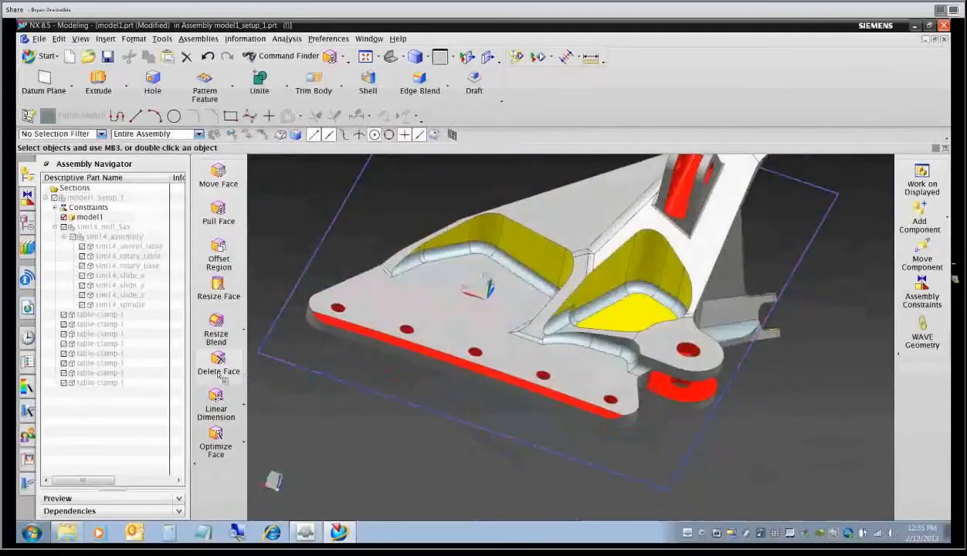
{"action": "left_click", "coordinate": [219, 364]}
{"action": "scroll", "coordinate": [408, 259], "scroll_direction": "up", "scroll_amount": 3}
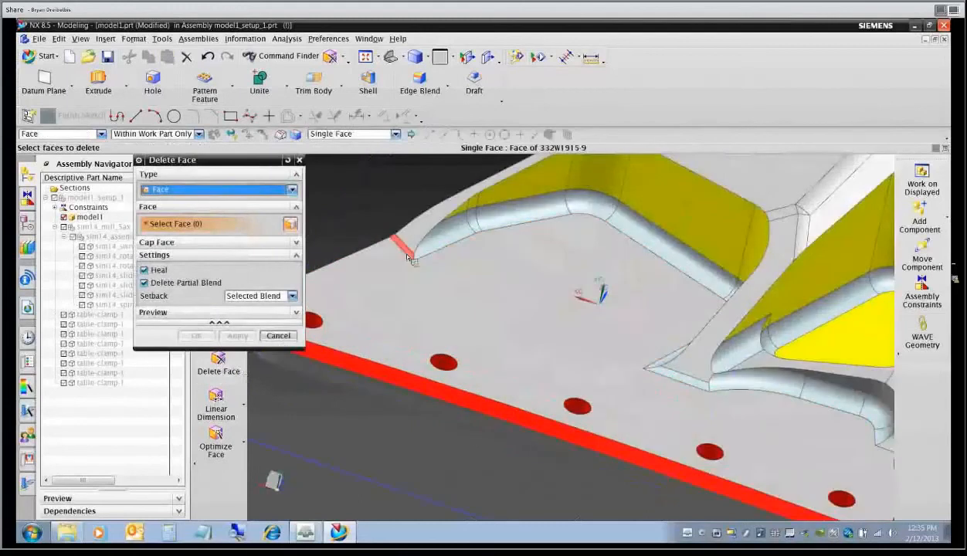
{"action": "left_click", "coordinate": [406, 258]}
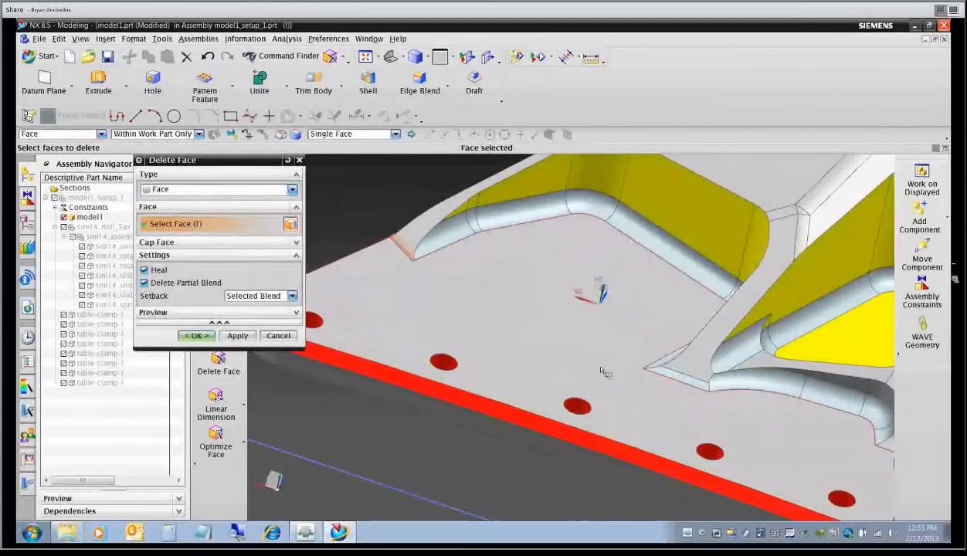
{"action": "left_click", "coordinate": [682, 376]}
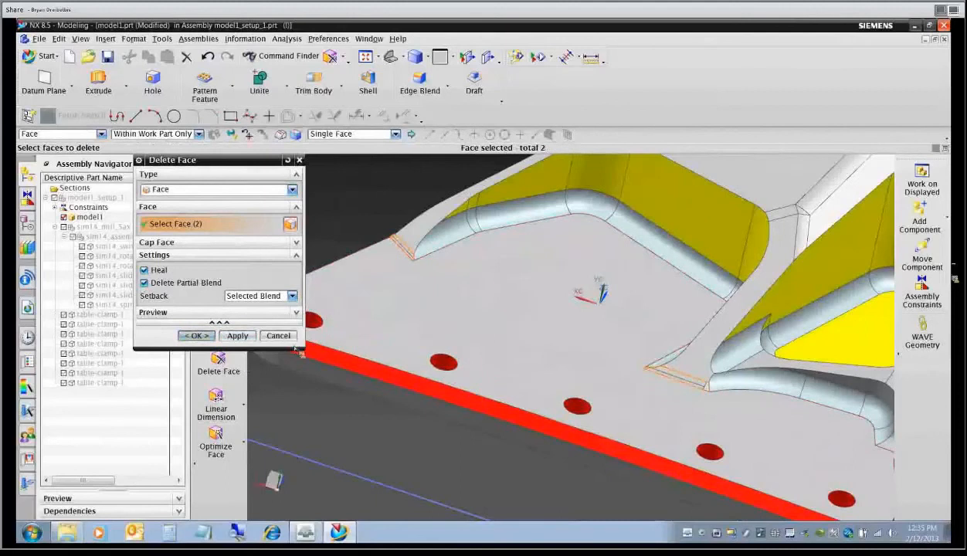
{"action": "left_click", "coordinate": [197, 335]}
{"action": "scroll", "coordinate": [731, 414], "scroll_direction": "up", "scroll_amount": 2}
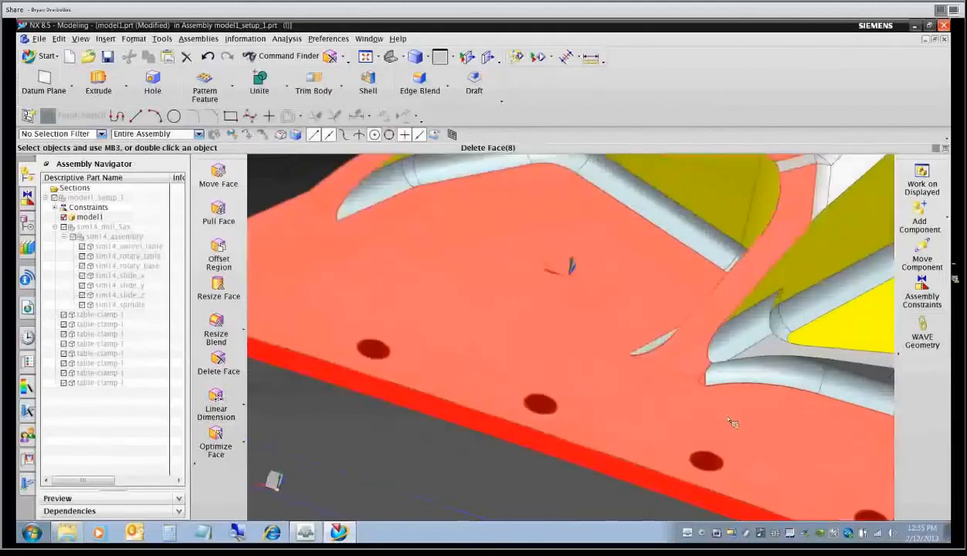
Retry Pull Face on the hole plate's large upper face with distances of 0.2 in and 0.1 in, then cancel.
{"action": "scroll", "coordinate": [733, 423], "scroll_direction": "down", "scroll_amount": 3}
{"action": "middle_click_drag", "start_coordinate": [696, 399], "coordinate": [587, 357]}
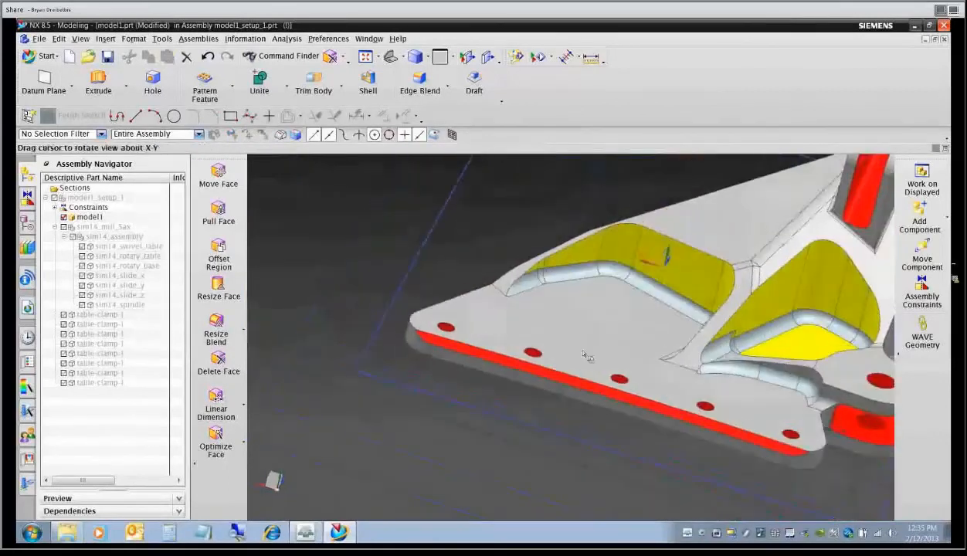
{"action": "scroll", "coordinate": [587, 356], "scroll_direction": "down", "scroll_amount": 2}
{"action": "scroll", "coordinate": [501, 368], "scroll_direction": "down", "scroll_amount": 2}
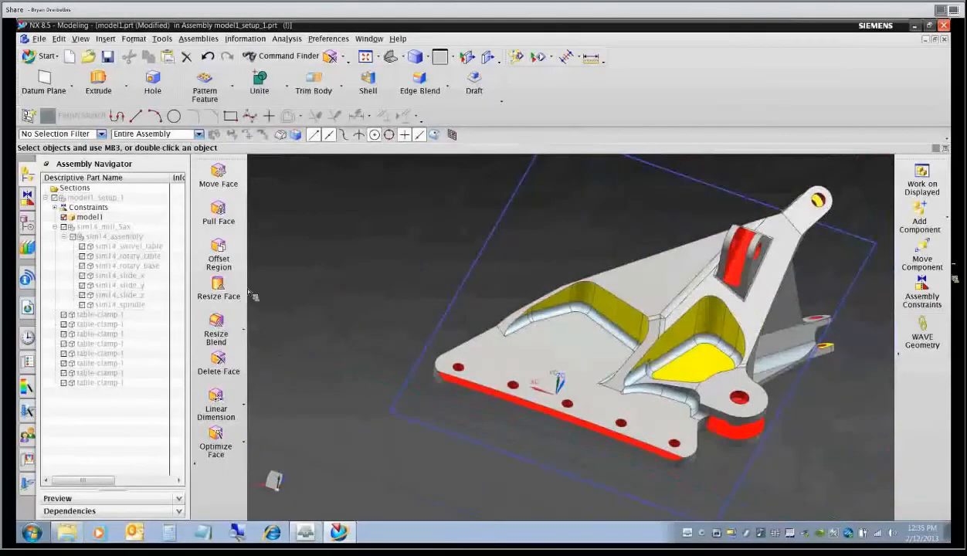
{"action": "left_click", "coordinate": [223, 228]}
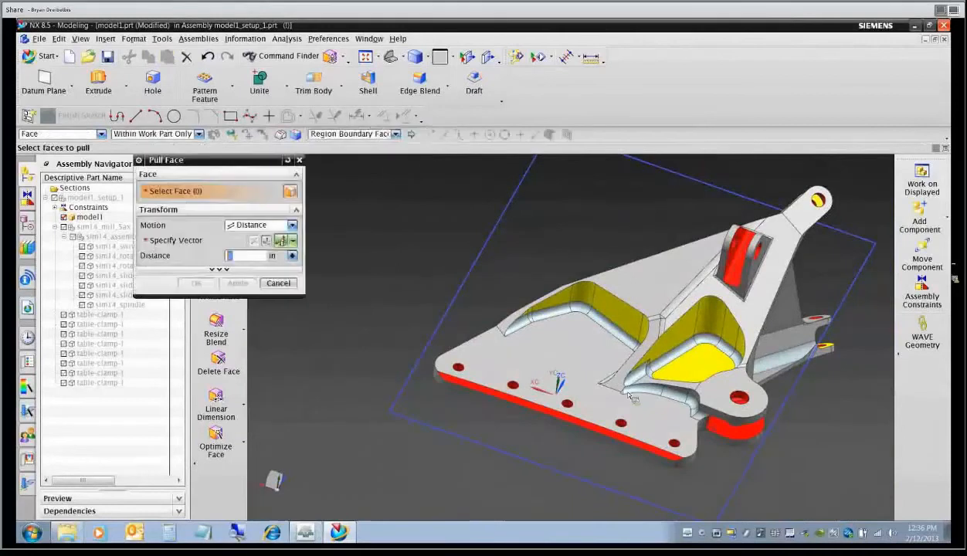
{"action": "left_click", "coordinate": [568, 386]}
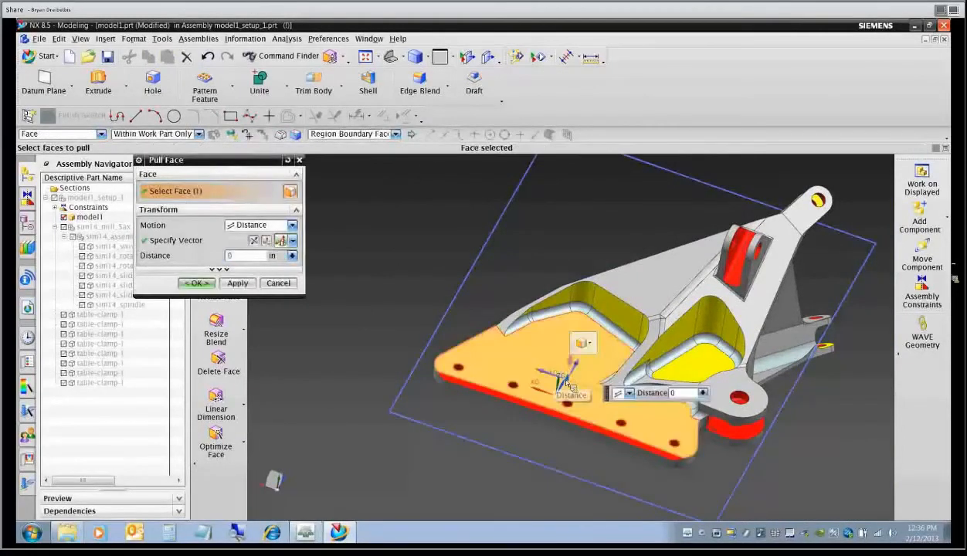
{"action": "left_click_drag", "start_coordinate": [567, 382], "coordinate": [569, 376]}
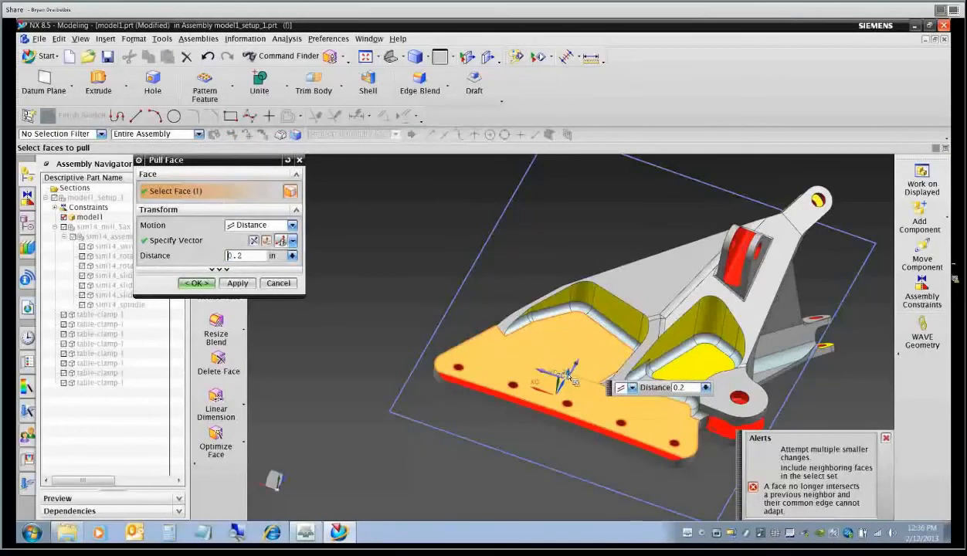
{"action": "left_click_drag", "start_coordinate": [569, 376], "coordinate": [567, 384]}
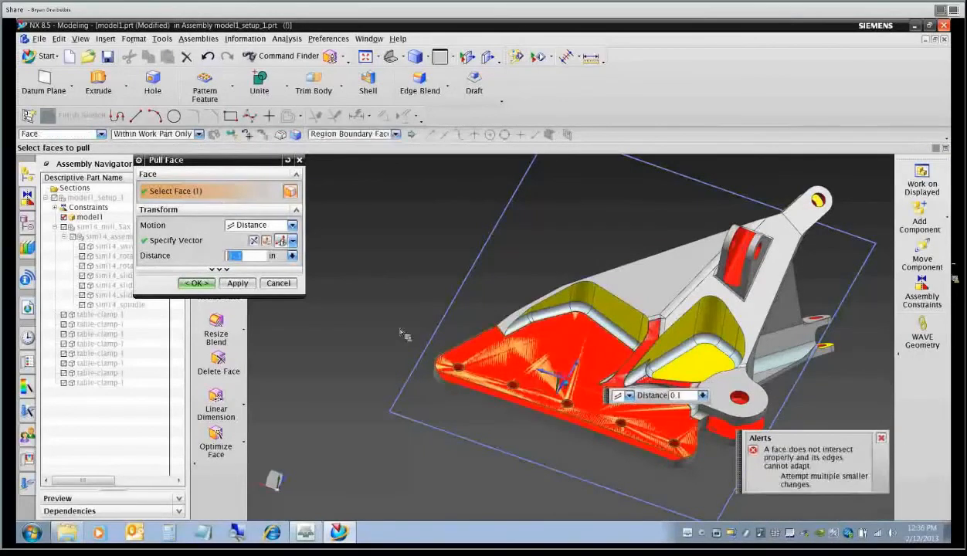
{"action": "left_click", "coordinate": [278, 284]}
Start Offset Region and select the seven connected wall faces of the open pocket on the hole plate.
{"action": "scroll", "coordinate": [445, 352], "scroll_direction": "up", "scroll_amount": 2}
{"action": "middle_click_drag", "start_coordinate": [617, 410], "coordinate": [527, 395], "text": "shift"}
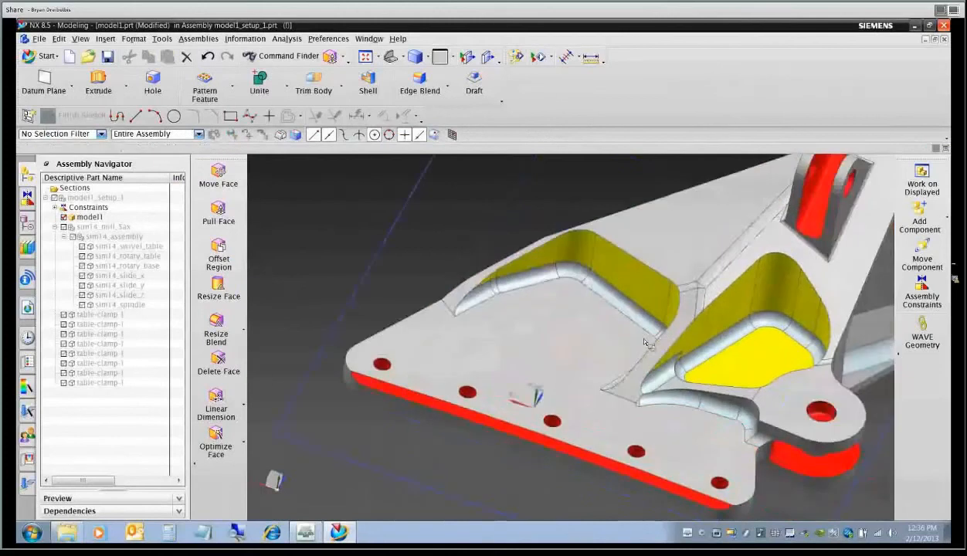
{"action": "middle_click_drag", "start_coordinate": [624, 338], "coordinate": [576, 338], "text": "shift"}
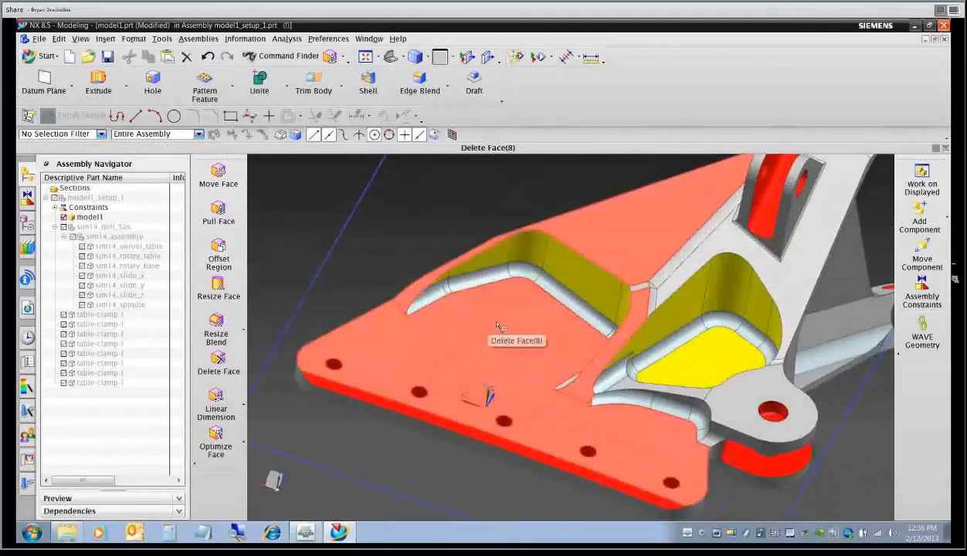
{"action": "middle_click_drag", "start_coordinate": [499, 328], "coordinate": [735, 425]}
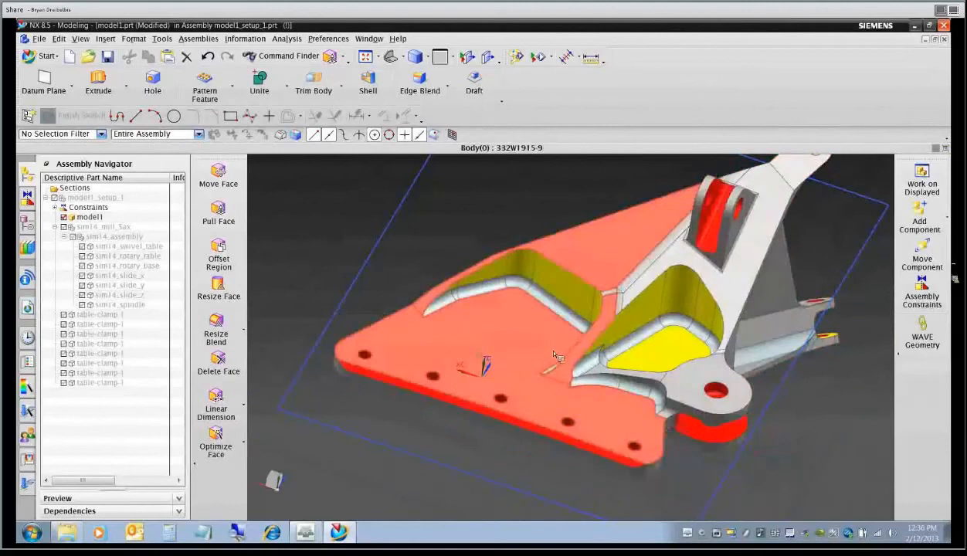
{"action": "left_click", "coordinate": [224, 259]}
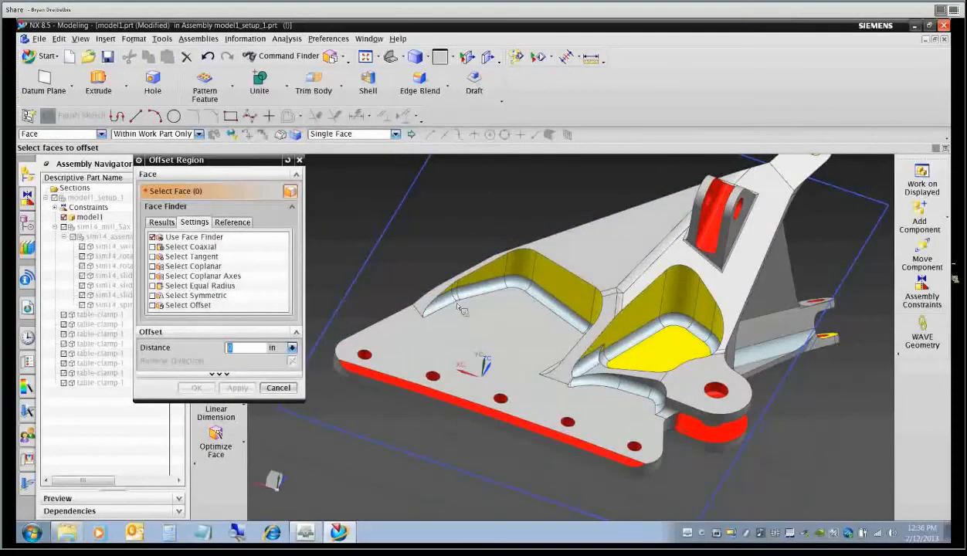
{"action": "scroll", "coordinate": [454, 315], "scroll_direction": "up", "scroll_amount": 4}
{"action": "left_click", "coordinate": [456, 282]}
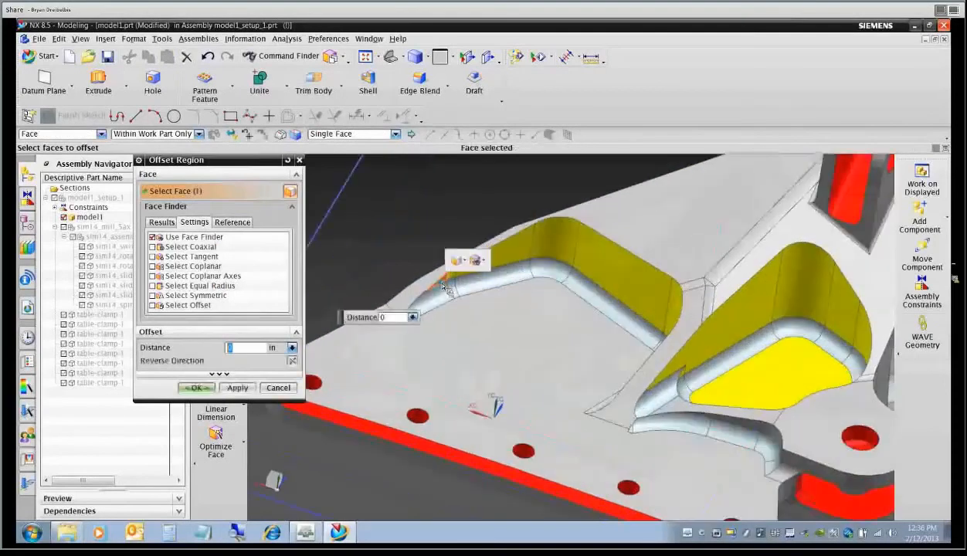
{"action": "left_click", "coordinate": [453, 274]}
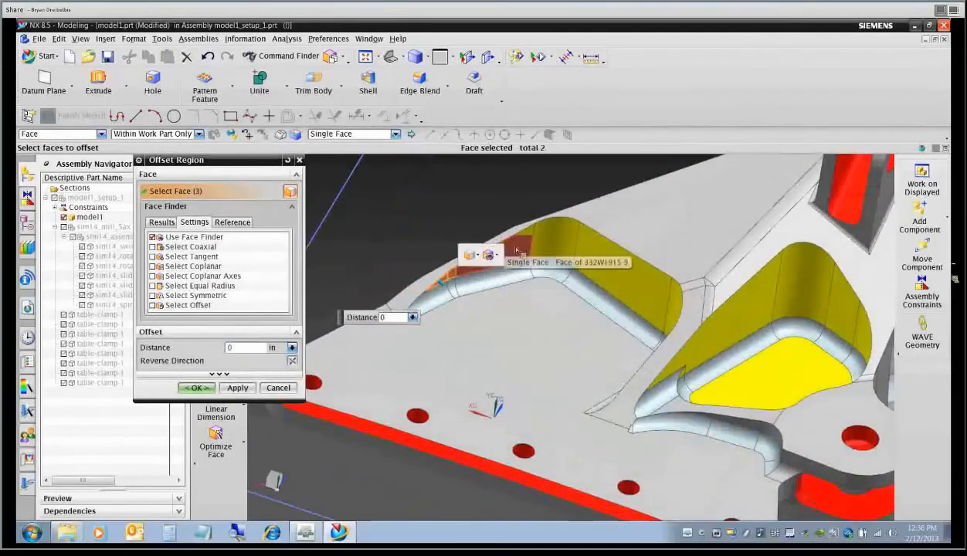
{"action": "left_click", "coordinate": [517, 246]}
{"action": "left_click", "coordinate": [591, 249]}
{"action": "scroll", "coordinate": [587, 259], "scroll_direction": "down", "scroll_amount": 5}
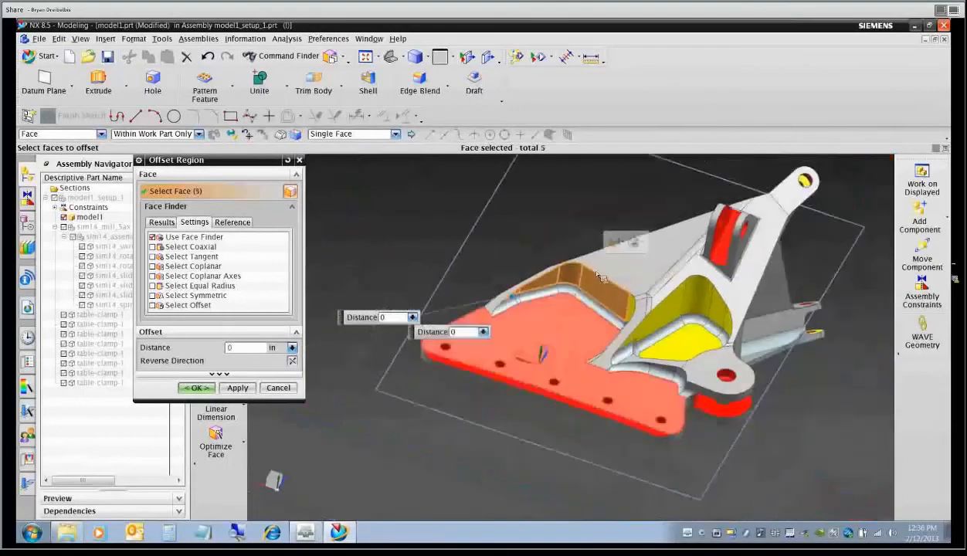
{"action": "middle_click_drag", "start_coordinate": [587, 258], "coordinate": [597, 356]}
{"action": "scroll", "coordinate": [641, 364], "scroll_direction": "up", "scroll_amount": 5}
{"action": "left_click", "coordinate": [672, 313]}
{"action": "scroll", "coordinate": [647, 355], "scroll_direction": "down", "scroll_amount": 3}
{"action": "left_click", "coordinate": [694, 348]}
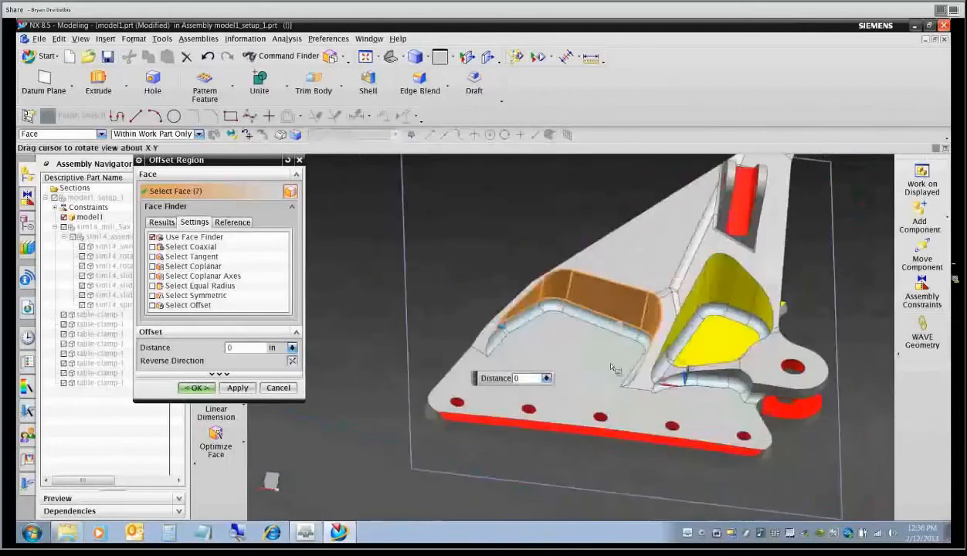
Offset the selected pocket walls 0.125 in toward the pocket's interior.
{"action": "scroll", "coordinate": [599, 363], "scroll_direction": "up", "scroll_amount": 3}
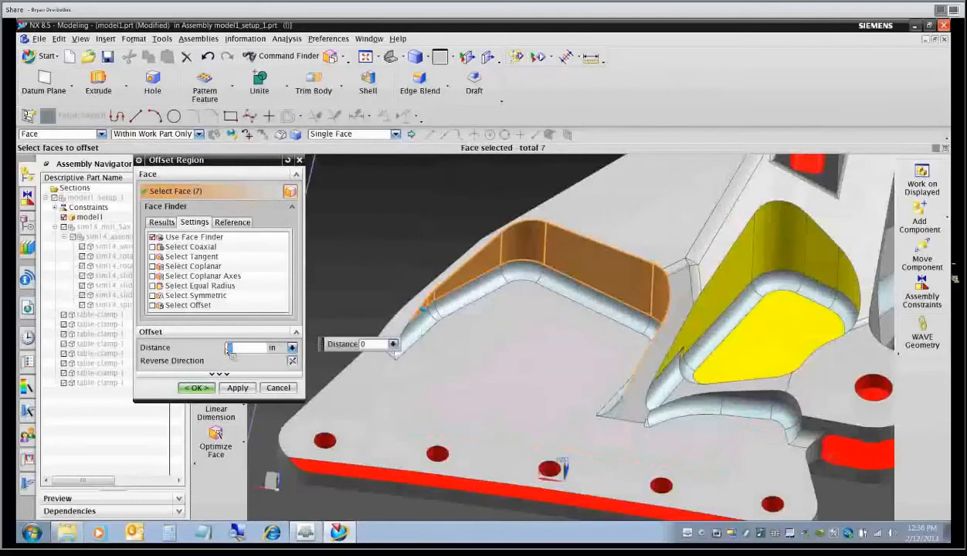
{"action": "left_click", "coordinate": [258, 348]}
{"action": "type", "text": ".125"}
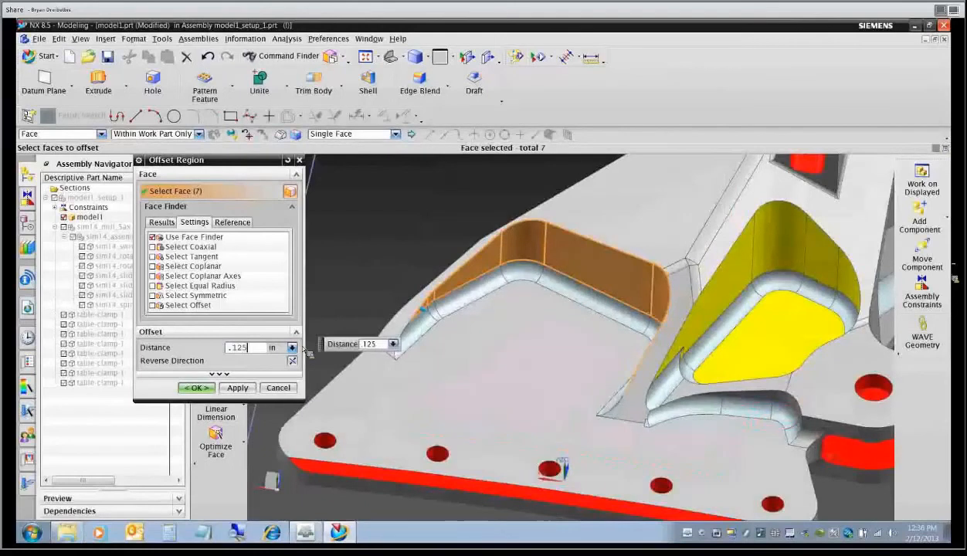
{"action": "left_click", "coordinate": [292, 361]}
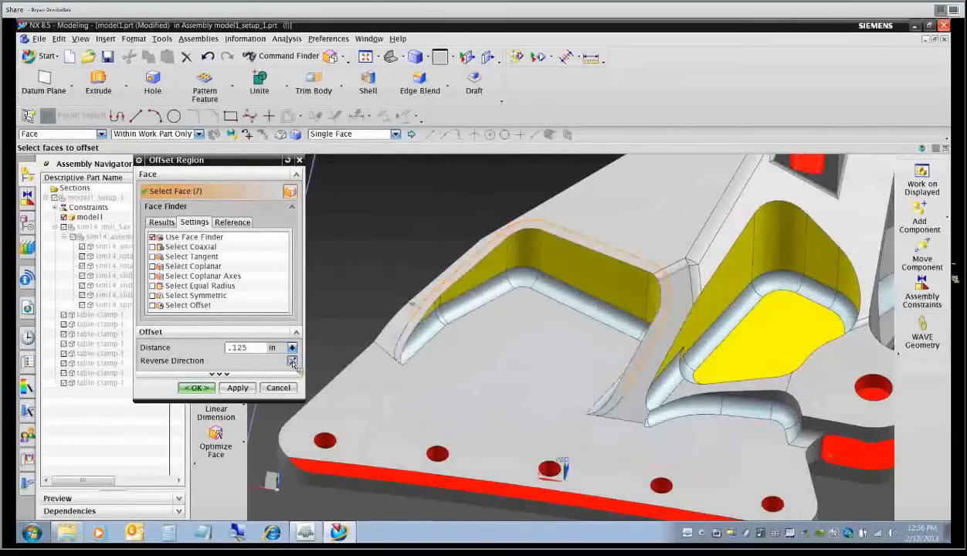
{"action": "left_click", "coordinate": [293, 362]}
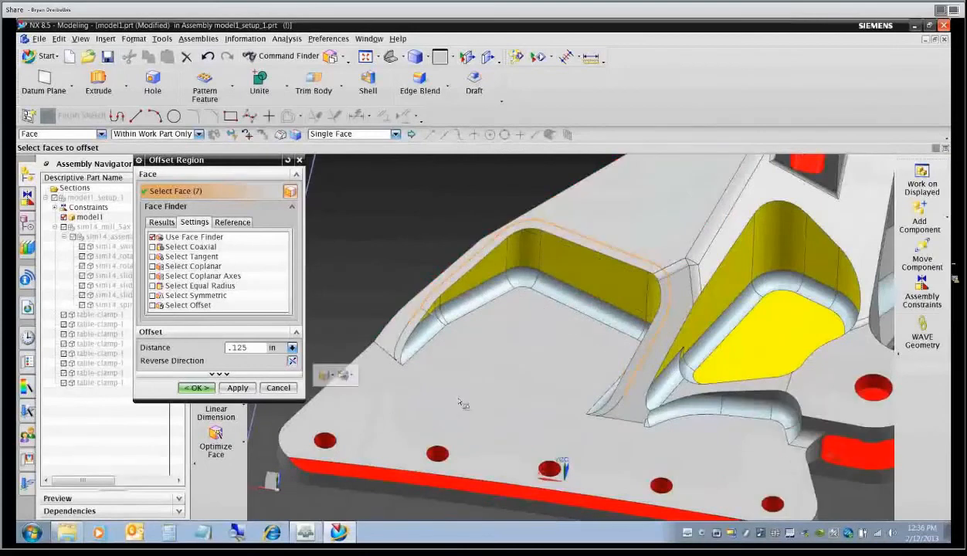
{"action": "middle_click_drag", "start_coordinate": [505, 385], "coordinate": [541, 312]}
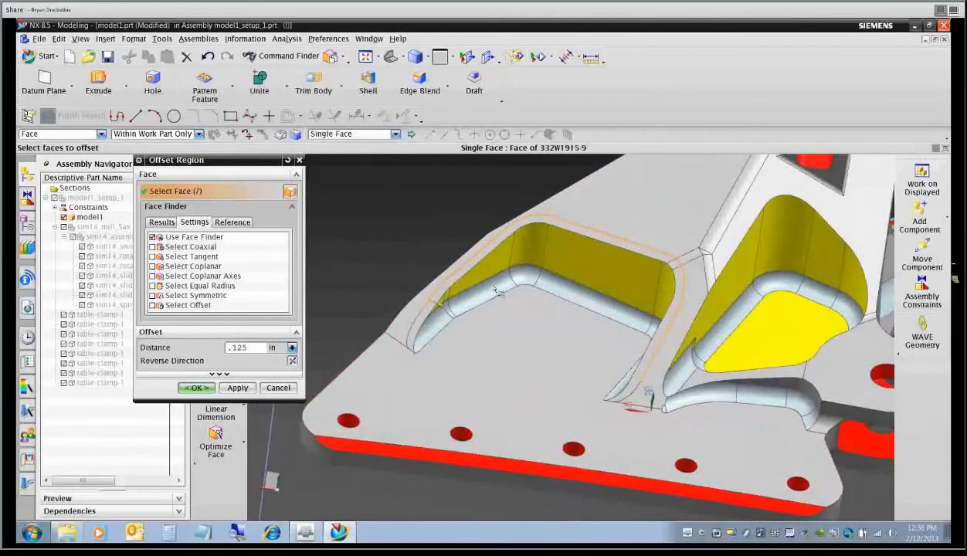
{"action": "left_click", "coordinate": [197, 389]}
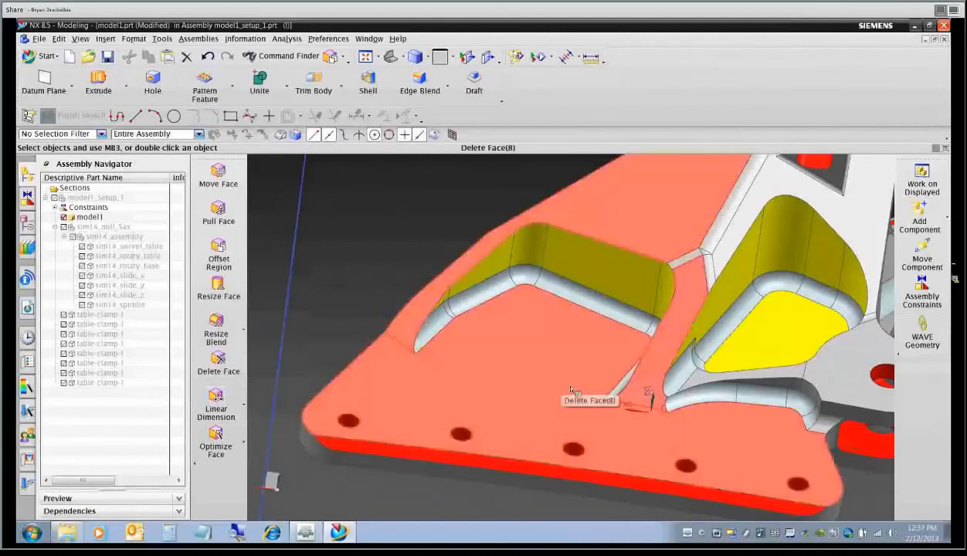
Suppress the features Resize Blend (4) through Resize Blend (7) in model1's history.
{"action": "left_click", "coordinate": [28, 228]}
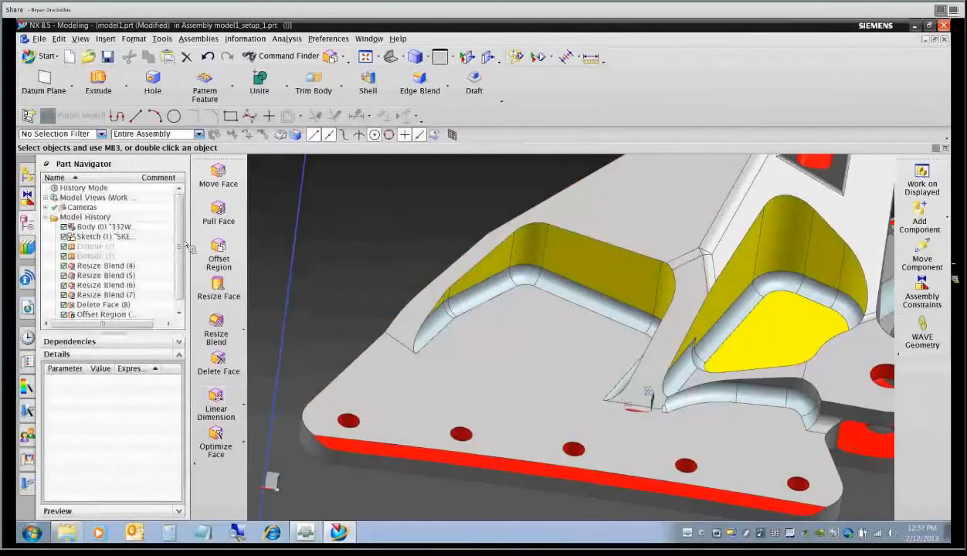
{"action": "scroll", "coordinate": [183, 255], "scroll_direction": "down", "scroll_amount": 1}
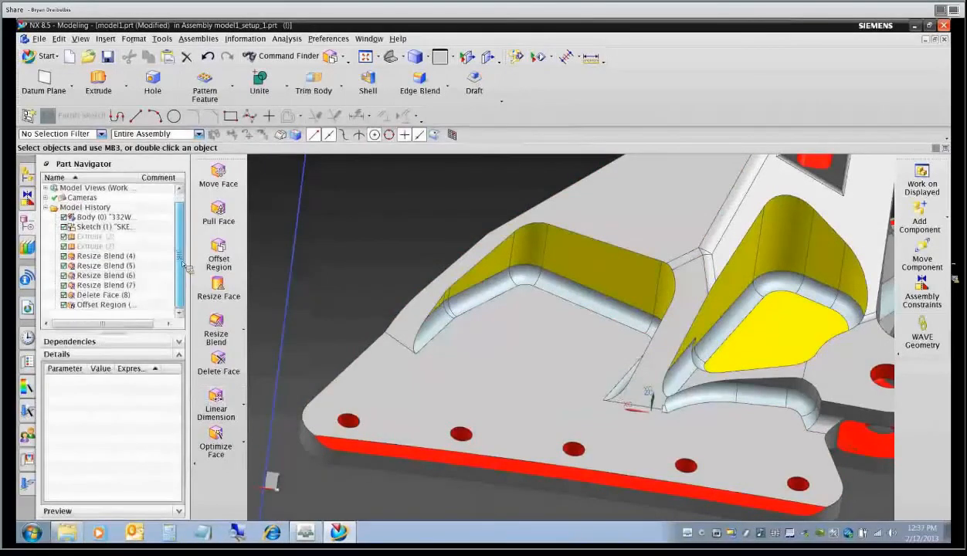
{"action": "left_click", "coordinate": [64, 256]}
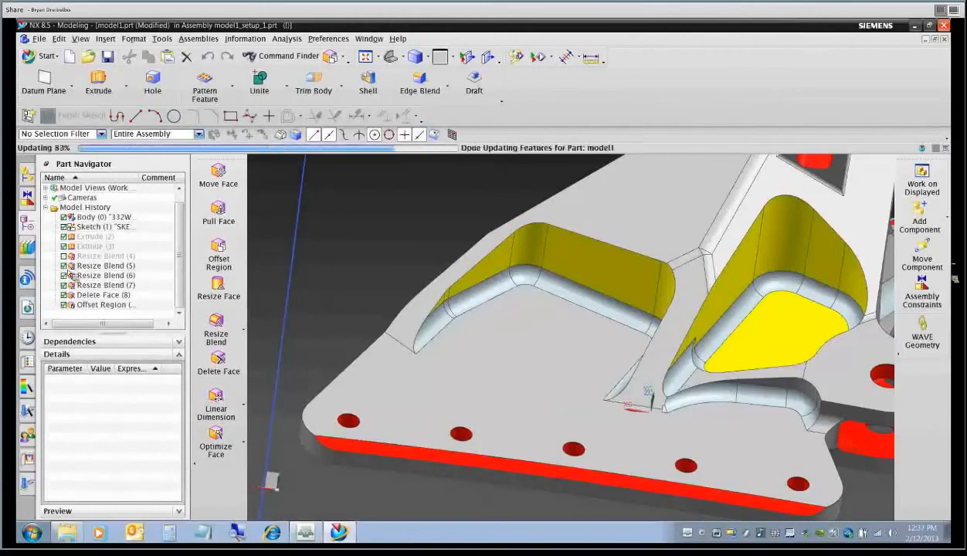
{"action": "left_click", "coordinate": [64, 266]}
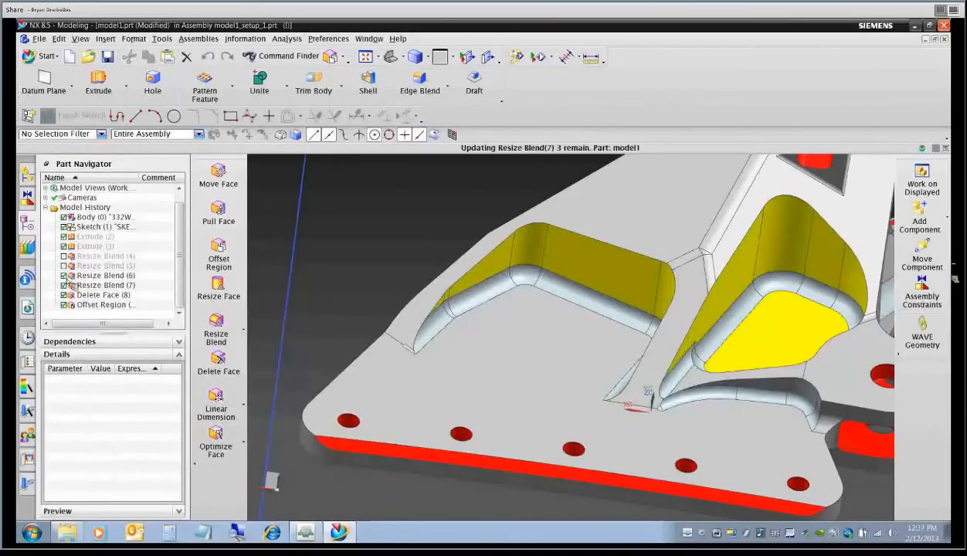
{"action": "left_click", "coordinate": [64, 276]}
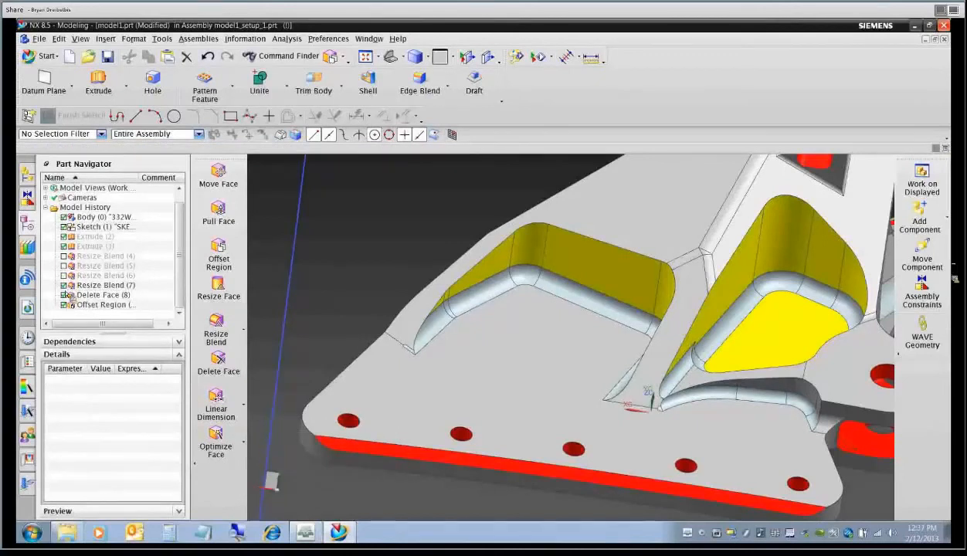
{"action": "left_click", "coordinate": [63, 285]}
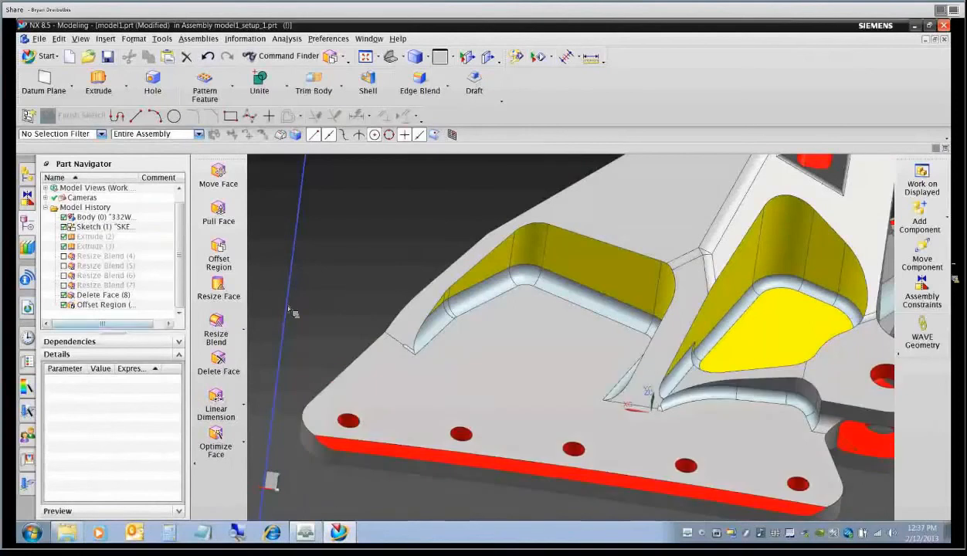
Unsuppress the four Resize Blend features in model1's history.
{"action": "left_click", "coordinate": [65, 284]}
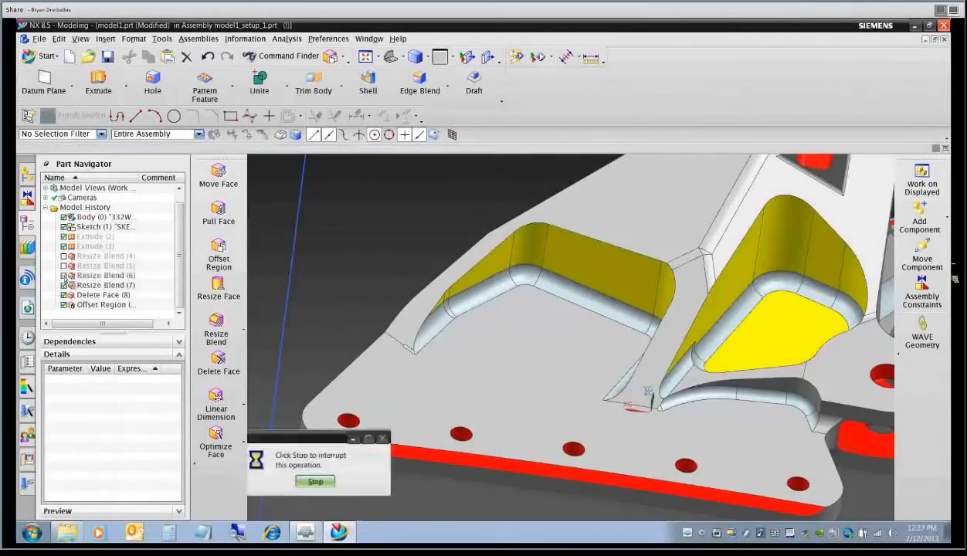
{"action": "left_click", "coordinate": [64, 265]}
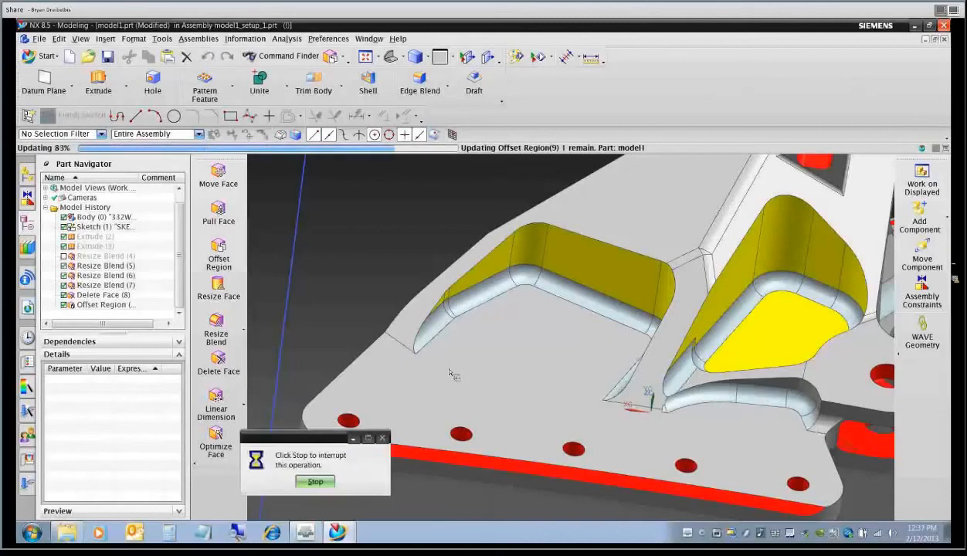
Open Offset Region (9) from the model history and look over the pocket walls on the hole plate.
{"action": "left_click", "coordinate": [116, 306]}
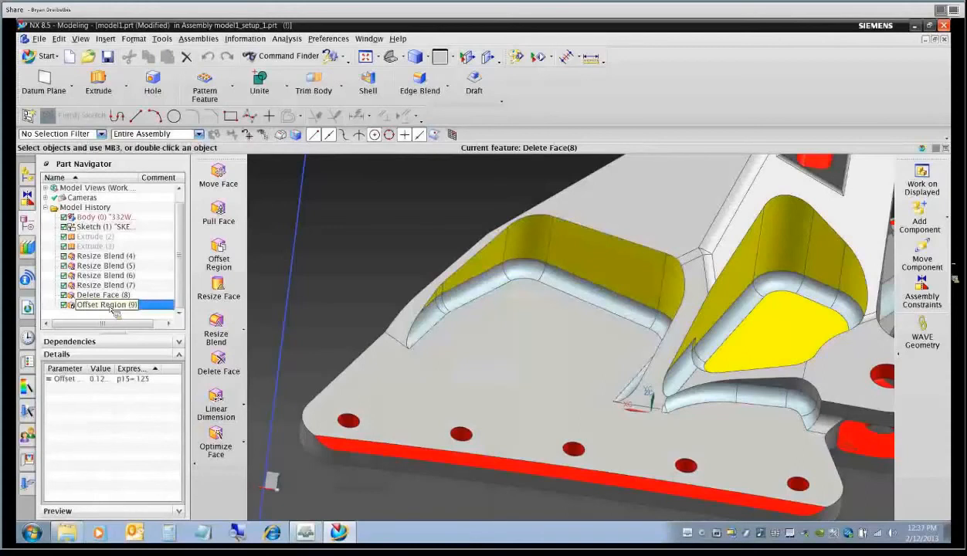
{"action": "scroll", "coordinate": [534, 350], "scroll_direction": "down", "scroll_amount": 2}
{"action": "middle_click_drag", "start_coordinate": [535, 349], "coordinate": [498, 358]}
{"action": "scroll", "coordinate": [510, 358], "scroll_direction": "down", "scroll_amount": 1}
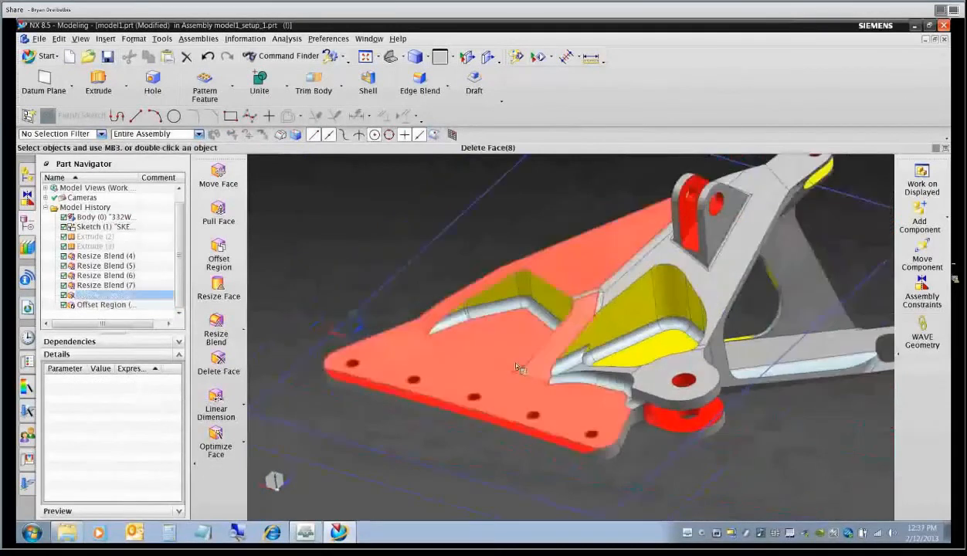
{"action": "middle_click_drag", "start_coordinate": [559, 374], "coordinate": [548, 346]}
{"action": "middle_click_drag", "start_coordinate": [545, 345], "coordinate": [548, 377]}
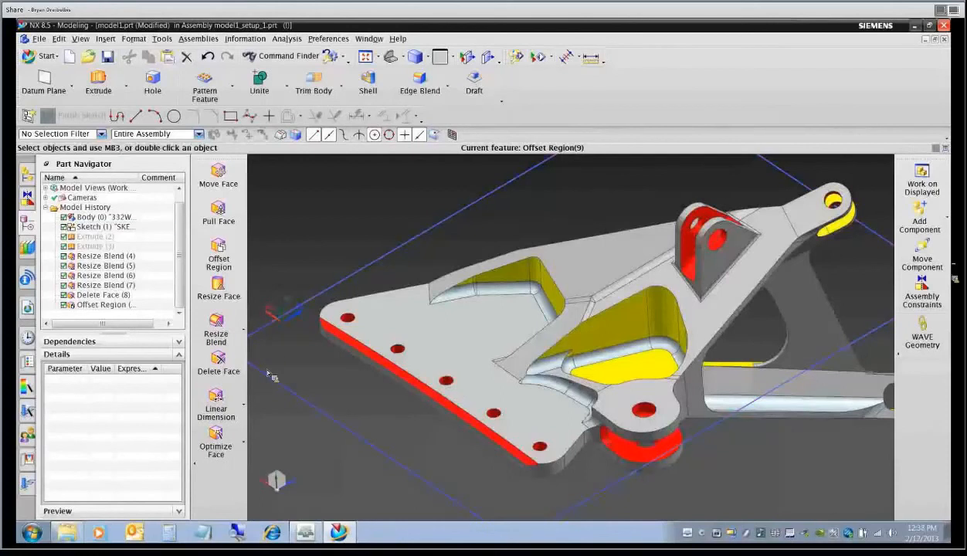
{"action": "left_click", "coordinate": [218, 362]}
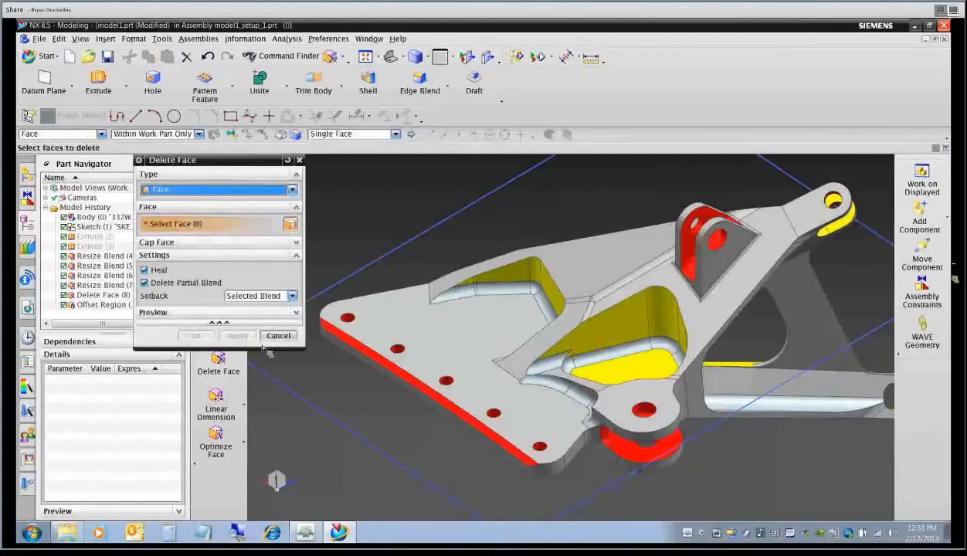
{"action": "scroll", "coordinate": [347, 319], "scroll_direction": "up", "scroll_amount": 2}
{"action": "left_click", "coordinate": [347, 318]}
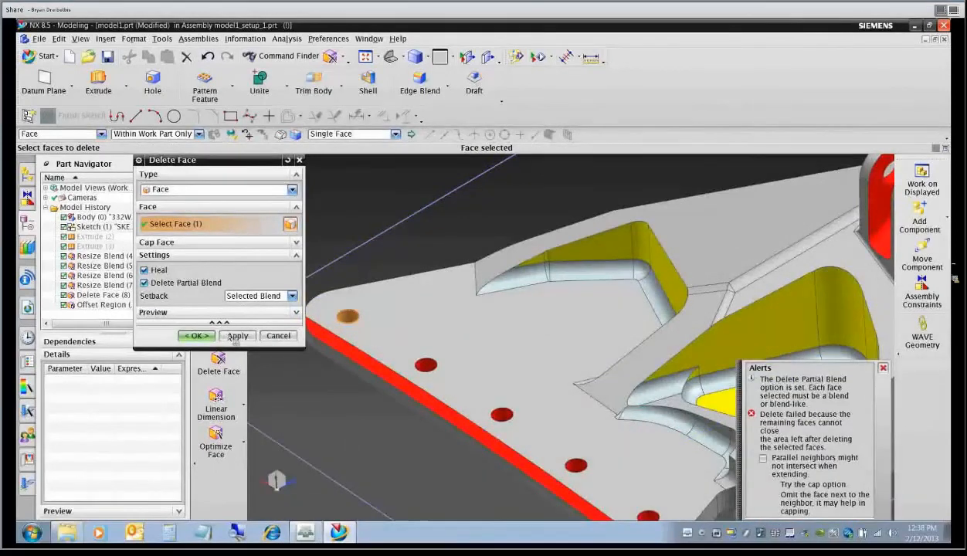
{"action": "left_click", "coordinate": [279, 335]}
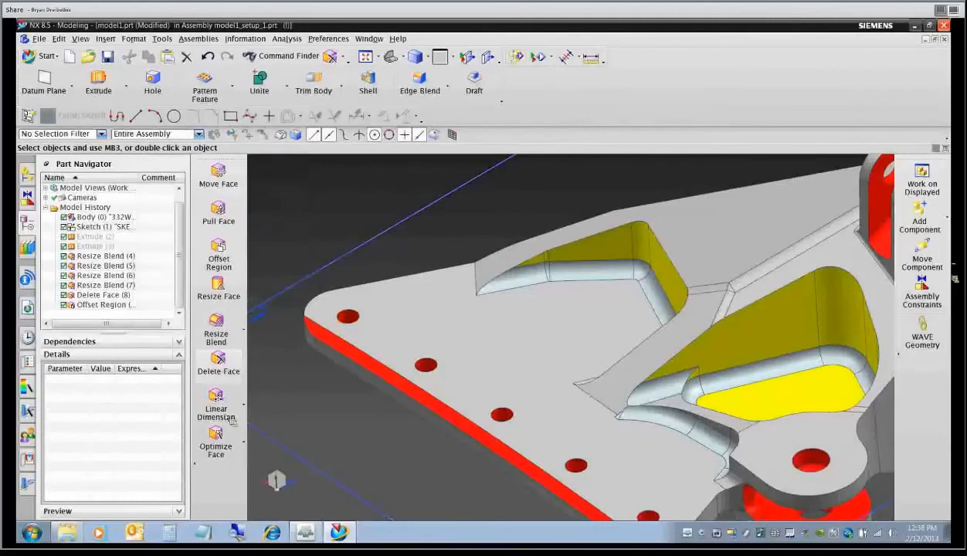
Delete the five hole faces along the base plate's front edge with Delete Partial Blend turned off.
{"action": "left_click", "coordinate": [219, 362]}
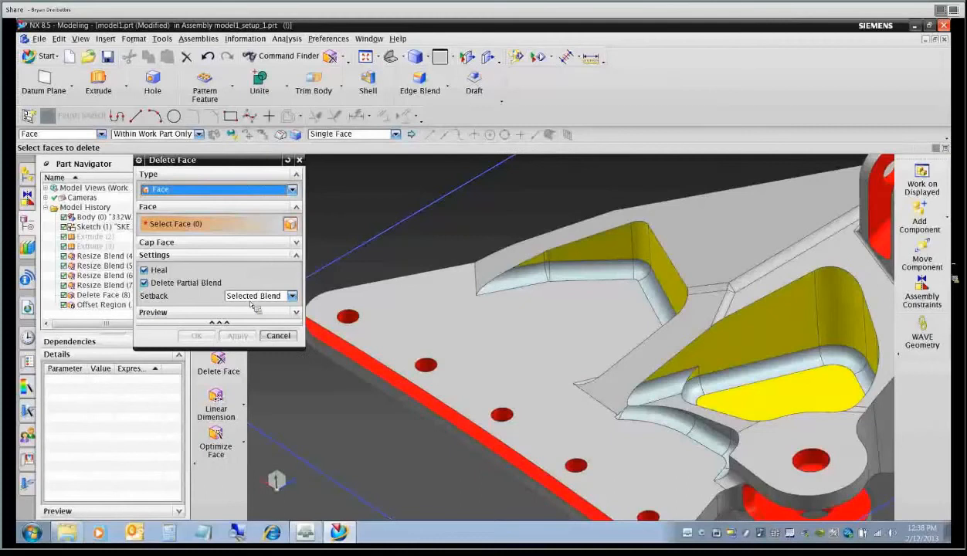
{"action": "left_click", "coordinate": [144, 283]}
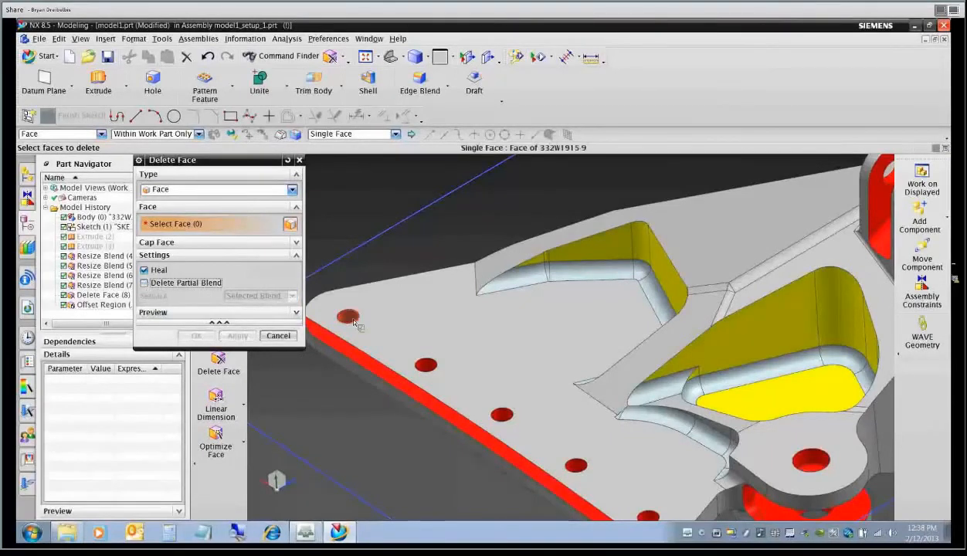
{"action": "left_click", "coordinate": [352, 321]}
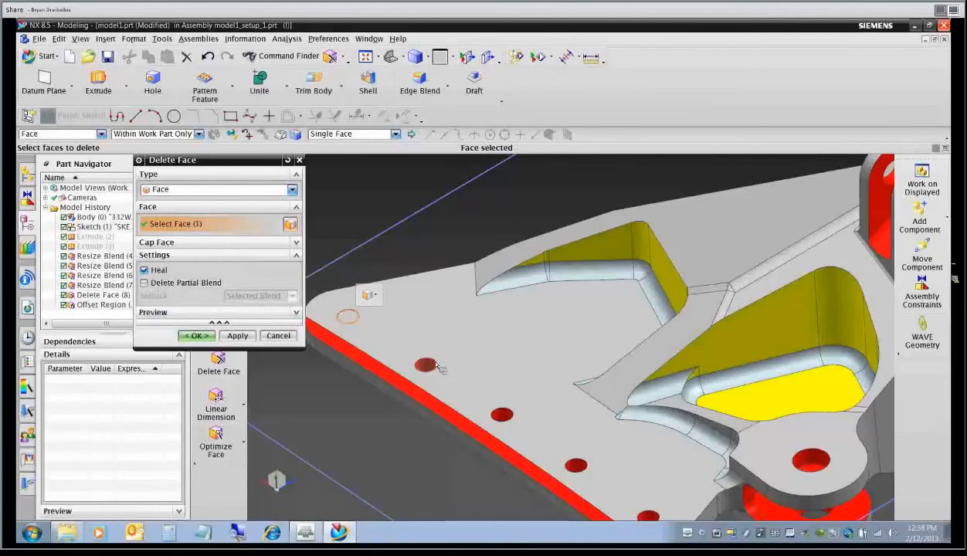
{"action": "left_click", "coordinate": [427, 365]}
{"action": "left_click", "coordinate": [502, 415]}
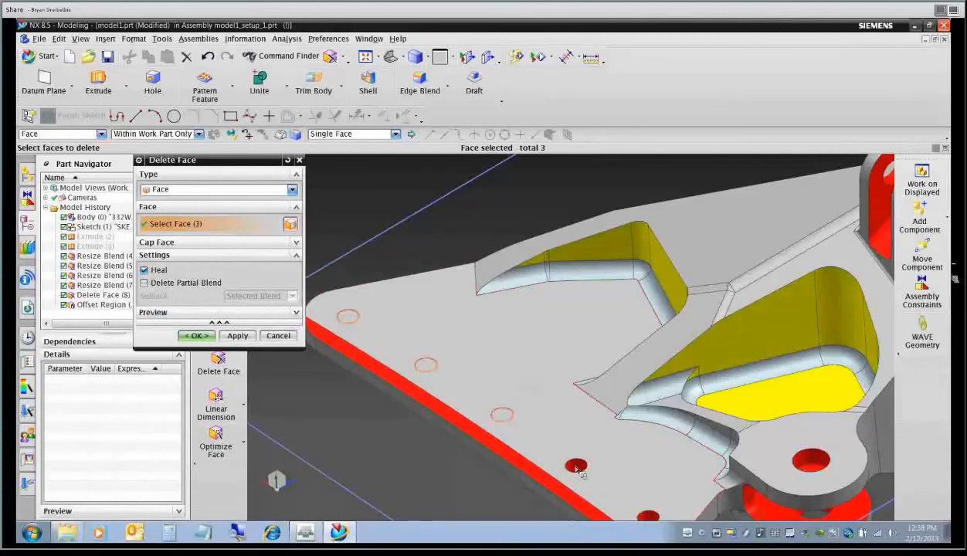
{"action": "left_click", "coordinate": [577, 467]}
{"action": "middle_click_drag", "start_coordinate": [589, 417], "coordinate": [518, 388]}
{"action": "scroll", "coordinate": [524, 394], "scroll_direction": "up", "scroll_amount": 2}
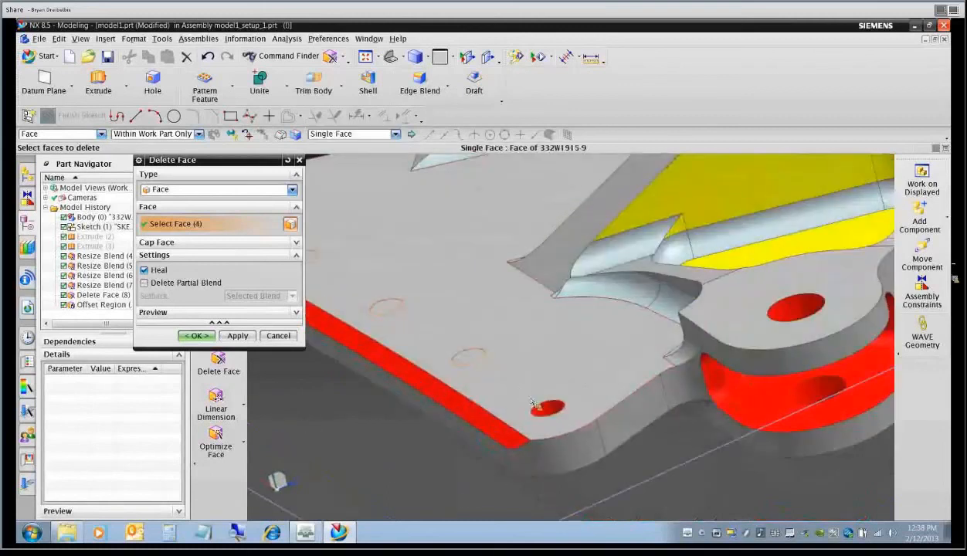
{"action": "left_click", "coordinate": [536, 406]}
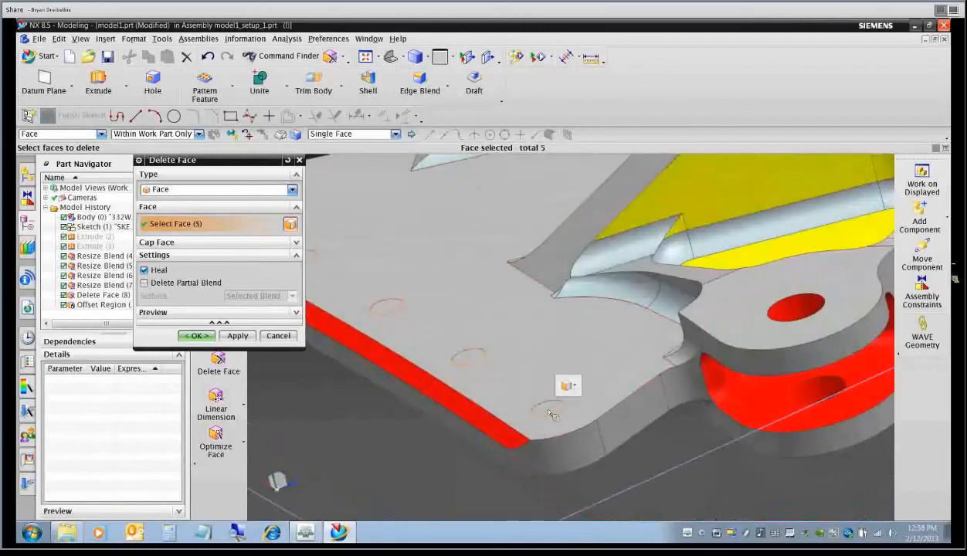
{"action": "left_click", "coordinate": [197, 336]}
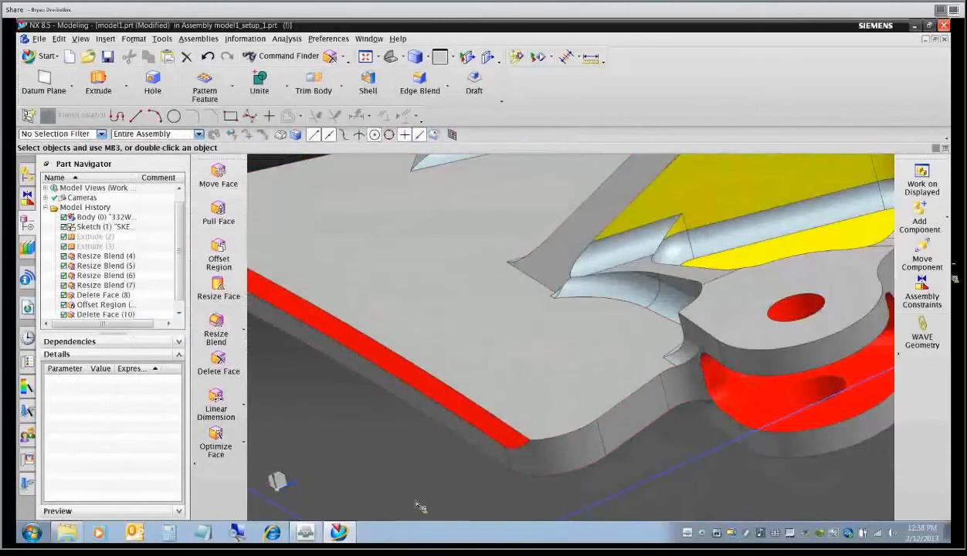
Start Delete Face and select the hole faces in the upper and lower clevis lugs beside the plate.
{"action": "middle_click_drag", "start_coordinate": [502, 402], "coordinate": [541, 342]}
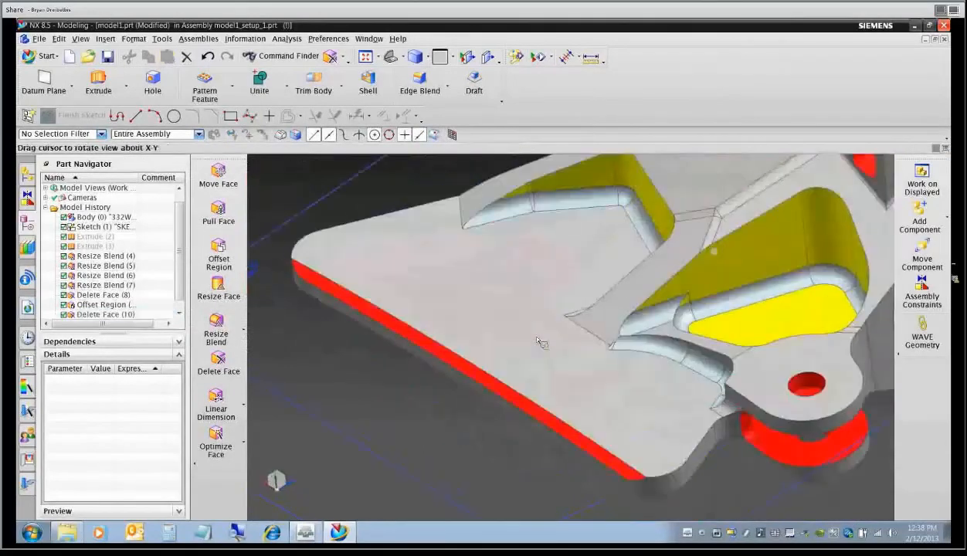
{"action": "scroll", "coordinate": [492, 425], "scroll_direction": "down", "scroll_amount": 1}
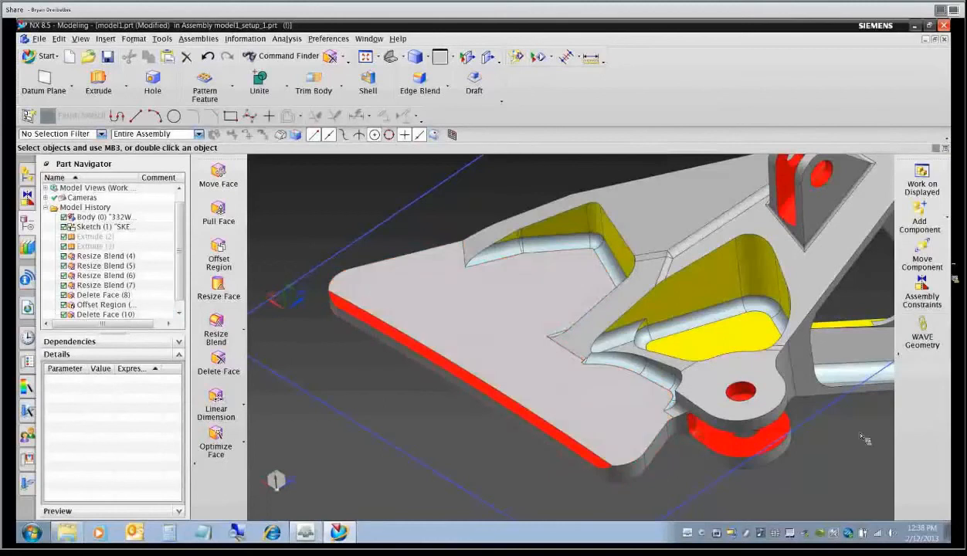
{"action": "middle_click_drag", "start_coordinate": [661, 311], "coordinate": [462, 376]}
{"action": "scroll", "coordinate": [462, 376], "scroll_direction": "up", "scroll_amount": 2}
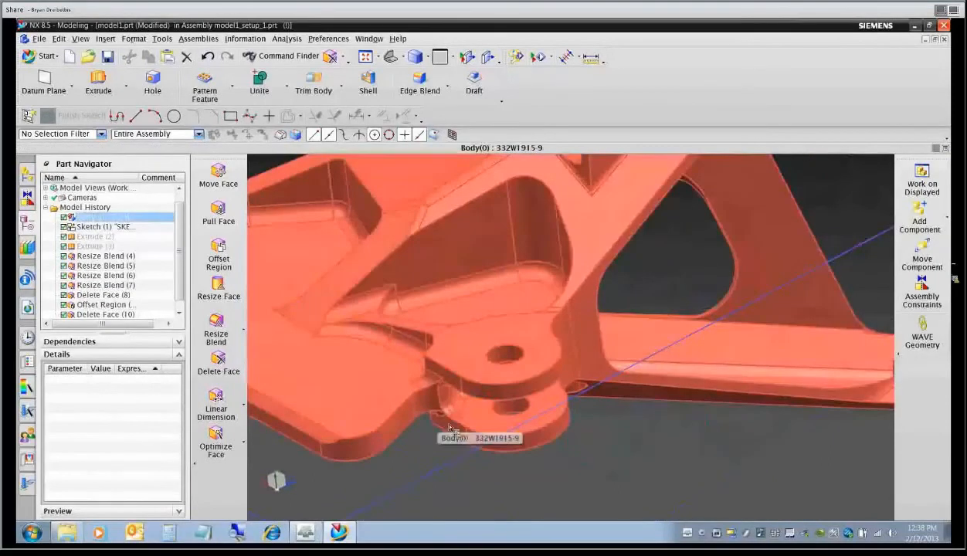
{"action": "left_click", "coordinate": [219, 362]}
{"action": "scroll", "coordinate": [336, 384], "scroll_direction": "up", "scroll_amount": 2}
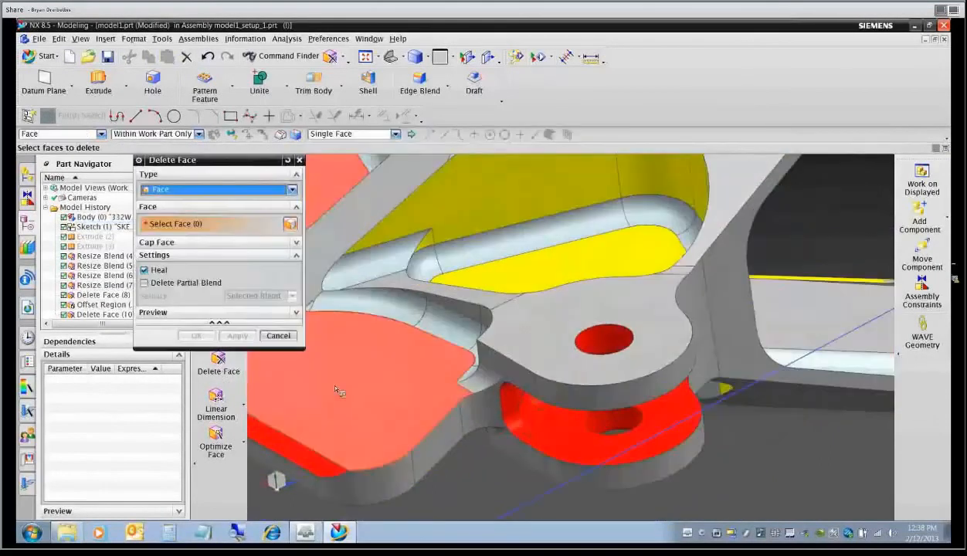
{"action": "left_click", "coordinate": [610, 342]}
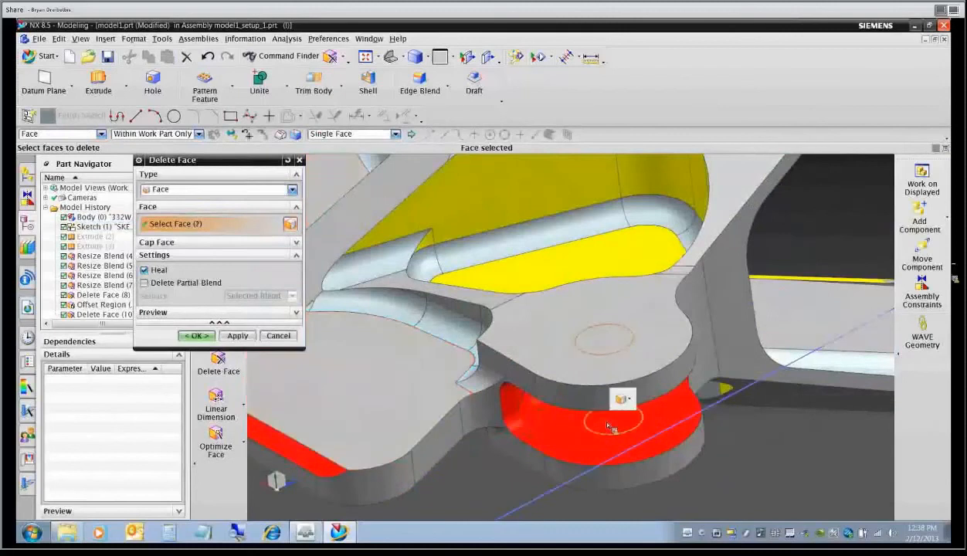
{"action": "left_click", "coordinate": [609, 427]}
{"action": "middle_click_drag", "start_coordinate": [609, 426], "coordinate": [569, 401]}
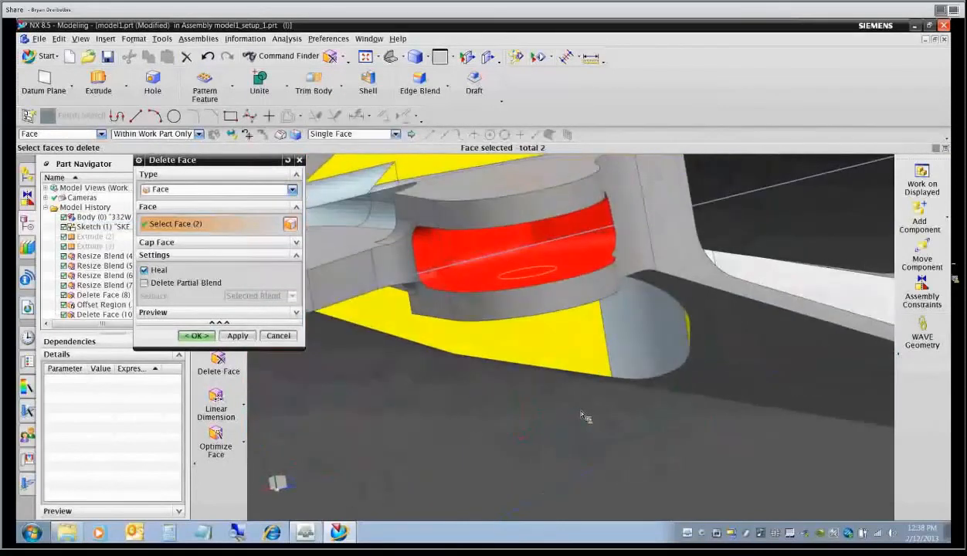
Add the blends inside the clevis slot to the Delete Face selection using the Connected Blend Faces rule.
{"action": "left_click", "coordinate": [430, 284]}
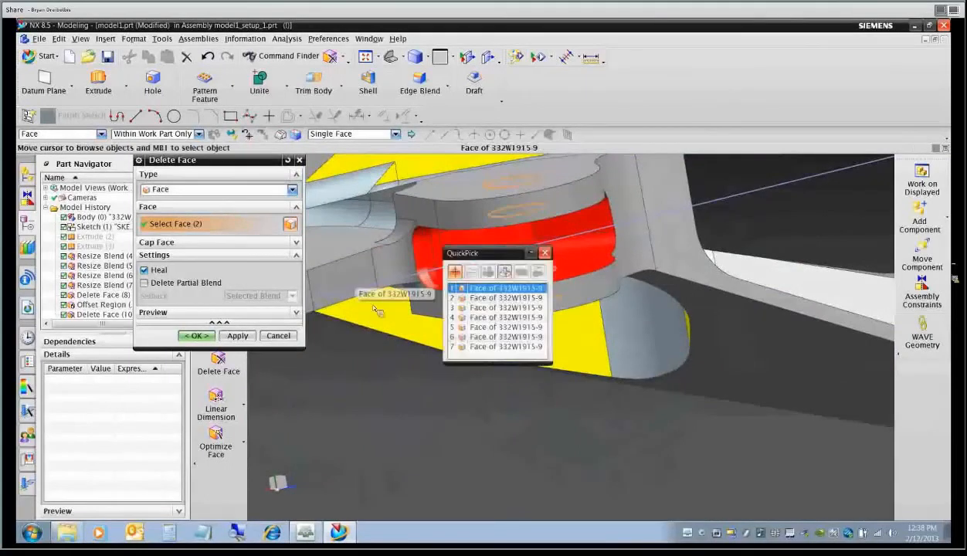
{"action": "left_click", "coordinate": [545, 252]}
{"action": "left_click", "coordinate": [395, 133]}
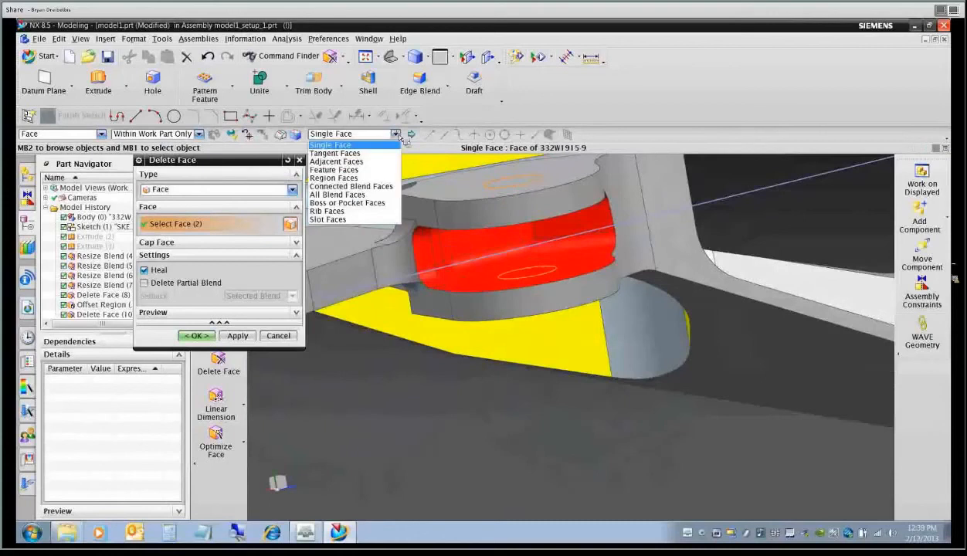
{"action": "left_click", "coordinate": [392, 189]}
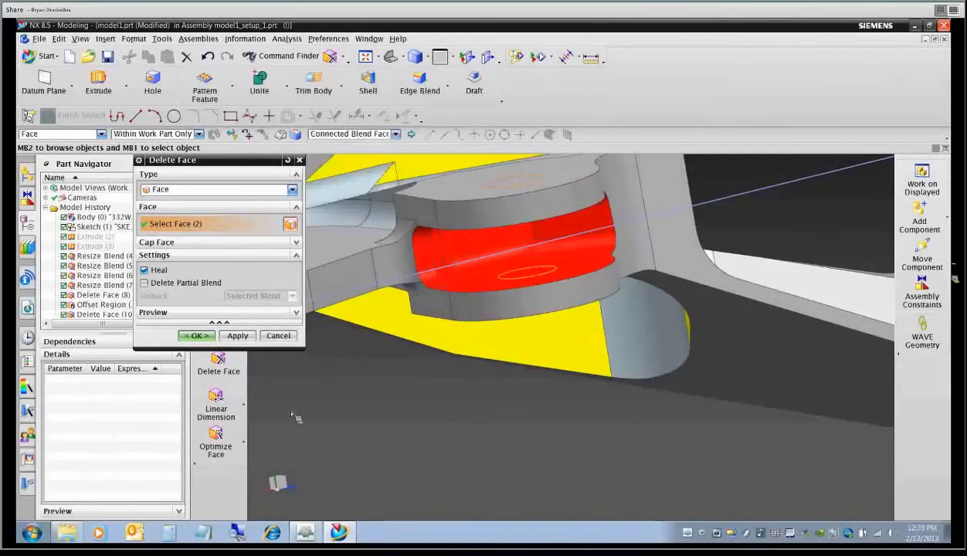
{"action": "left_click", "coordinate": [425, 282]}
{"action": "mouse_move", "coordinate": [488, 430]}
{"action": "middle_mouse_down"}
{"action": "mouse_move", "coordinate": [498, 423]}
{"action": "mouse_move", "coordinate": [464, 445]}
{"action": "mouse_move", "coordinate": [502, 449]}
{"action": "mouse_move", "coordinate": [484, 441]}
{"action": "middle_mouse_up"}
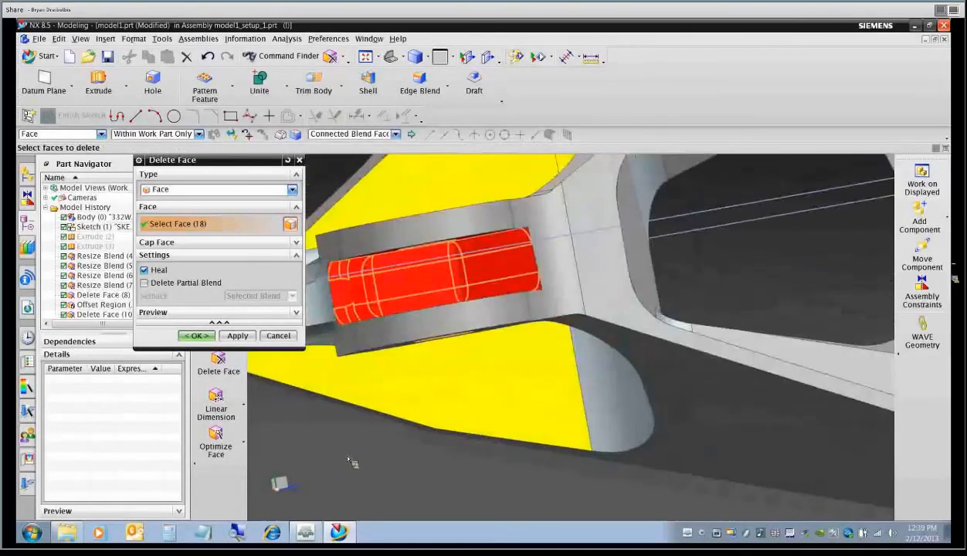
Try to delete the selected clevis hole and blend faces with Delete Partial Blend enabled.
{"action": "left_click", "coordinate": [144, 283]}
{"action": "left_click", "coordinate": [207, 337]}
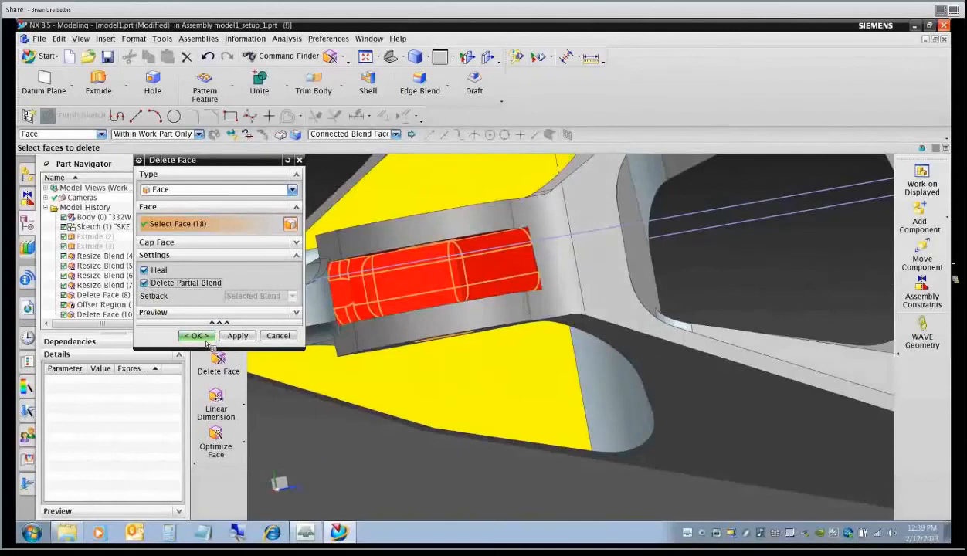
{"action": "left_click", "coordinate": [473, 290]}
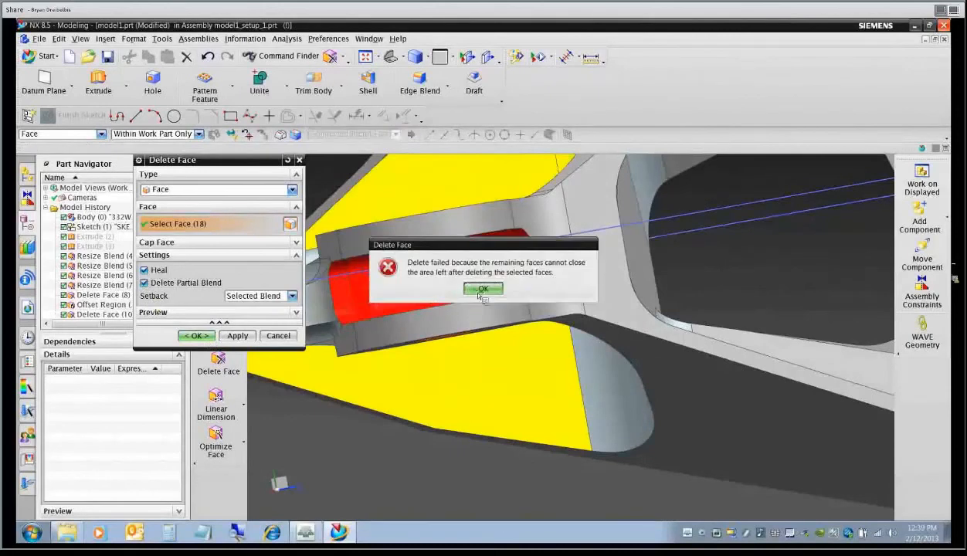
Delete the selected clevis hole and blend faces with Delete Partial Blend turned off.
{"action": "left_click", "coordinate": [144, 283]}
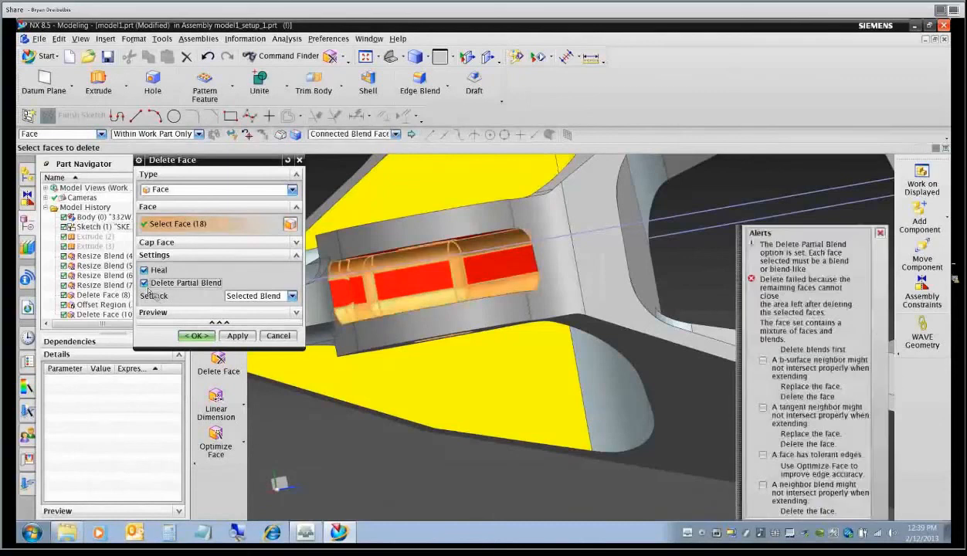
{"action": "left_click", "coordinate": [196, 337]}
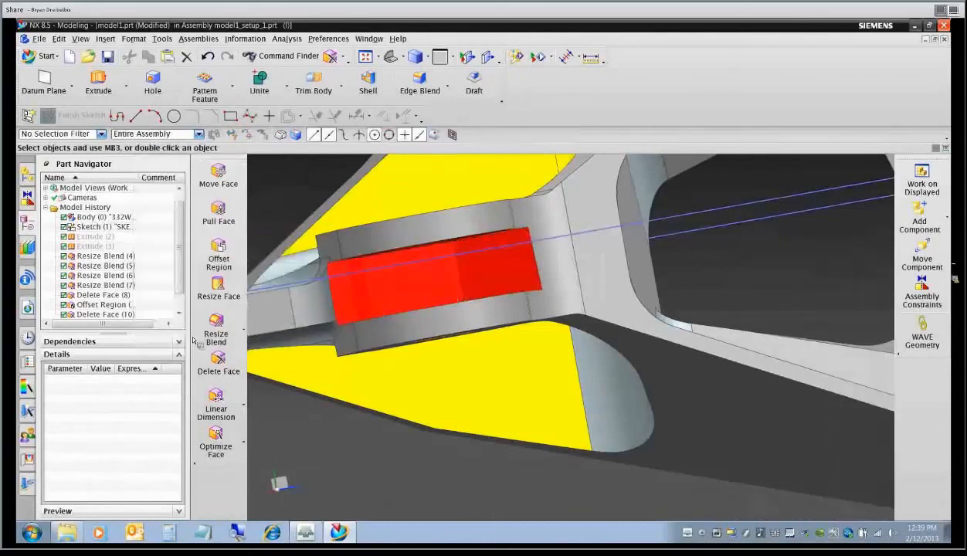
{"action": "middle_click_drag", "start_coordinate": [421, 416], "coordinate": [415, 365]}
{"action": "scroll", "coordinate": [415, 366], "scroll_direction": "up", "scroll_amount": 1}
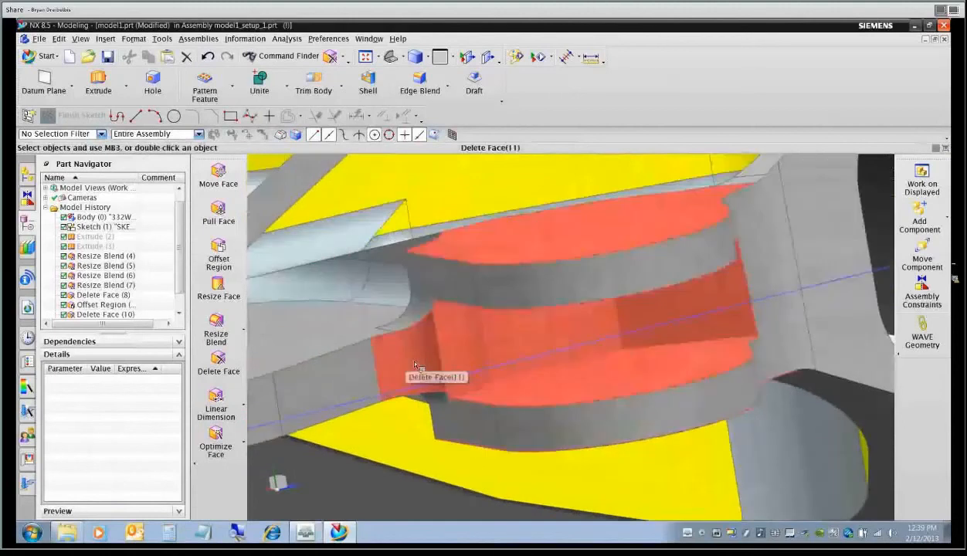
{"action": "scroll", "coordinate": [413, 367], "scroll_direction": "down", "scroll_amount": 1}
Delete the small sloped face between the plate's pocket blend and the upper clevis lug.
{"action": "middle_click_drag", "start_coordinate": [459, 363], "coordinate": [460, 355]}
{"action": "middle_click_drag", "start_coordinate": [206, 416], "coordinate": [240, 388]}
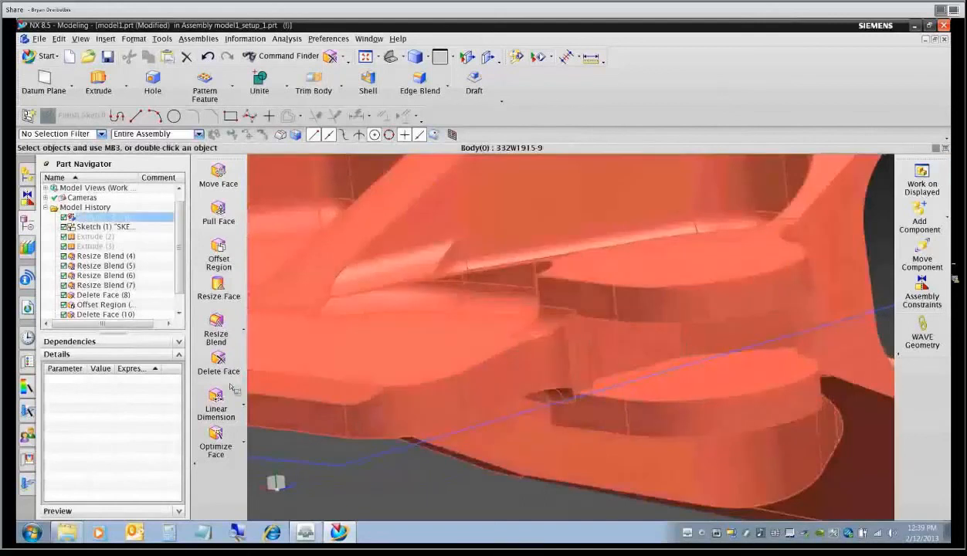
{"action": "left_click", "coordinate": [219, 362]}
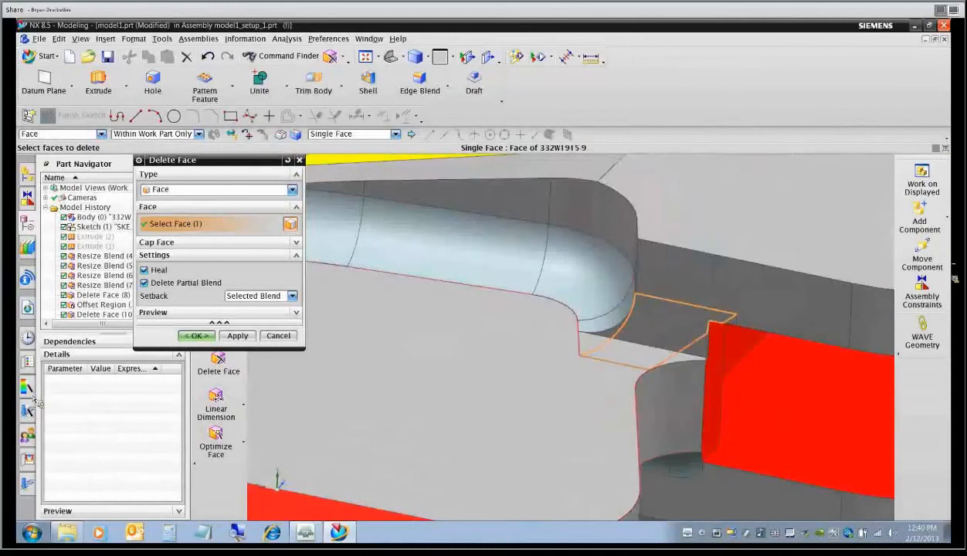
{"action": "left_click", "coordinate": [195, 336]}
{"action": "middle_click_drag", "start_coordinate": [302, 367], "coordinate": [391, 401]}
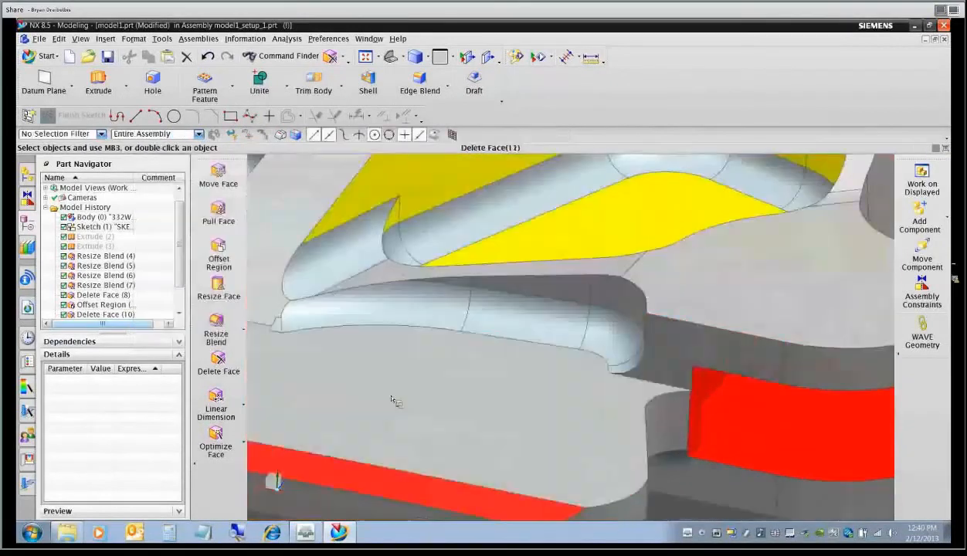
Delete the small blend-like face where the plate's underside blend meets the lower clevis lug, with Delete Partial Blend turned off.
{"action": "middle_click_drag", "start_coordinate": [581, 442], "coordinate": [607, 465]}
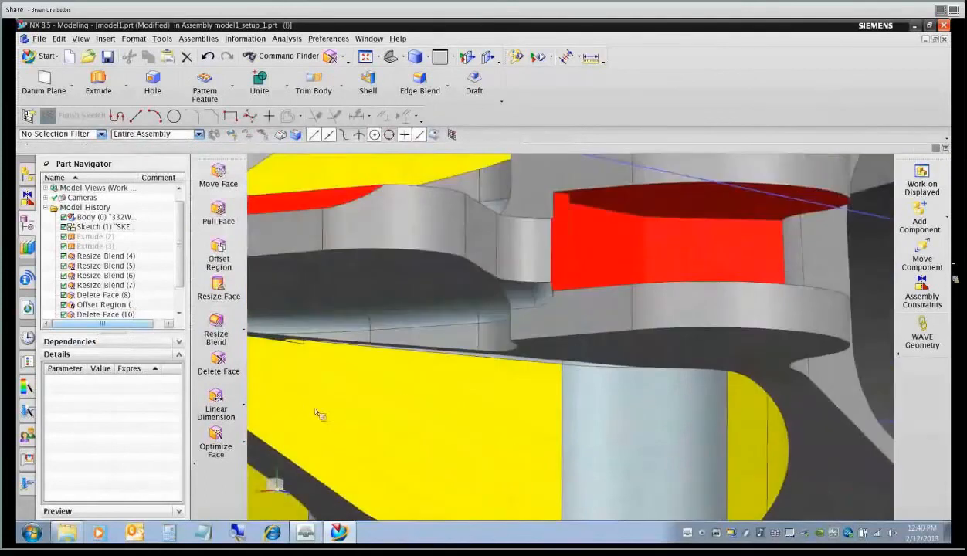
{"action": "left_click", "coordinate": [219, 363]}
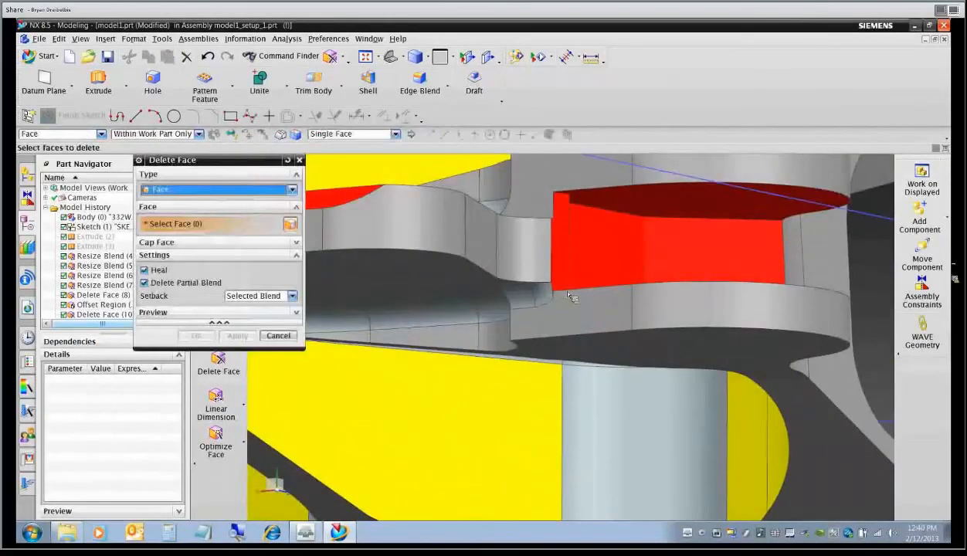
{"action": "left_click", "coordinate": [541, 296]}
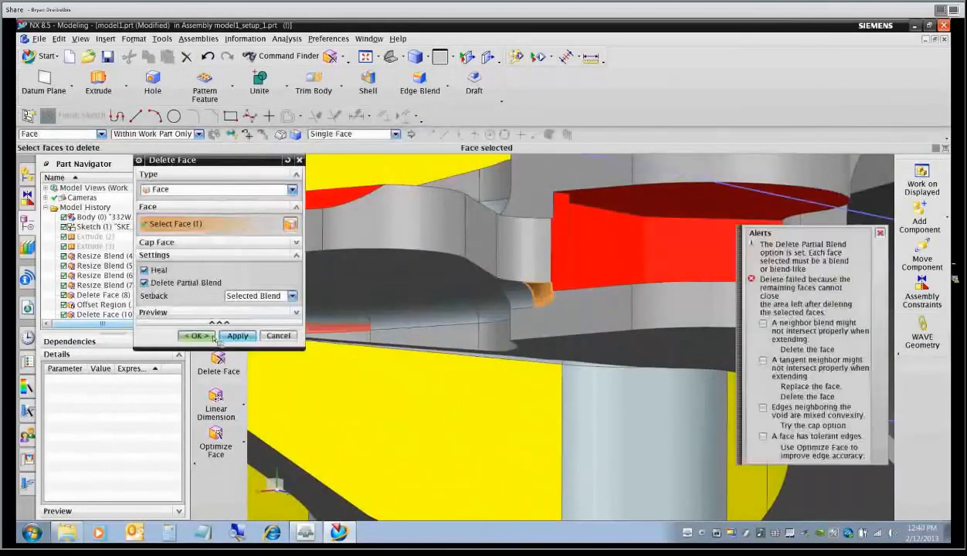
{"action": "left_click", "coordinate": [197, 337]}
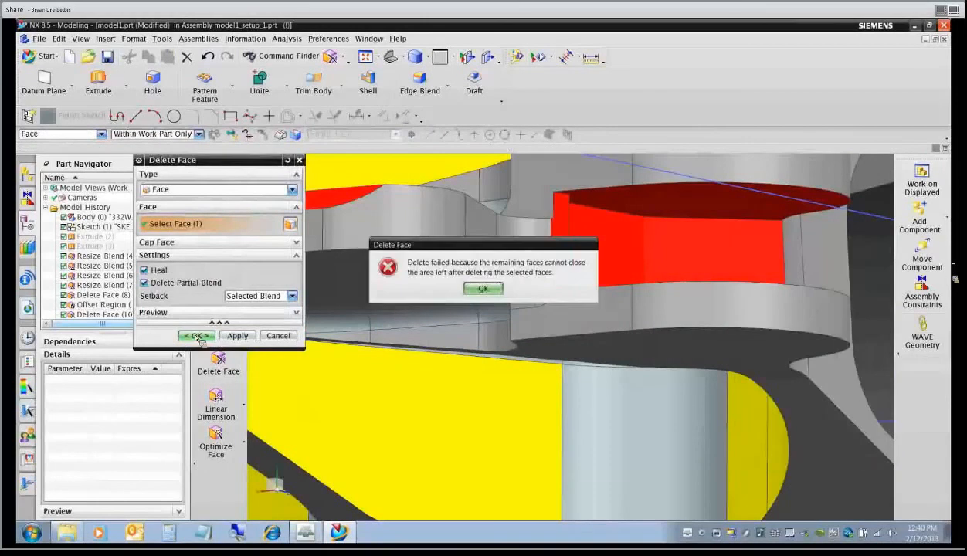
{"action": "left_click", "coordinate": [484, 290]}
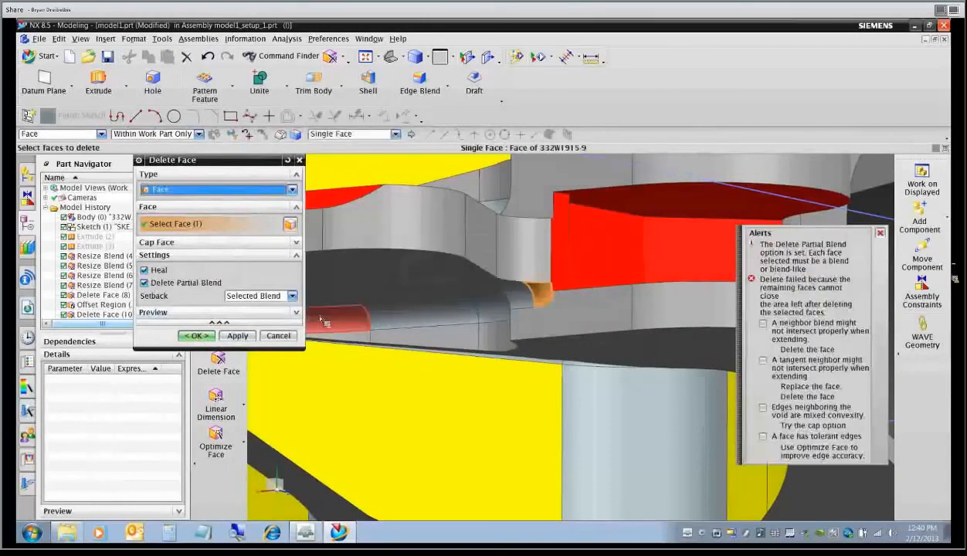
{"action": "left_click", "coordinate": [144, 283]}
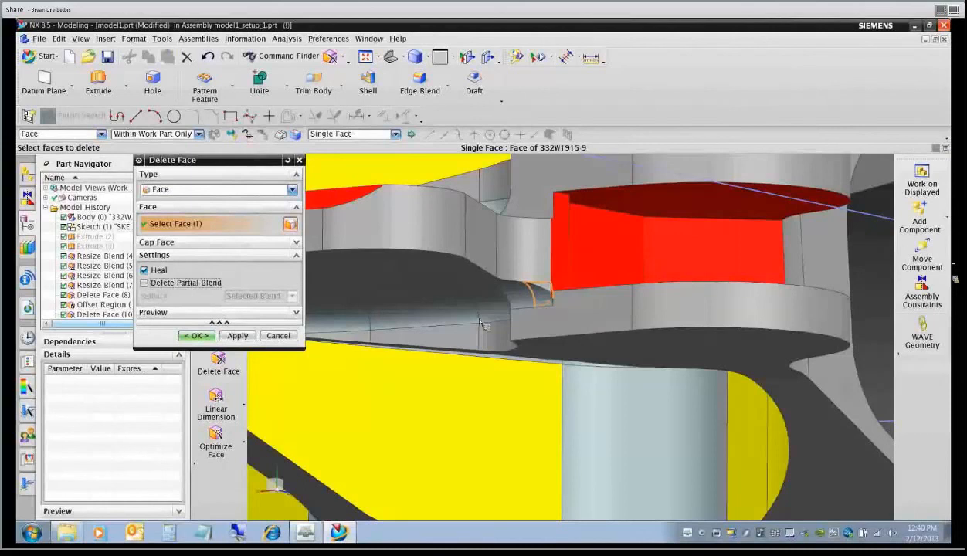
{"action": "left_click", "coordinate": [196, 336]}
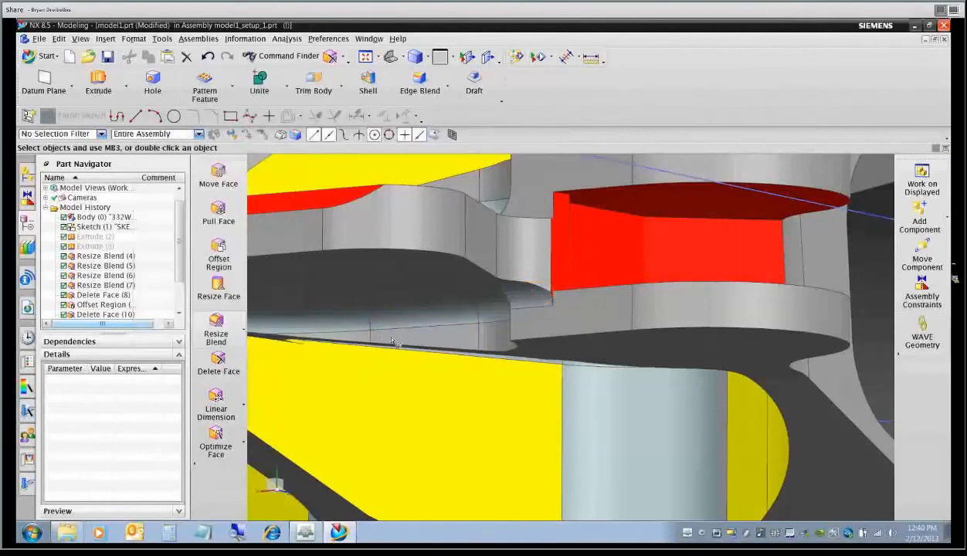
Delete all the inner faces of the slot between the two horizontal clevis lugs so the lugs merge into one solid boss.
{"action": "scroll", "coordinate": [507, 379], "scroll_direction": "down", "scroll_amount": 3}
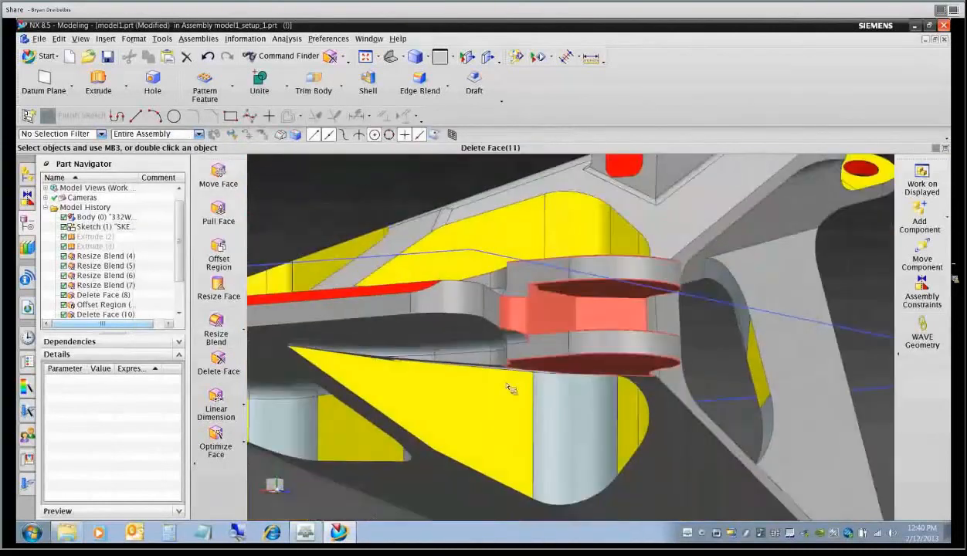
{"action": "middle_click_drag", "start_coordinate": [466, 408], "coordinate": [448, 471]}
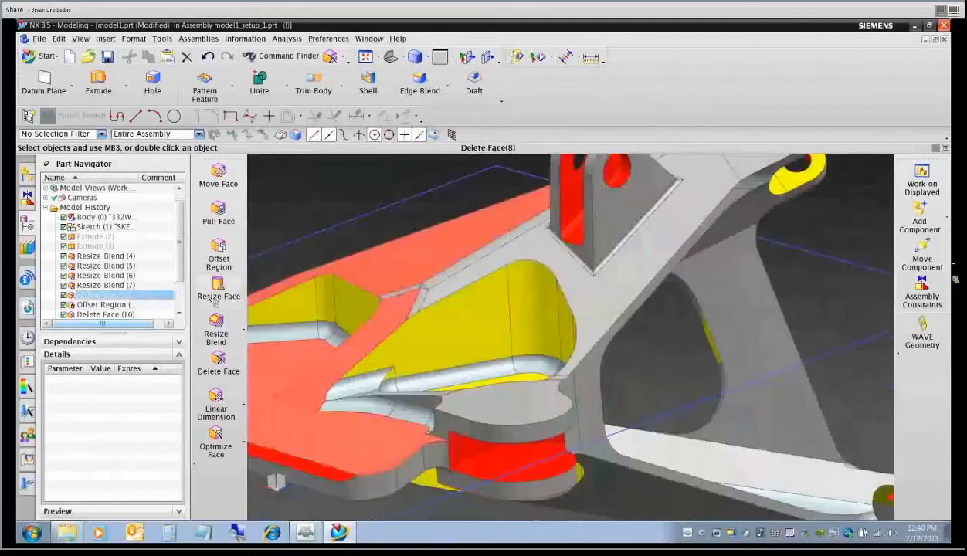
{"action": "left_click", "coordinate": [224, 366]}
{"action": "middle_click_drag", "start_coordinate": [470, 368], "coordinate": [467, 272], "text": "shift"}
{"action": "scroll", "coordinate": [492, 372], "scroll_direction": "up", "scroll_amount": 2}
{"action": "scroll", "coordinate": [517, 402], "scroll_direction": "up", "scroll_amount": 2}
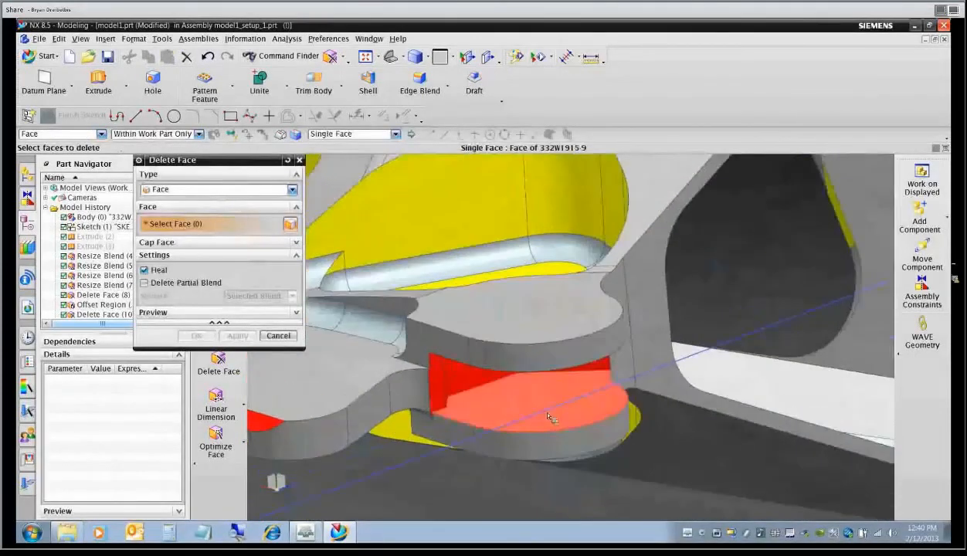
{"action": "left_click", "coordinate": [519, 407]}
{"action": "middle_click_drag", "start_coordinate": [520, 408], "coordinate": [402, 352]}
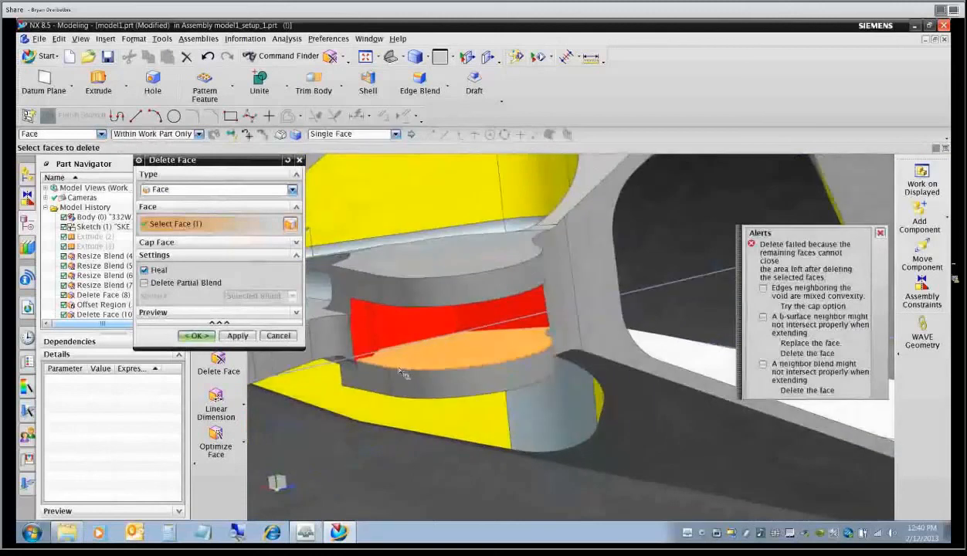
{"action": "left_click", "coordinate": [377, 337]}
{"action": "left_click", "coordinate": [369, 326]}
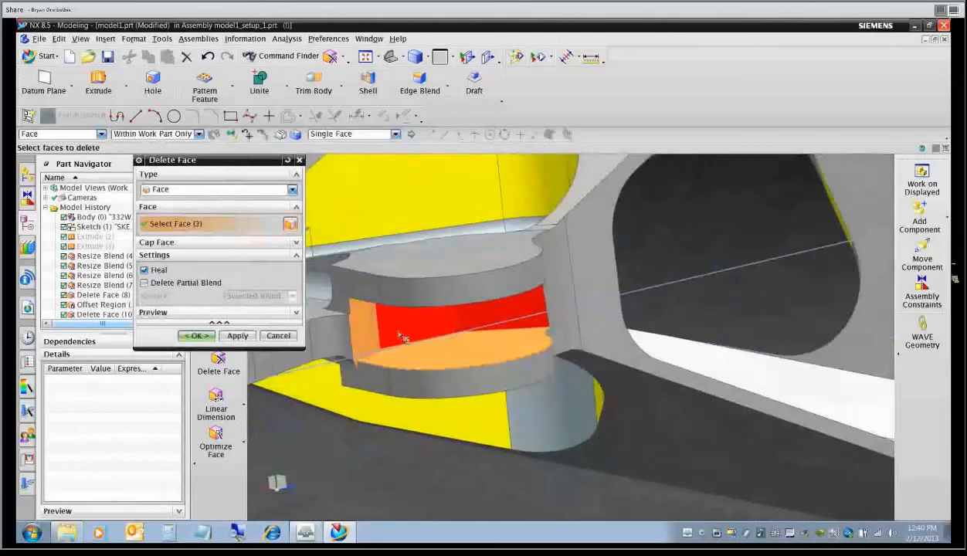
{"action": "left_click", "coordinate": [433, 317]}
{"action": "left_click", "coordinate": [489, 313]}
{"action": "middle_click_drag", "start_coordinate": [512, 351], "coordinate": [492, 336]}
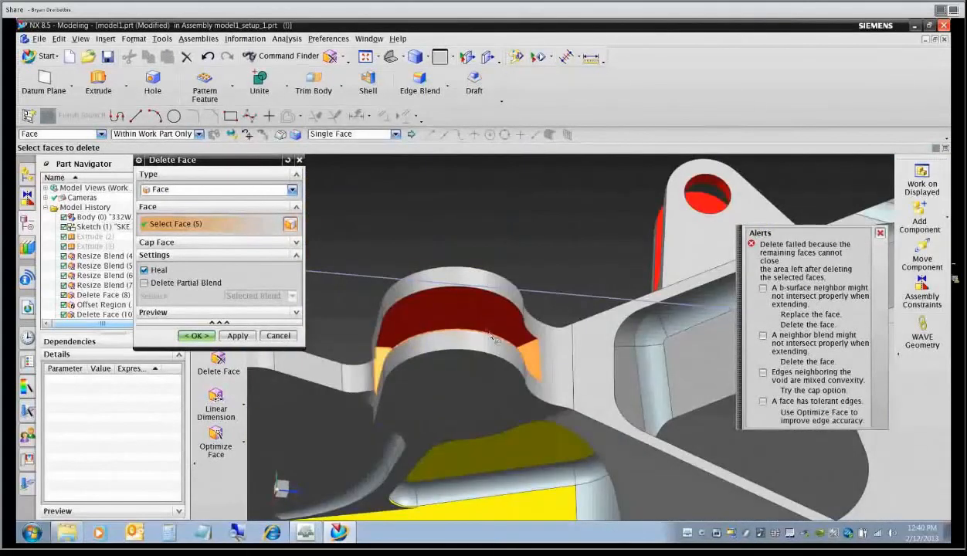
{"action": "middle_click_drag", "start_coordinate": [456, 394], "coordinate": [417, 382]}
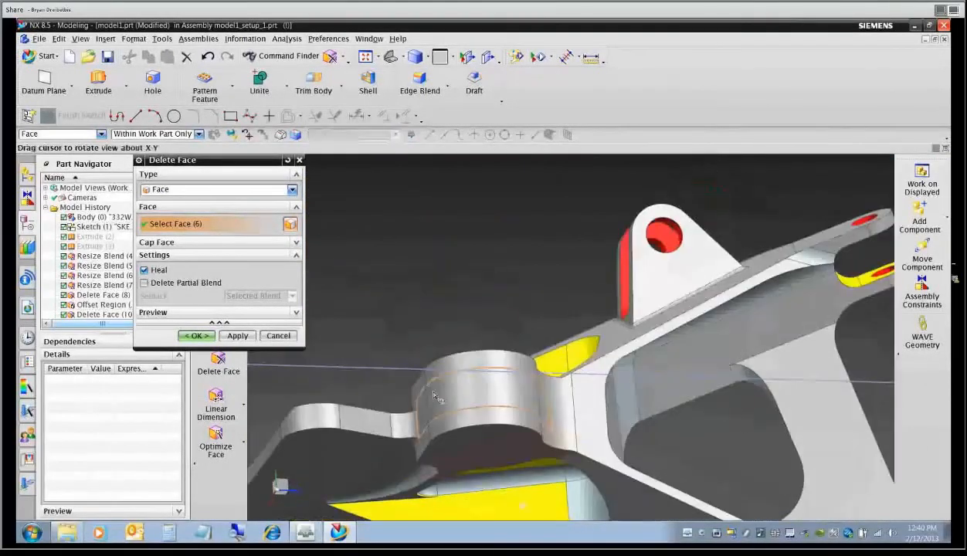
{"action": "left_click", "coordinate": [196, 335]}
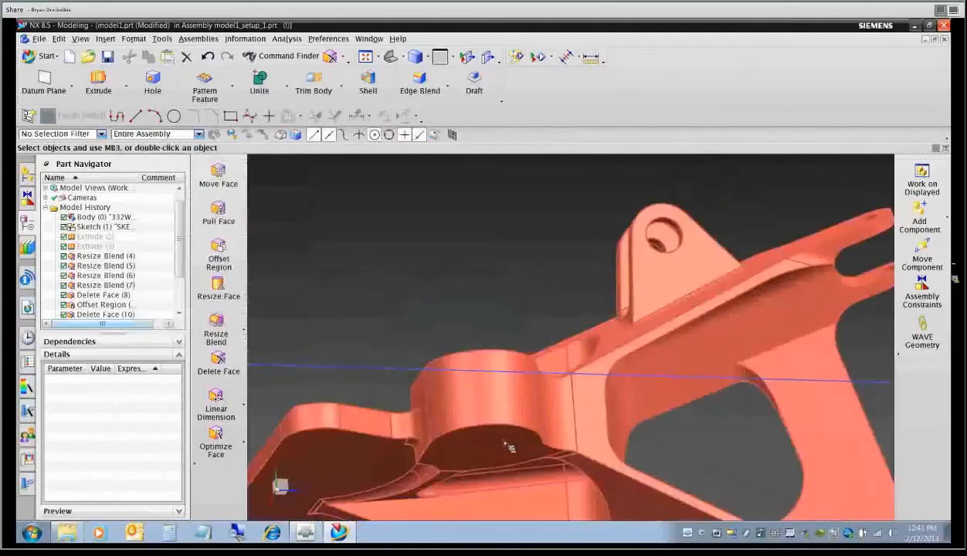
Delete the two blend faces along the floor of the slot between the upright clevis lugs.
{"action": "middle_click_drag", "start_coordinate": [505, 443], "coordinate": [457, 439]}
{"action": "scroll", "coordinate": [492, 405], "scroll_direction": "up", "scroll_amount": 2}
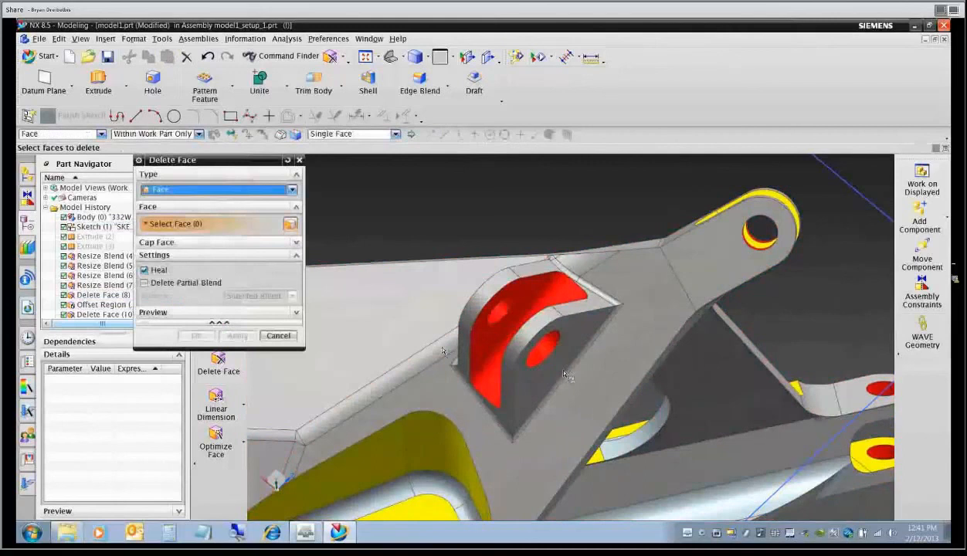
{"action": "left_click", "coordinate": [491, 384]}
{"action": "middle_click_drag", "start_coordinate": [492, 384], "coordinate": [599, 440]}
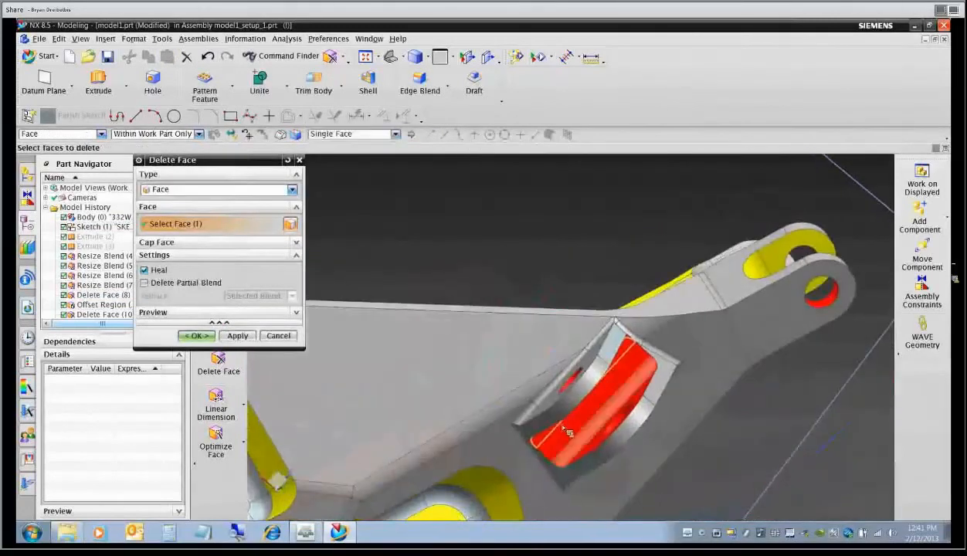
{"action": "left_click", "coordinate": [599, 440]}
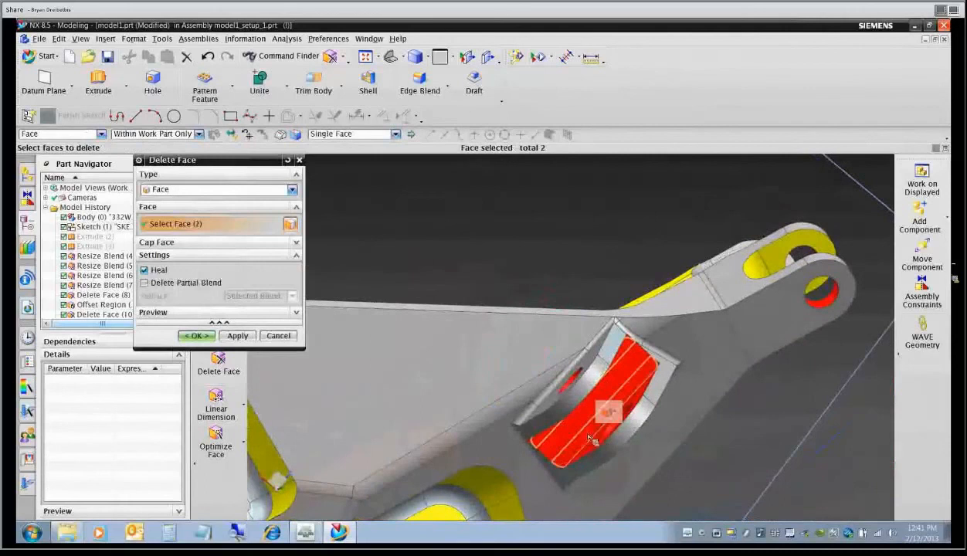
{"action": "left_click", "coordinate": [195, 335]}
{"action": "left_click_drag", "start_coordinate": [180, 234], "coordinate": [185, 299]}
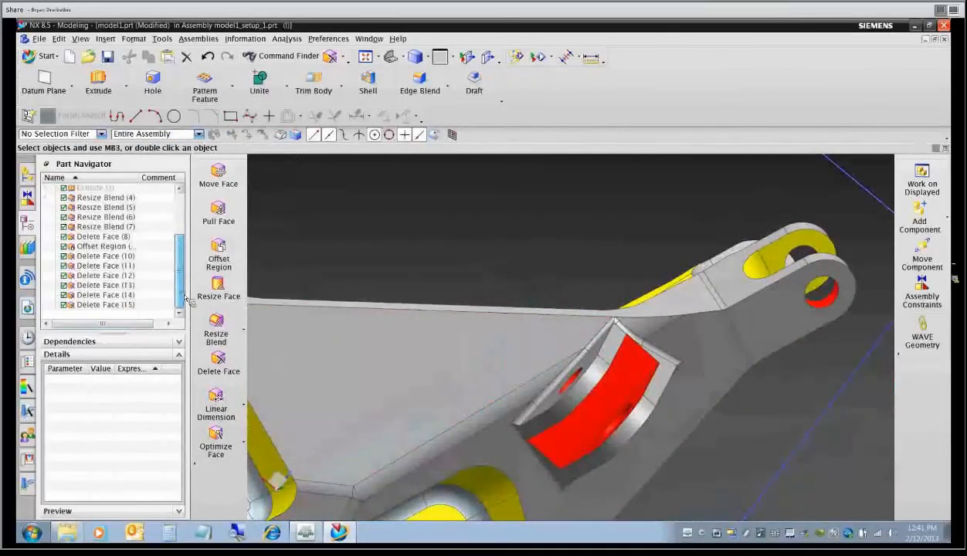
{"action": "mouse_move", "coordinate": [526, 382]}
{"action": "middle_mouse_down"}
{"action": "mouse_move", "coordinate": [555, 396]}
{"action": "mouse_move", "coordinate": [531, 371]}
{"action": "middle_mouse_up"}
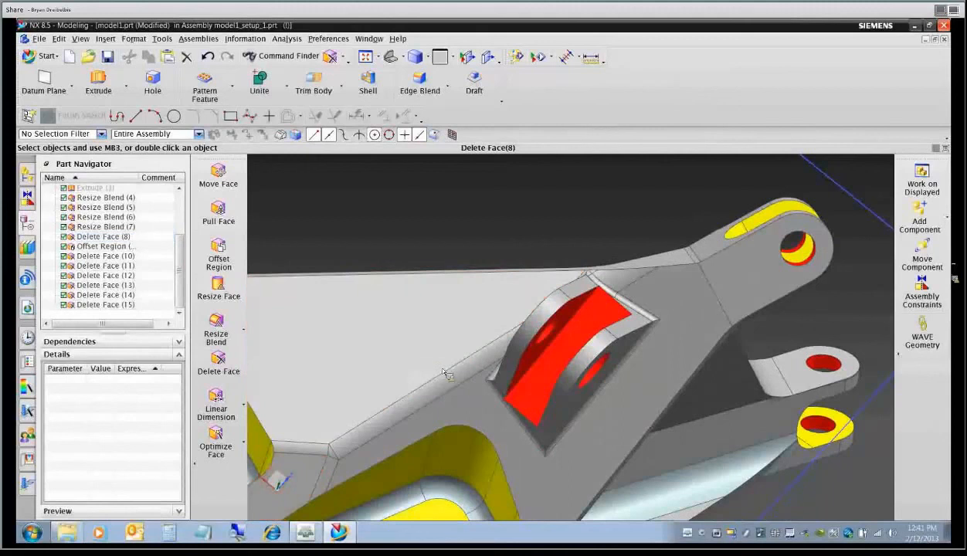
{"action": "scroll", "coordinate": [543, 358], "scroll_direction": "up", "scroll_amount": 2}
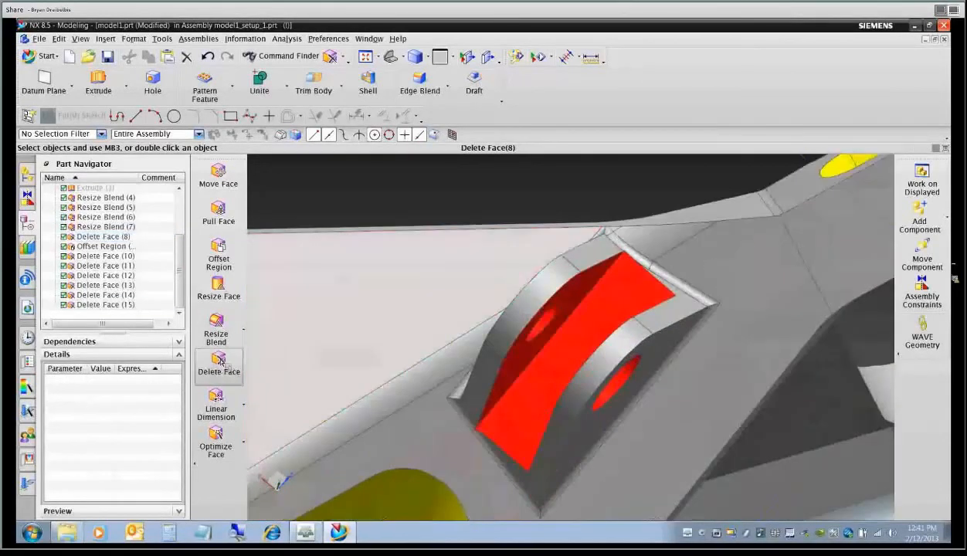
{"action": "left_click", "coordinate": [218, 363]}
{"action": "left_click", "coordinate": [541, 369]}
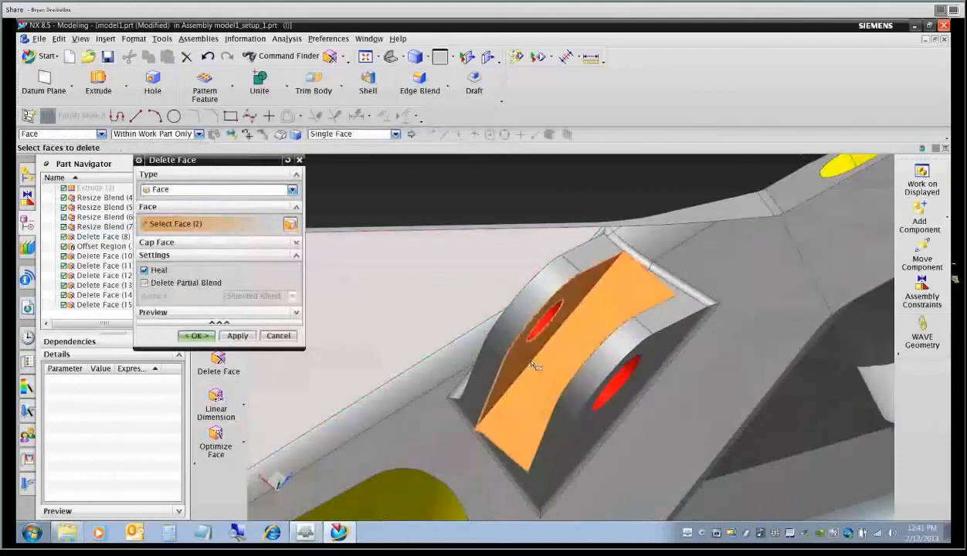
{"action": "middle_click_drag", "start_coordinate": [520, 352], "coordinate": [579, 401]}
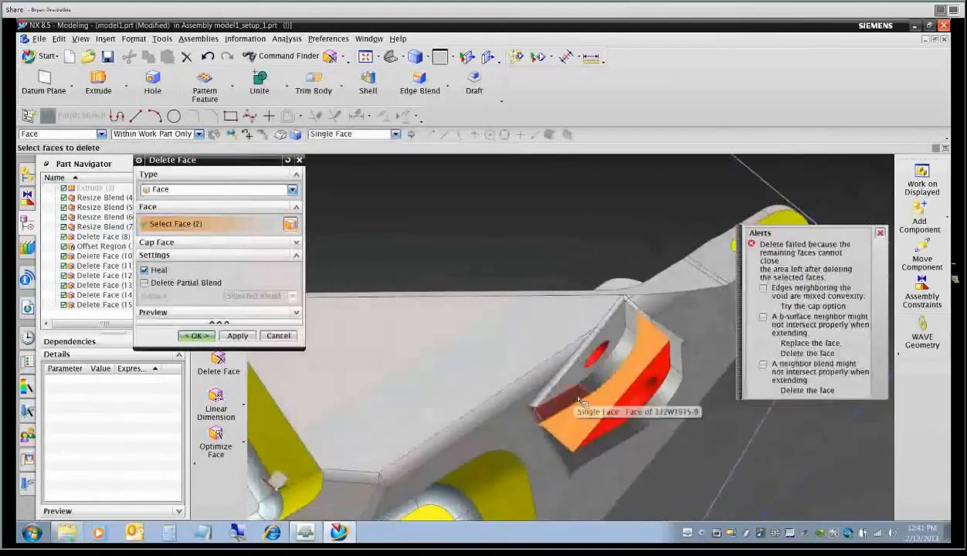
{"action": "left_click", "coordinate": [278, 336]}
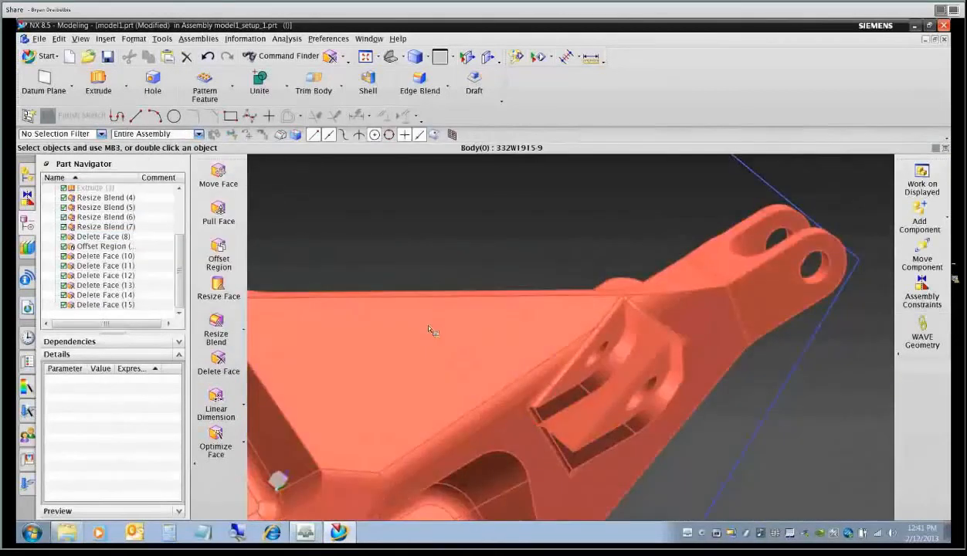
Delete the pin hole faces in the two upright clevis lugs.
{"action": "left_click", "coordinate": [219, 363]}
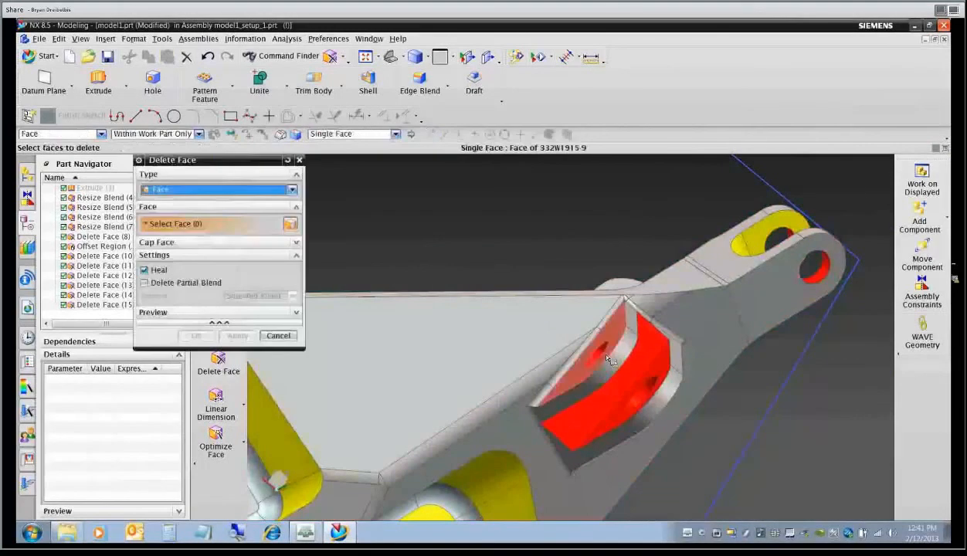
{"action": "left_click", "coordinate": [608, 361]}
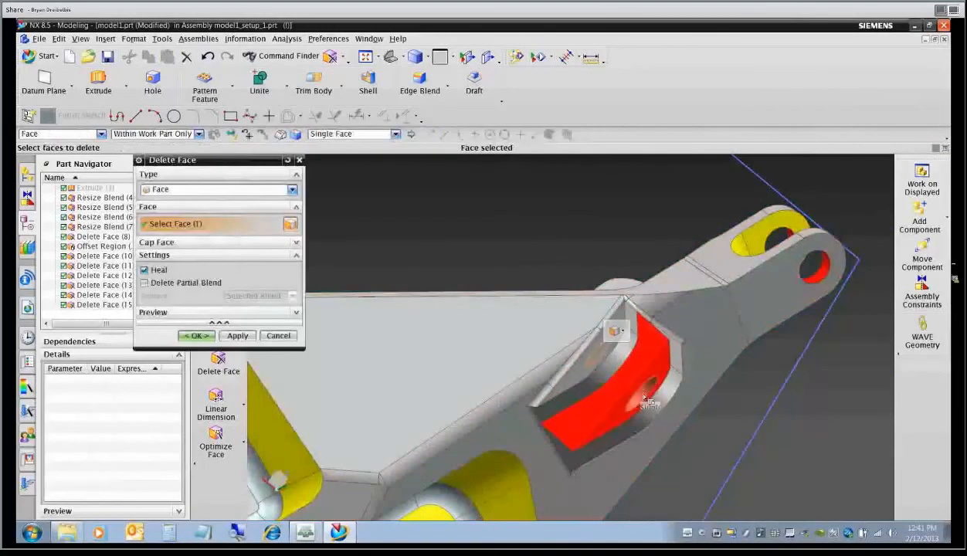
{"action": "left_click", "coordinate": [196, 336]}
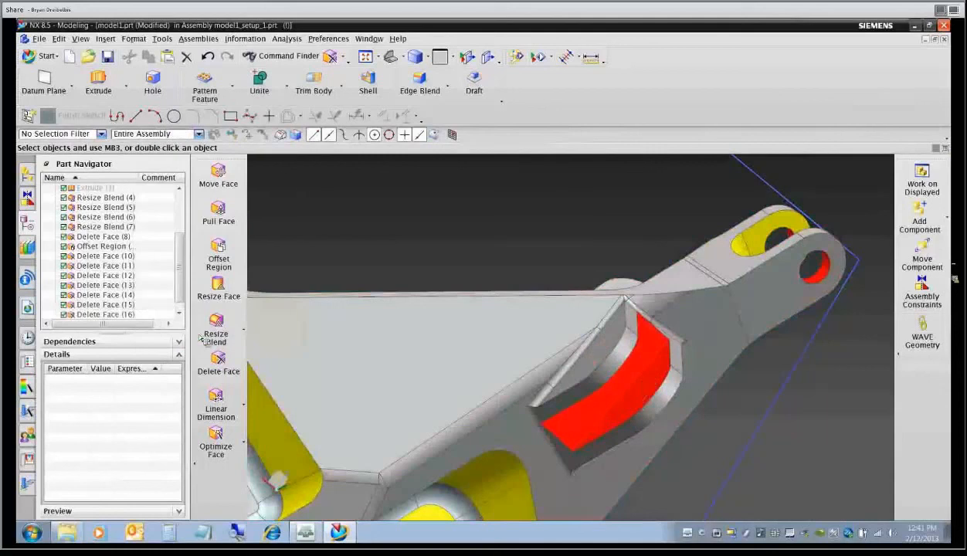
Delete the floor and both side faces of the upright clevis slot to fill it solid.
{"action": "left_click", "coordinate": [219, 363]}
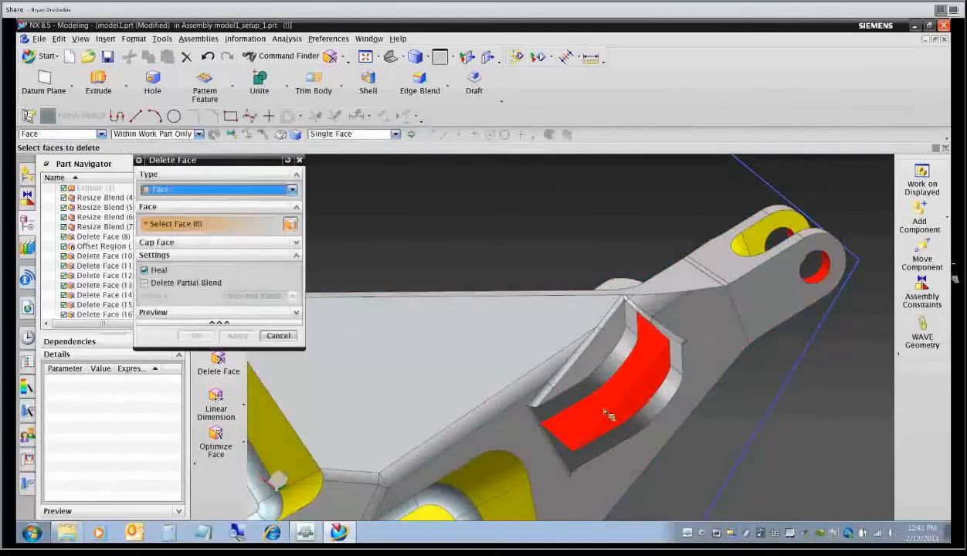
{"action": "left_click", "coordinate": [602, 409]}
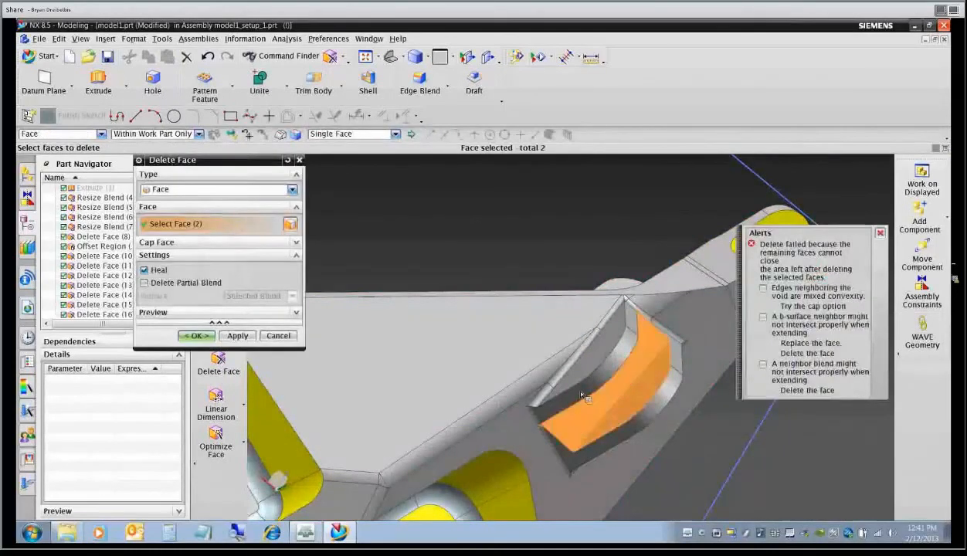
{"action": "middle_click_drag", "start_coordinate": [582, 396], "coordinate": [569, 389]}
{"action": "left_click", "coordinate": [525, 333]}
{"action": "left_click", "coordinate": [204, 339]}
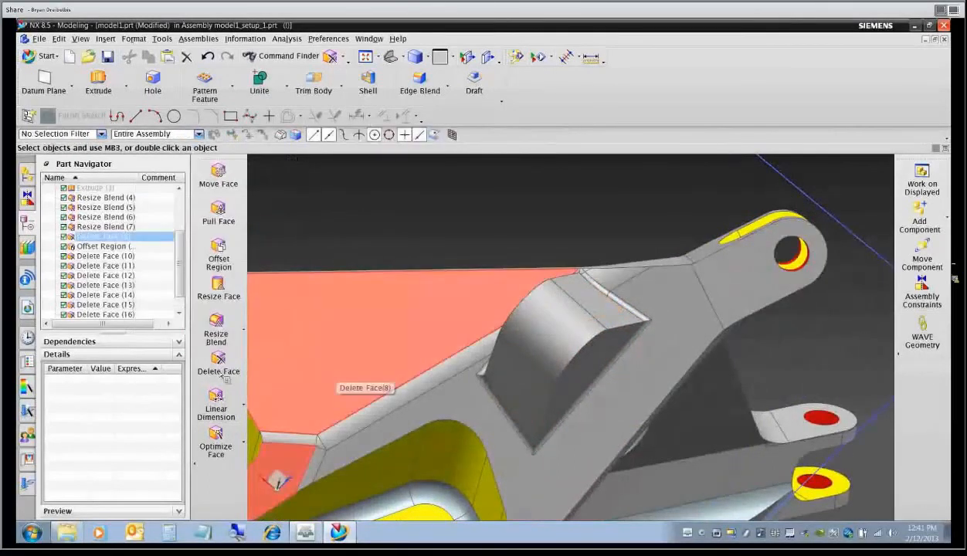
Delete the connected blend faces around the base of the raised boss near the upright clevis lugs.
{"action": "left_click", "coordinate": [220, 365]}
{"action": "left_click", "coordinate": [554, 435]}
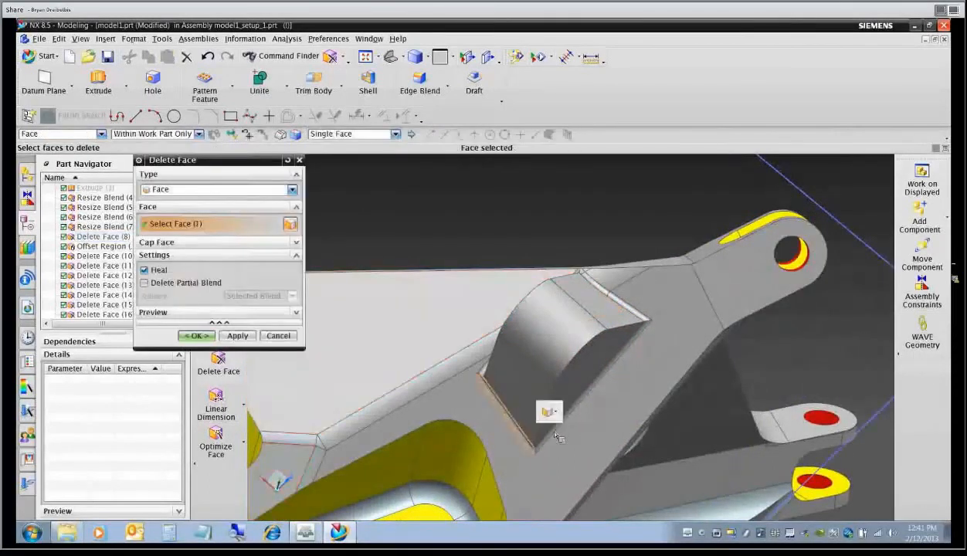
{"action": "left_click", "coordinate": [550, 417]}
{"action": "middle_click_drag", "start_coordinate": [550, 417], "coordinate": [521, 452]}
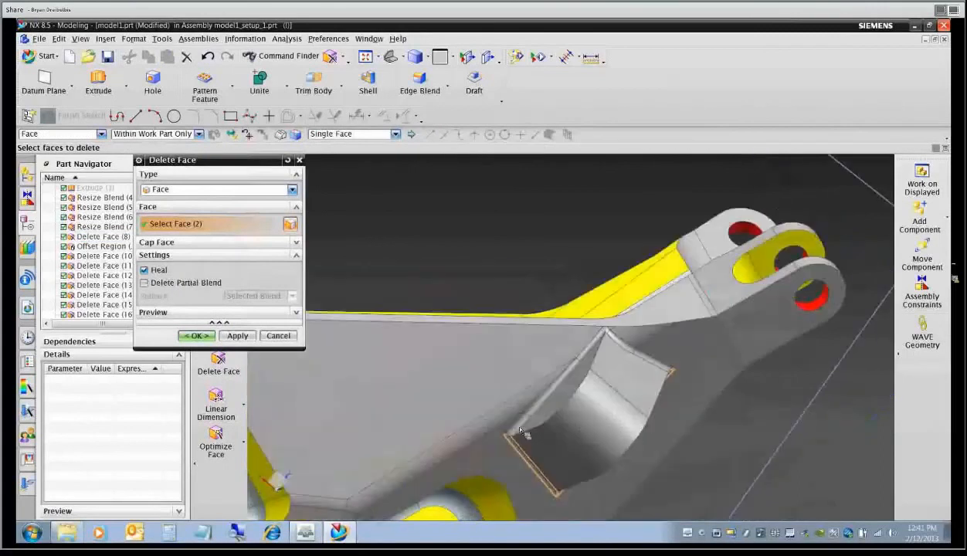
{"action": "left_click", "coordinate": [395, 134]}
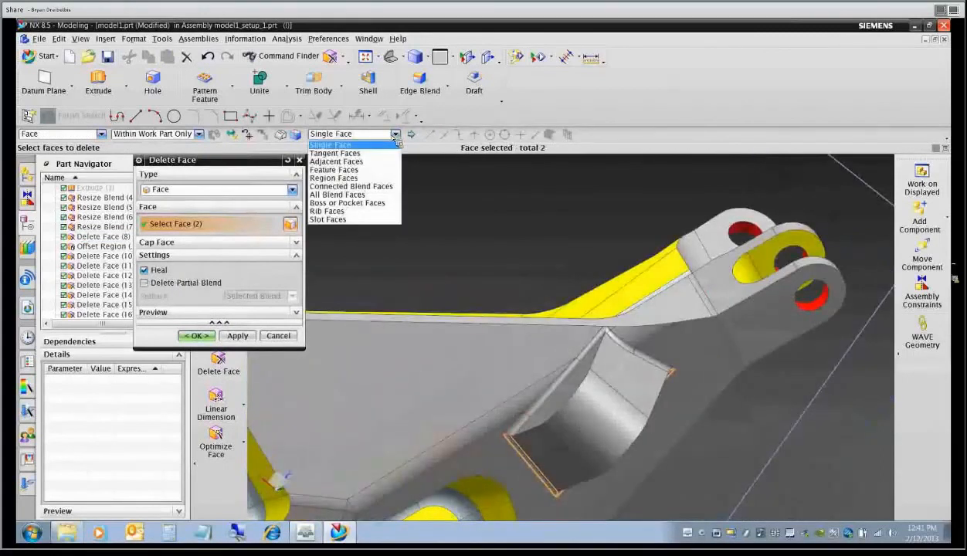
{"action": "left_click", "coordinate": [351, 186]}
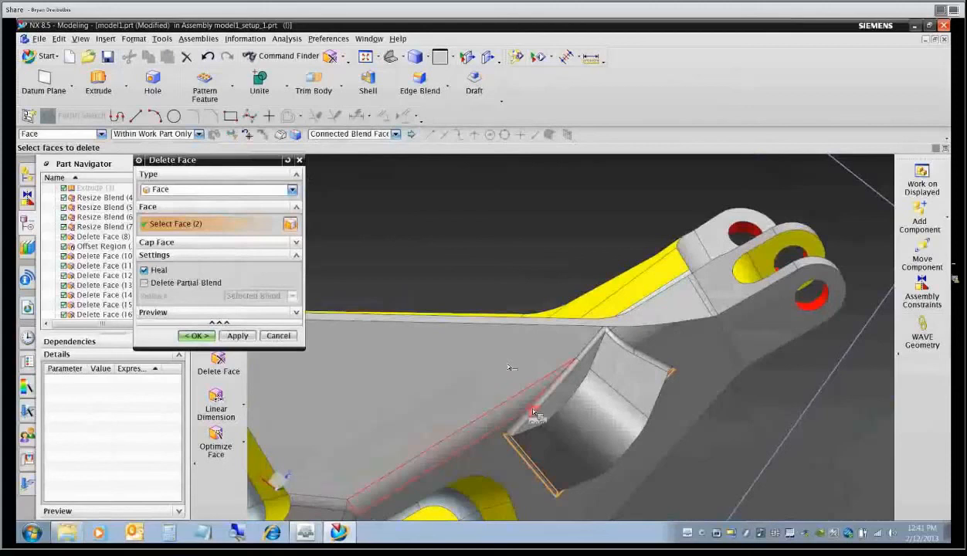
{"action": "left_click", "coordinate": [532, 384]}
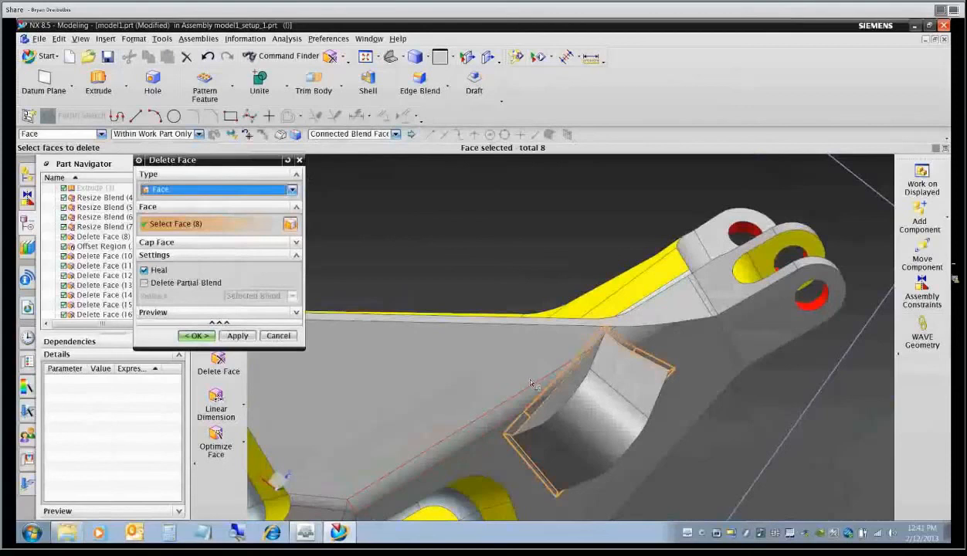
{"action": "left_click", "coordinate": [196, 336]}
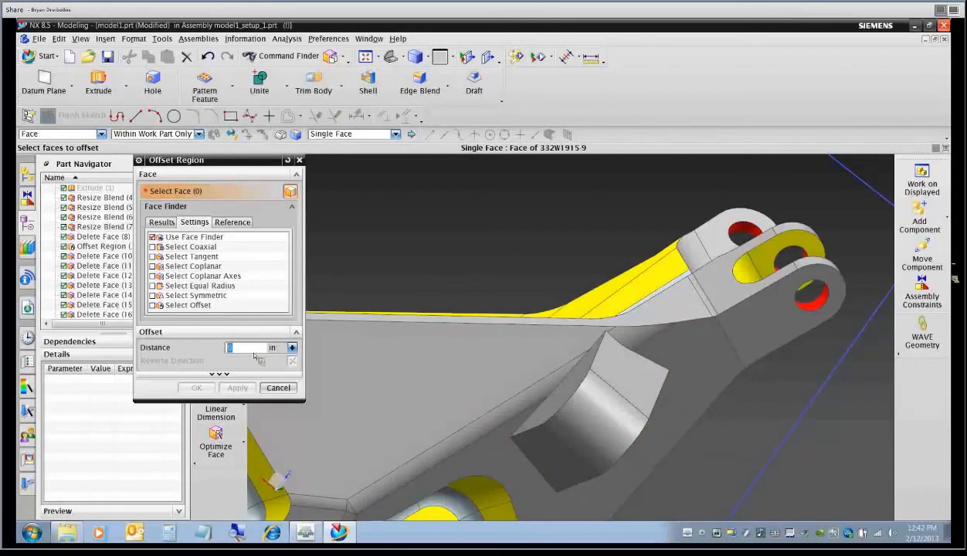
Offset the five faces of the raised boss inward by 0.125 in.
{"action": "type", "text": ".05"}
{"action": "left_click", "coordinate": [623, 376]}
{"action": "left_click", "coordinate": [601, 439]}
{"action": "left_click", "coordinate": [541, 460]}
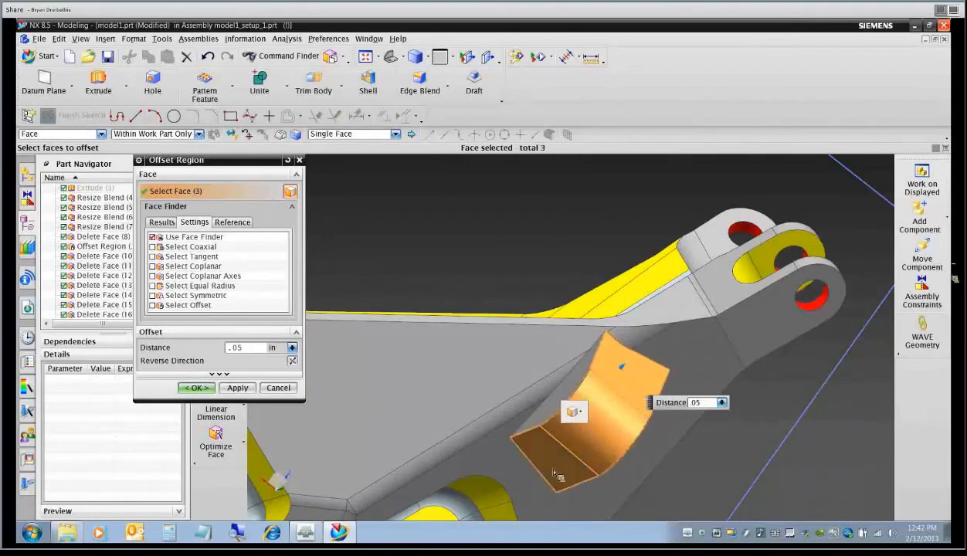
{"action": "left_click", "coordinate": [553, 423]}
{"action": "middle_click_drag", "start_coordinate": [536, 405], "coordinate": [540, 312]}
{"action": "left_click", "coordinate": [541, 312]}
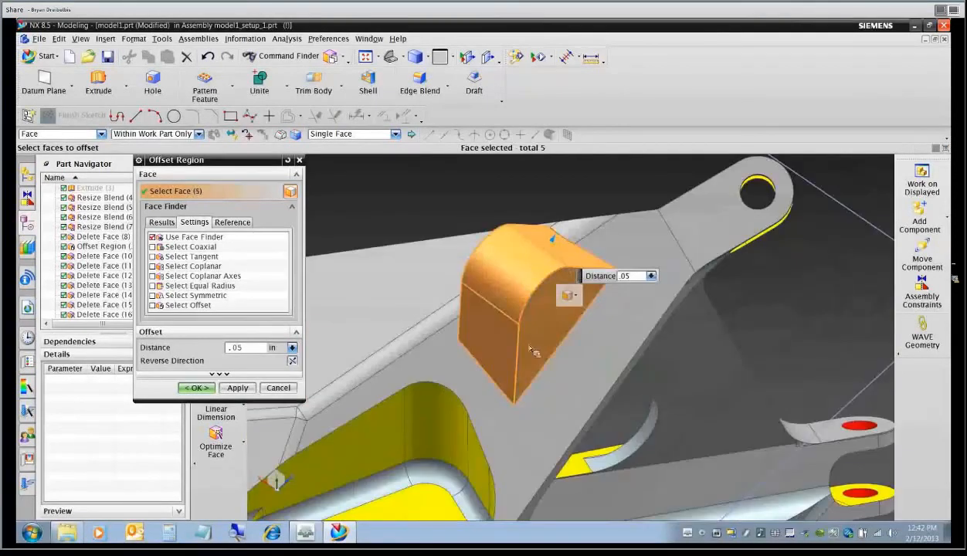
{"action": "left_click", "coordinate": [292, 361]}
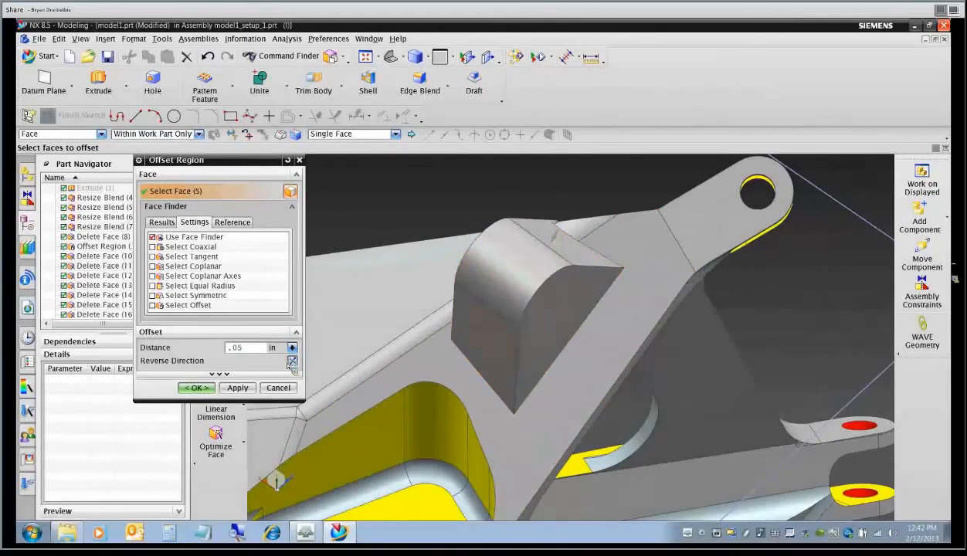
{"action": "type", "text": ".125"}
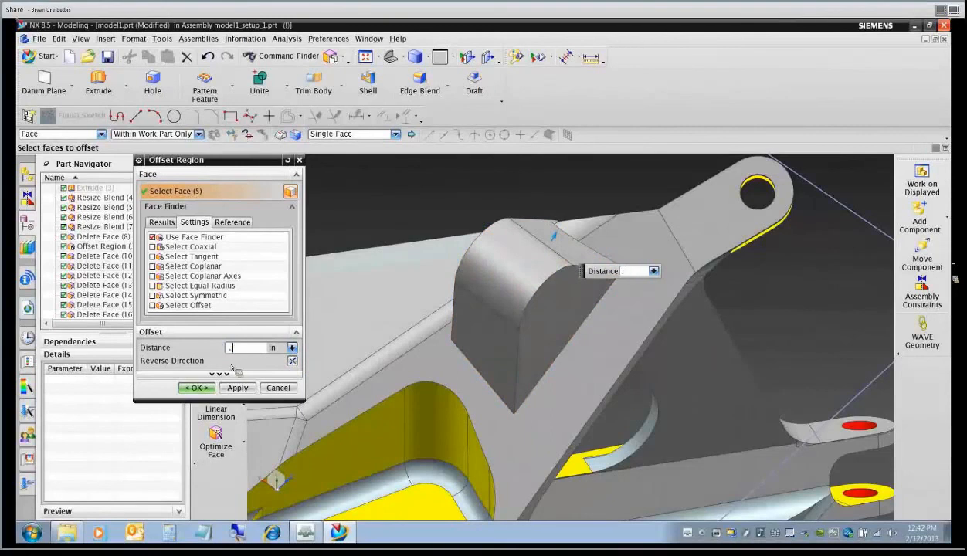
{"action": "left_click", "coordinate": [292, 361]}
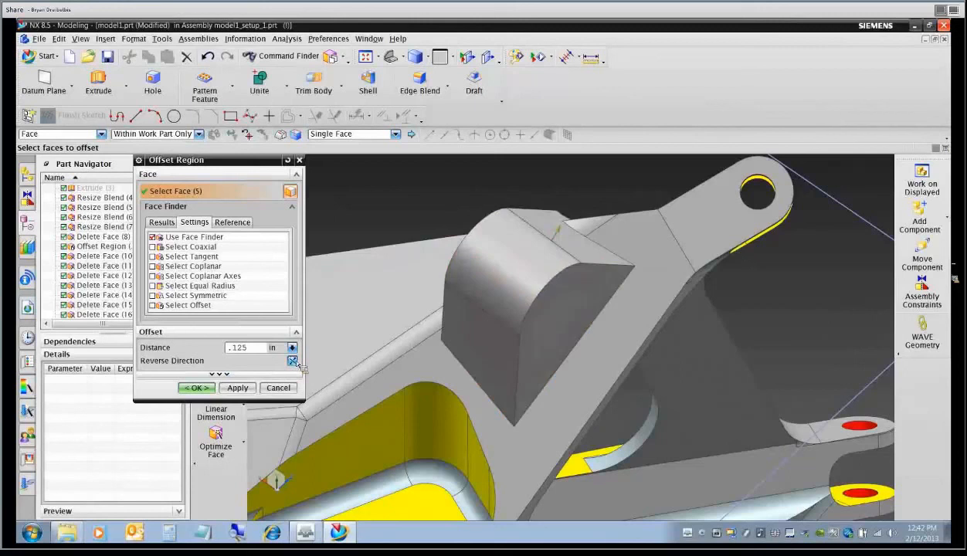
{"action": "left_click", "coordinate": [292, 361]}
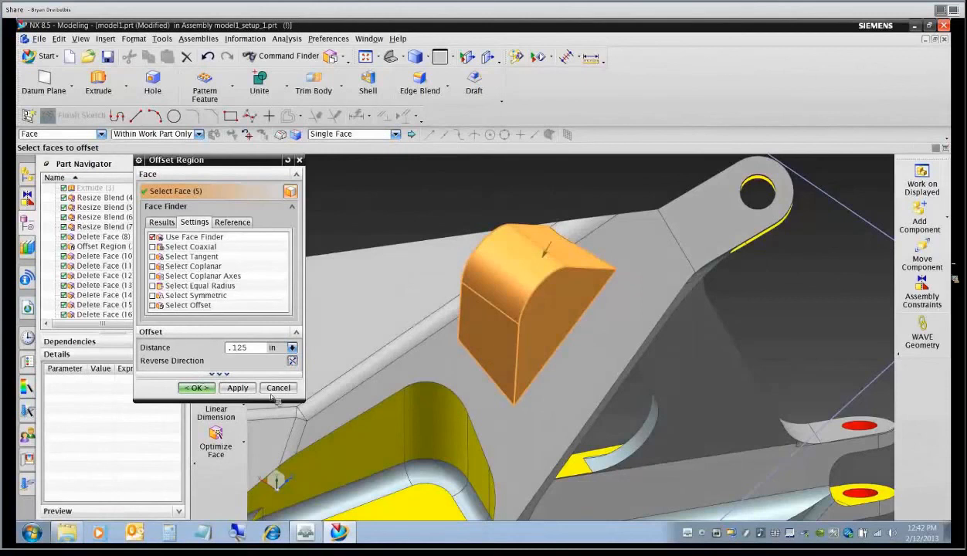
{"action": "left_click", "coordinate": [196, 387]}
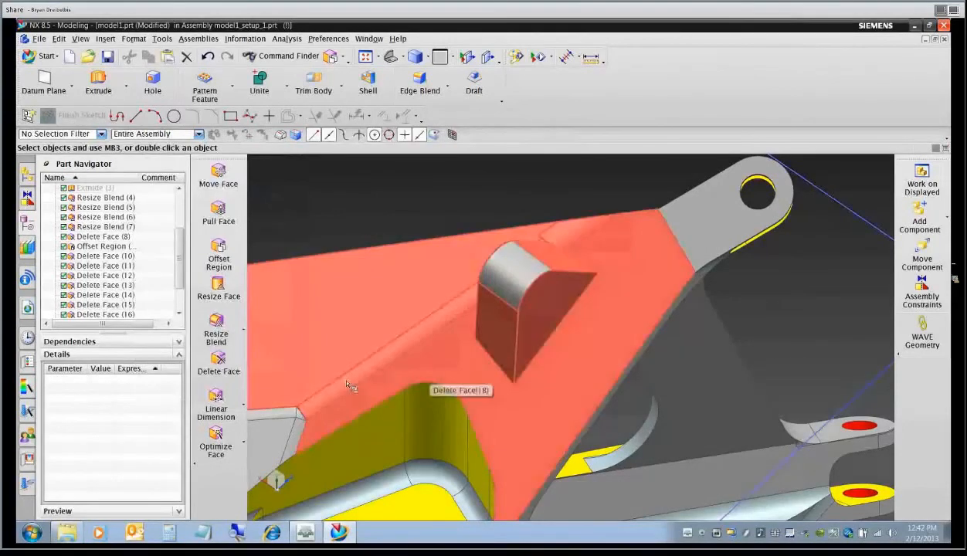
Try to blend nine edges of the raised boss with a 0.09 in radius.
{"action": "middle_click_drag", "start_coordinate": [349, 386], "coordinate": [408, 334]}
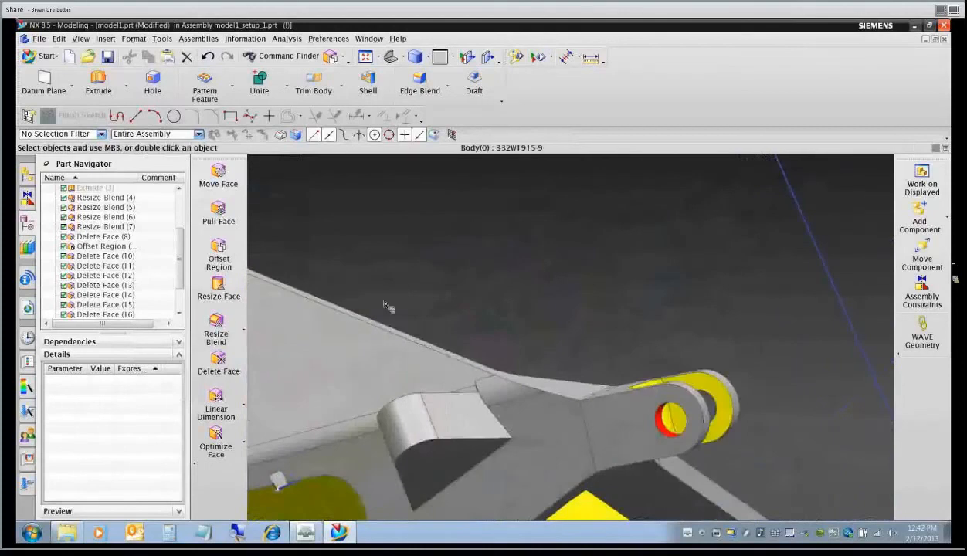
{"action": "left_click", "coordinate": [419, 81]}
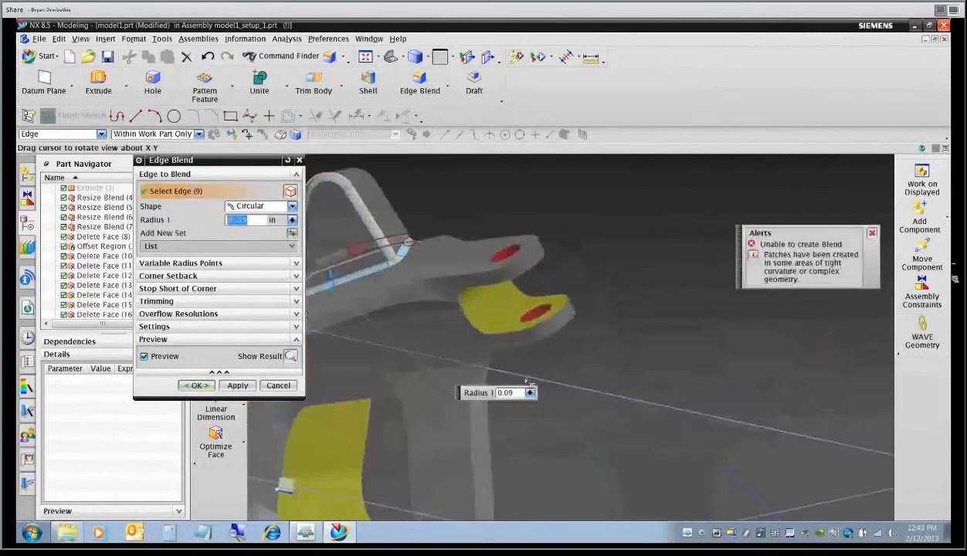
{"action": "middle_click_drag", "start_coordinate": [533, 348], "coordinate": [528, 404]}
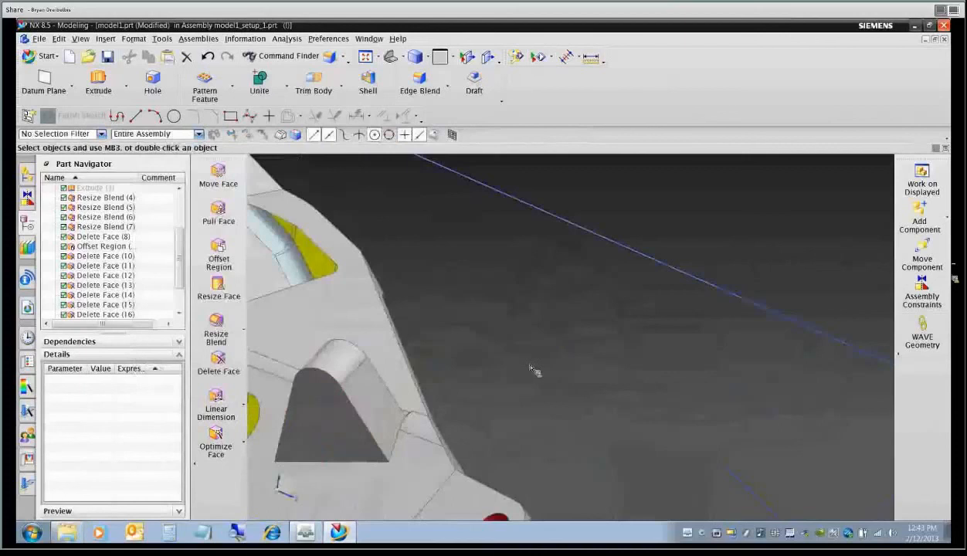
{"action": "middle_click_drag", "start_coordinate": [535, 372], "coordinate": [427, 384]}
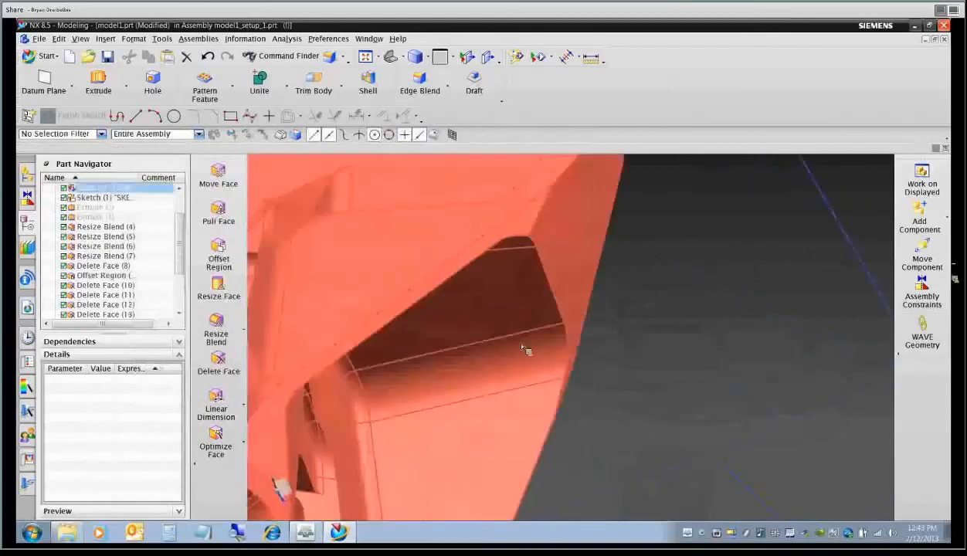
{"action": "mouse_move", "coordinate": [525, 347]}
{"action": "middle_mouse_down"}
{"action": "mouse_move", "coordinate": [531, 375]}
{"action": "mouse_move", "coordinate": [517, 399]}
{"action": "mouse_move", "coordinate": [501, 301]}
{"action": "mouse_move", "coordinate": [514, 344]}
{"action": "middle_mouse_up"}
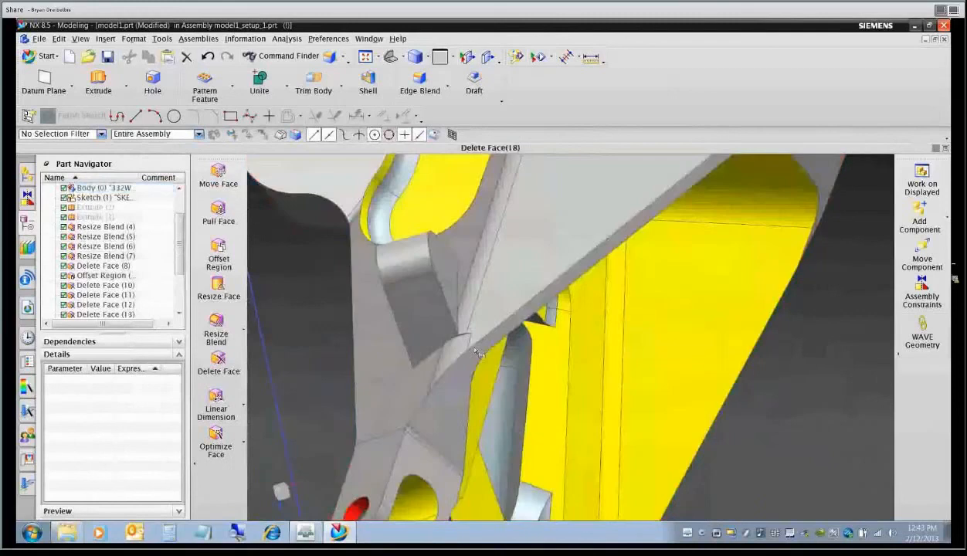
{"action": "left_click", "coordinate": [421, 81]}
{"action": "scroll", "coordinate": [386, 293], "scroll_direction": "up", "scroll_amount": 3}
{"action": "scroll", "coordinate": [381, 298], "scroll_direction": "up", "scroll_amount": 4}
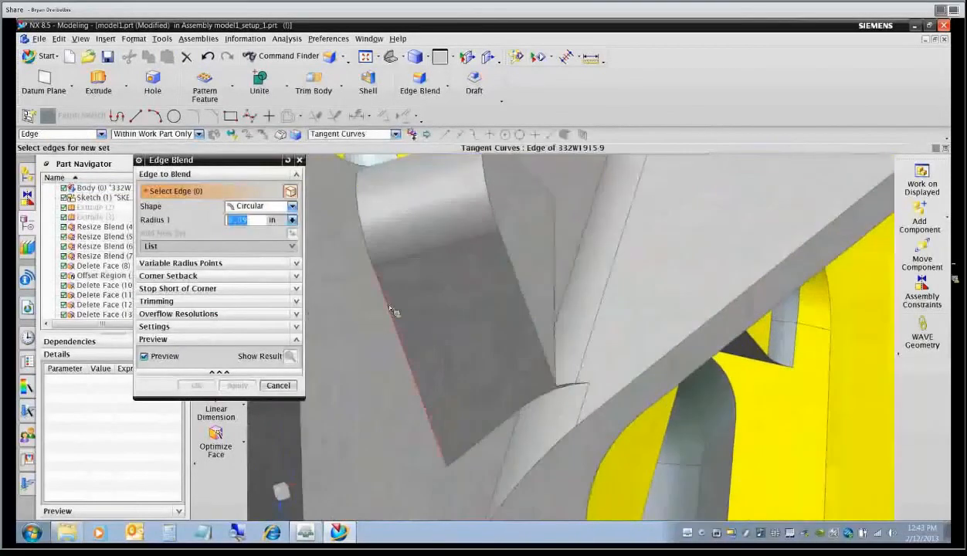
{"action": "scroll", "coordinate": [392, 311], "scroll_direction": "up", "scroll_amount": 2}
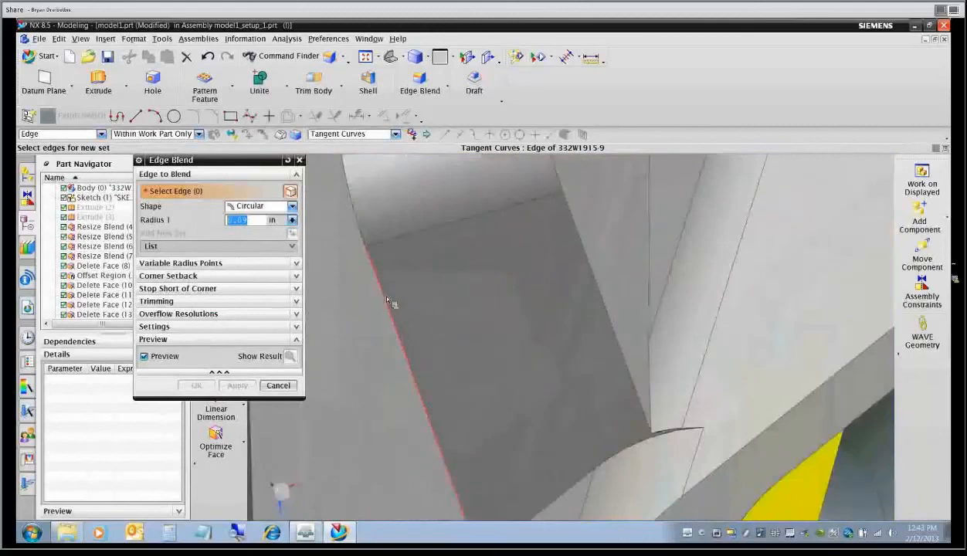
{"action": "scroll", "coordinate": [360, 313], "scroll_direction": "down", "scroll_amount": 2}
{"action": "left_click", "coordinate": [278, 386]}
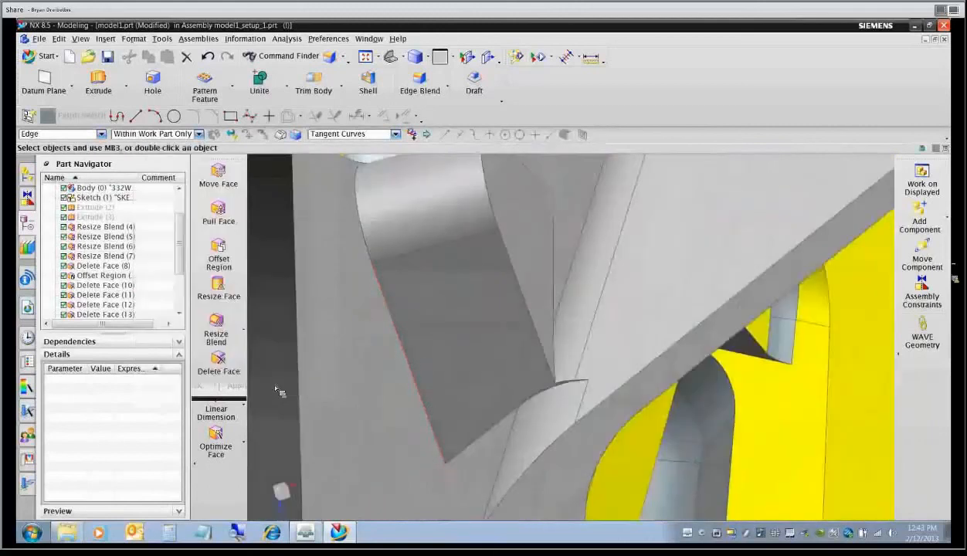
{"action": "left_click", "coordinate": [238, 340]}
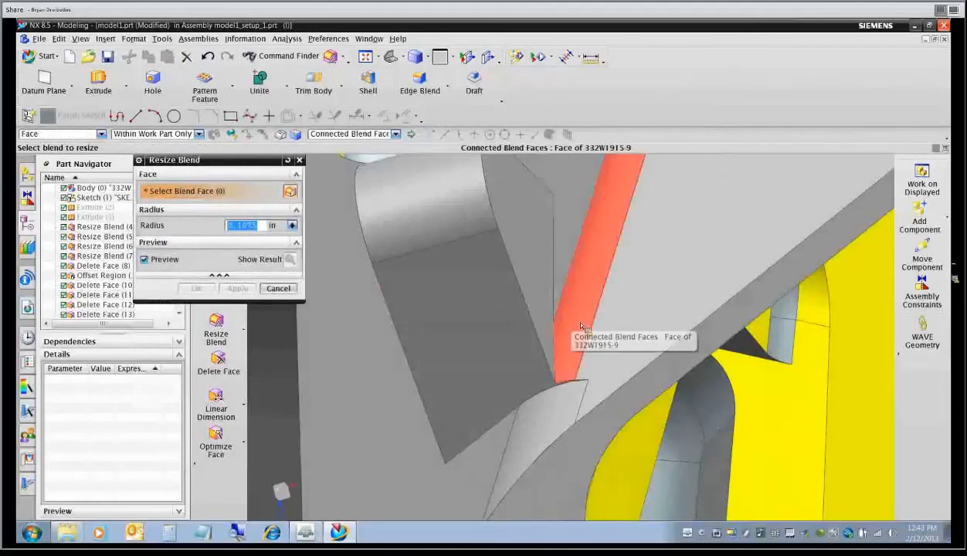
{"action": "left_click", "coordinate": [278, 289]}
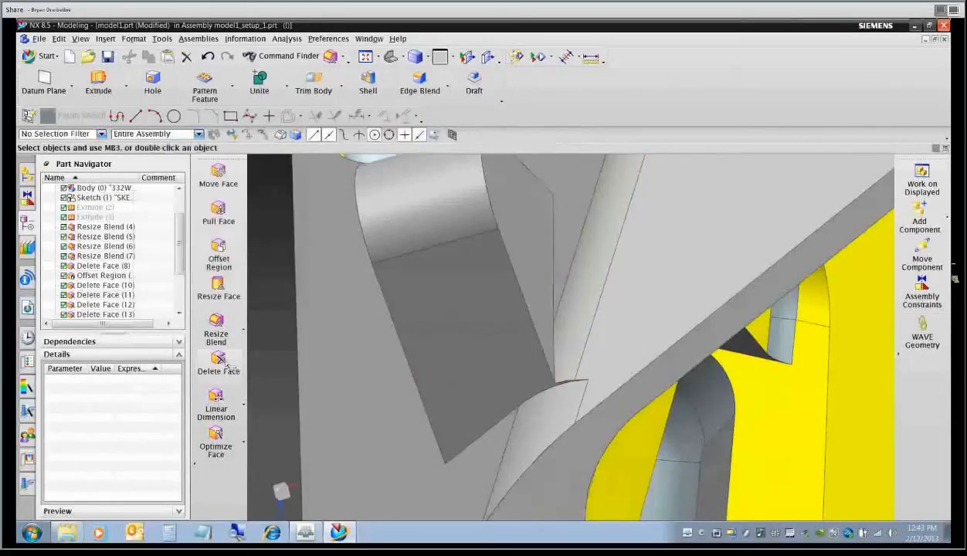
Delete the connected blend faces along the wall junction beside the boss, including the short blend face past its corner.
{"action": "left_click", "coordinate": [226, 364]}
{"action": "left_click", "coordinate": [586, 324]}
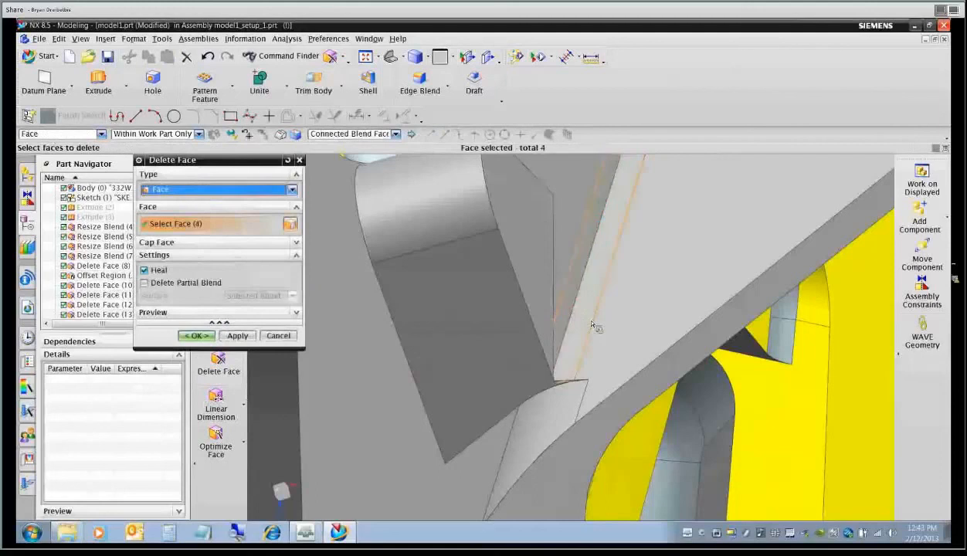
{"action": "left_click", "coordinate": [570, 425]}
{"action": "middle_click_drag", "start_coordinate": [415, 441], "coordinate": [581, 359]}
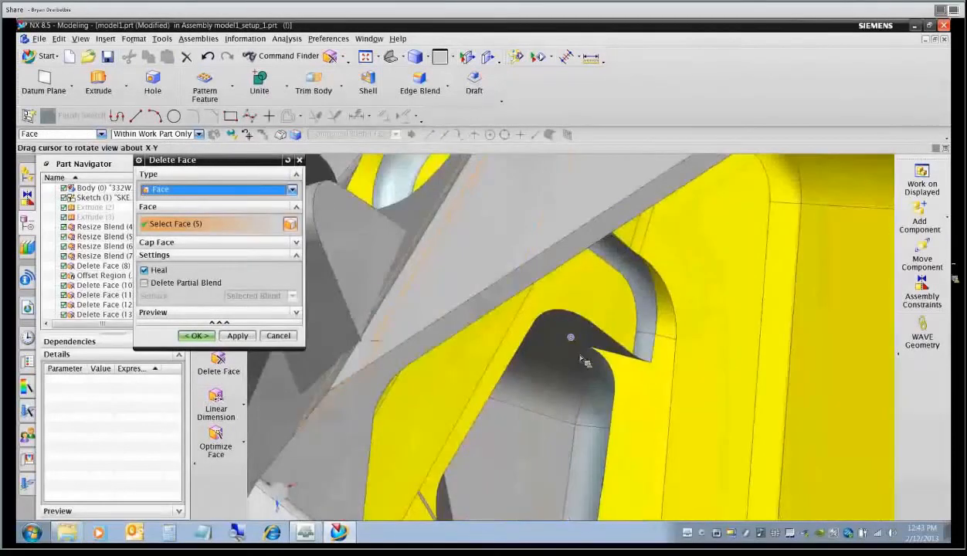
{"action": "middle_click_drag", "start_coordinate": [592, 314], "coordinate": [602, 285]}
{"action": "scroll", "coordinate": [603, 285], "scroll_direction": "down", "scroll_amount": 2}
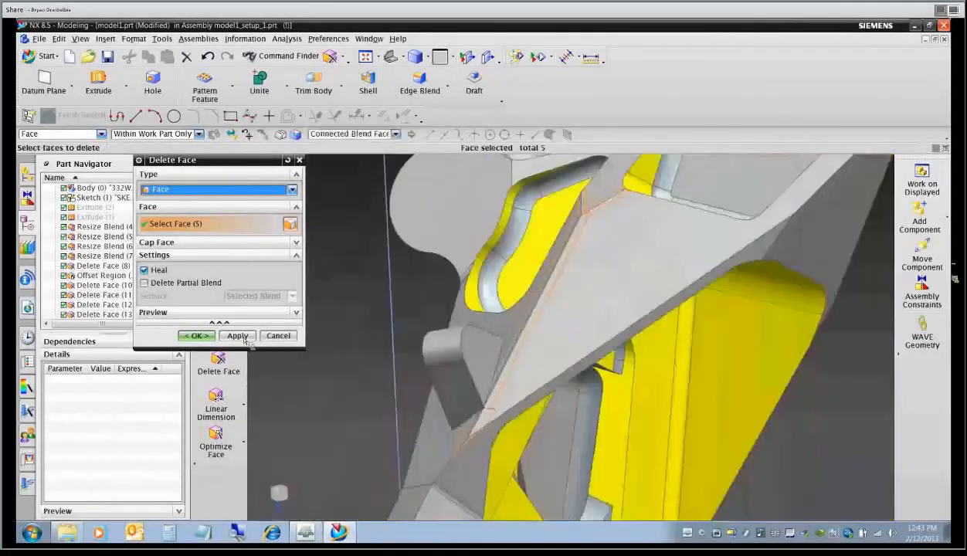
{"action": "left_click", "coordinate": [197, 335]}
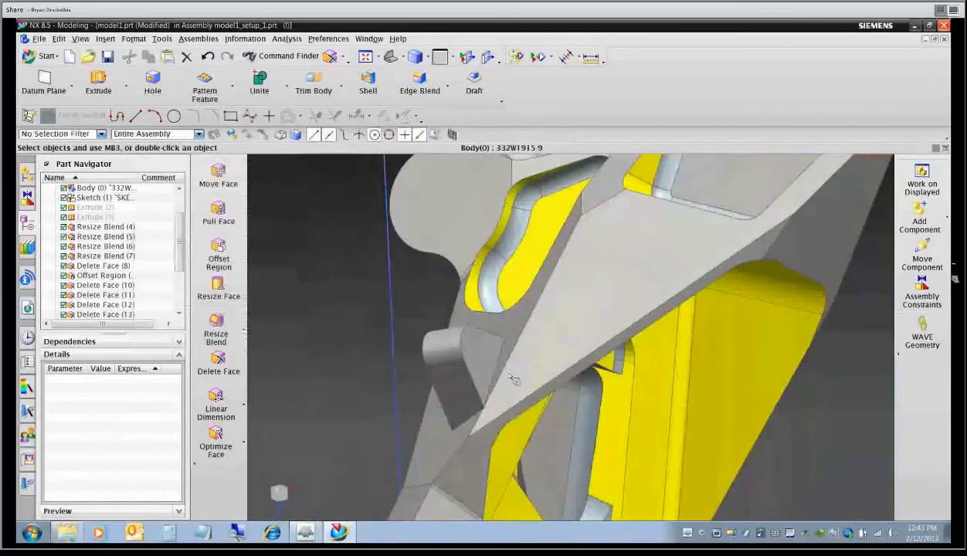
Blend the upper edge chains on both sides of the boss with a 0.09 in radius.
{"action": "left_click", "coordinate": [420, 81]}
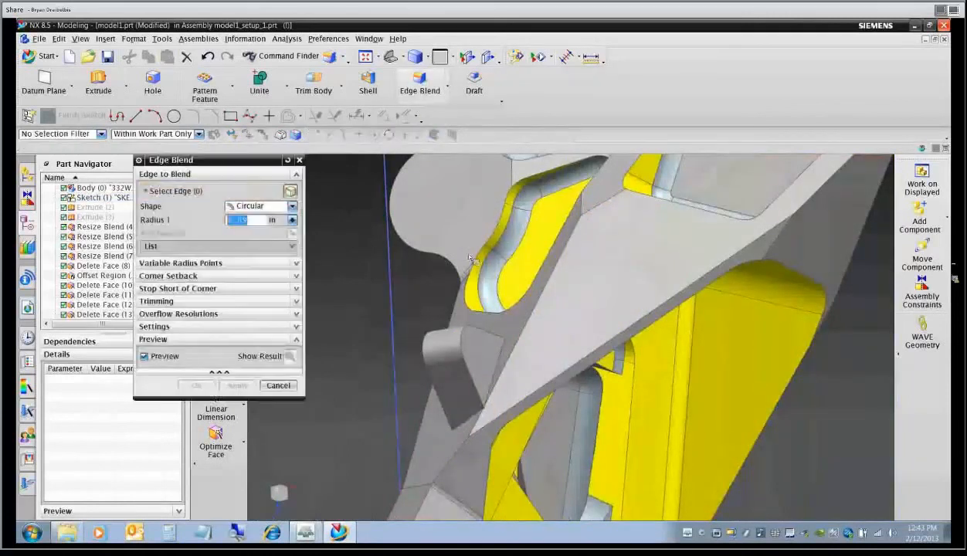
{"action": "left_click", "coordinate": [475, 394]}
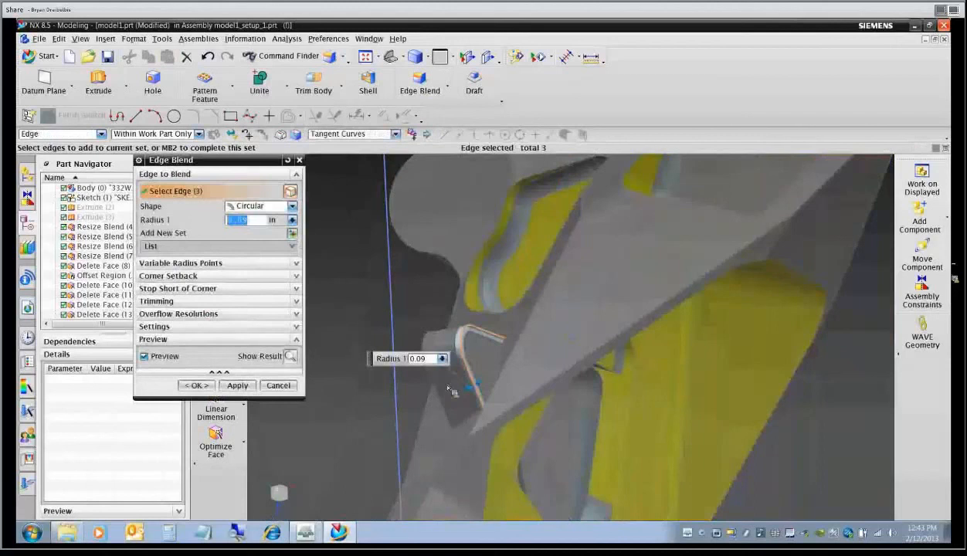
{"action": "middle_click_drag", "start_coordinate": [442, 381], "coordinate": [533, 374]}
{"action": "left_click", "coordinate": [572, 357]}
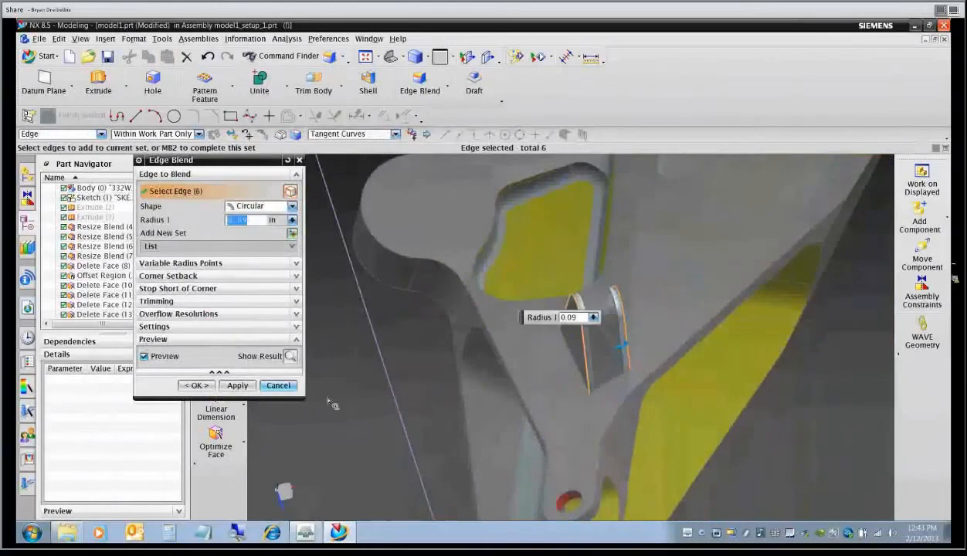
{"action": "left_click", "coordinate": [198, 385]}
Blend the edge loop around the base of the boss with a 0.09 in radius.
{"action": "left_click", "coordinate": [420, 81]}
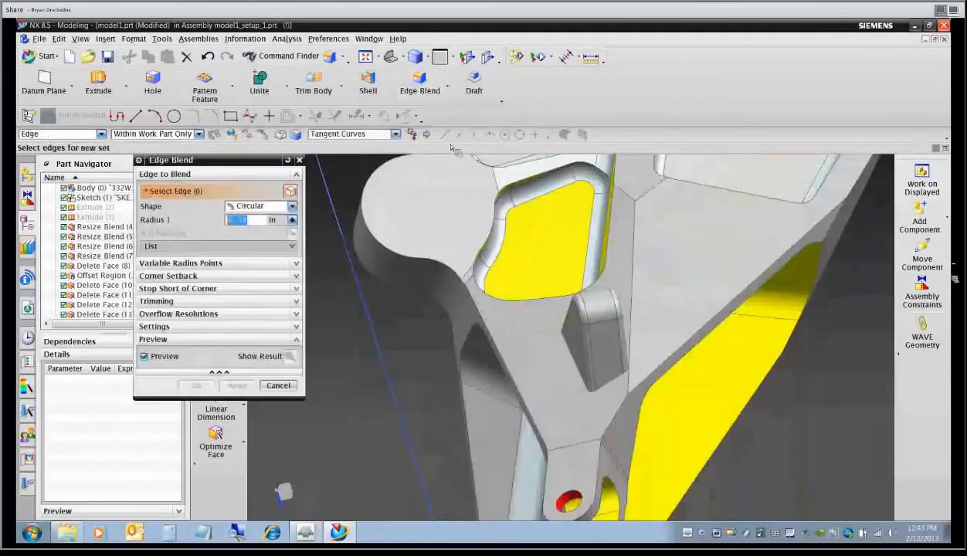
{"action": "left_click", "coordinate": [630, 394]}
{"action": "middle_click_drag", "start_coordinate": [630, 394], "coordinate": [538, 410]}
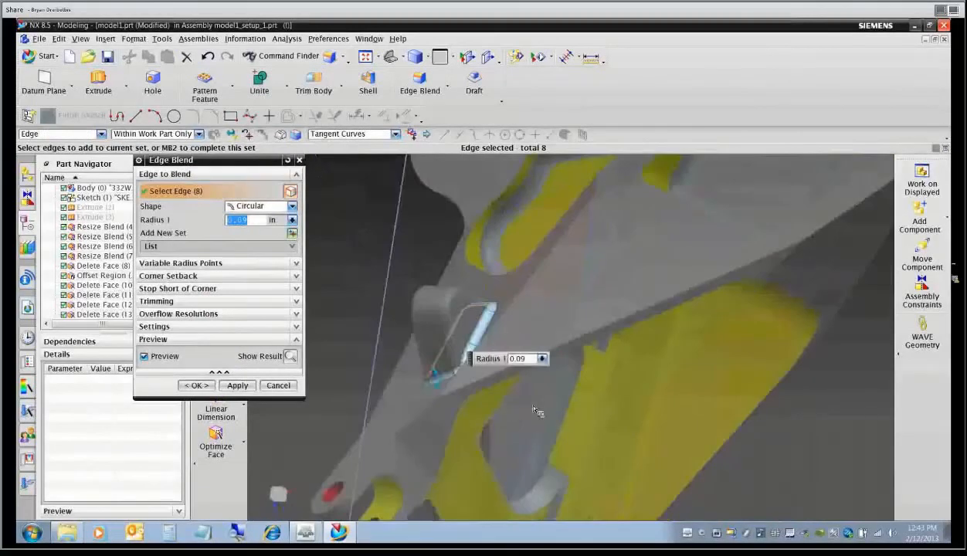
{"action": "scroll", "coordinate": [489, 408], "scroll_direction": "up", "scroll_amount": 4}
{"action": "left_click", "coordinate": [199, 387]}
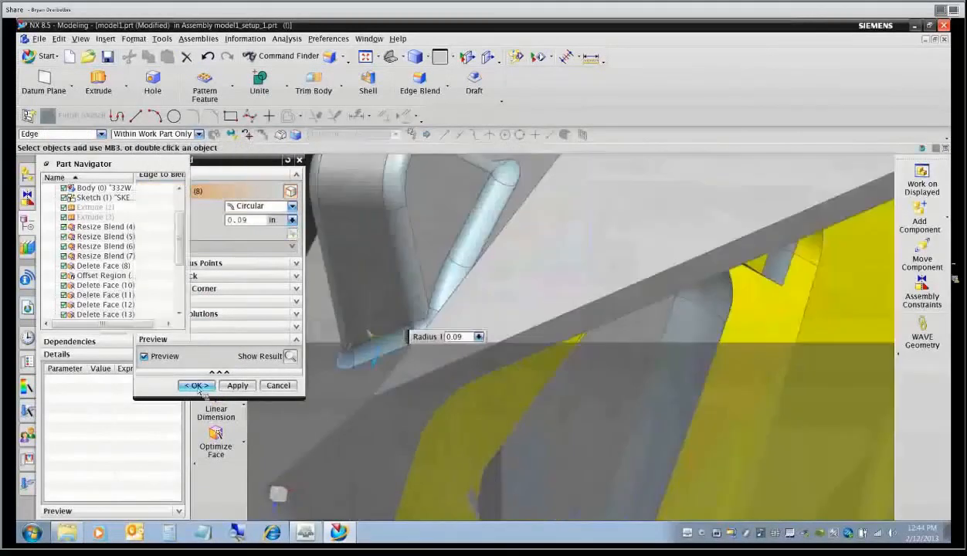
{"action": "middle_click_drag", "start_coordinate": [357, 415], "coordinate": [443, 407]}
{"action": "scroll", "coordinate": [439, 406], "scroll_direction": "down", "scroll_amount": 2}
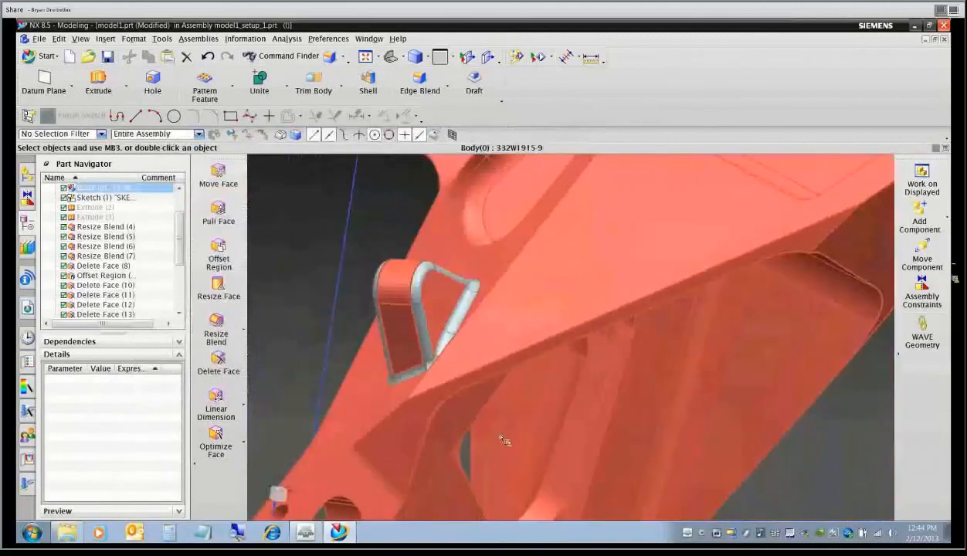
{"action": "middle_click_drag", "start_coordinate": [505, 441], "coordinate": [601, 325]}
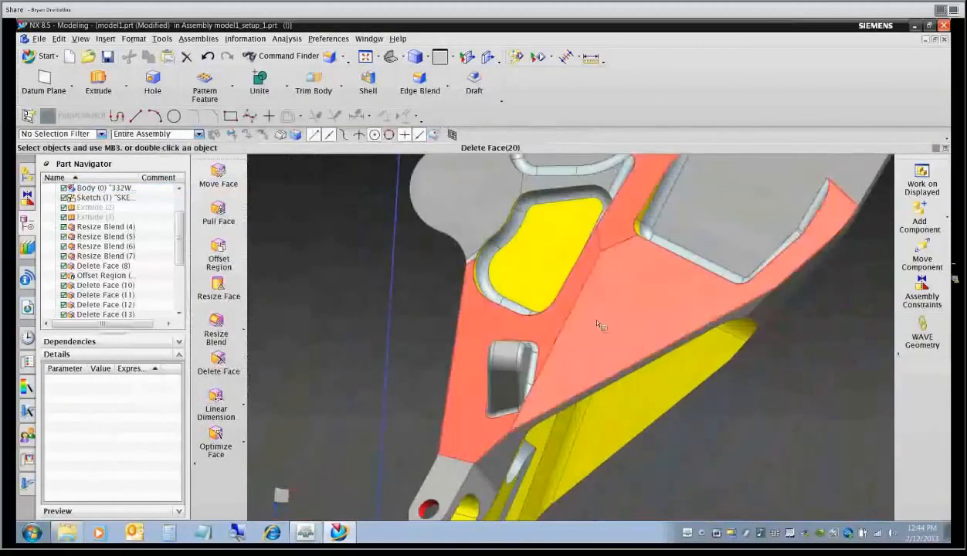
Show the sim14_mill_5ax machine and the remaining components of the model1_setup_1 assembly, including the table clamps.
{"action": "middle_click_drag", "start_coordinate": [586, 274], "coordinate": [540, 328]}
{"action": "scroll", "coordinate": [603, 297], "scroll_direction": "down", "scroll_amount": 3}
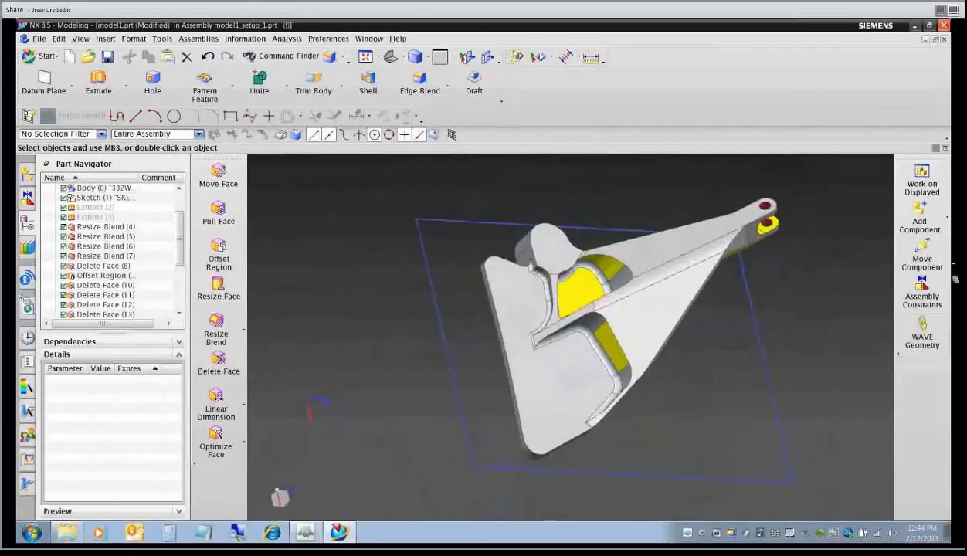
{"action": "left_click", "coordinate": [31, 176]}
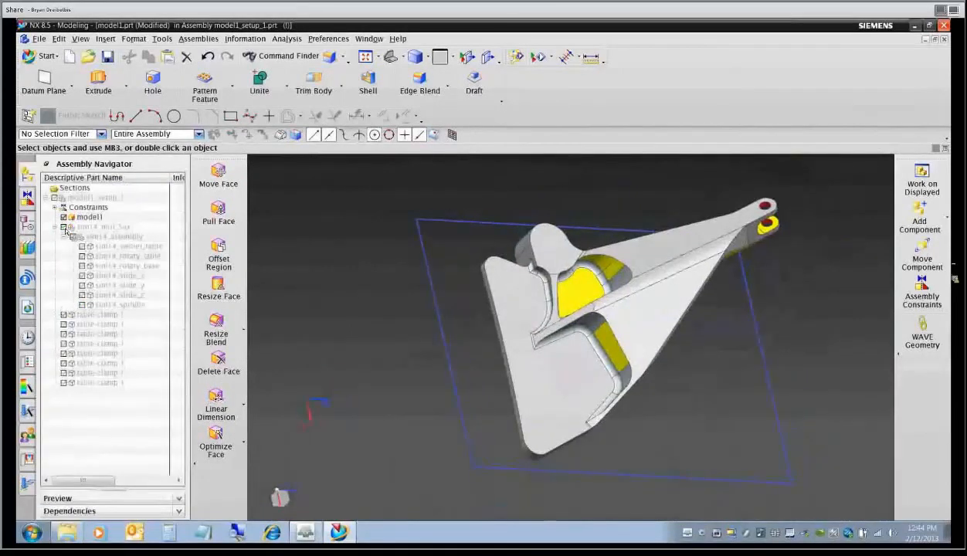
{"action": "left_click", "coordinate": [64, 228]}
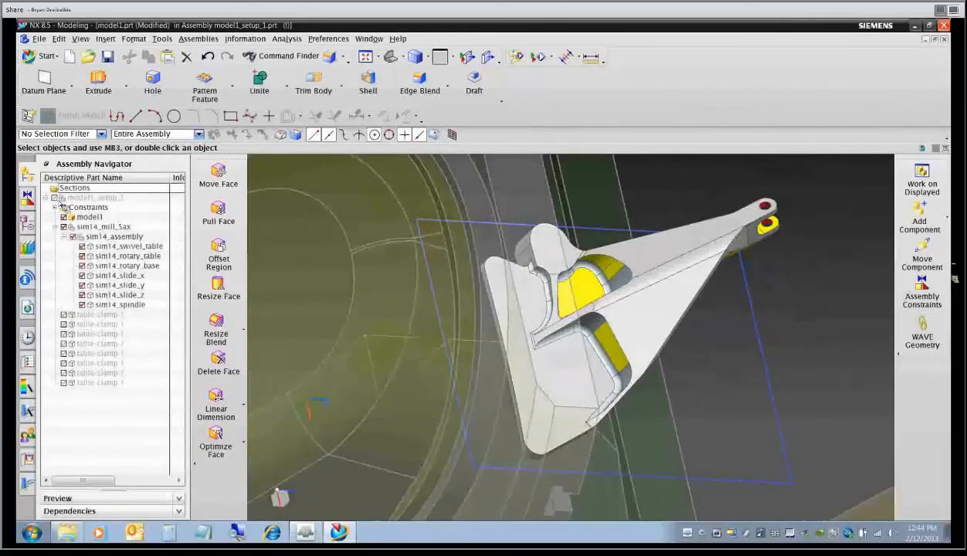
{"action": "left_click", "coordinate": [56, 199]}
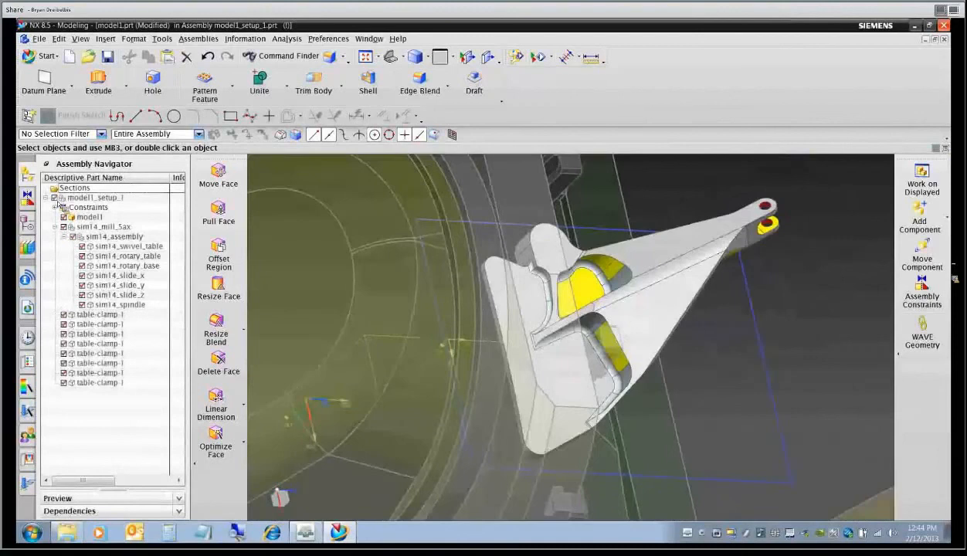
Switch to the Manufacturing application with the model1_setup_1 assembly as the work part.
{"action": "left_click", "coordinate": [85, 199]}
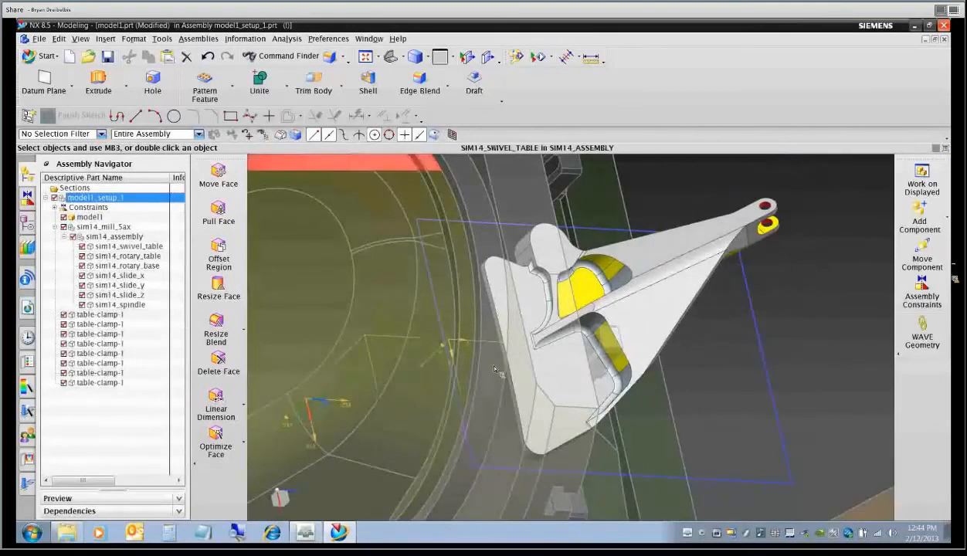
{"action": "scroll", "coordinate": [495, 370], "scroll_direction": "down", "scroll_amount": 5}
{"action": "middle_click_drag", "start_coordinate": [495, 369], "coordinate": [410, 400]}
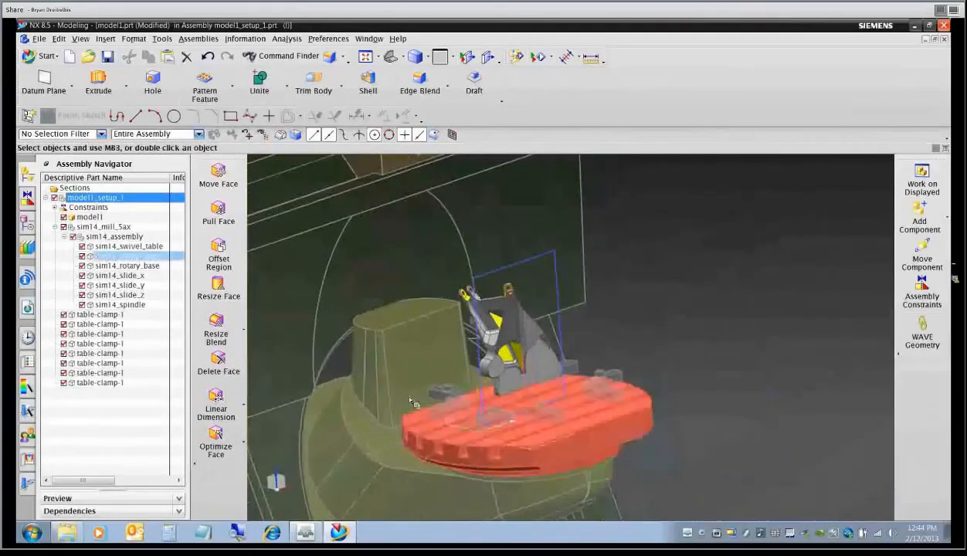
{"action": "left_click", "coordinate": [43, 55]}
{"action": "left_click", "coordinate": [62, 157]}
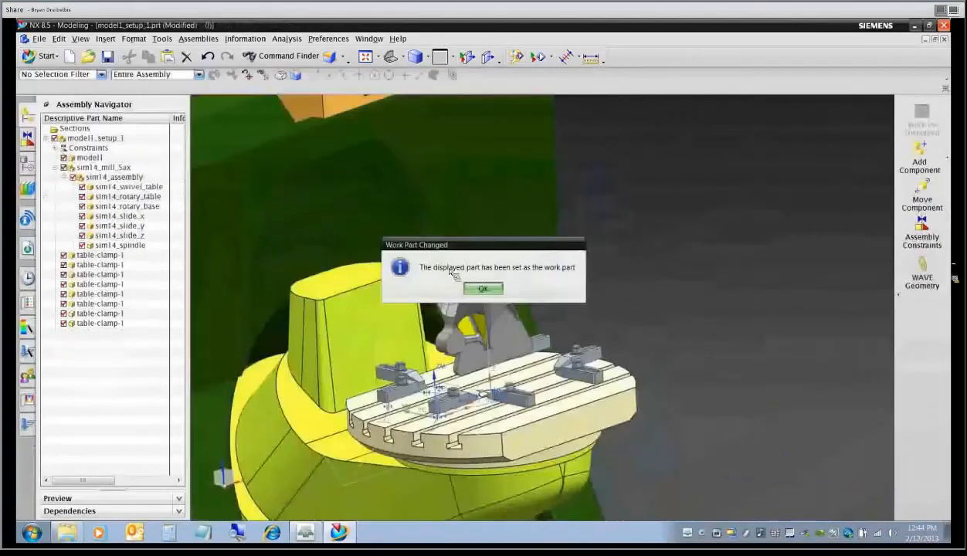
{"action": "left_click", "coordinate": [489, 290]}
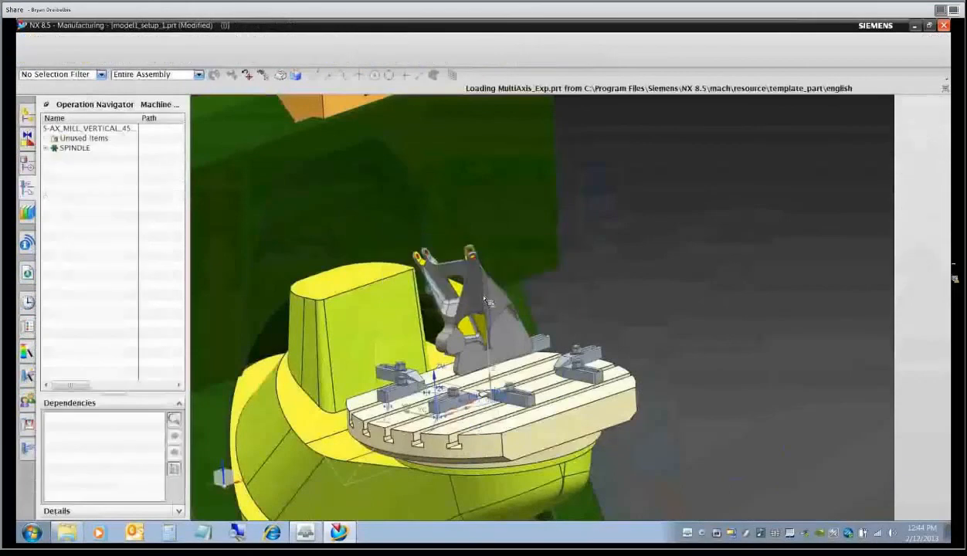
Show the solid bodies so the stock block around model1 is displayed on the machine table.
{"action": "scroll", "coordinate": [479, 344], "scroll_direction": "down", "scroll_amount": 5}
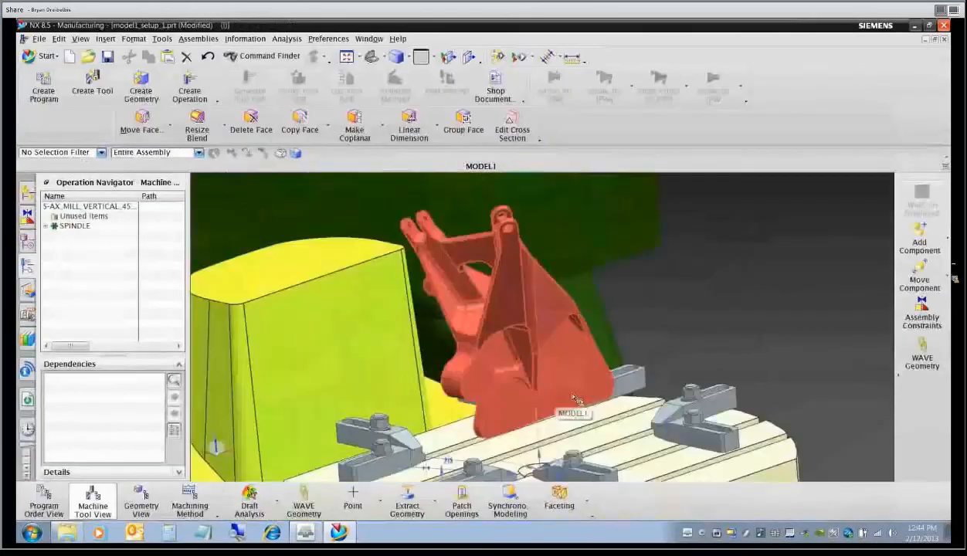
{"action": "scroll", "coordinate": [569, 390], "scroll_direction": "up", "scroll_amount": 2}
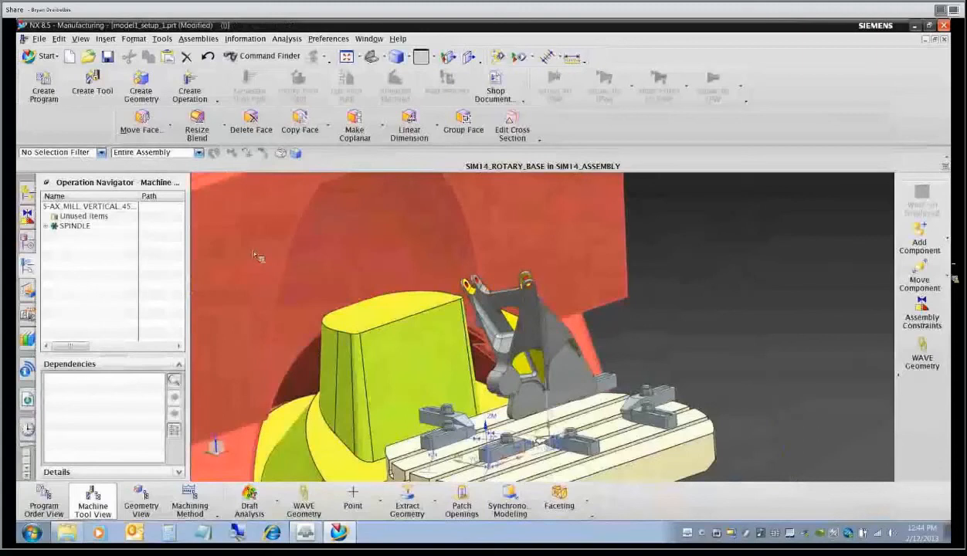
{"action": "key", "text": "ctrl+w"}
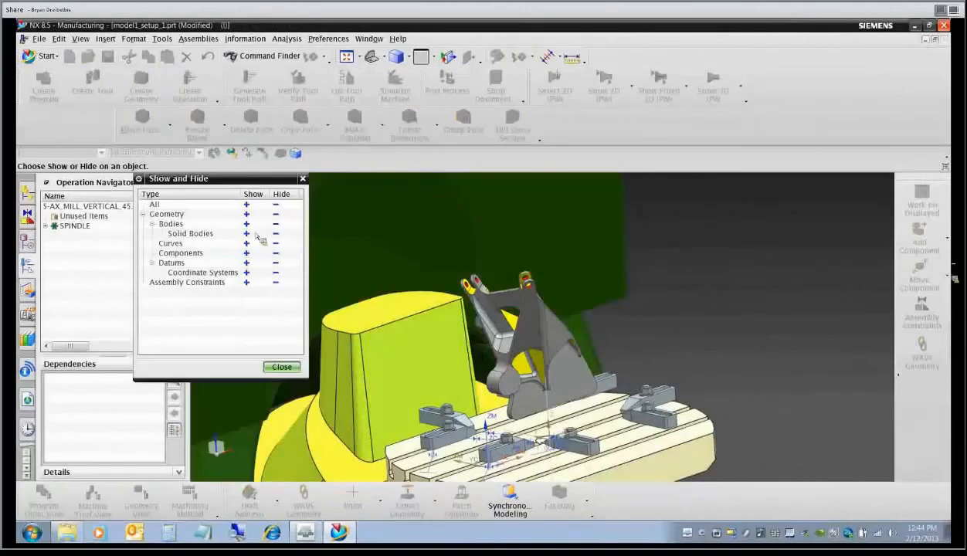
{"action": "left_click", "coordinate": [246, 233]}
{"action": "left_click", "coordinate": [282, 367]}
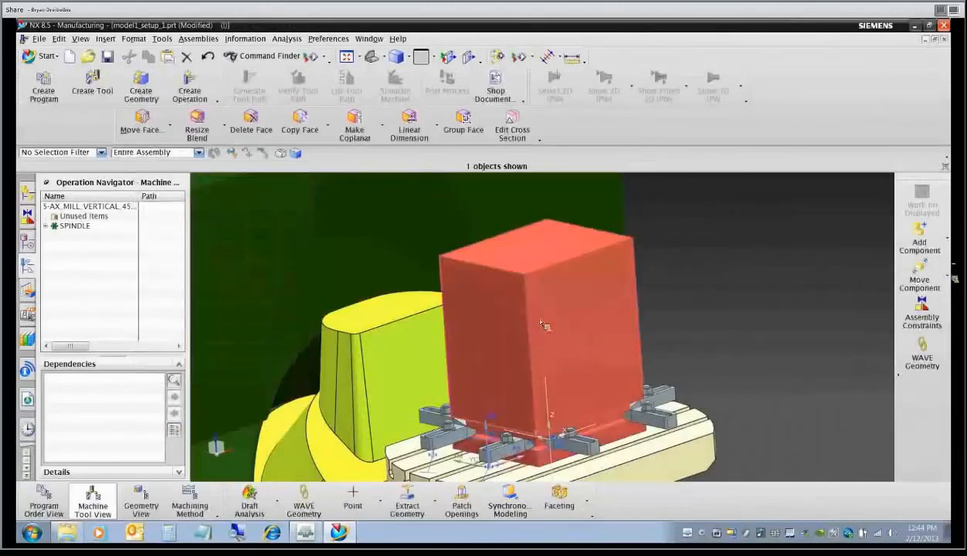
Make the stock block around model1 partly translucent and set its color to Light Gray.
{"action": "left_click", "coordinate": [589, 336]}
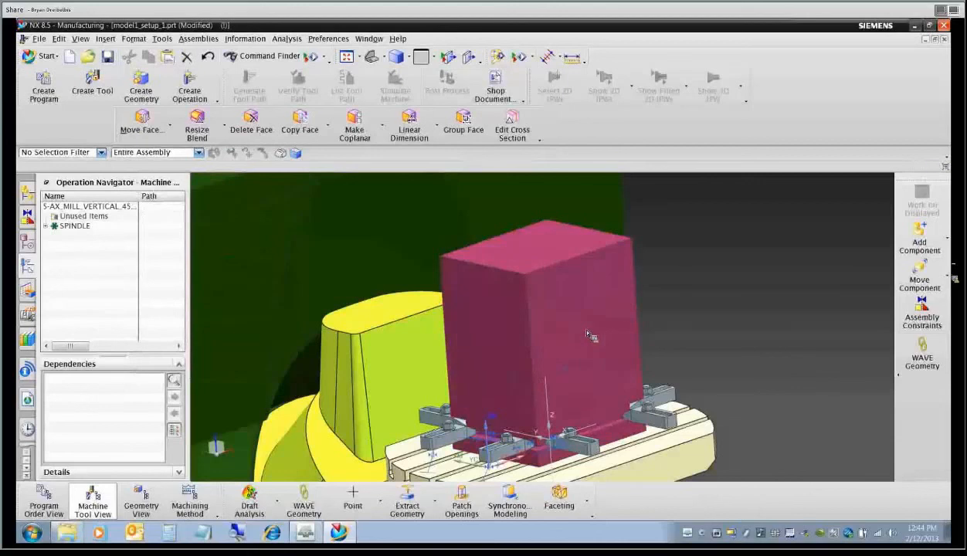
{"action": "key", "text": "ctrl+j"}
{"action": "left_click", "coordinate": [605, 334]}
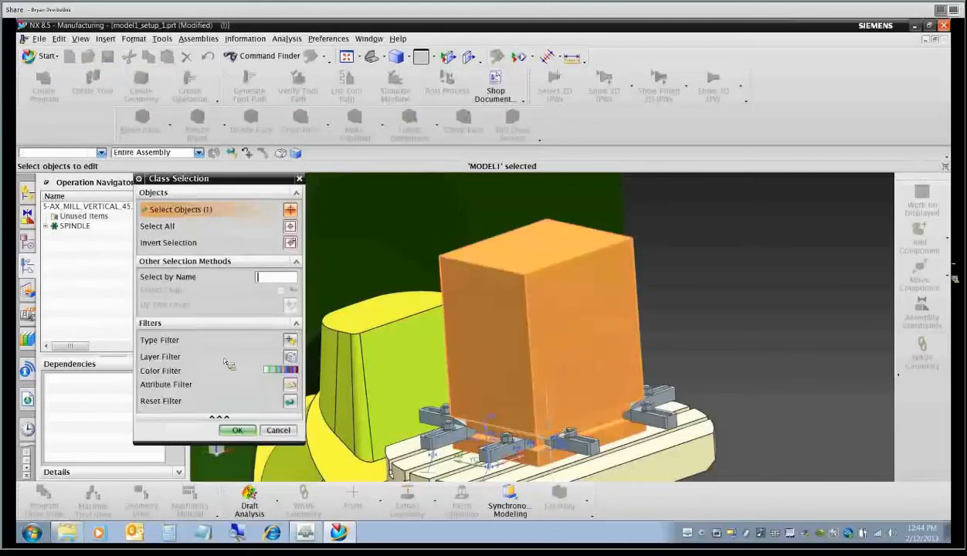
{"action": "left_click", "coordinate": [236, 430]}
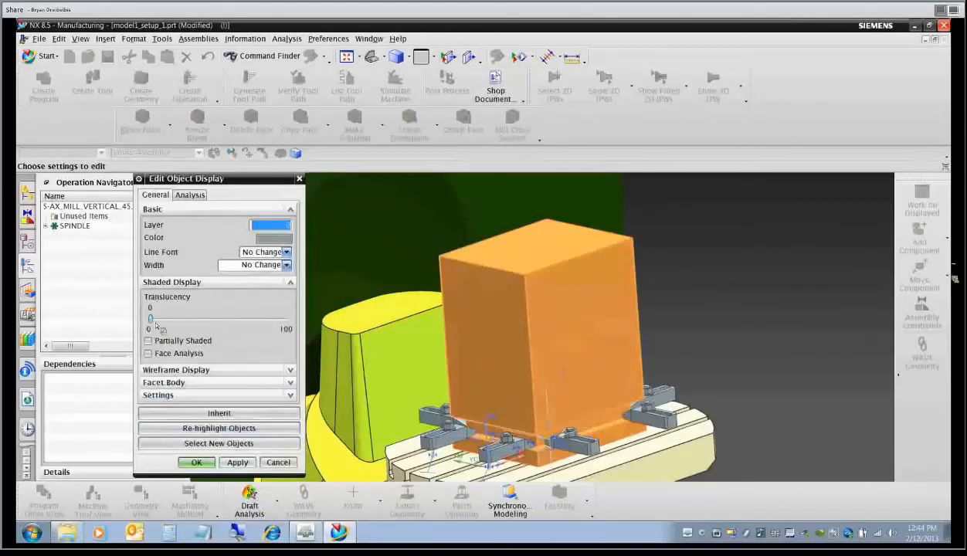
{"action": "left_click_drag", "start_coordinate": [151, 319], "coordinate": [214, 318]}
{"action": "left_click", "coordinate": [273, 239]}
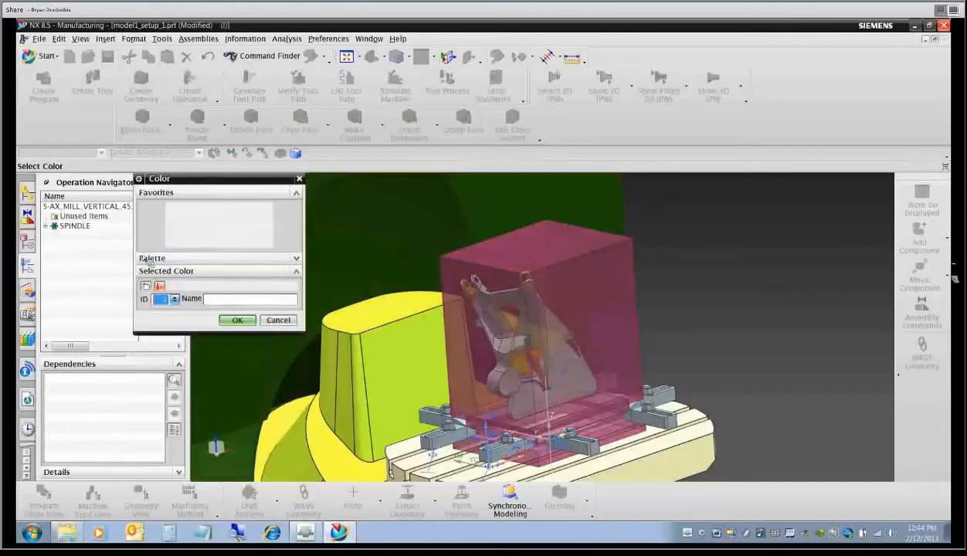
{"action": "left_click", "coordinate": [237, 320]}
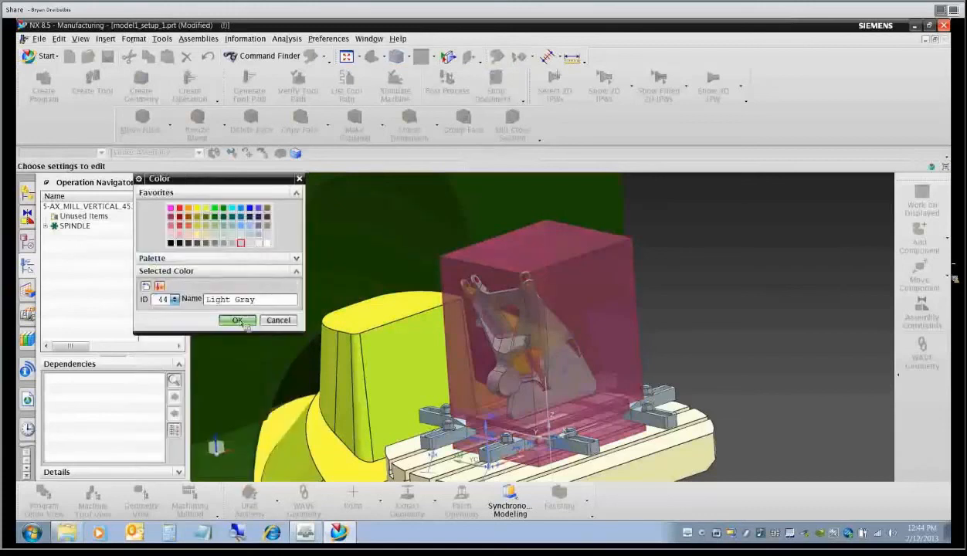
{"action": "middle_click", "coordinate": [507, 370]}
Hide the machine's spindle, slide_z, slide_y, slide_x, rotary_base and swivel_table components, keeping only the rotary table.
{"action": "middle_click_drag", "start_coordinate": [507, 371], "coordinate": [526, 350]}
{"action": "scroll", "coordinate": [525, 350], "scroll_direction": "down", "scroll_amount": 1}
{"action": "scroll", "coordinate": [526, 352], "scroll_direction": "down", "scroll_amount": 3}
{"action": "left_click", "coordinate": [247, 290]}
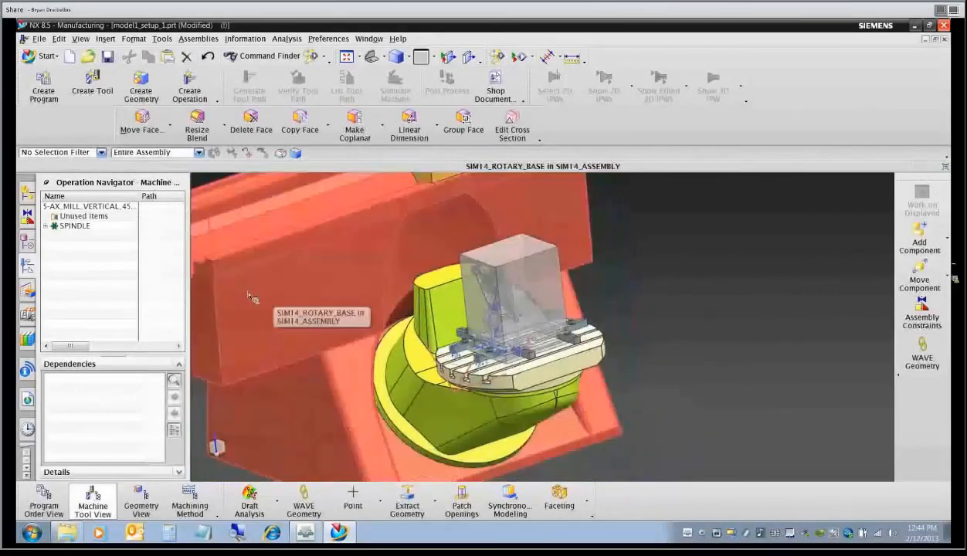
{"action": "left_click", "coordinate": [27, 214]}
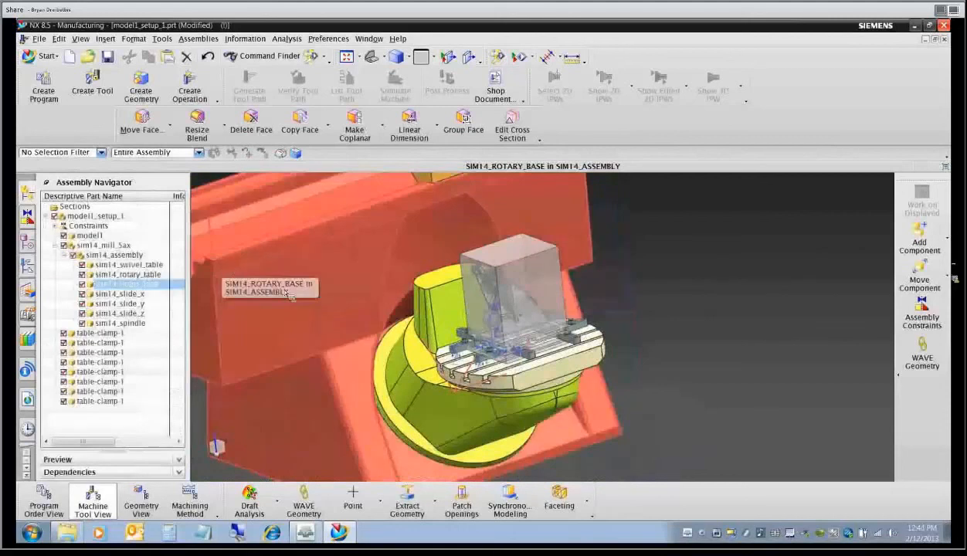
{"action": "middle_click_drag", "start_coordinate": [417, 372], "coordinate": [469, 367]}
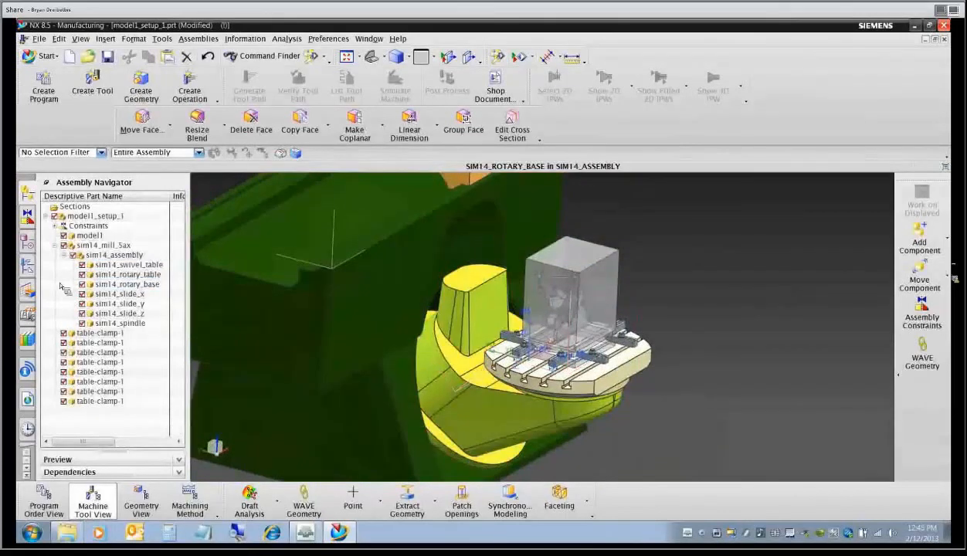
{"action": "left_click", "coordinate": [83, 323]}
{"action": "left_click", "coordinate": [84, 314]}
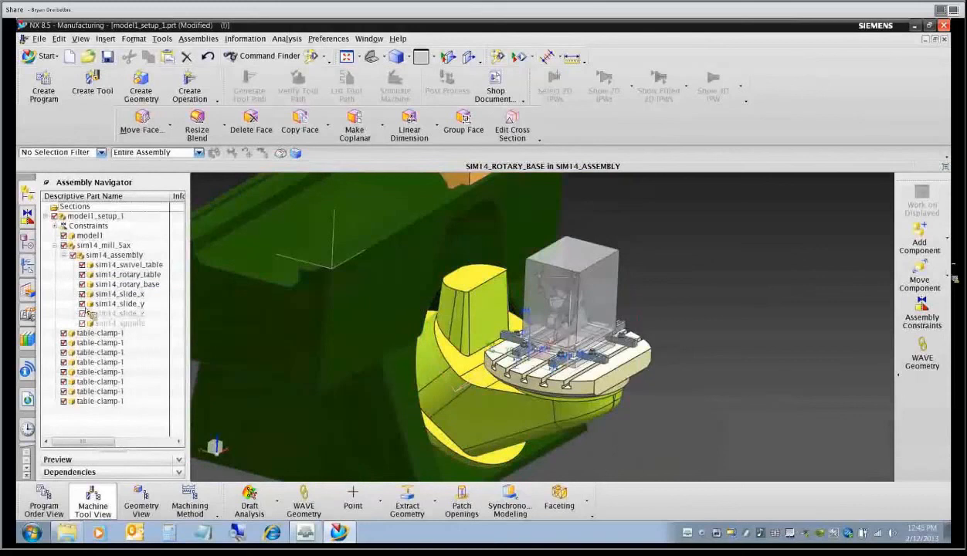
{"action": "left_click", "coordinate": [83, 303]}
{"action": "left_click", "coordinate": [83, 294]}
{"action": "left_click", "coordinate": [83, 285]}
{"action": "left_click", "coordinate": [82, 266]}
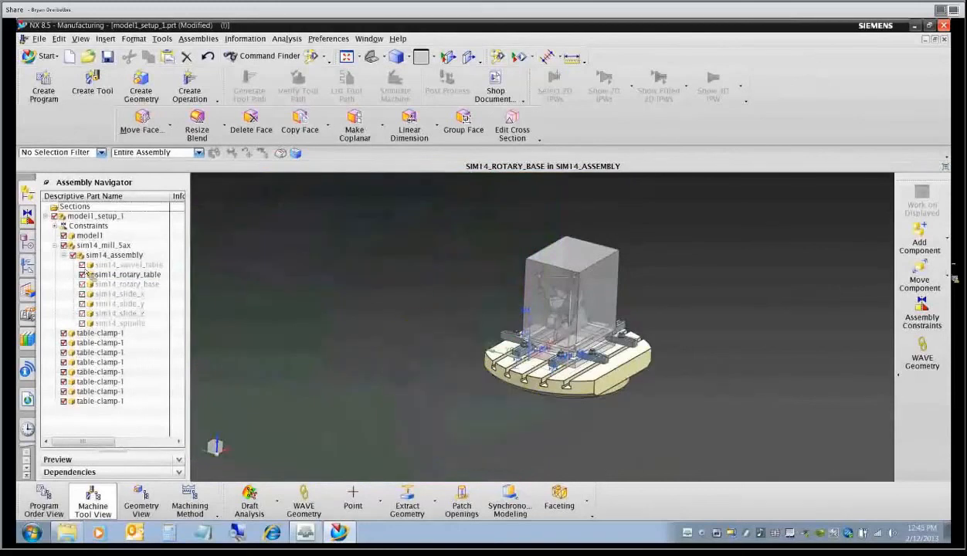
Hide the assembly constraints in the setup with the Show and Hide command.
{"action": "scroll", "coordinate": [449, 377], "scroll_direction": "up", "scroll_amount": 3}
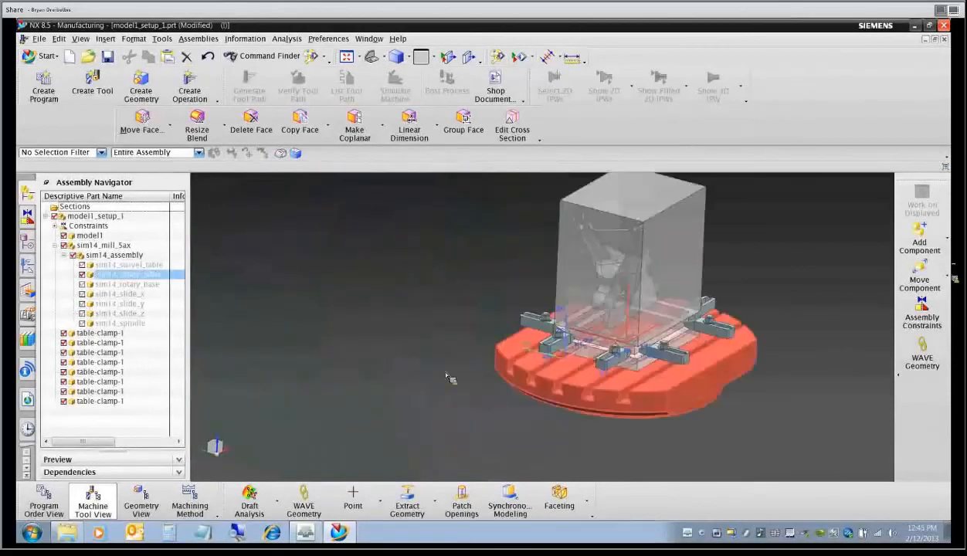
{"action": "mouse_move", "coordinate": [456, 382]}
{"action": "middle_mouse_down"}
{"action": "mouse_move", "coordinate": [483, 347]}
{"action": "mouse_move", "coordinate": [438, 384]}
{"action": "middle_mouse_up"}
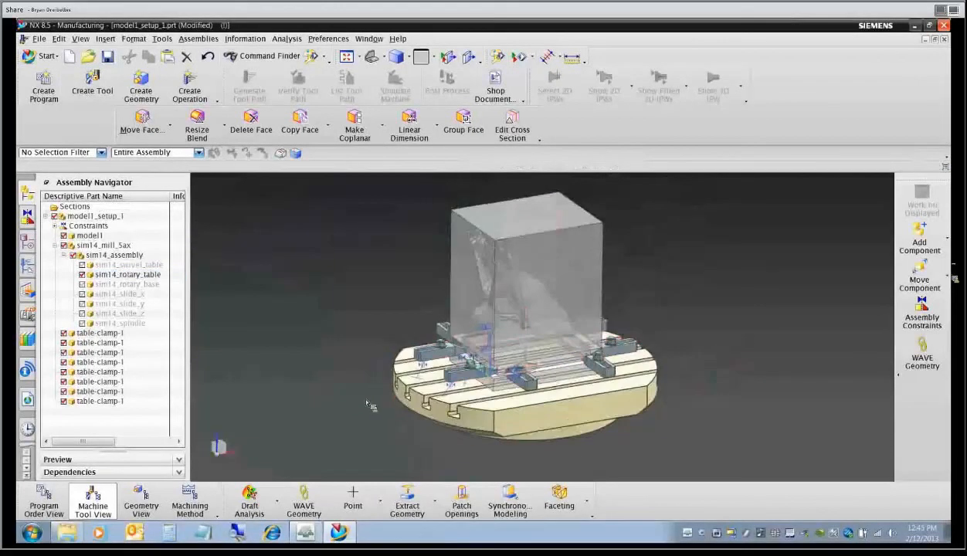
{"action": "scroll", "coordinate": [358, 391], "scroll_direction": "down", "scroll_amount": 2}
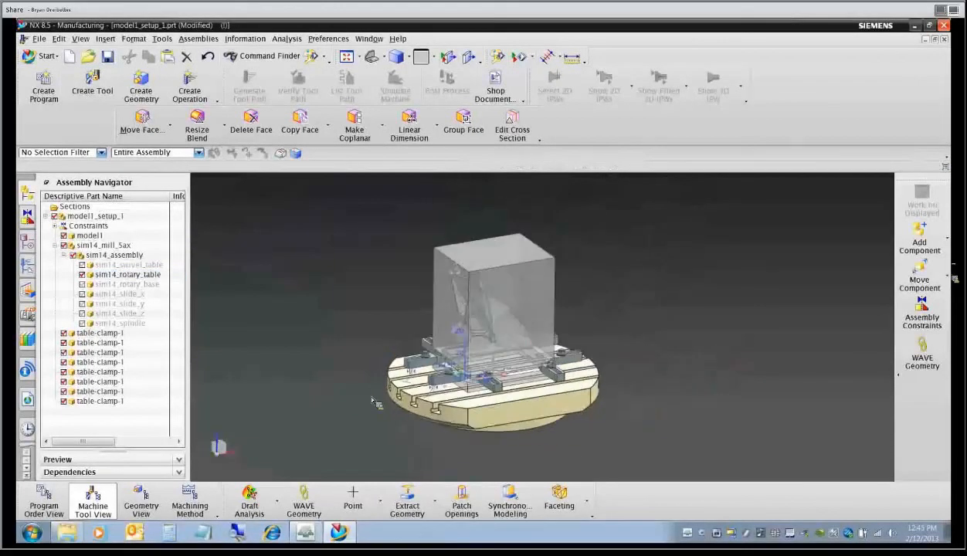
{"action": "key", "text": "ctrl+w"}
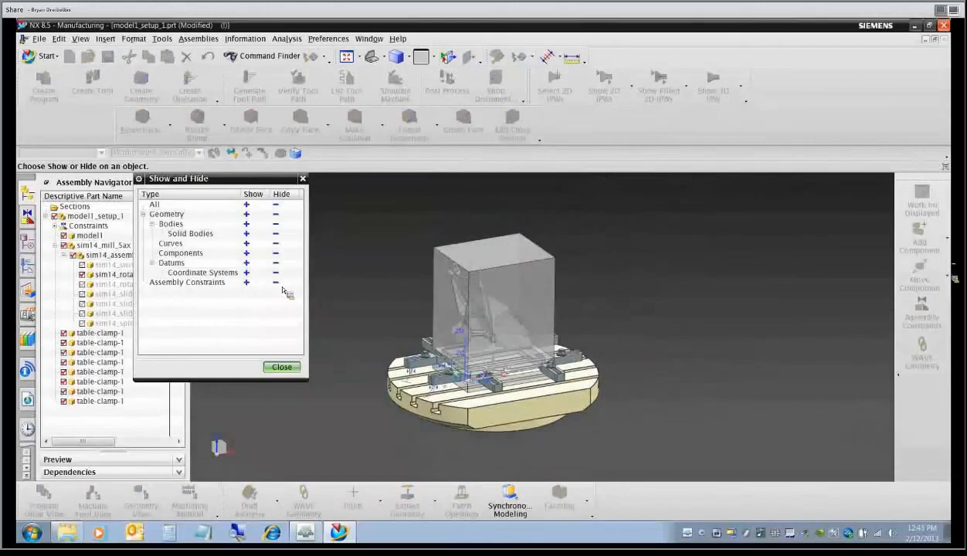
{"action": "left_click", "coordinate": [285, 370]}
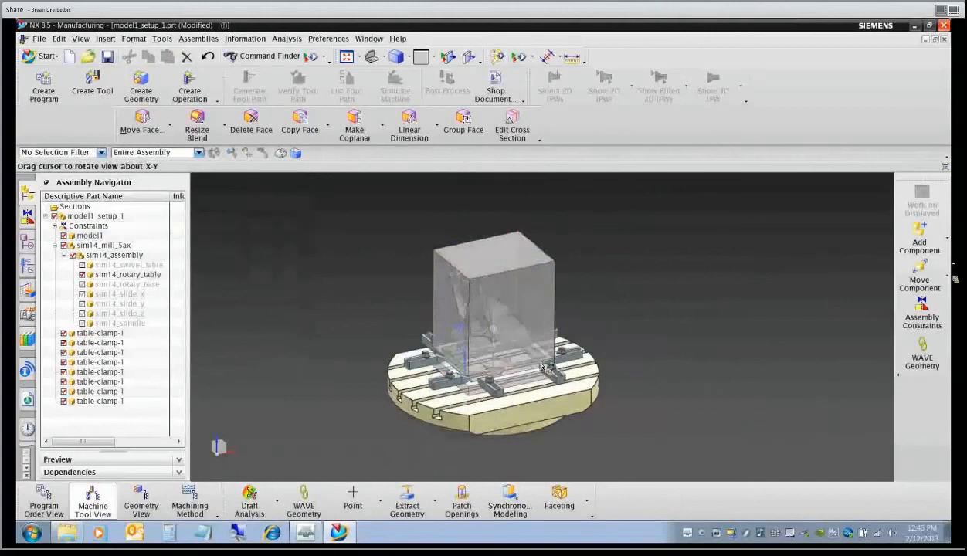
{"action": "scroll", "coordinate": [550, 362], "scroll_direction": "up", "scroll_amount": 2}
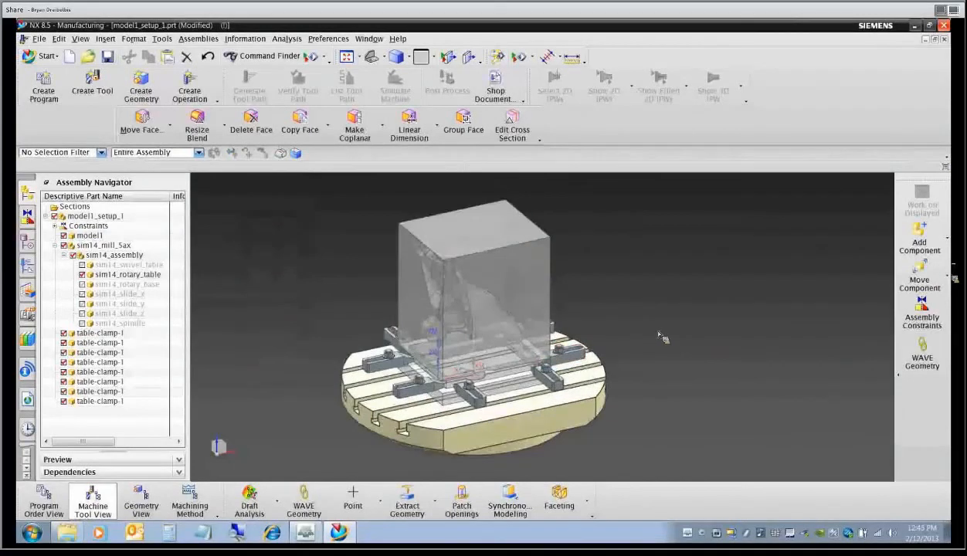